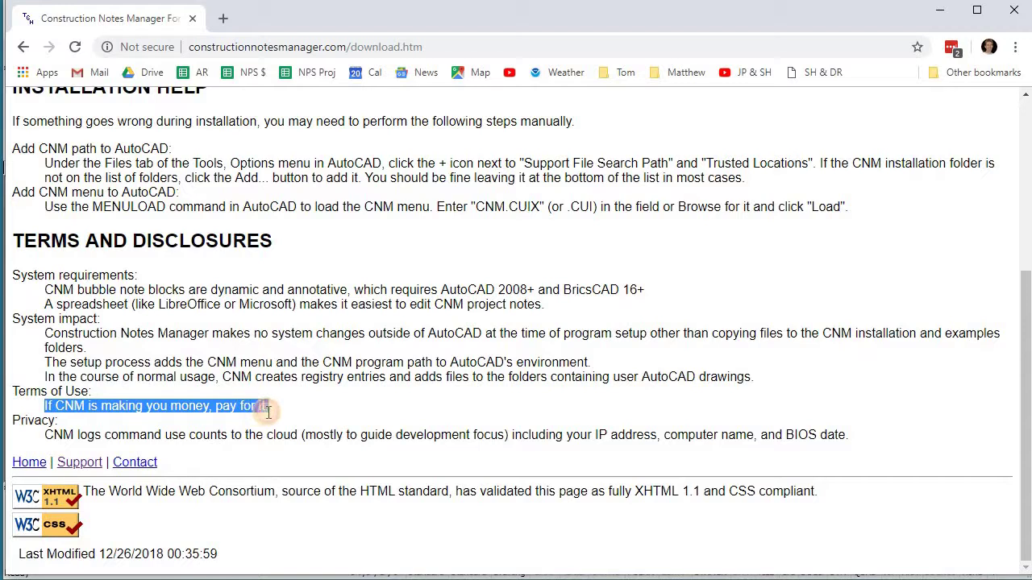
- Review the SmartScreen workaround and finish the Construction Notes Manager setup, keeping View Readme.txt enabled
{"action": "scroll", "coordinate": [244, 359], "scroll_direction": "up", "scroll_amount": 4}
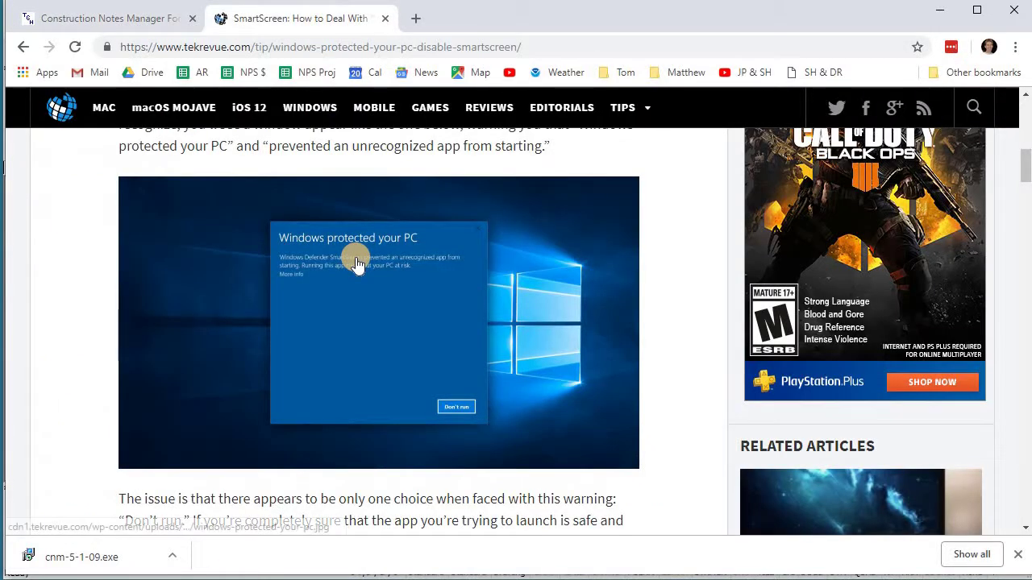
{"action": "scroll", "coordinate": [355, 331], "scroll_direction": "down", "scroll_amount": 7}
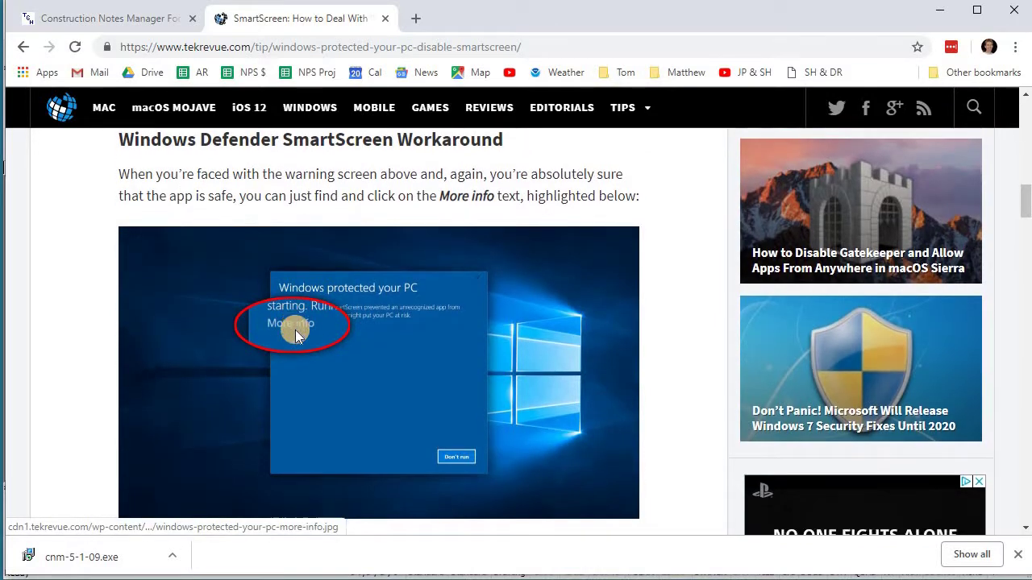
{"action": "scroll", "coordinate": [379, 362], "scroll_direction": "down", "scroll_amount": 5}
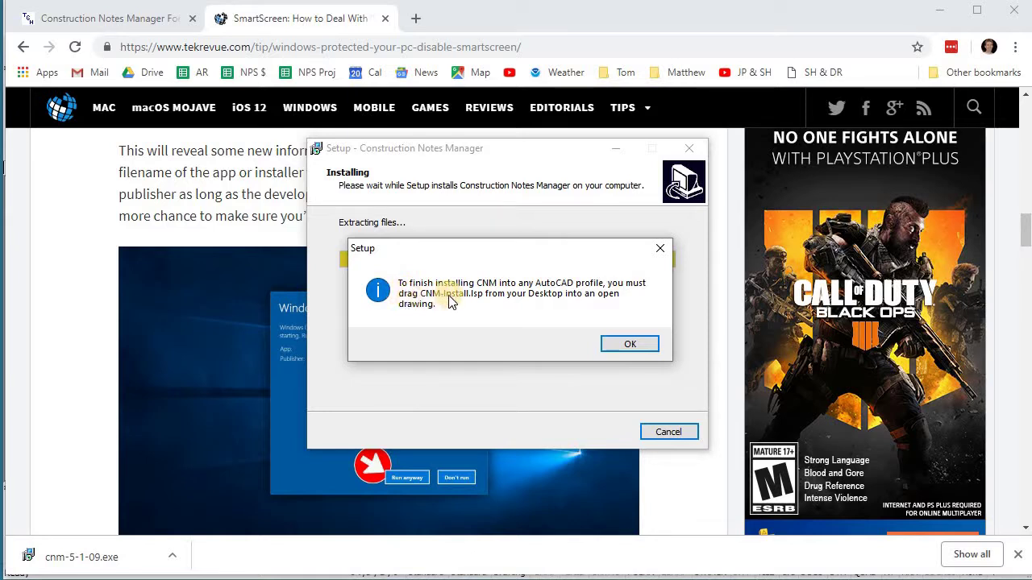
{"action": "left_click", "coordinate": [626, 345]}
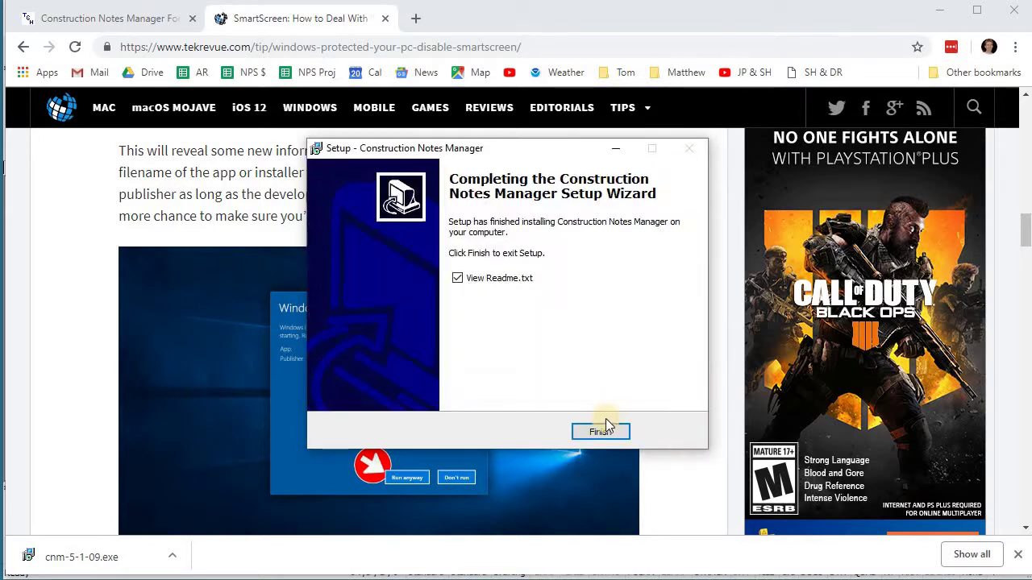
{"action": "left_click", "coordinate": [600, 434]}
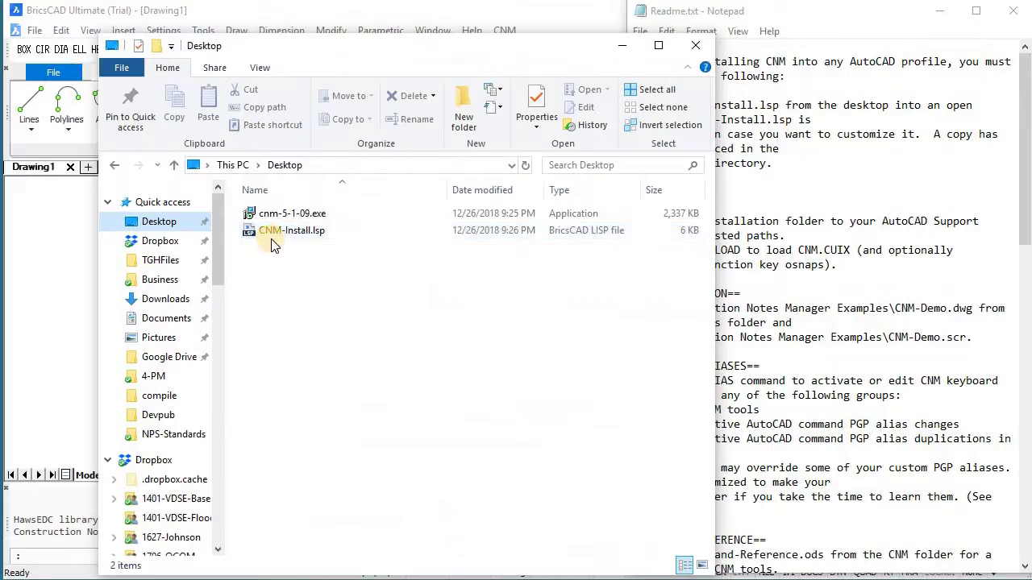
- Load CNM-Install.lsp from the Desktop folder into the open BricsCAD drawing, overwriting the existing CNM.cui and acknowledging the notices
{"action": "left_click", "coordinate": [274, 231]}
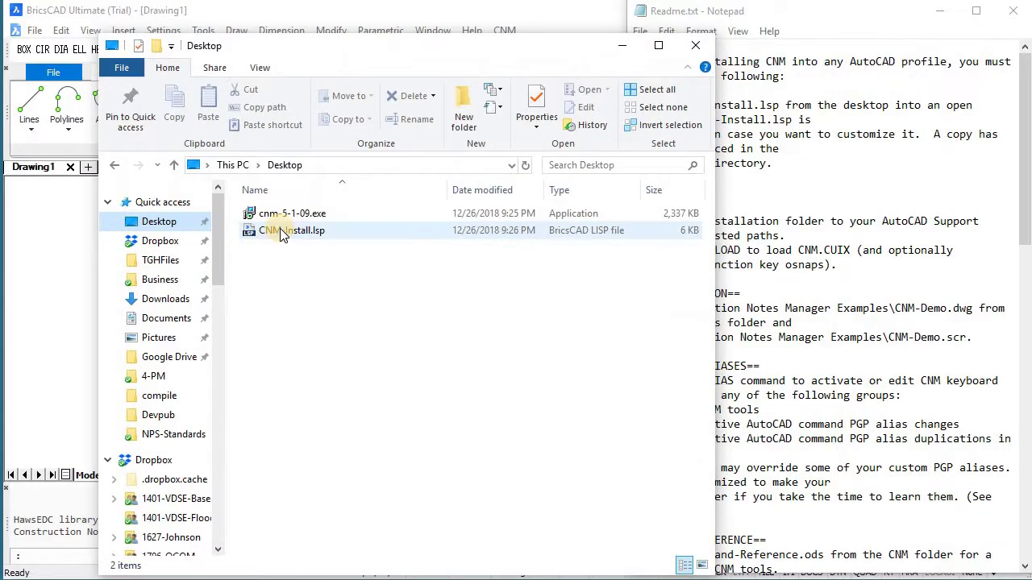
{"action": "left_click", "coordinate": [63, 282]}
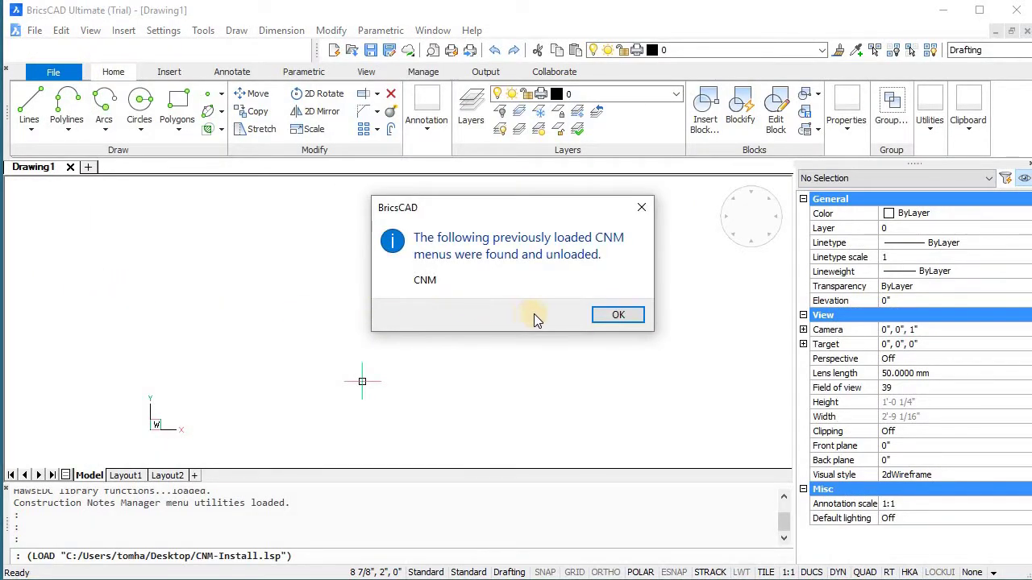
{"action": "left_click", "coordinate": [615, 316]}
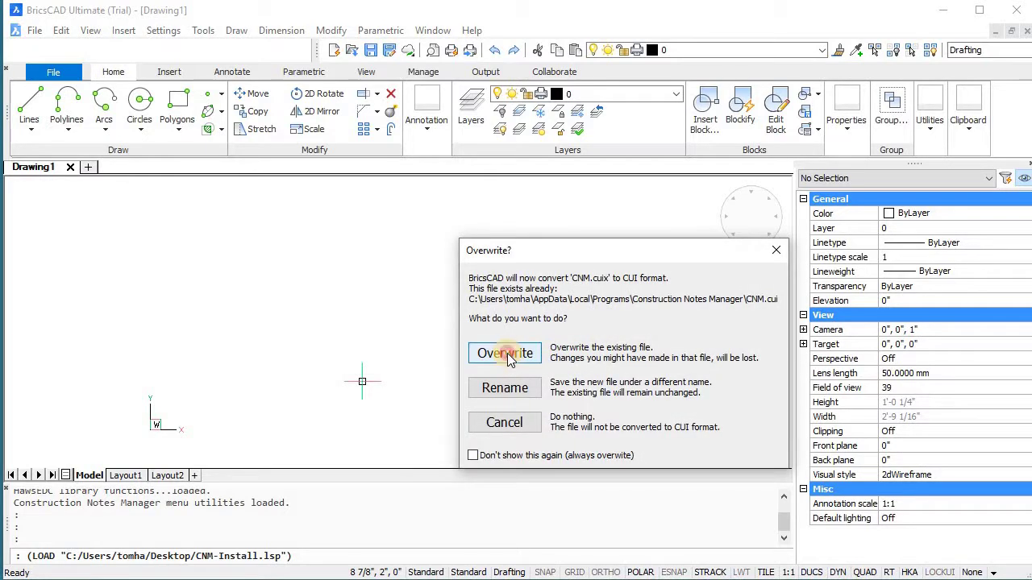
{"action": "left_click", "coordinate": [503, 353]}
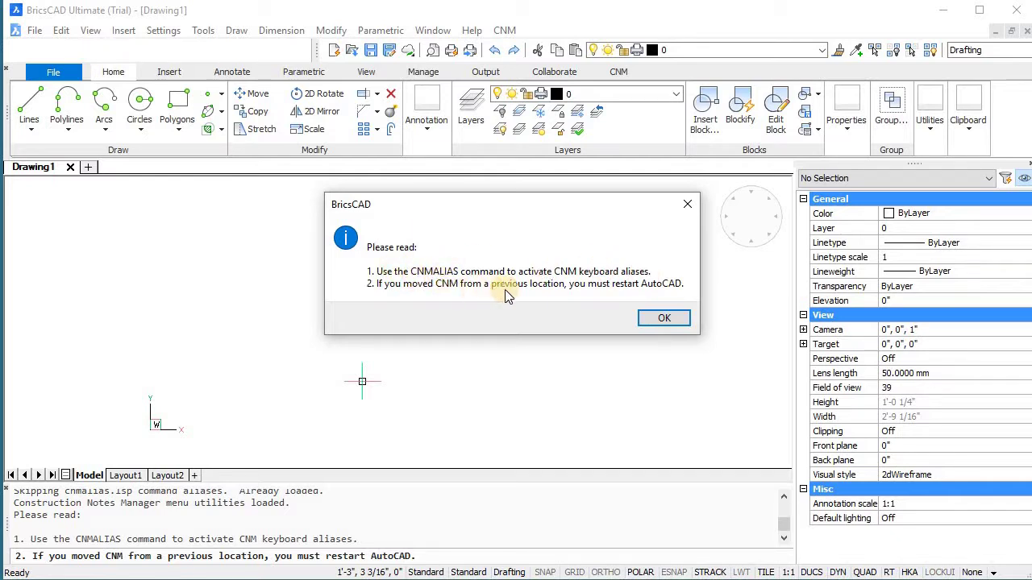
{"action": "left_click", "coordinate": [654, 320]}
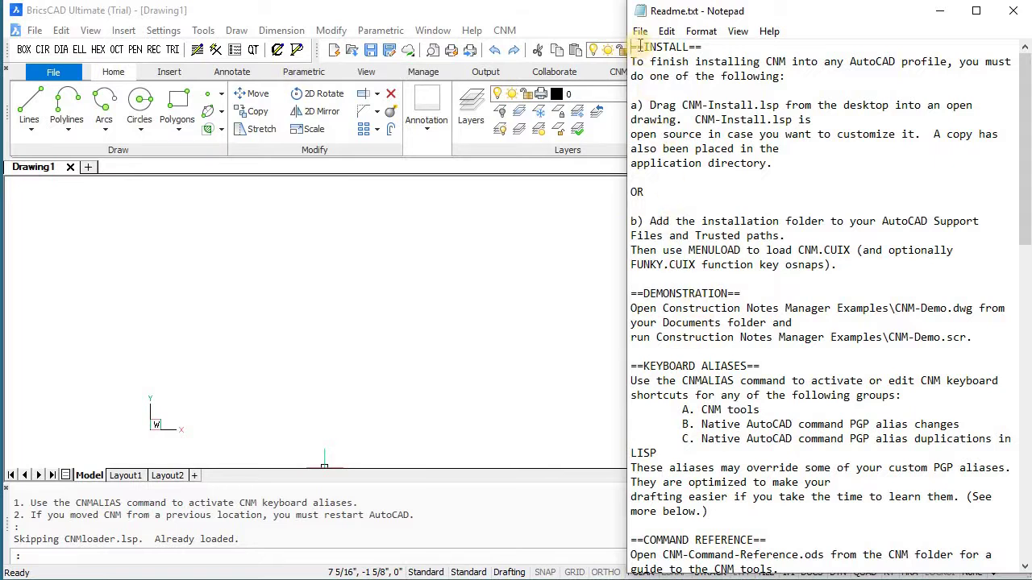
- Highlight the Readme's demonstration instructions for CNM-Demo.dwg and CNM-Demo.scr, and open the Documents folder in File Explorer
{"action": "left_click_drag", "start_coordinate": [633, 45], "coordinate": [718, 321]}
{"action": "double_click", "coordinate": [636, 294]}
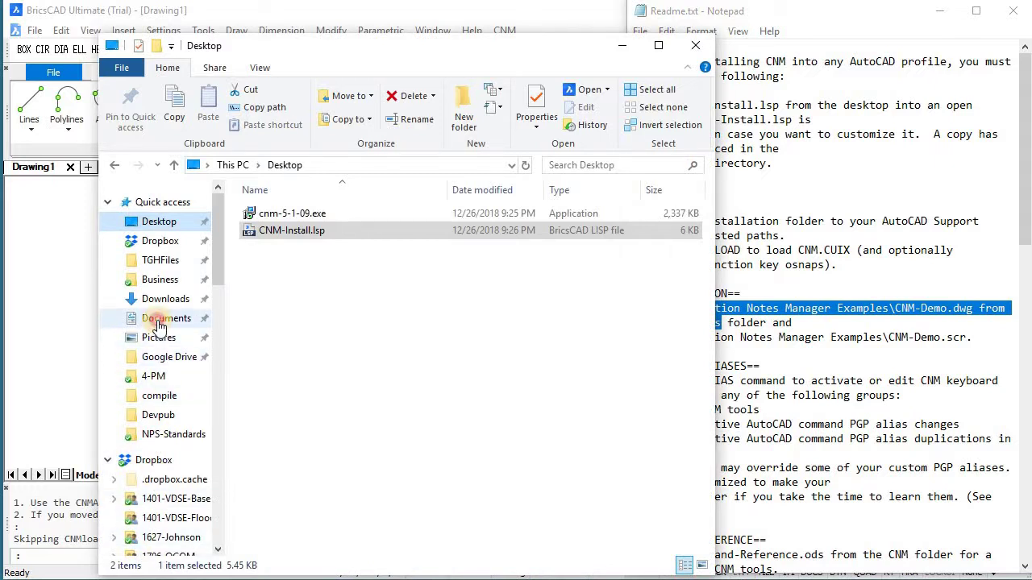
{"action": "left_click", "coordinate": [162, 318]}
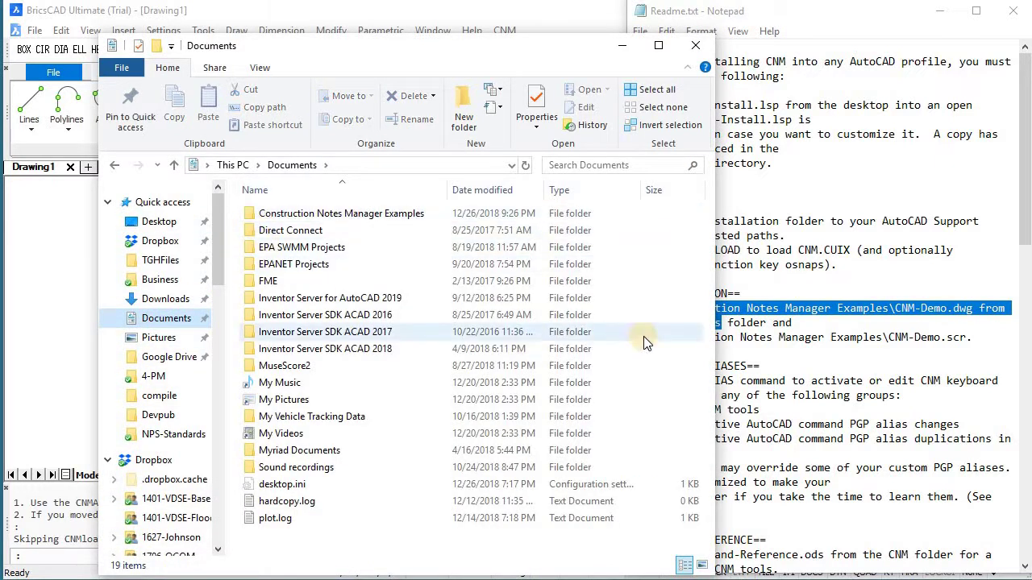
{"action": "left_click", "coordinate": [784, 326]}
{"action": "left_click_drag", "start_coordinate": [654, 339], "coordinate": [965, 339]}
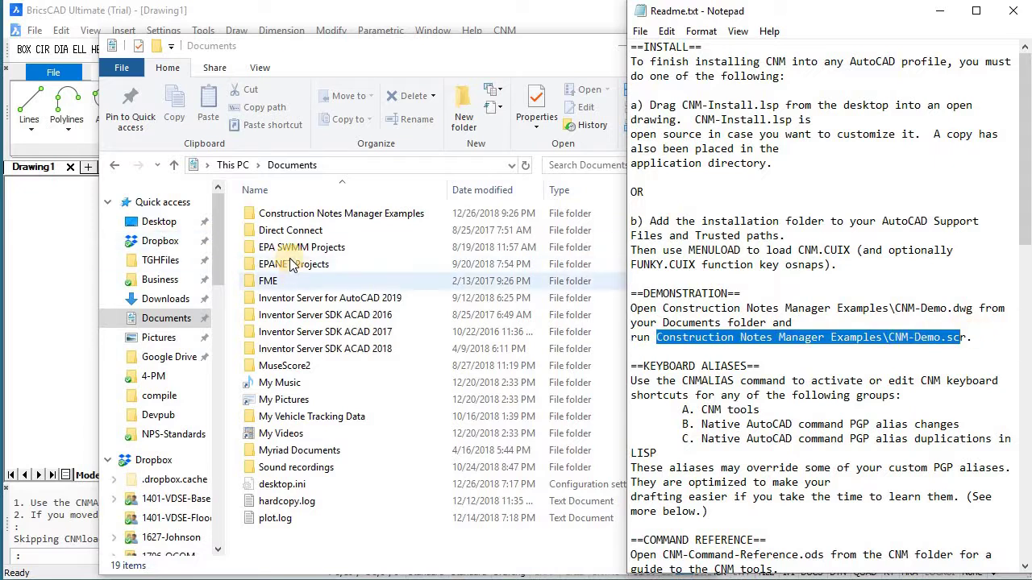
- Open CNM-Demo.dwg from the Construction Notes Manager Examples folder in BricsCAD with the Don't show proxy graphics option
{"action": "left_click", "coordinate": [313, 221]}
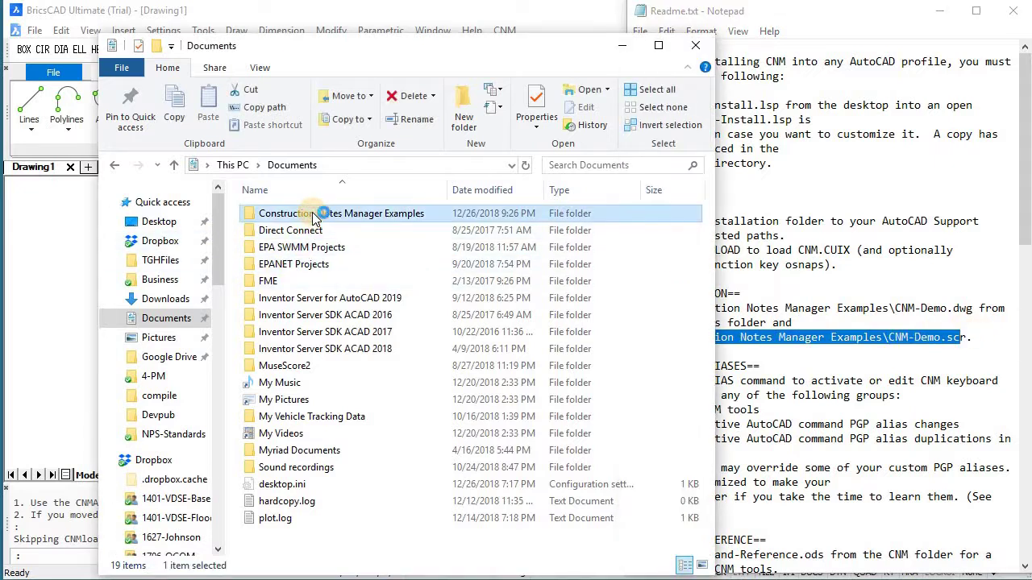
{"action": "double_click", "coordinate": [310, 219]}
{"action": "left_click_drag", "start_coordinate": [304, 230], "coordinate": [6, 166]}
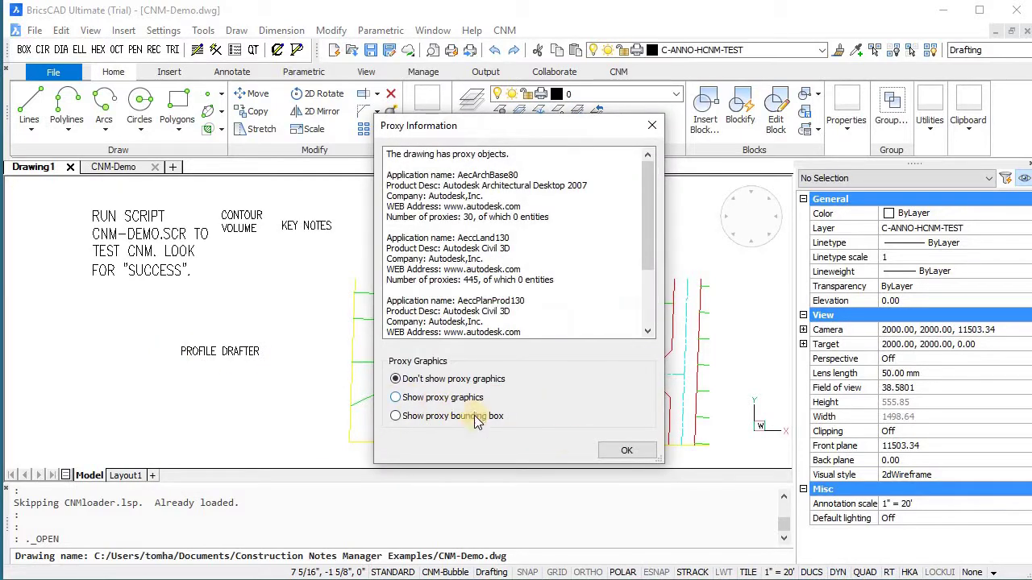
{"action": "left_click", "coordinate": [626, 450]}
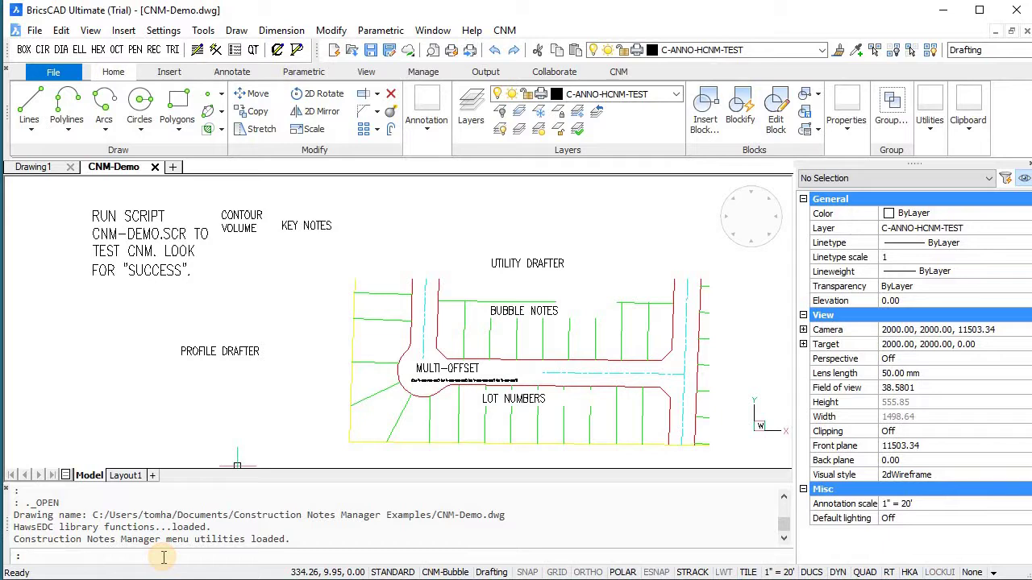
- Run the CNM-Demo.scr script in the demo drawing and accept setting WIPEOUTFRAME to 2
{"action": "type", "text": "r"}
{"action": "key", "text": "Return"}
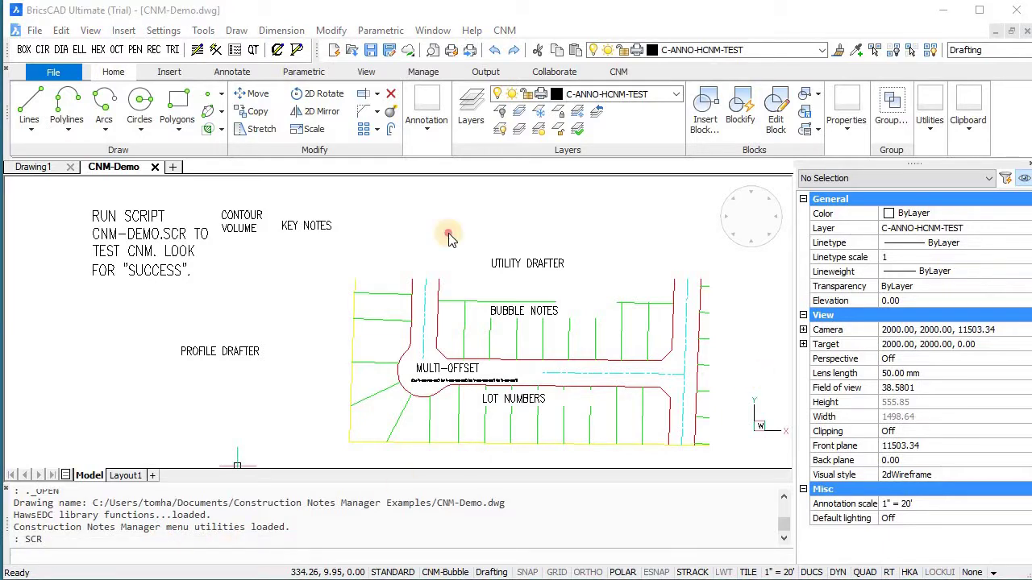
{"action": "left_click", "coordinate": [275, 199]}
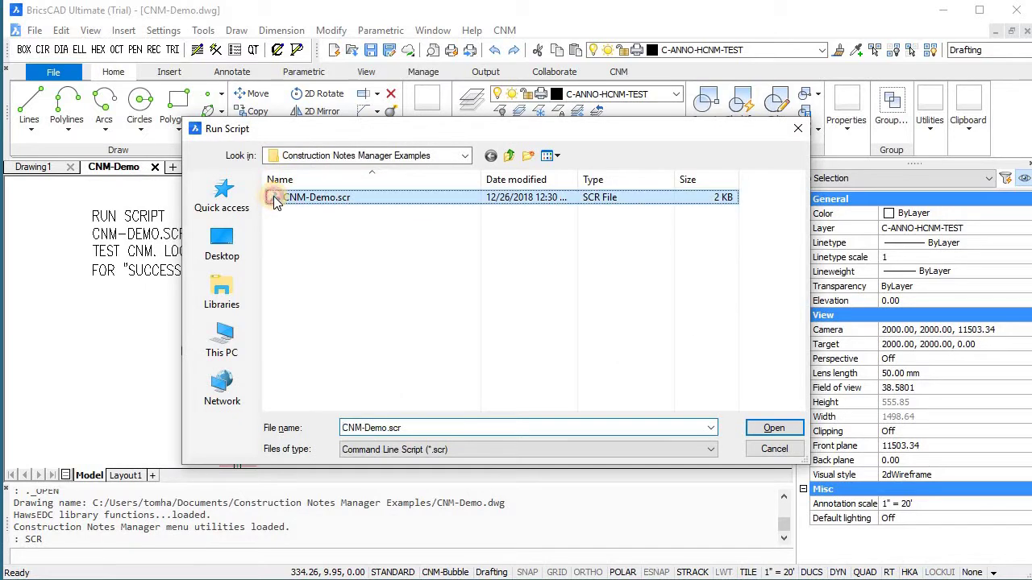
{"action": "double_click", "coordinate": [276, 198]}
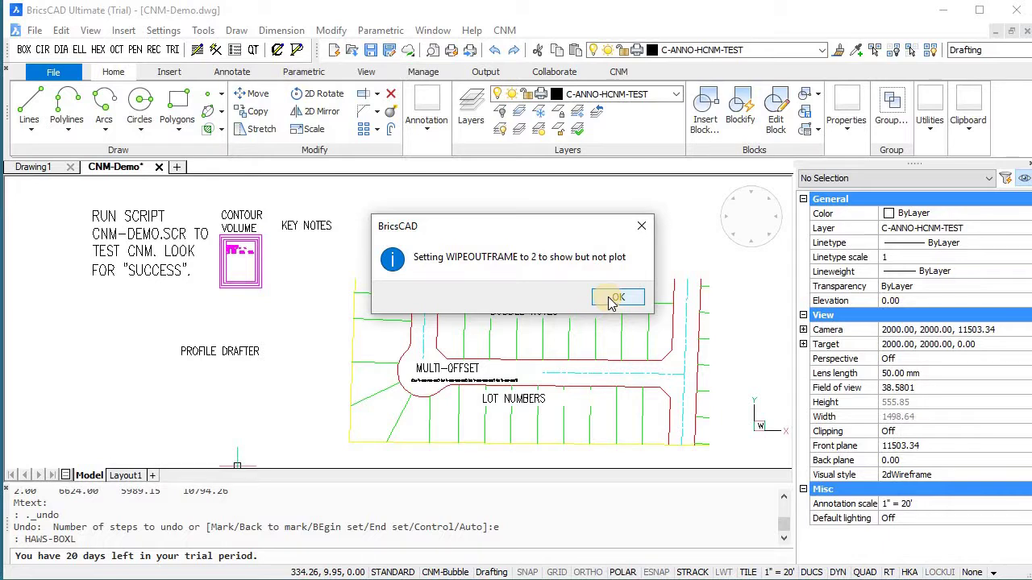
{"action": "left_click", "coordinate": [612, 298]}
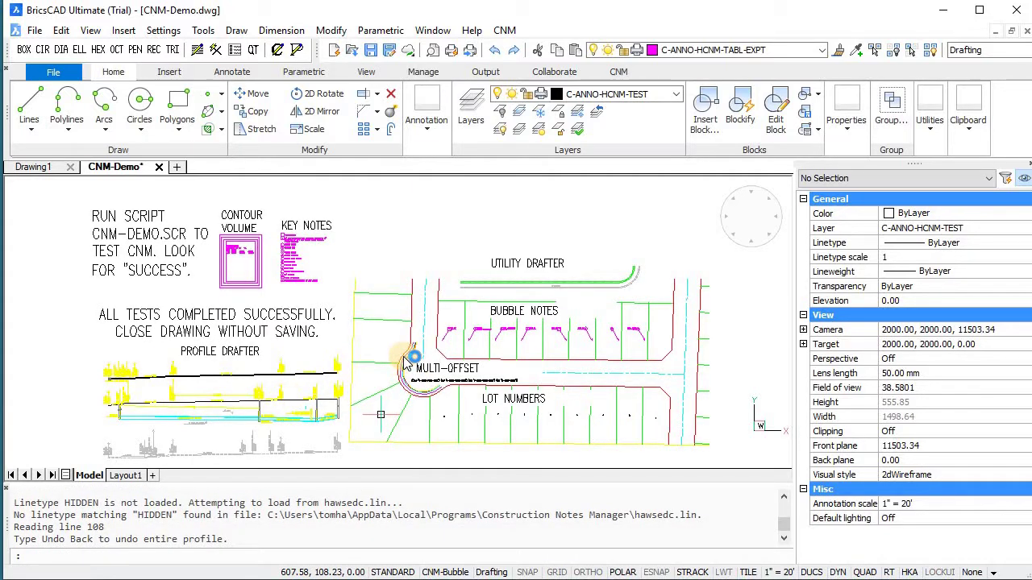
- Examine the demo script's results in the drawing, including the bubble notes up close and the key notes table
{"action": "mouse_move", "coordinate": [408, 365]}
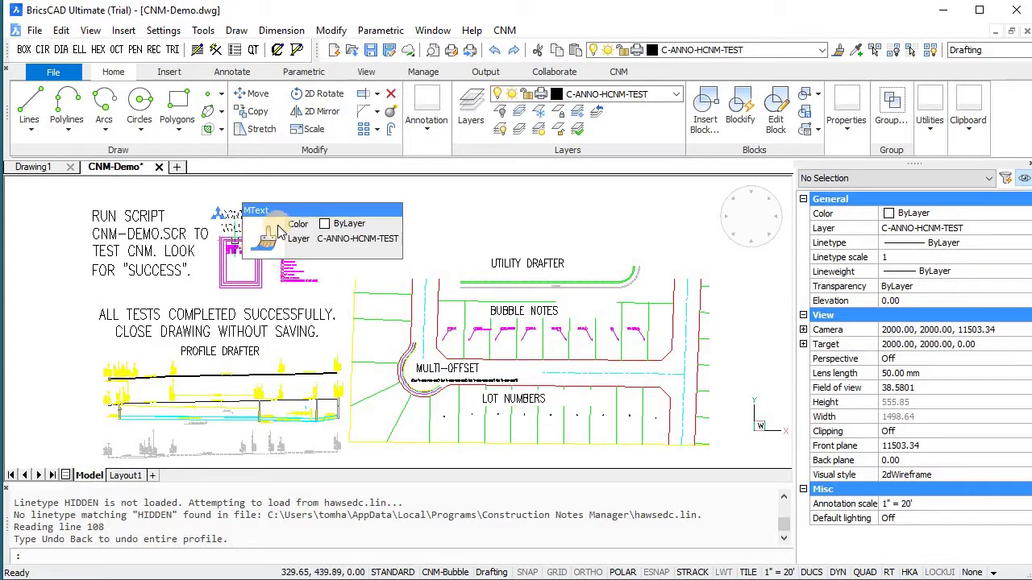
{"action": "mouse_move", "coordinate": [282, 232]}
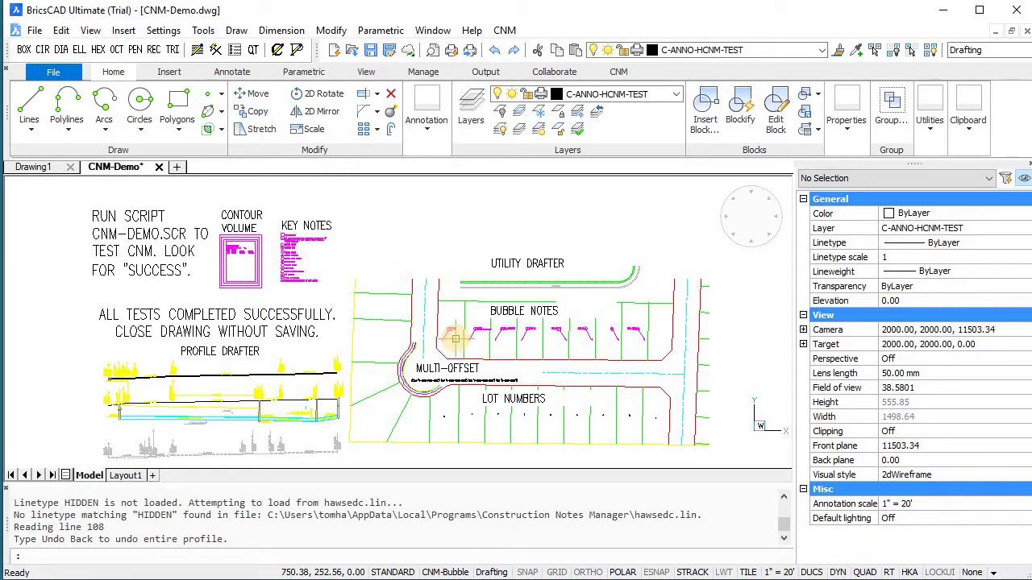
{"action": "scroll", "coordinate": [534, 349], "scroll_direction": "up", "scroll_amount": 5}
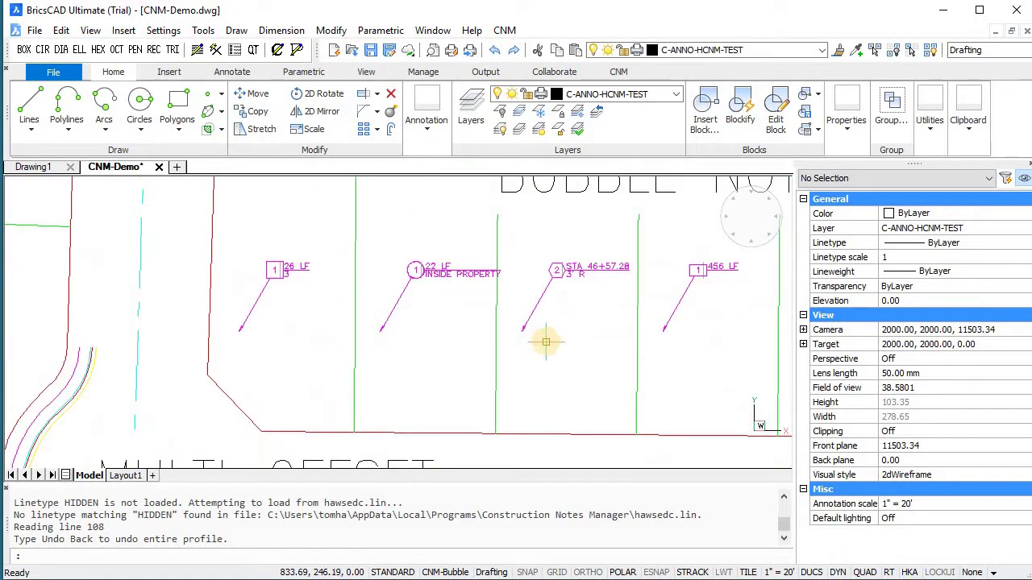
{"action": "scroll", "coordinate": [545, 342], "scroll_direction": "down", "scroll_amount": 6}
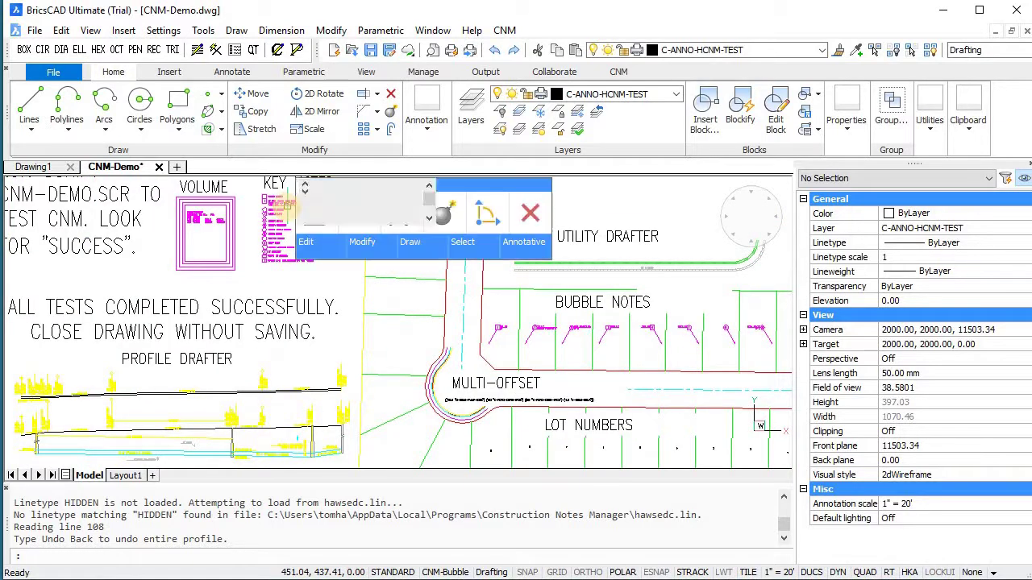
{"action": "left_click", "coordinate": [246, 276]}
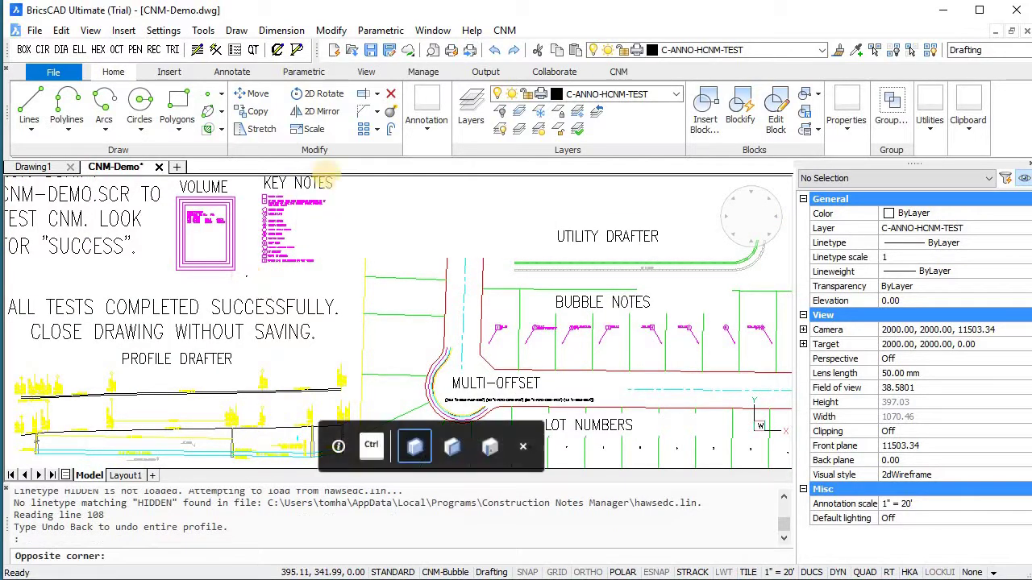
{"action": "left_click", "coordinate": [318, 171]}
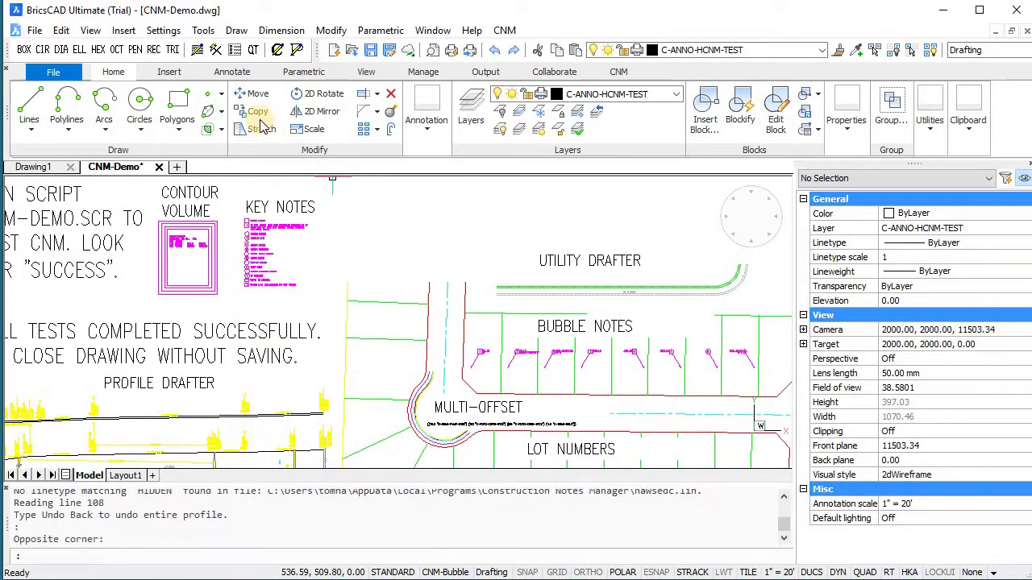
- Open the project notes file constnot.csv for editing in LibreOffice Calc, importing it as comma-separated text
{"action": "left_click", "coordinate": [197, 51]}
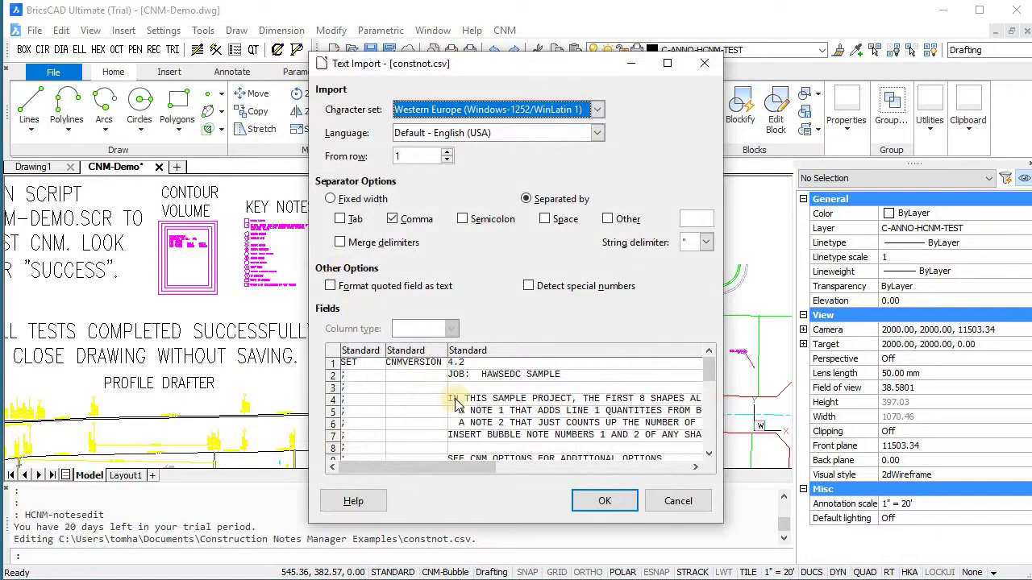
{"action": "left_click", "coordinate": [589, 497]}
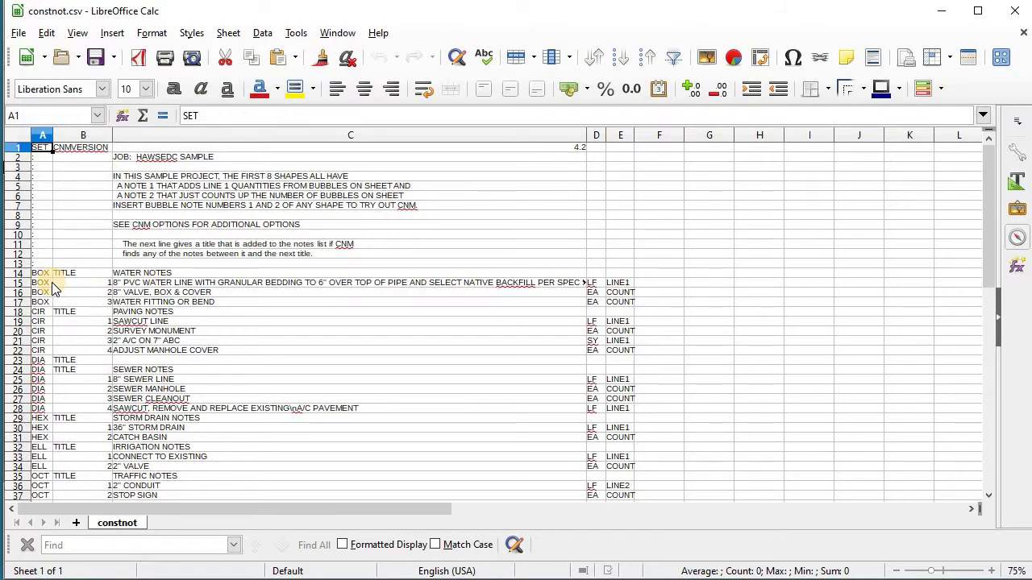
- Examine the constnot.csv notes list, covering the shape codes, note numbers, titles, descriptions, units and quantity types
{"action": "scroll", "coordinate": [50, 274], "scroll_direction": "down", "scroll_amount": 2}
{"action": "scroll", "coordinate": [49, 268], "scroll_direction": "down", "scroll_amount": 4}
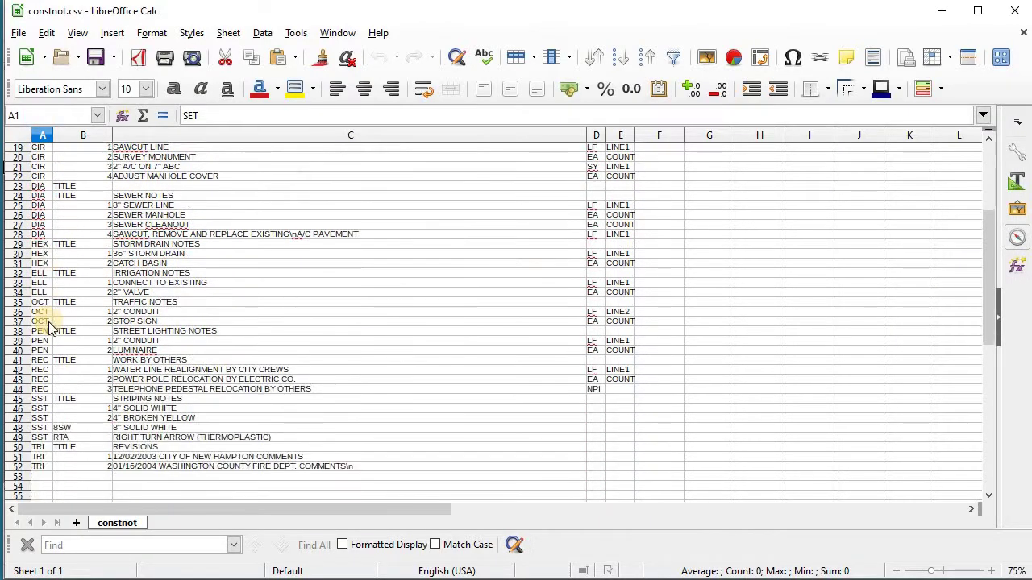
{"action": "scroll", "coordinate": [65, 355], "scroll_direction": "down", "scroll_amount": 2}
{"action": "scroll", "coordinate": [52, 411], "scroll_direction": "up", "scroll_amount": 5}
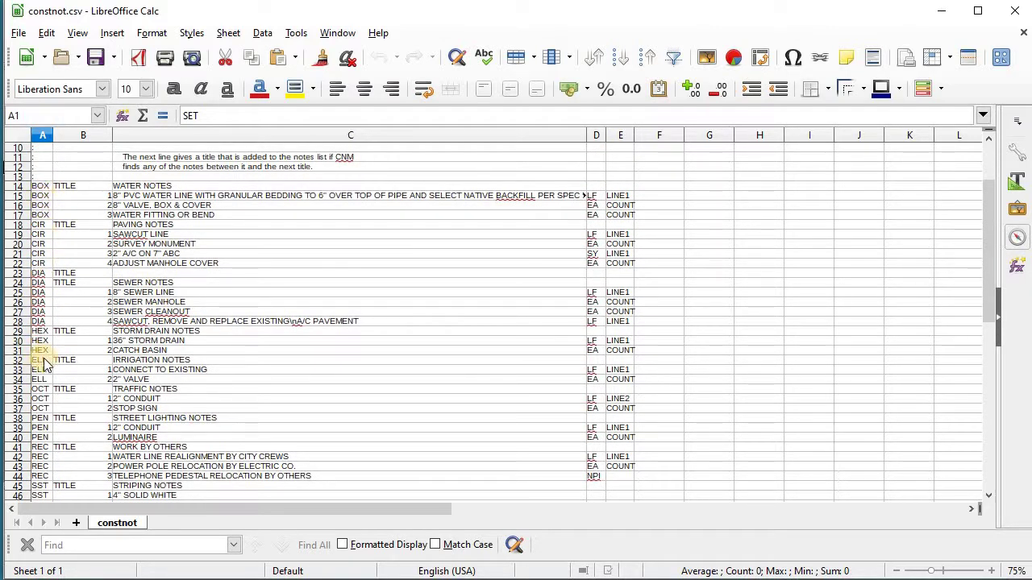
{"action": "scroll", "coordinate": [46, 413], "scroll_direction": "down", "scroll_amount": 1}
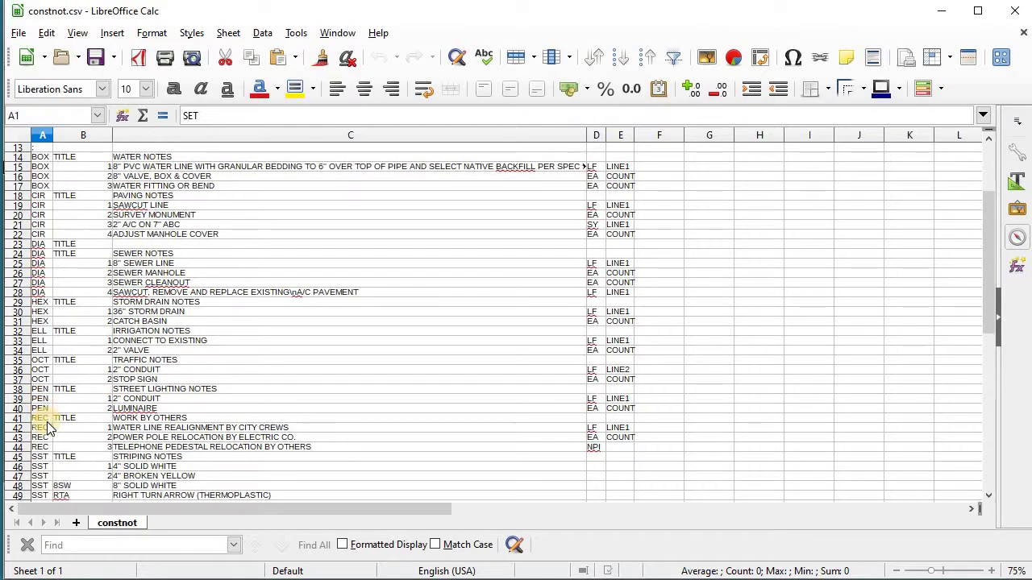
{"action": "scroll", "coordinate": [83, 365], "scroll_direction": "up", "scroll_amount": 1}
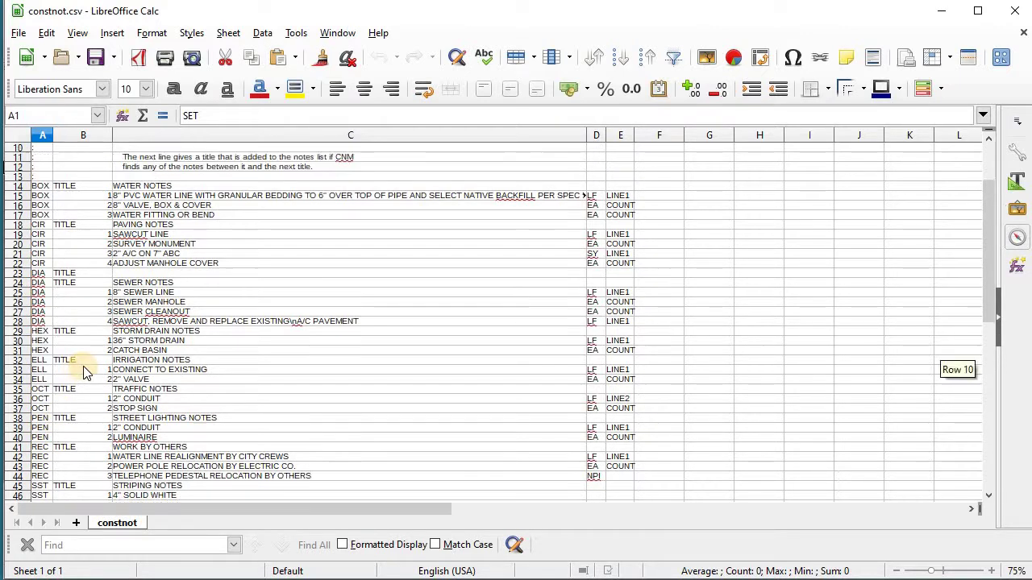
{"action": "scroll", "coordinate": [85, 364], "scroll_direction": "down", "scroll_amount": 1}
{"action": "scroll", "coordinate": [90, 343], "scroll_direction": "up", "scroll_amount": 2}
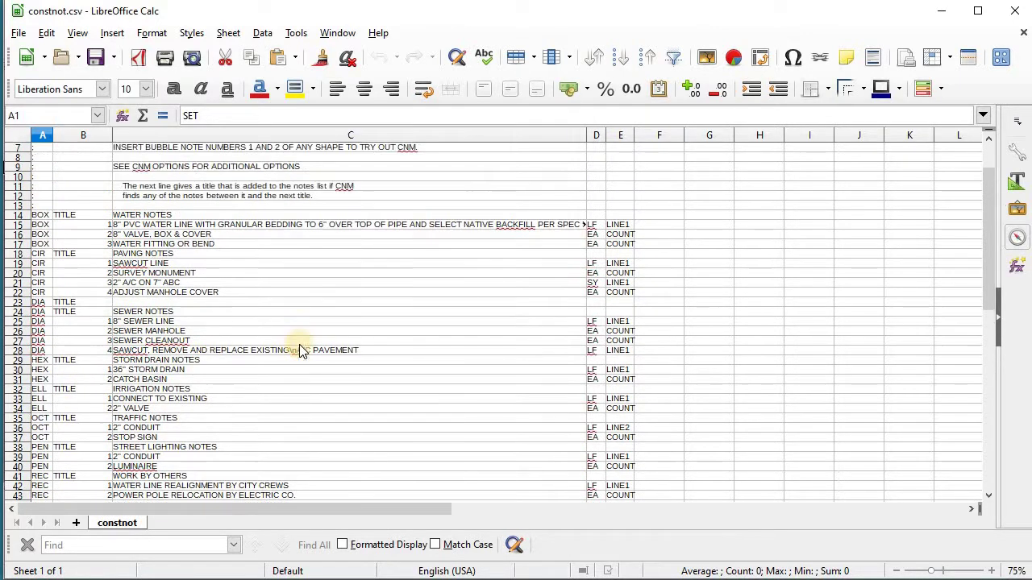
{"action": "scroll", "coordinate": [295, 345], "scroll_direction": "down", "scroll_amount": 2}
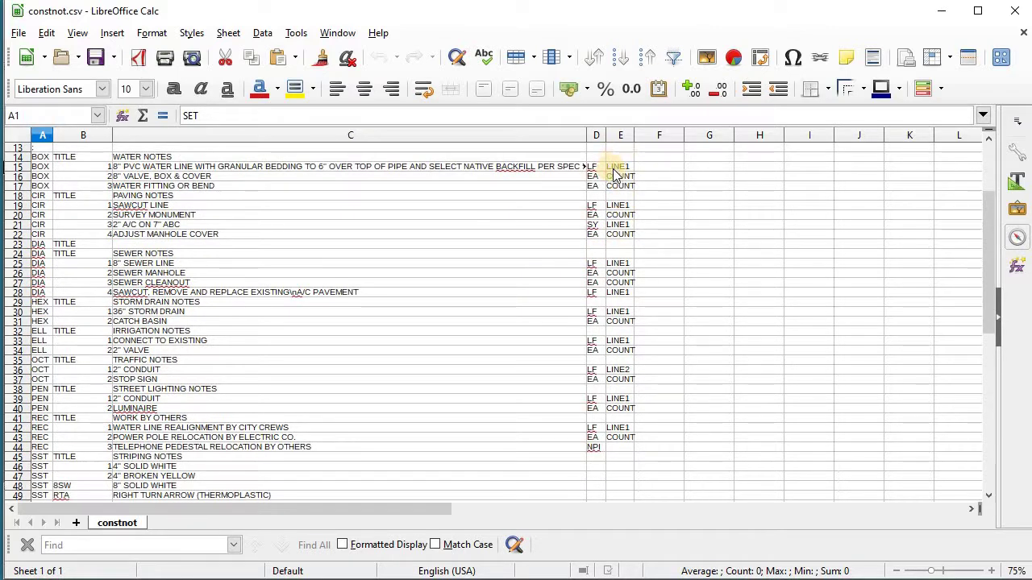
{"action": "scroll", "coordinate": [78, 283], "scroll_direction": "up", "scroll_amount": 4}
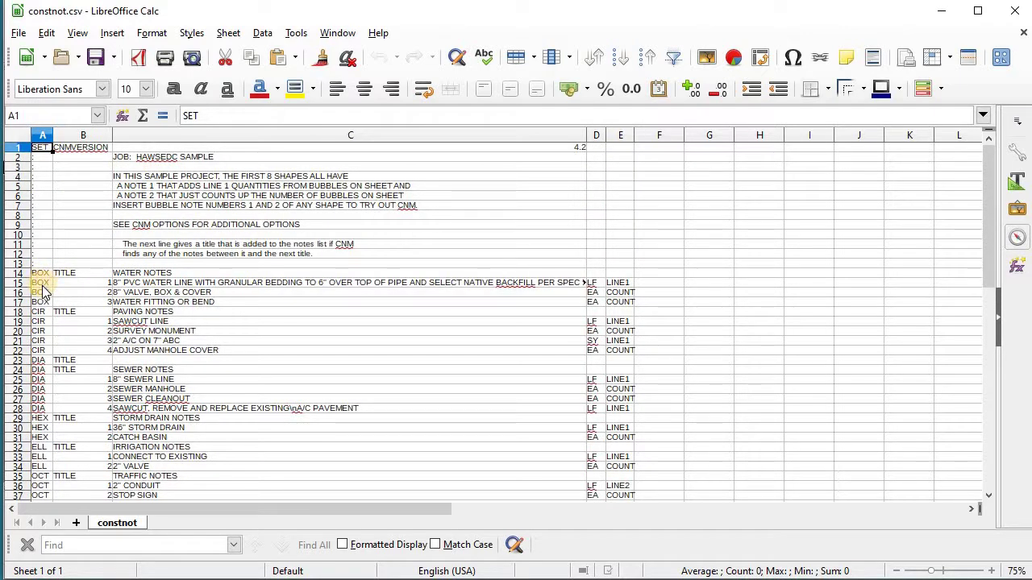
- Examine the rows for BOX notes 1 and 2, from the shape code across to the quantity type
{"action": "left_click_drag", "start_coordinate": [46, 282], "coordinate": [618, 287]}
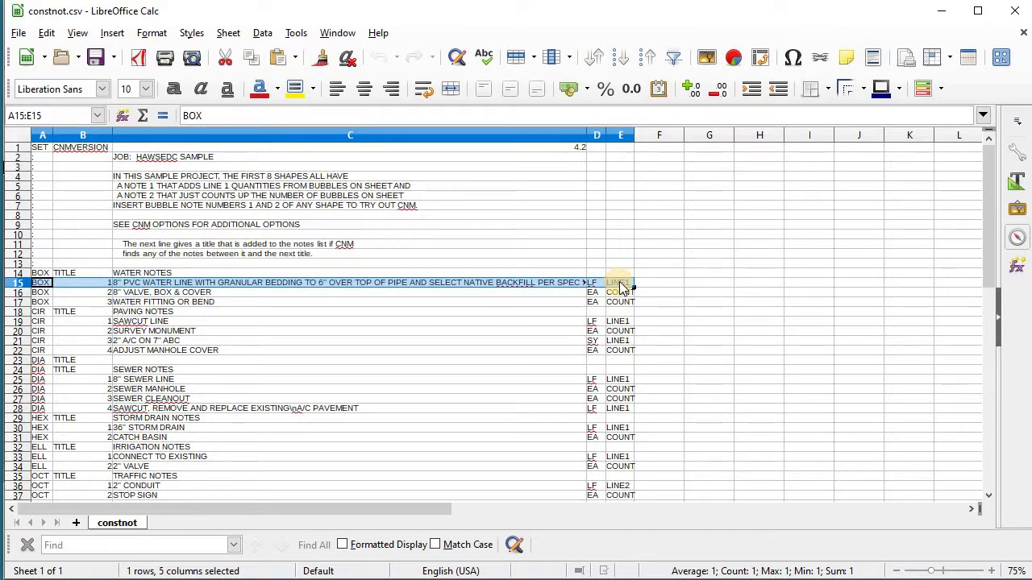
{"action": "left_click", "coordinate": [620, 284]}
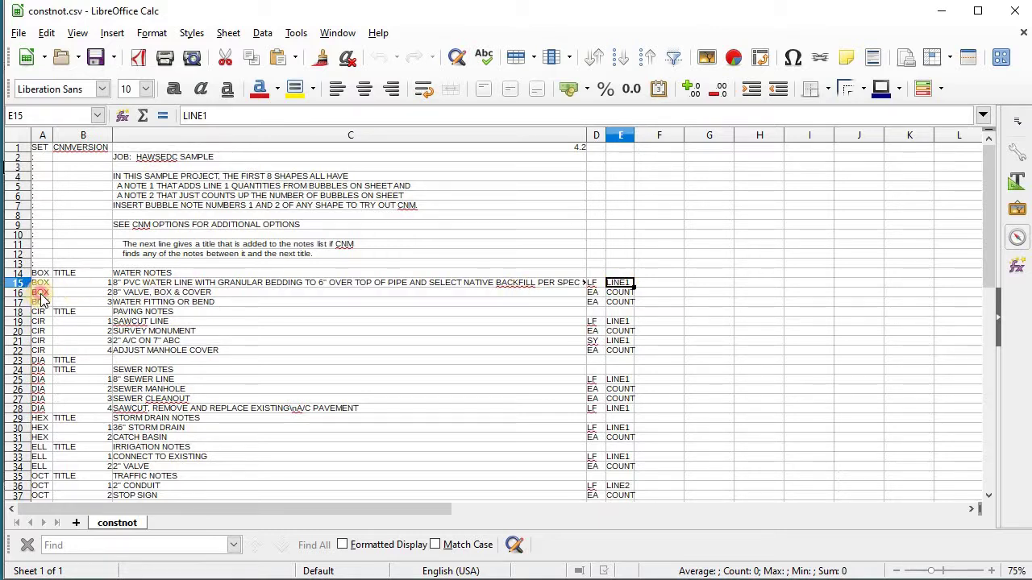
{"action": "left_click_drag", "start_coordinate": [40, 294], "coordinate": [627, 295]}
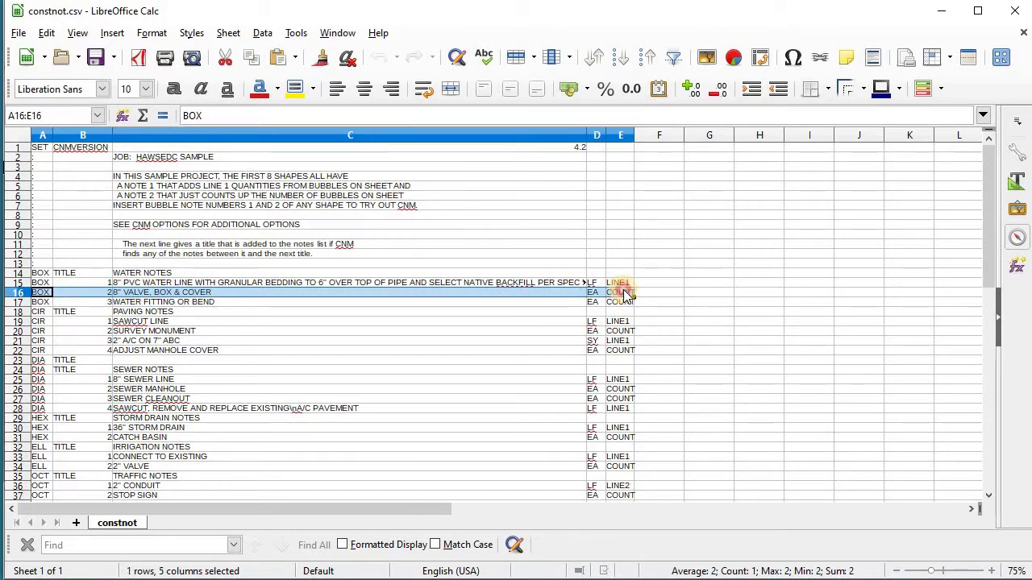
{"action": "left_click", "coordinate": [626, 295]}
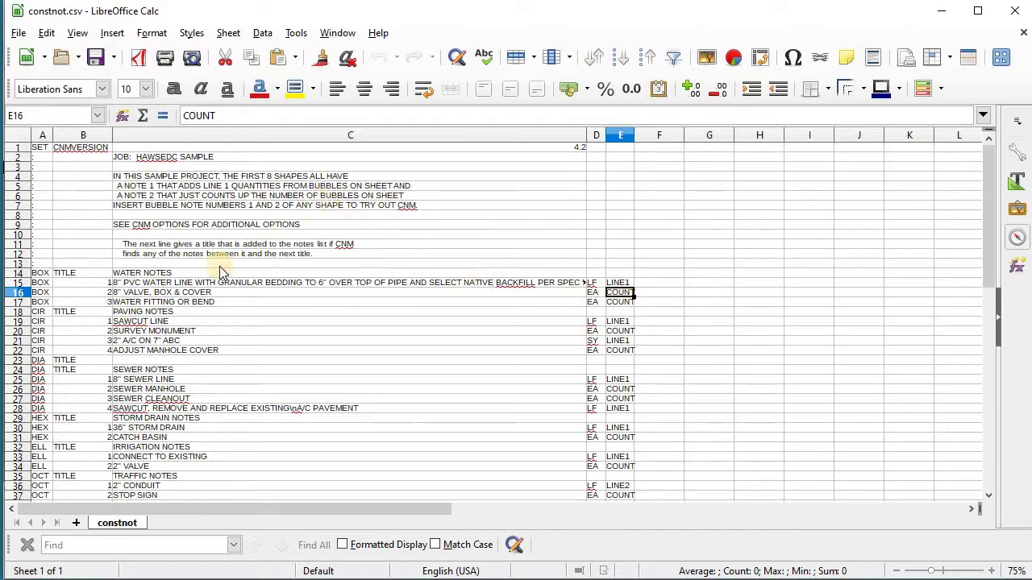
- Change the PVC water line size in BOX note 1 to 12" and save constnot.csv in Text CSV format
{"action": "double_click", "coordinate": [117, 283]}
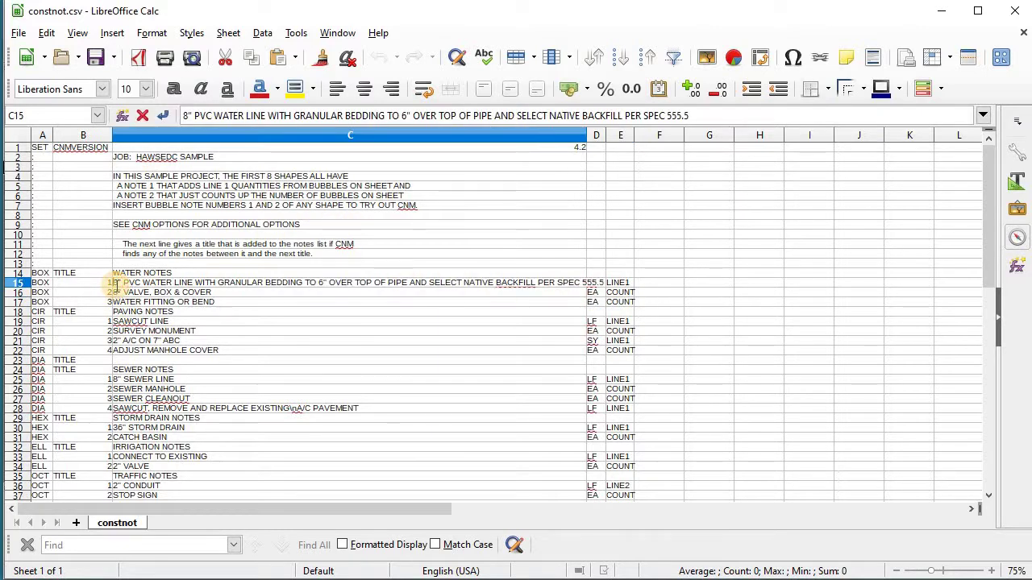
{"action": "type", "text": "1"}
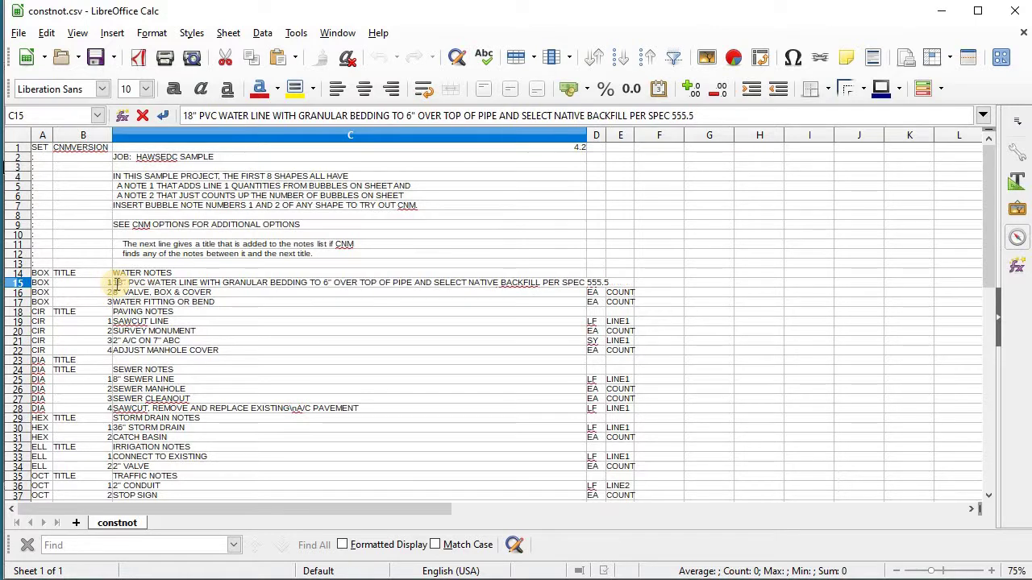
{"action": "key", "text": "Delete"}
{"action": "type", "text": "2"}
{"action": "key", "text": "Return"}
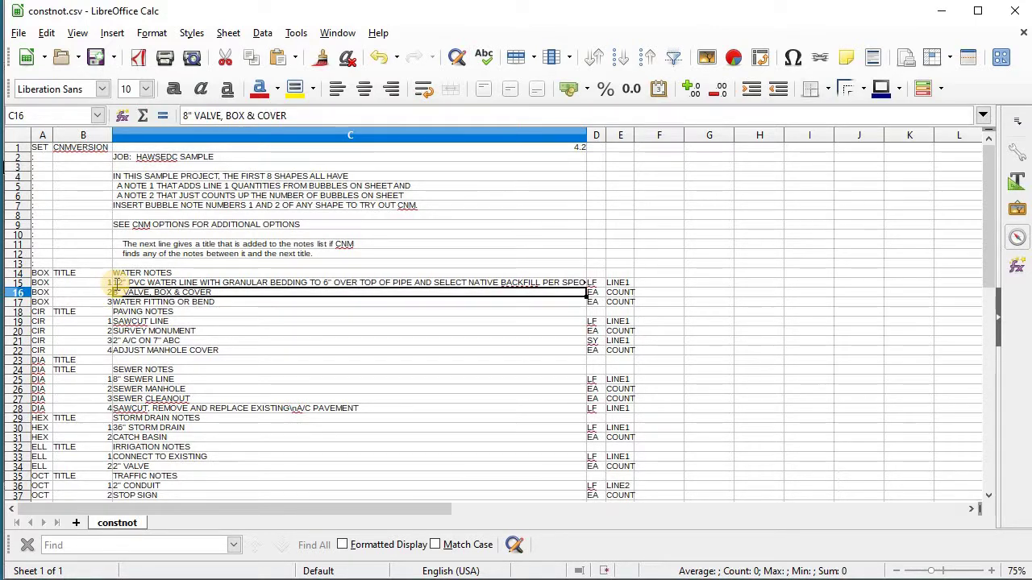
{"action": "key", "text": "ctrl+s"}
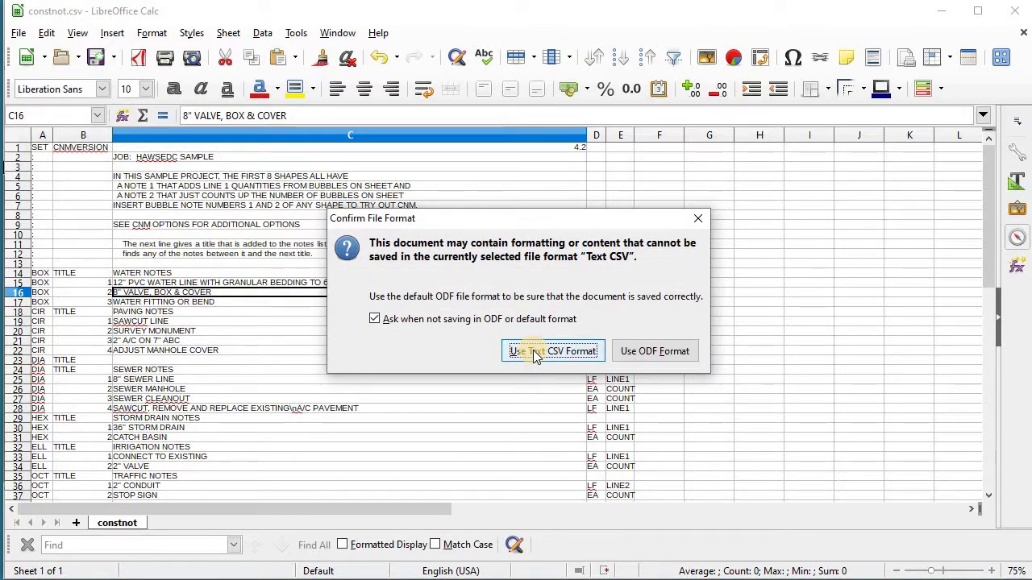
{"action": "left_click", "coordinate": [533, 350]}
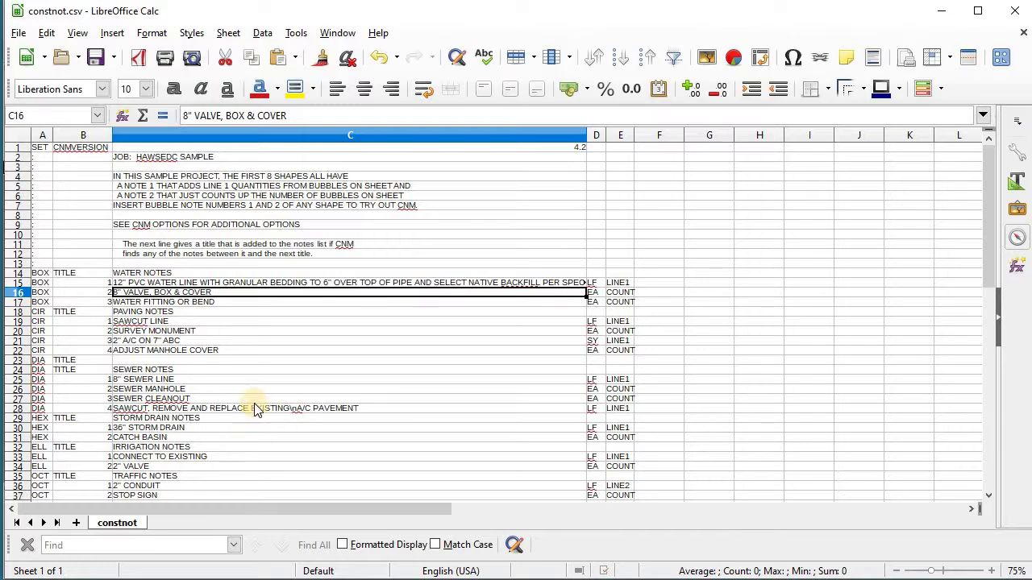
- Switch to BricsCAD, regenerate the key notes table with the default maximum column height, and check the water line note
{"action": "key", "text": "alt+Tab"}
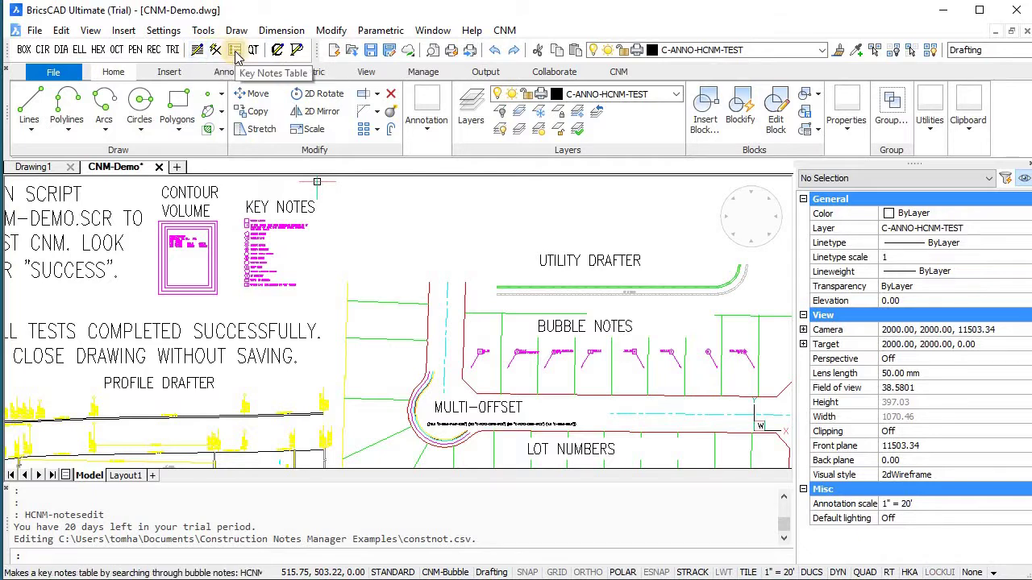
{"action": "left_click", "coordinate": [236, 51]}
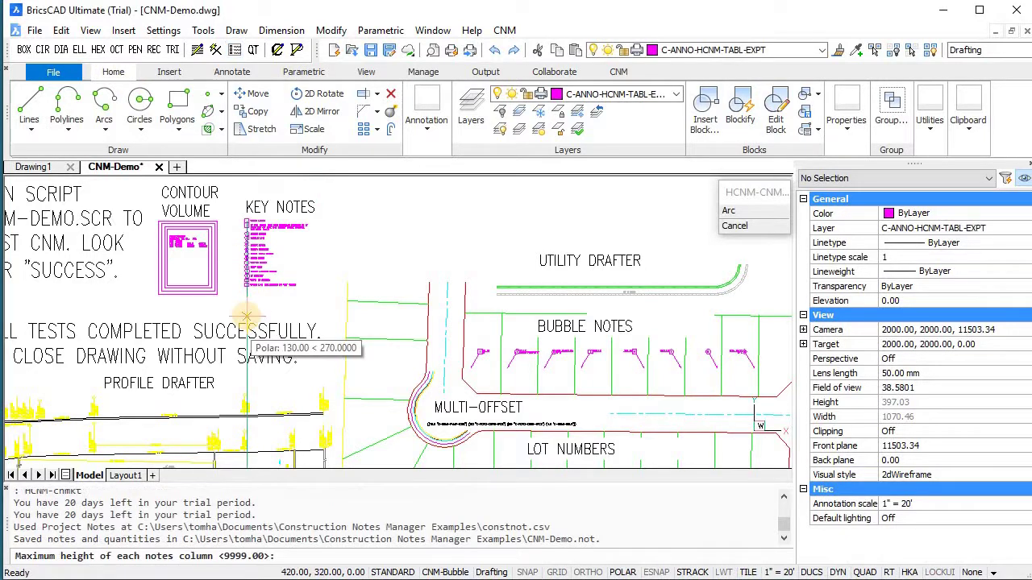
{"action": "key", "text": "Return"}
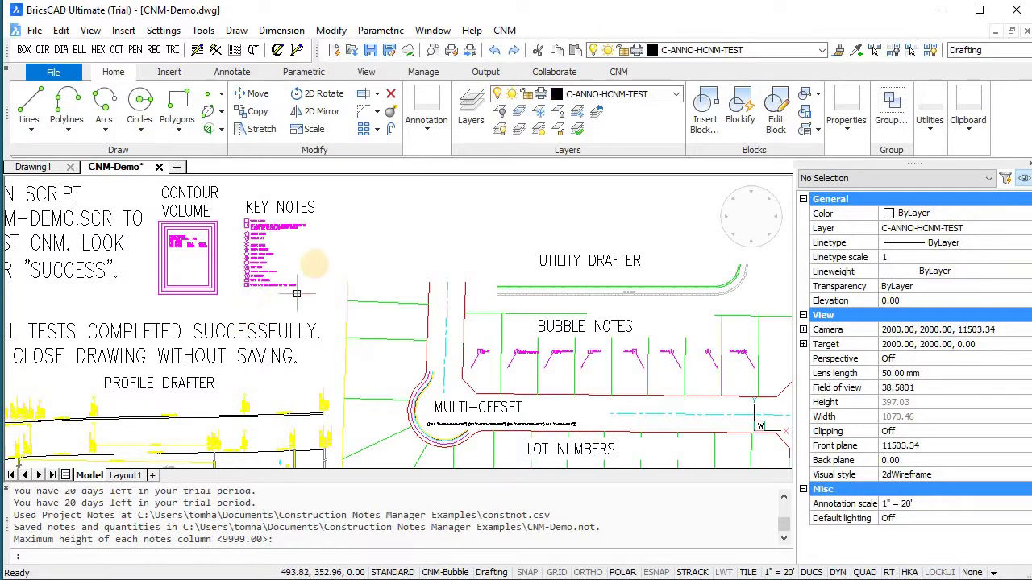
{"action": "scroll", "coordinate": [284, 233], "scroll_direction": "up", "scroll_amount": 9}
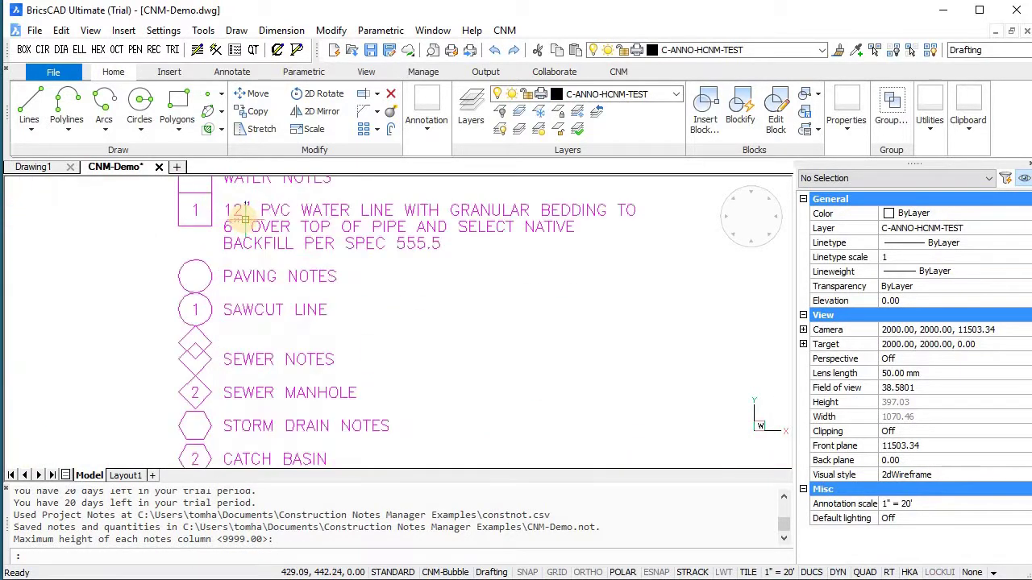
{"action": "scroll", "coordinate": [242, 216], "scroll_direction": "down", "scroll_amount": 9}
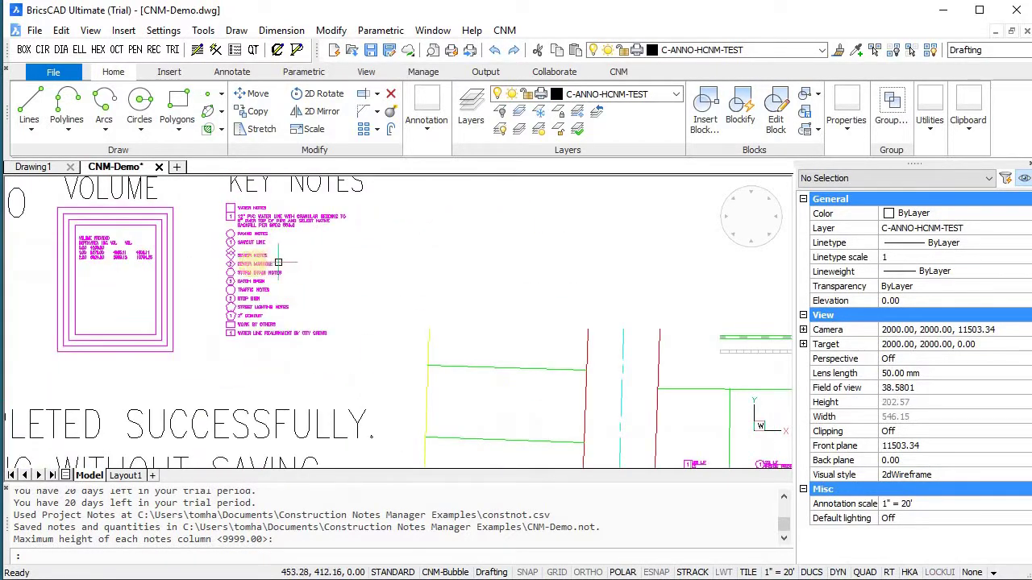
- Set the line 1 text of the first box bubble note to %%u260 LF
{"action": "scroll", "coordinate": [454, 387], "scroll_direction": "up", "scroll_amount": 8}
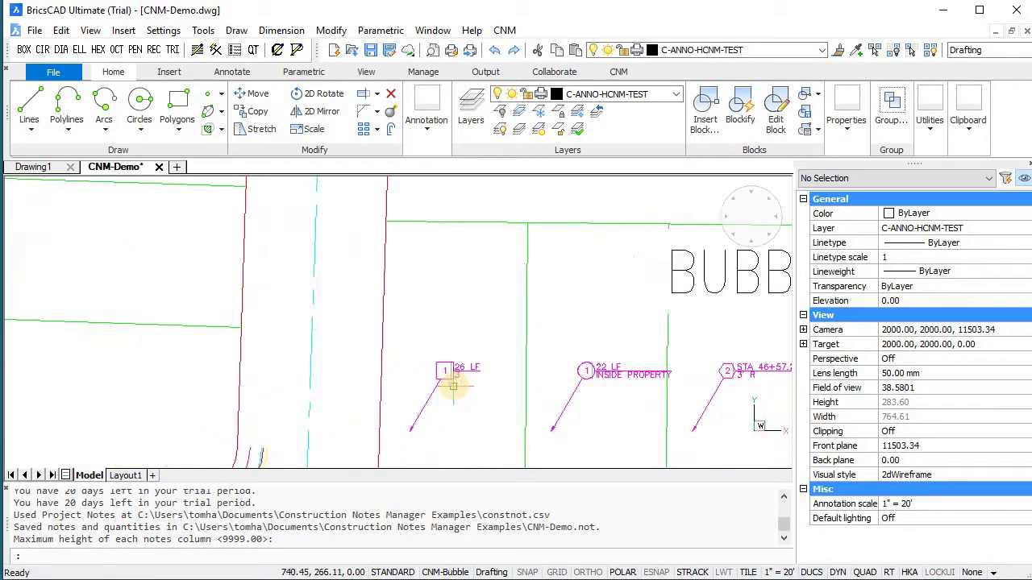
{"action": "left_click", "coordinate": [468, 329]}
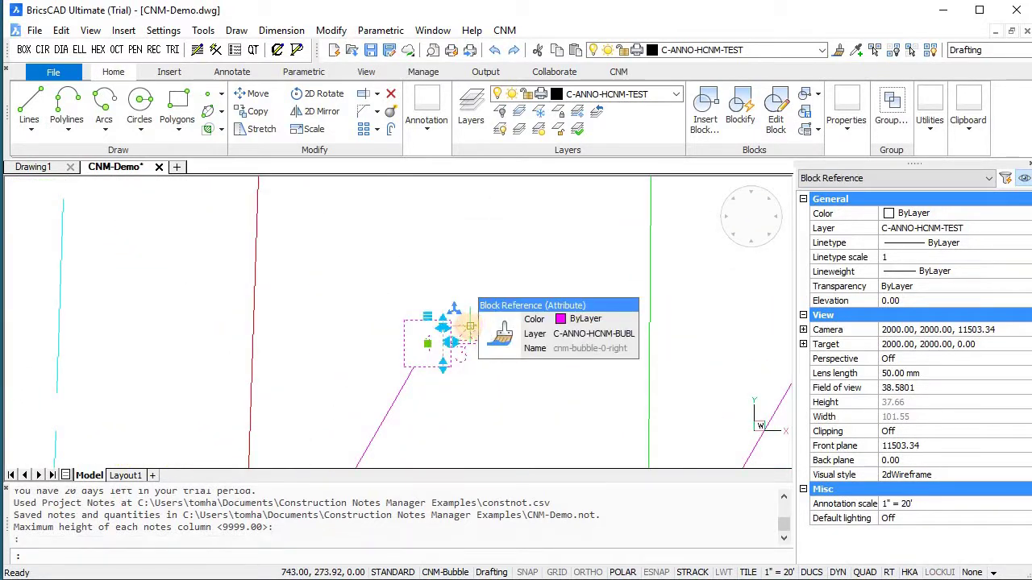
{"action": "key", "text": "Escape"}
{"action": "double_click", "coordinate": [469, 330]}
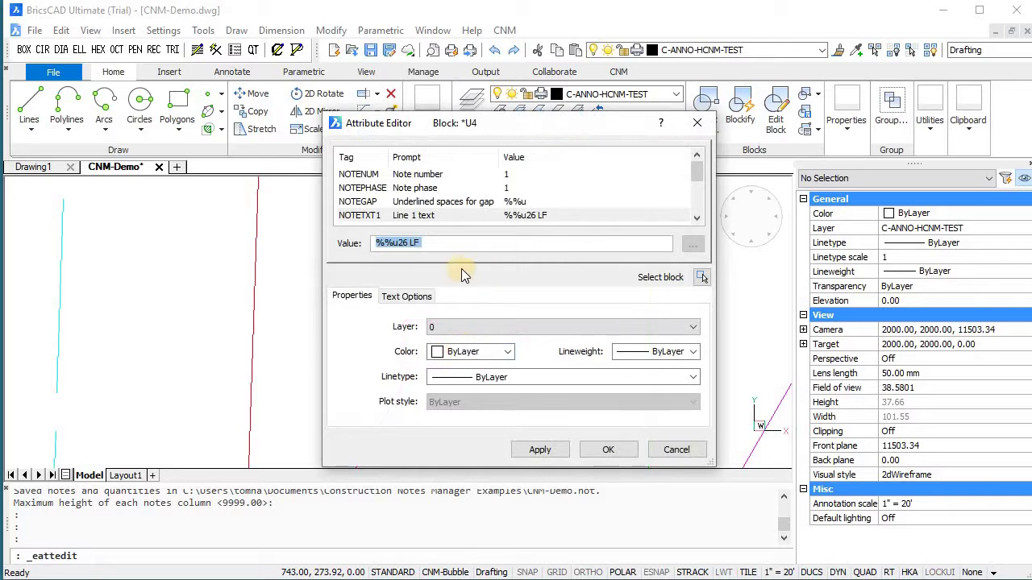
{"action": "left_click", "coordinate": [408, 244]}
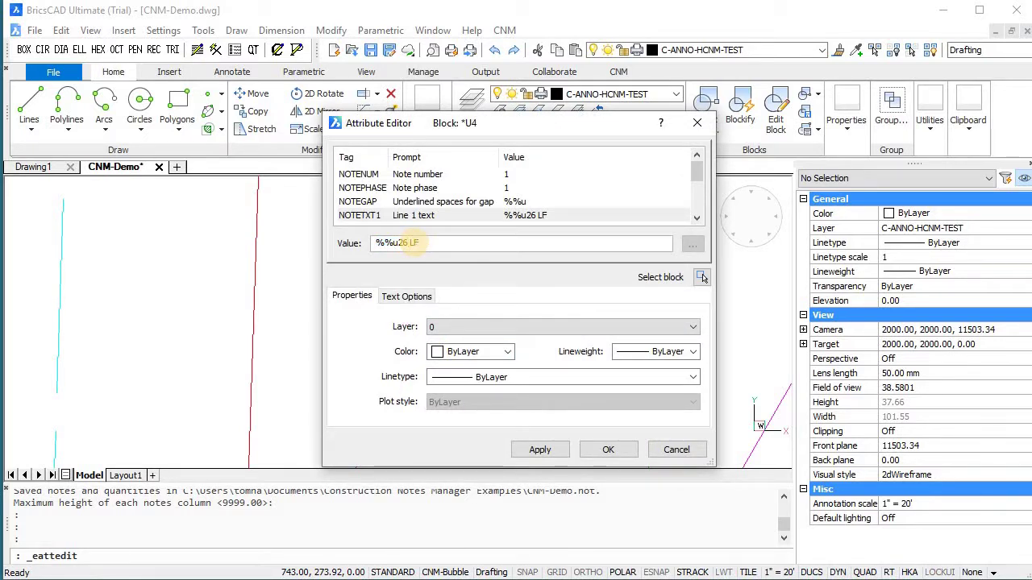
{"action": "type", "text": "0"}
{"action": "left_click", "coordinate": [609, 452]}
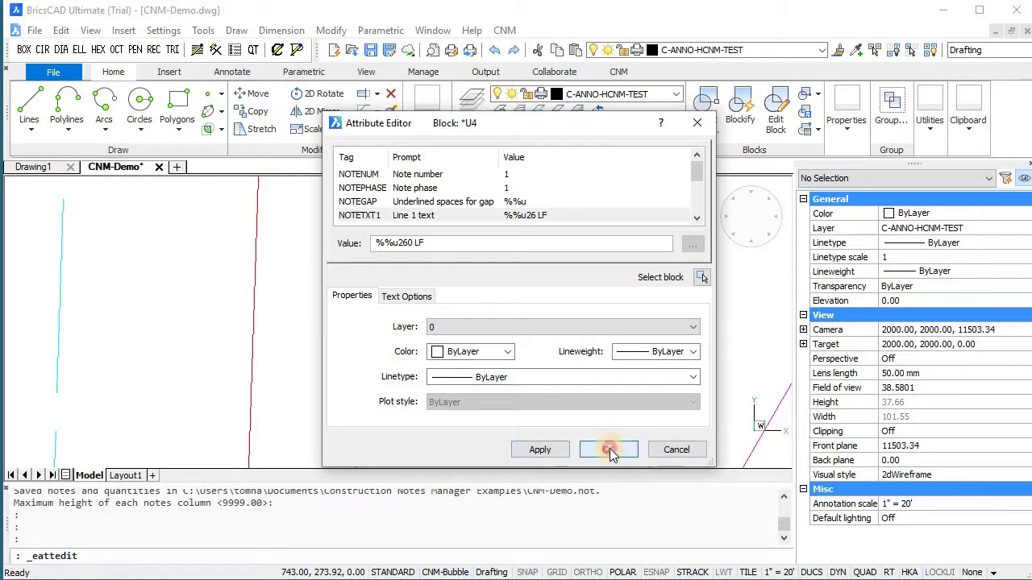
- Enable showing quantities in Key Notes Tables in the CNM Options
{"action": "scroll", "coordinate": [564, 396], "scroll_direction": "down", "scroll_amount": 3}
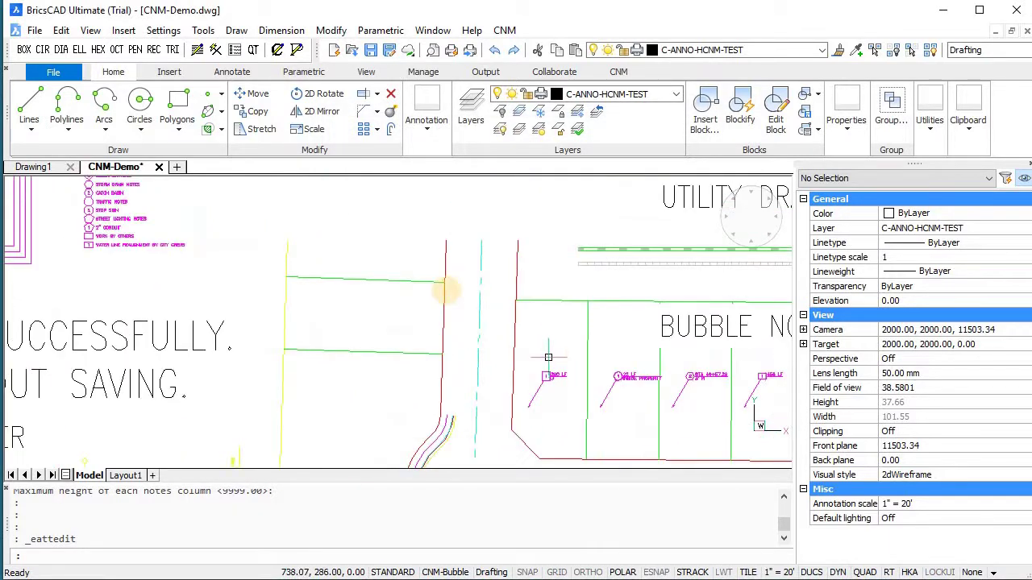
{"action": "scroll", "coordinate": [445, 290], "scroll_direction": "down", "scroll_amount": 2}
{"action": "scroll", "coordinate": [358, 316], "scroll_direction": "up", "scroll_amount": 4}
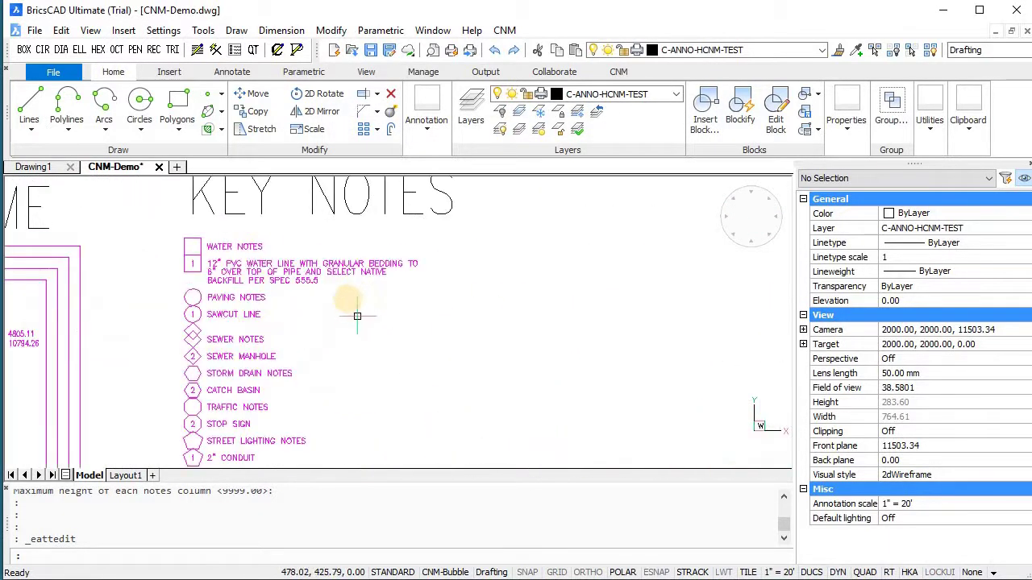
{"action": "left_click", "coordinate": [505, 31]}
{"action": "left_click", "coordinate": [528, 47]}
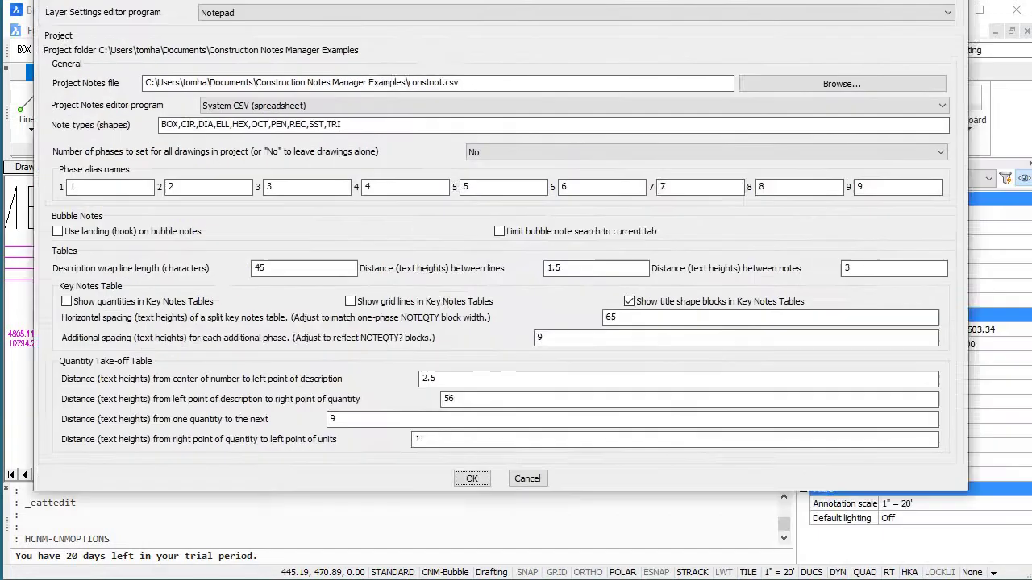
{"action": "left_click_drag", "start_coordinate": [307, 32], "coordinate": [384, 26]}
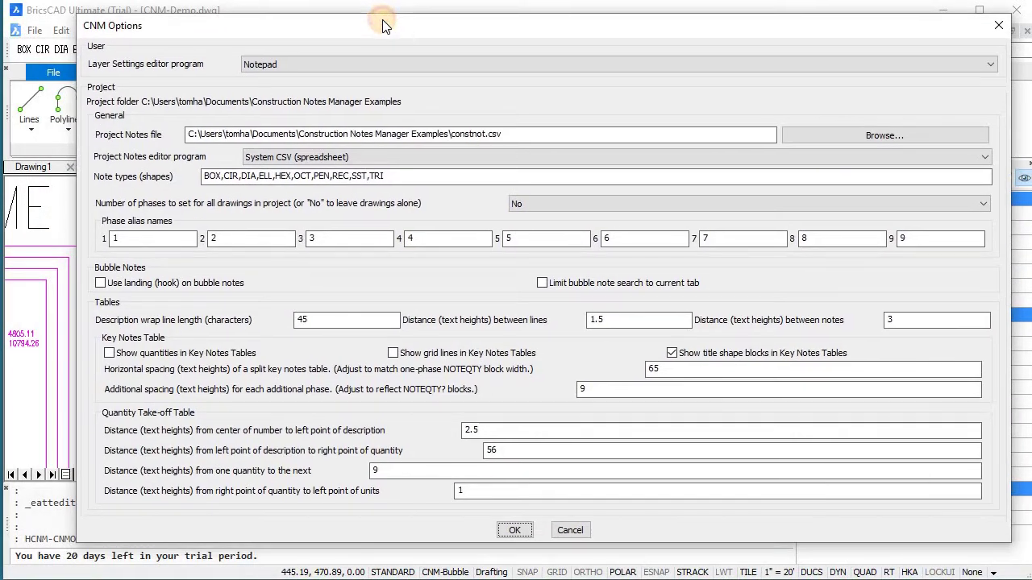
{"action": "left_click", "coordinate": [108, 353]}
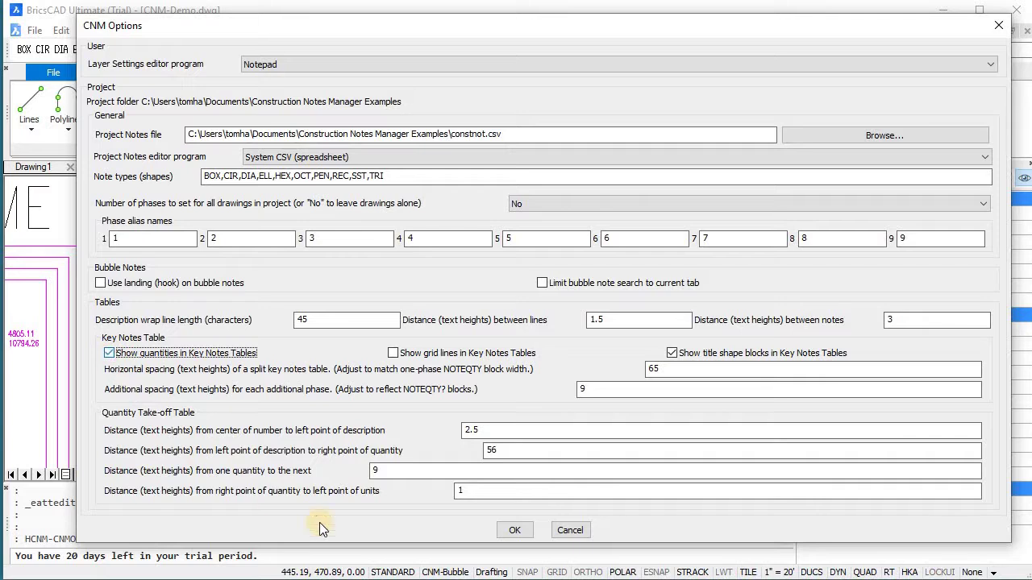
{"action": "left_click", "coordinate": [514, 529]}
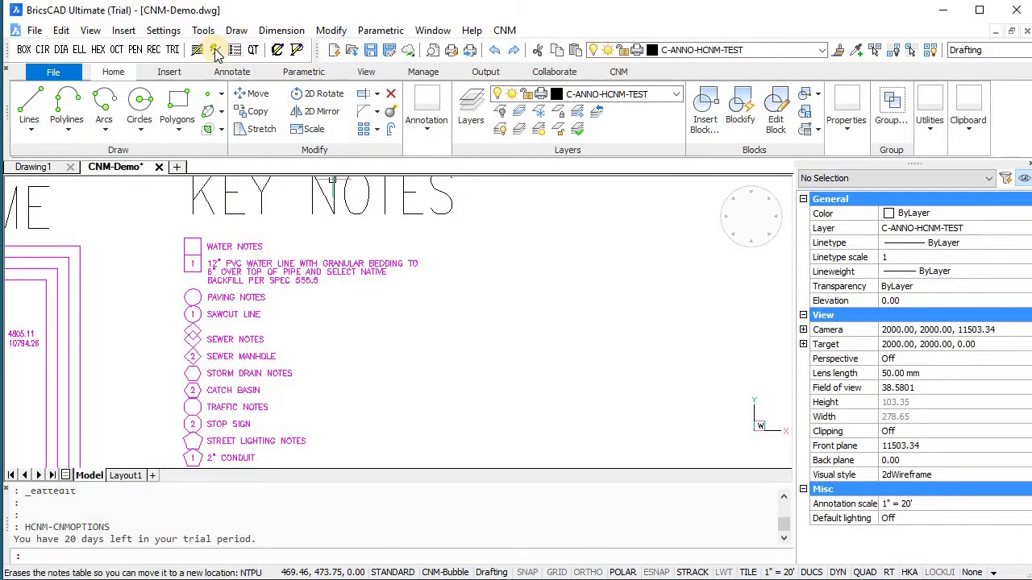
- Rebuild the key notes table with quantities, accepting the default maximum column height, and inspect the quantity column
{"action": "left_click", "coordinate": [235, 51]}
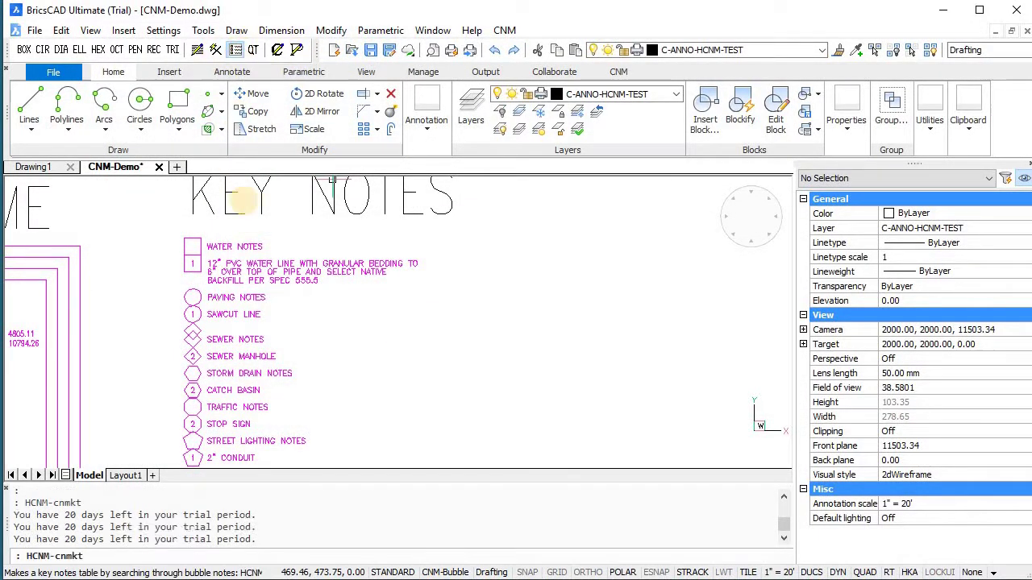
{"action": "key", "text": "Return"}
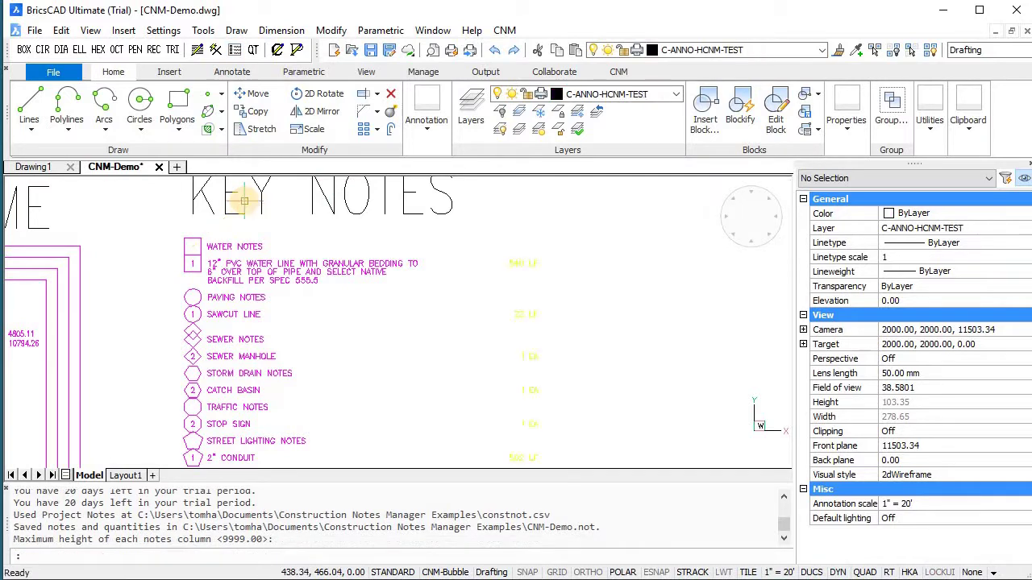
{"action": "mouse_move", "coordinate": [500, 264]}
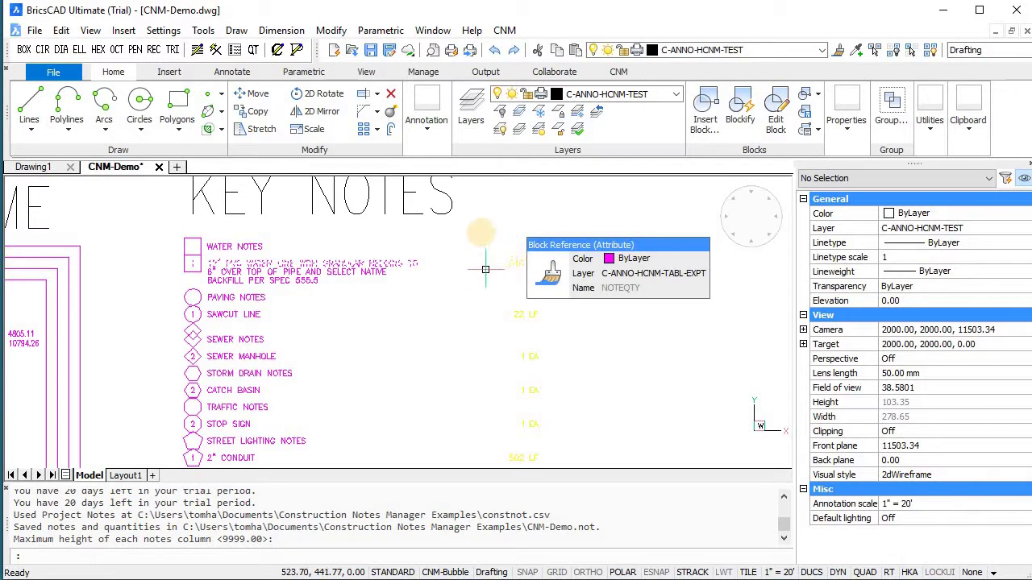
- Set the color of the NOTESKEYQTYS layer entry to "m" in the CNM layer settings file Layers.dat, then save and close it
{"action": "left_click", "coordinate": [505, 30]}
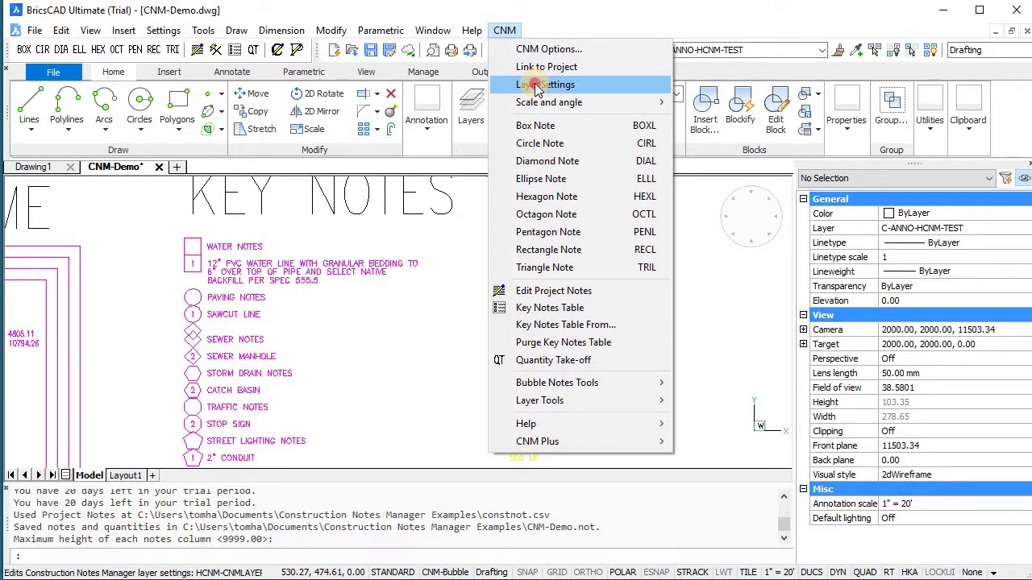
{"action": "left_click", "coordinate": [536, 86]}
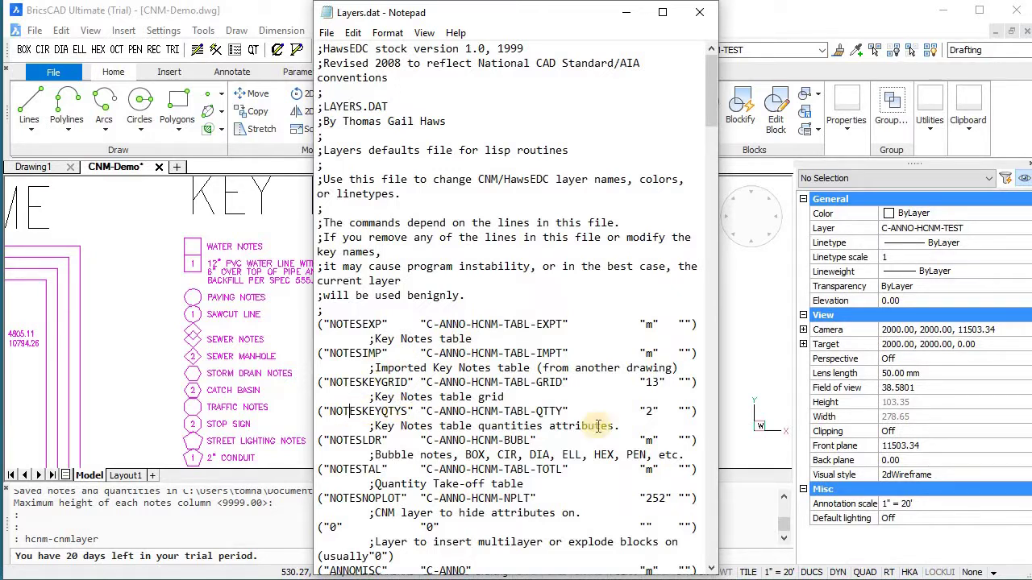
{"action": "double_click", "coordinate": [649, 412]}
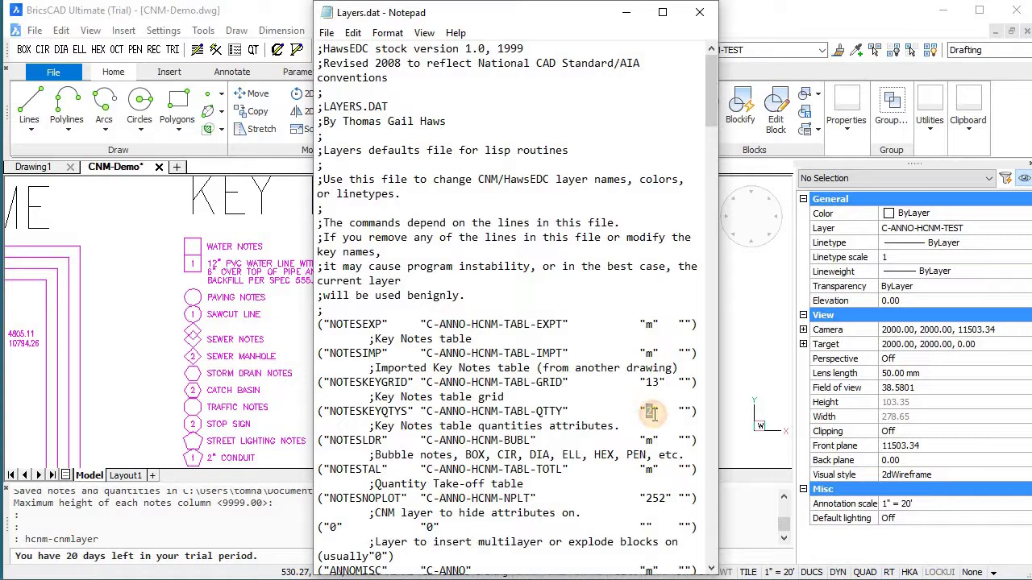
{"action": "type", "text": "m"}
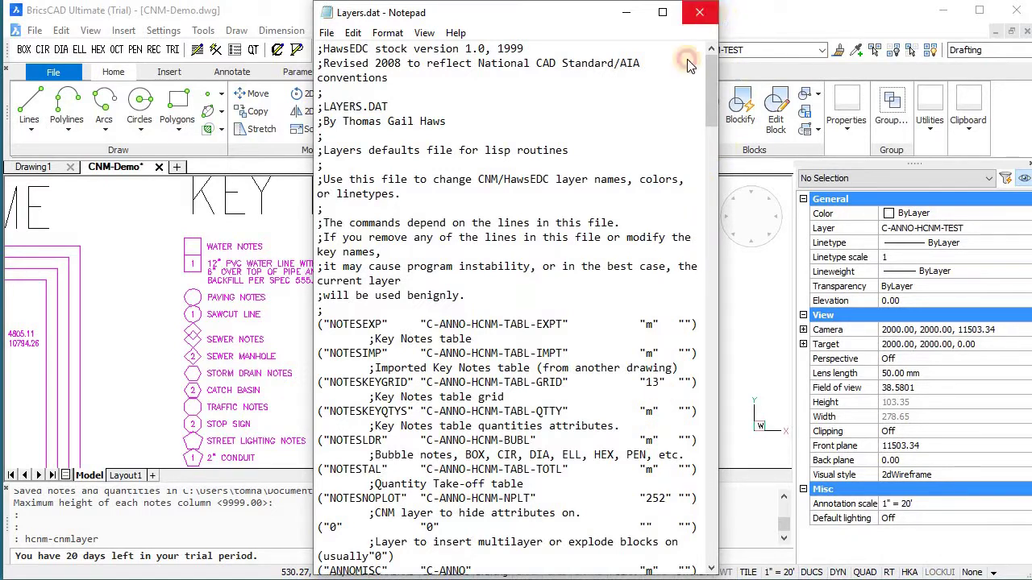
{"action": "left_click", "coordinate": [699, 12]}
{"action": "left_click", "coordinate": [628, 297]}
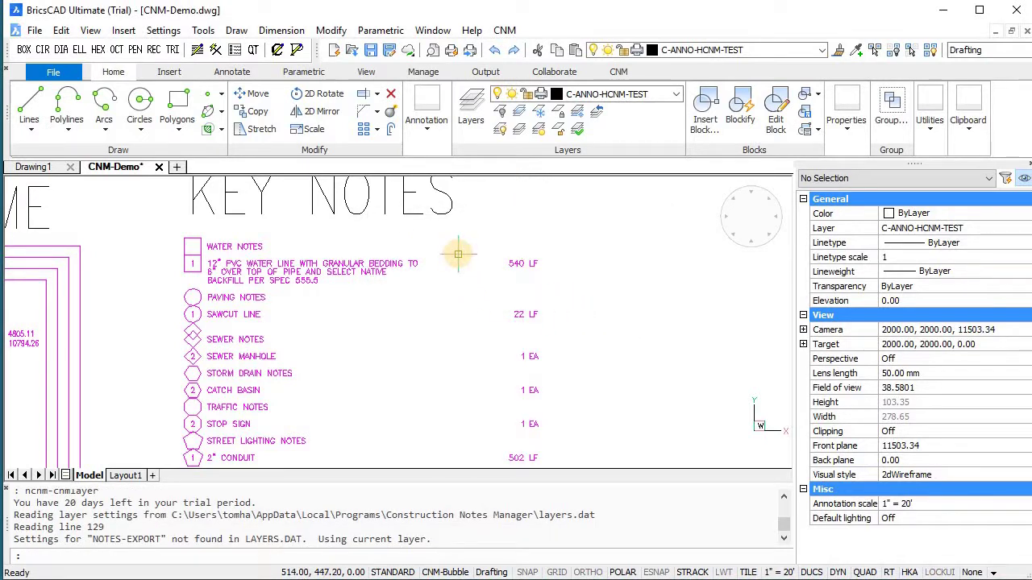
{"action": "scroll", "coordinate": [459, 255], "scroll_direction": "down", "scroll_amount": 3}
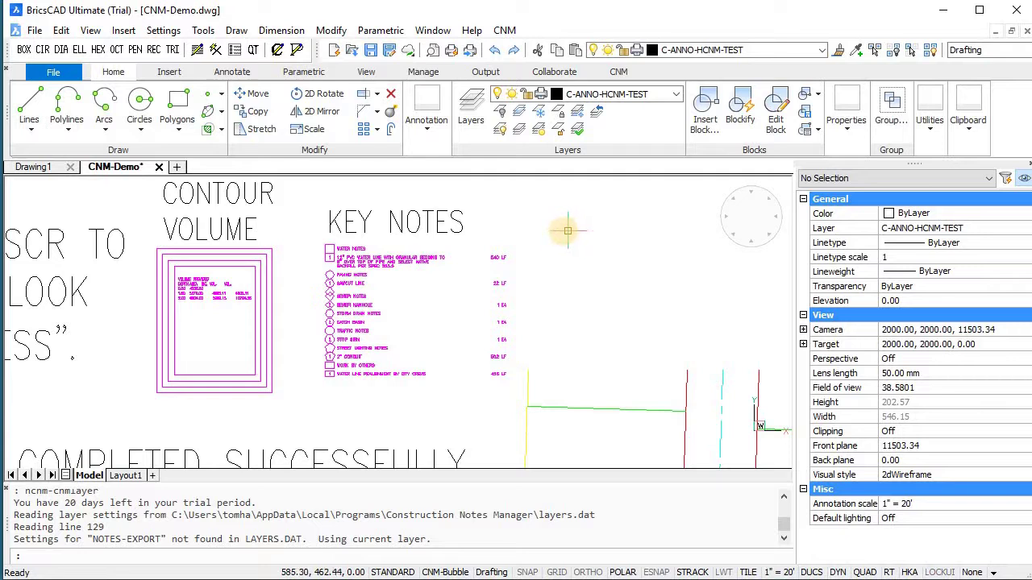
{"action": "scroll", "coordinate": [562, 232], "scroll_direction": "down", "scroll_amount": 1}
{"action": "scroll", "coordinate": [563, 232], "scroll_direction": "down", "scroll_amount": 1}
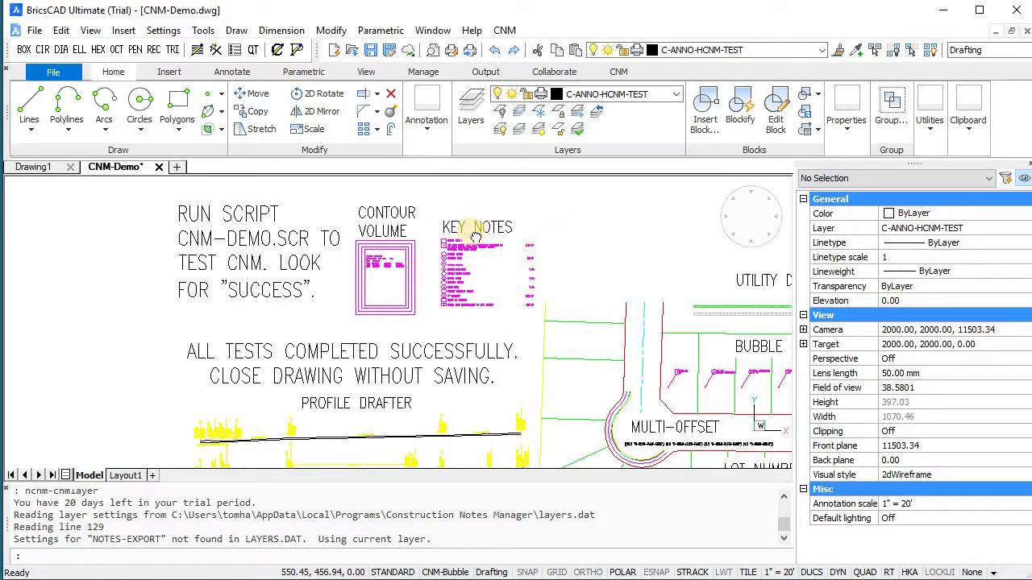
- Examine the contour volume example and the volume table inside its nested contours
{"action": "scroll", "coordinate": [456, 232], "scroll_direction": "down", "scroll_amount": 1}
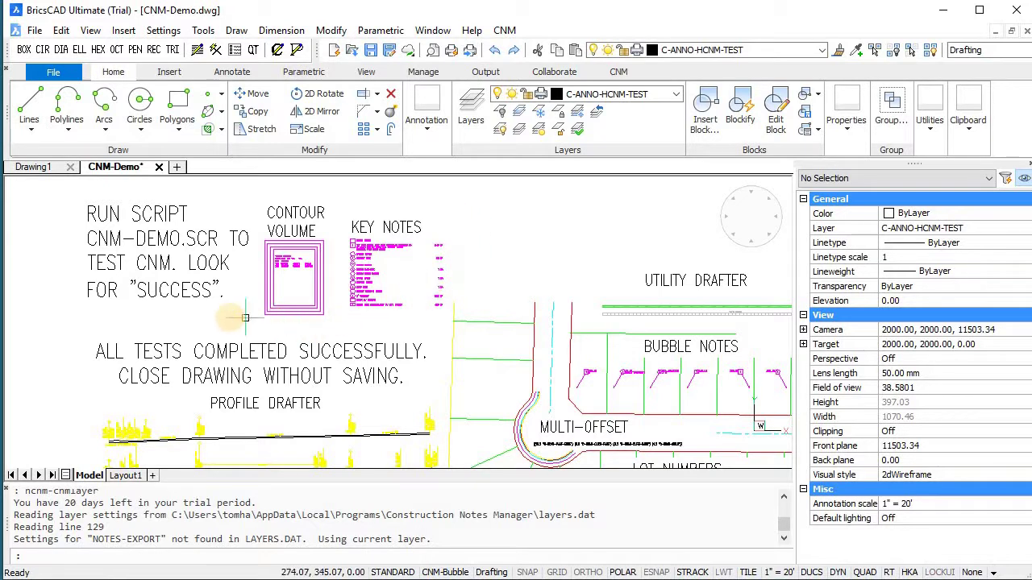
{"action": "scroll", "coordinate": [229, 318], "scroll_direction": "up", "scroll_amount": 3}
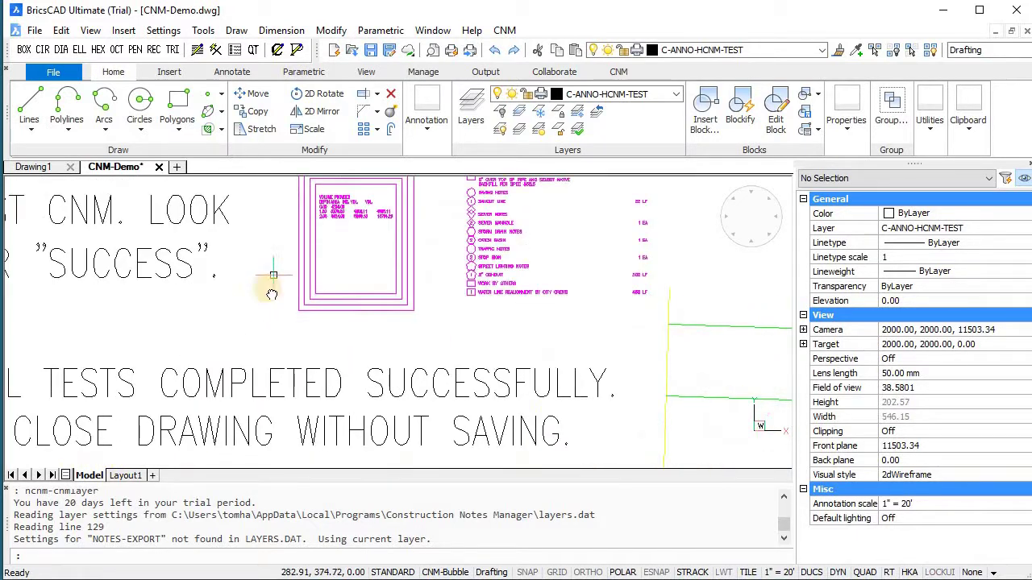
{"action": "scroll", "coordinate": [241, 399], "scroll_direction": "up", "scroll_amount": 1}
{"action": "scroll", "coordinate": [257, 388], "scroll_direction": "up", "scroll_amount": 1}
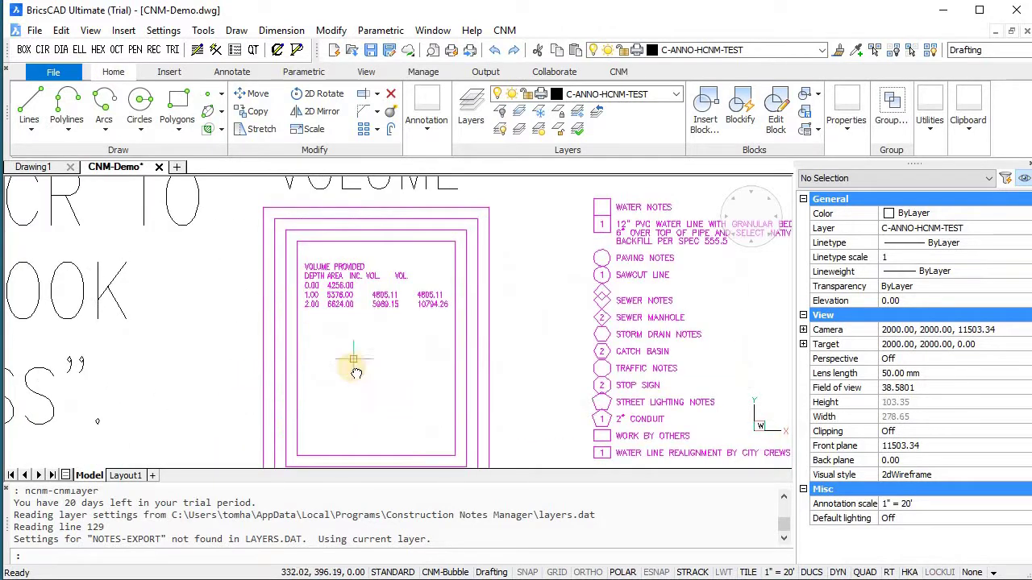
{"action": "middle_click_drag", "start_coordinate": [357, 364], "coordinate": [302, 390]}
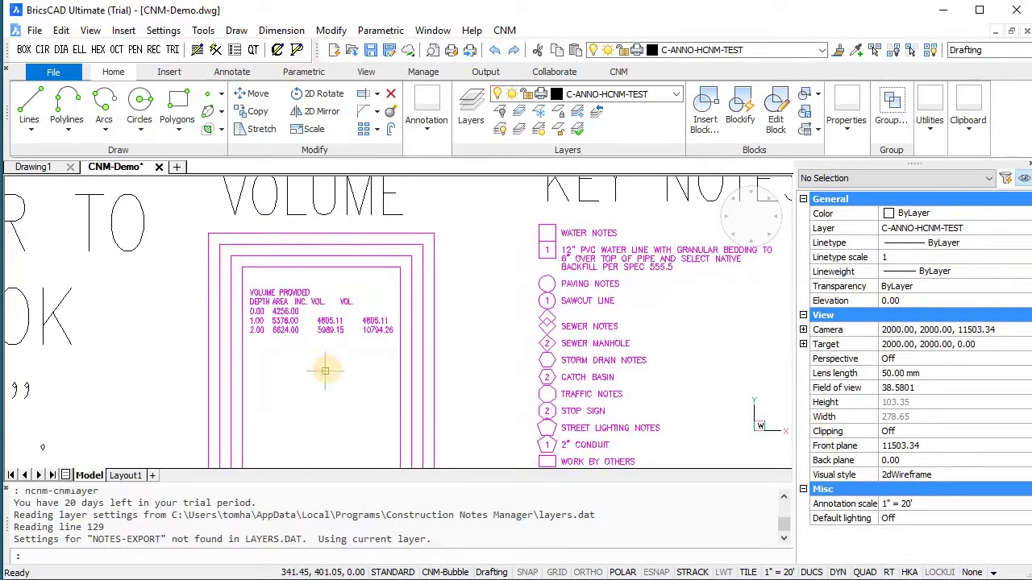
{"action": "scroll", "coordinate": [327, 371], "scroll_direction": "up", "scroll_amount": 1}
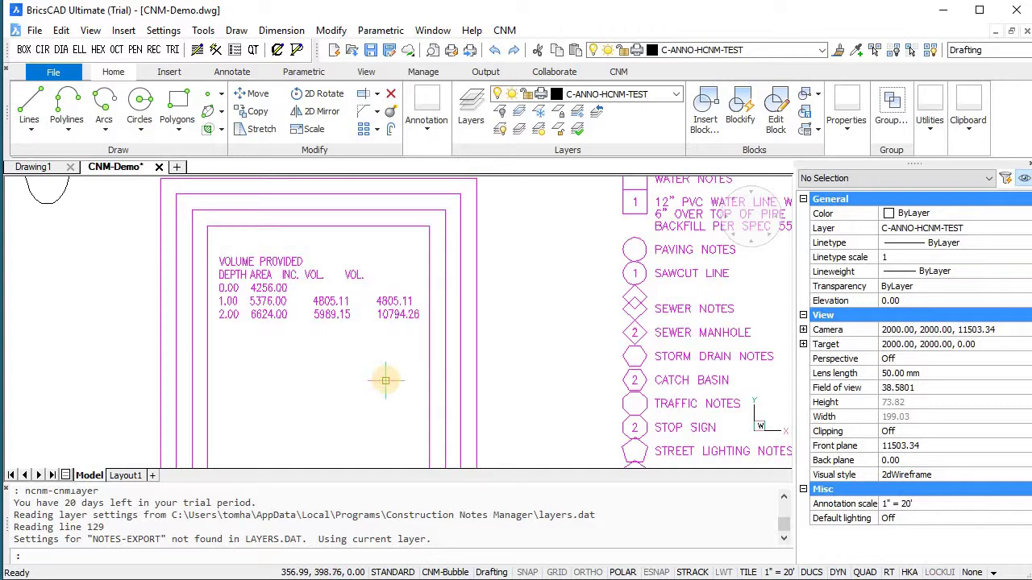
{"action": "type", "text": "n"}
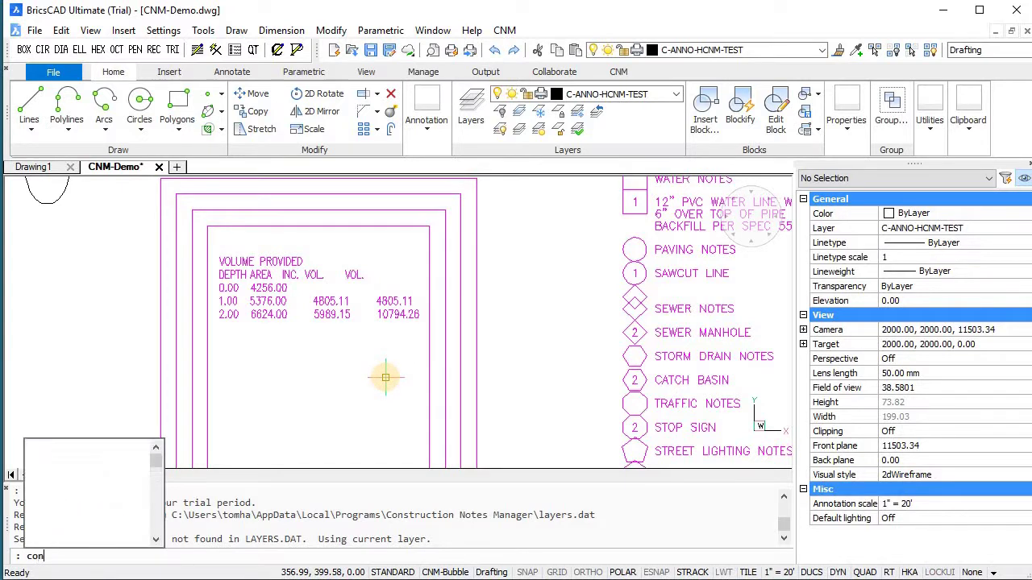
{"action": "key", "text": "Escape"}
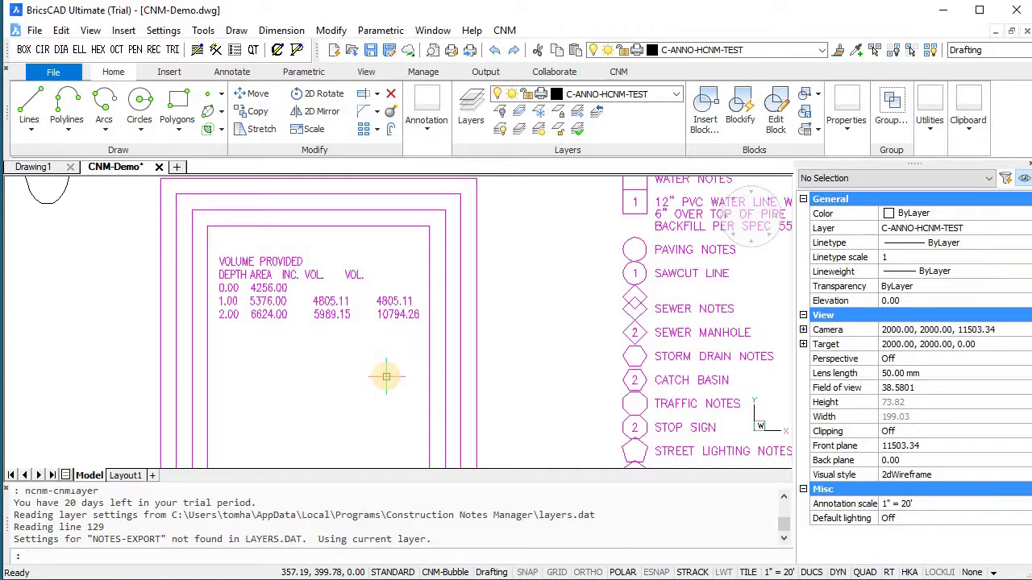
- Start the CNMALIAS command, switch to Readme.txt in Notepad and highlight the keyboard aliases description
{"action": "type", "text": "CNMALIAS"}
{"action": "key", "text": "Return"}
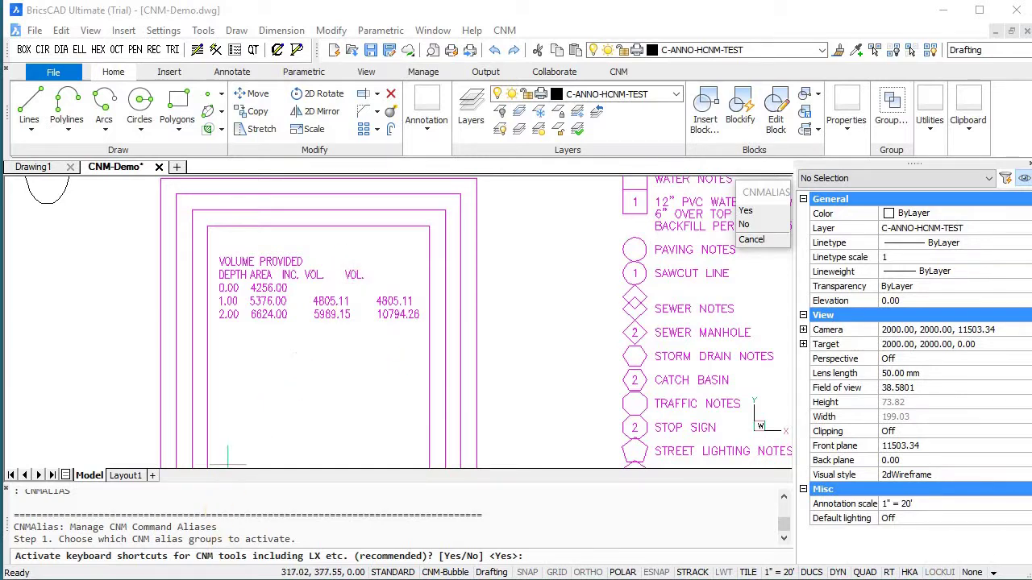
{"action": "key", "text": "alt+Tab"}
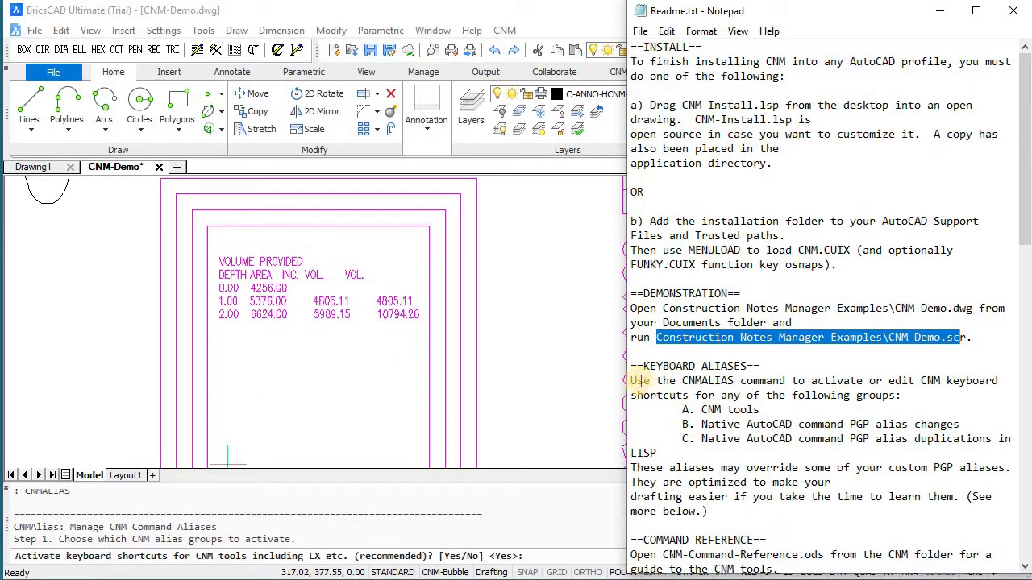
{"action": "left_click_drag", "start_coordinate": [633, 381], "coordinate": [627, 496]}
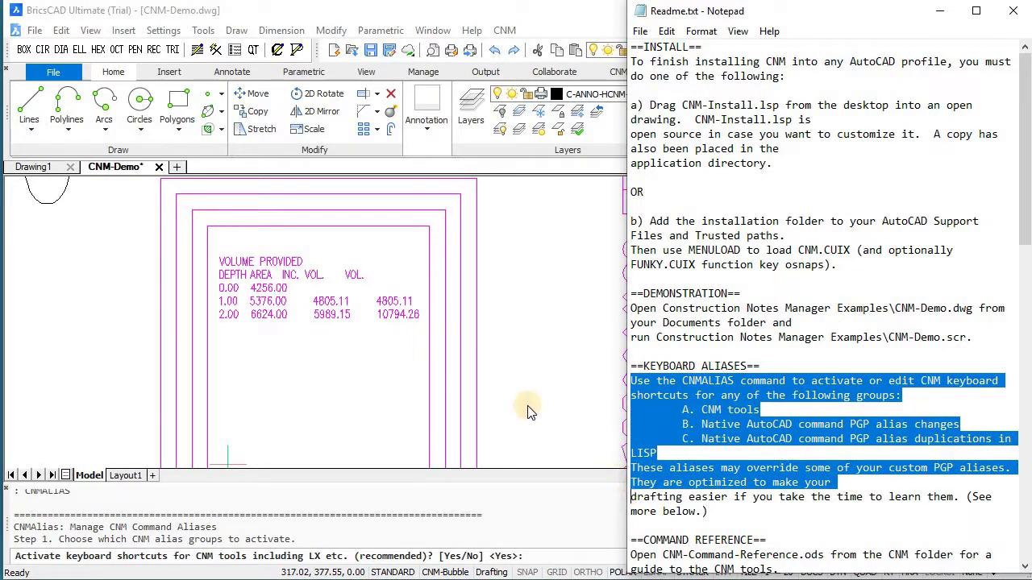
- Back in BricsCAD, activate only the CNM tool shortcuts, declining both PGP alias groups and the editing of individual aliases
{"action": "left_click", "coordinate": [545, 392]}
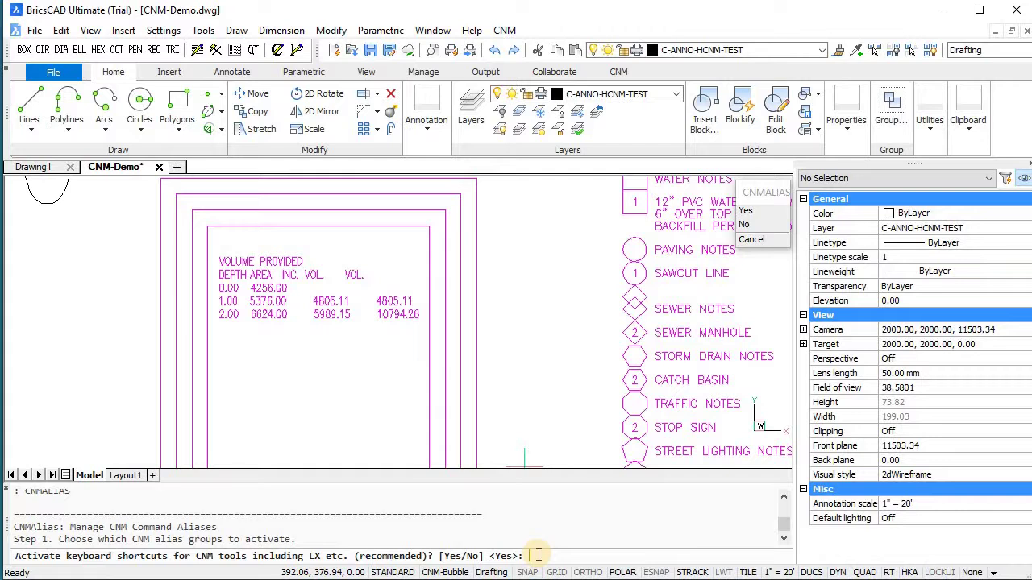
{"action": "key", "text": "Return"}
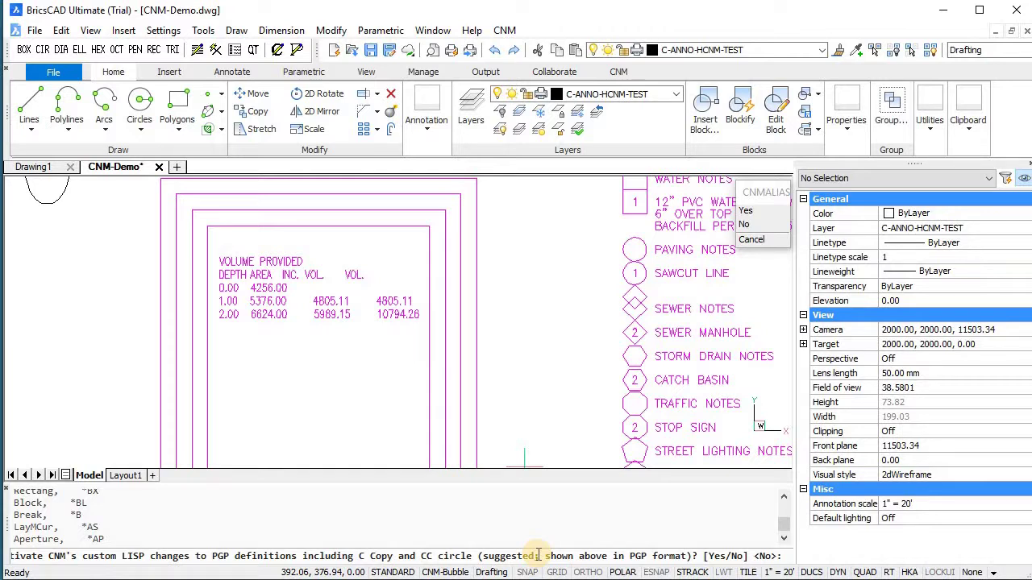
{"action": "key", "text": "Return"}
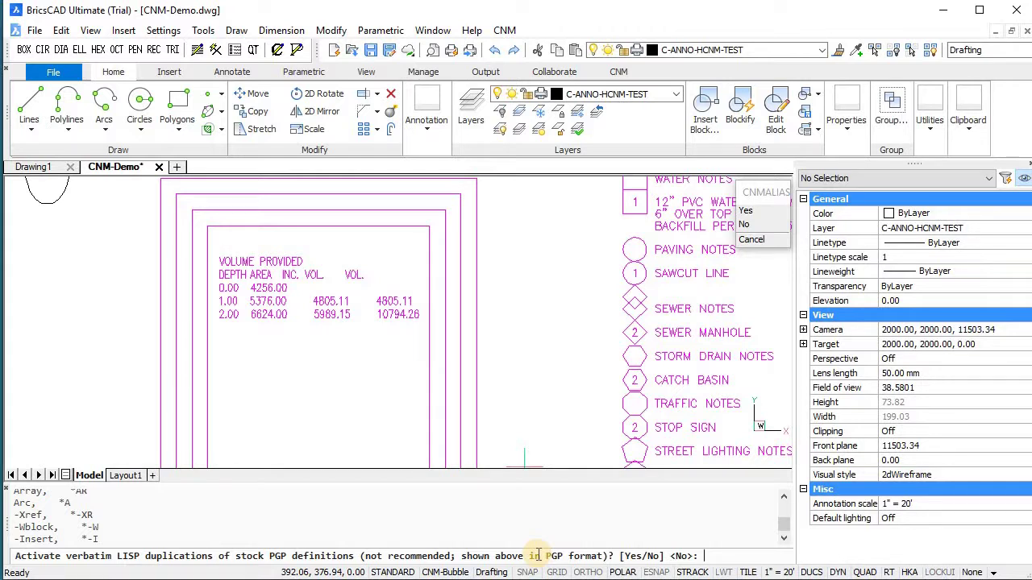
{"action": "key", "text": "Return"}
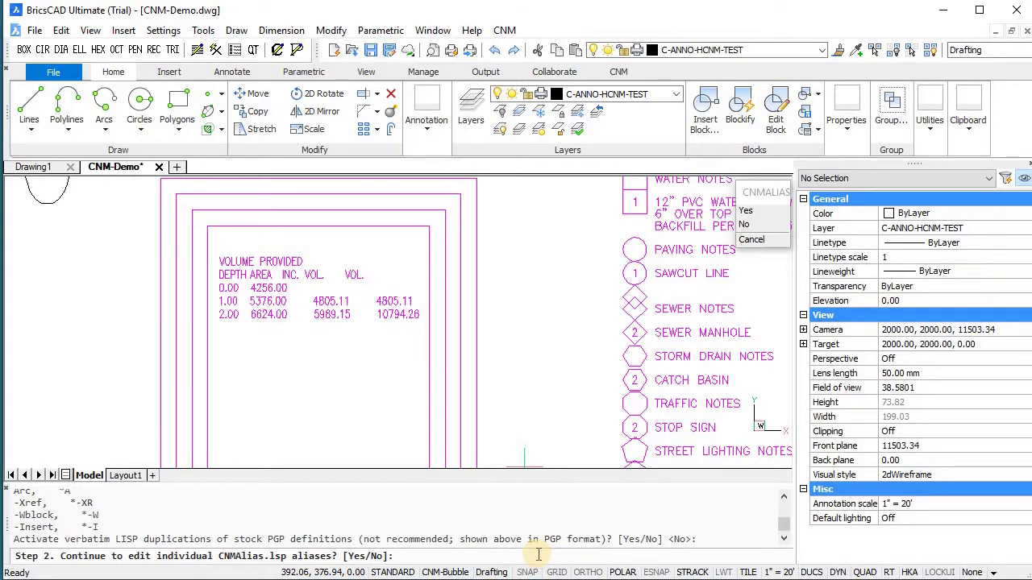
{"action": "key", "text": "Return"}
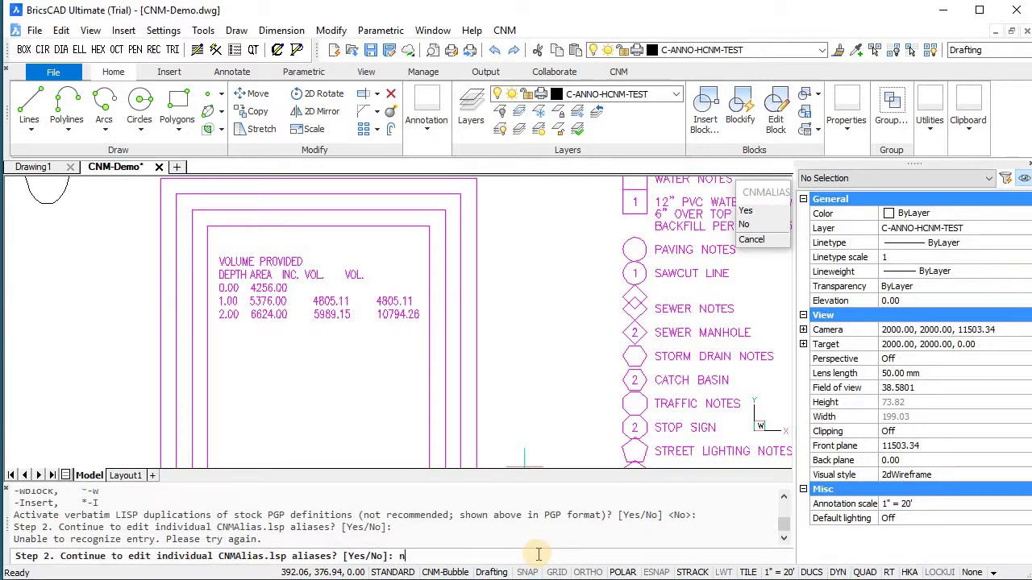
{"action": "type", "text": "n"}
{"action": "key", "text": "Return"}
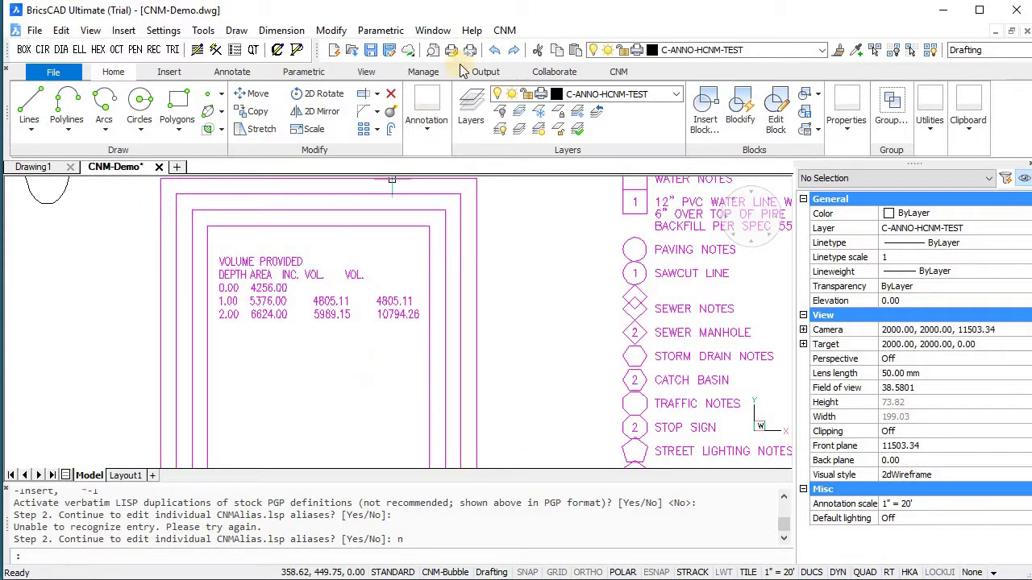
{"action": "left_click", "coordinate": [219, 352]}
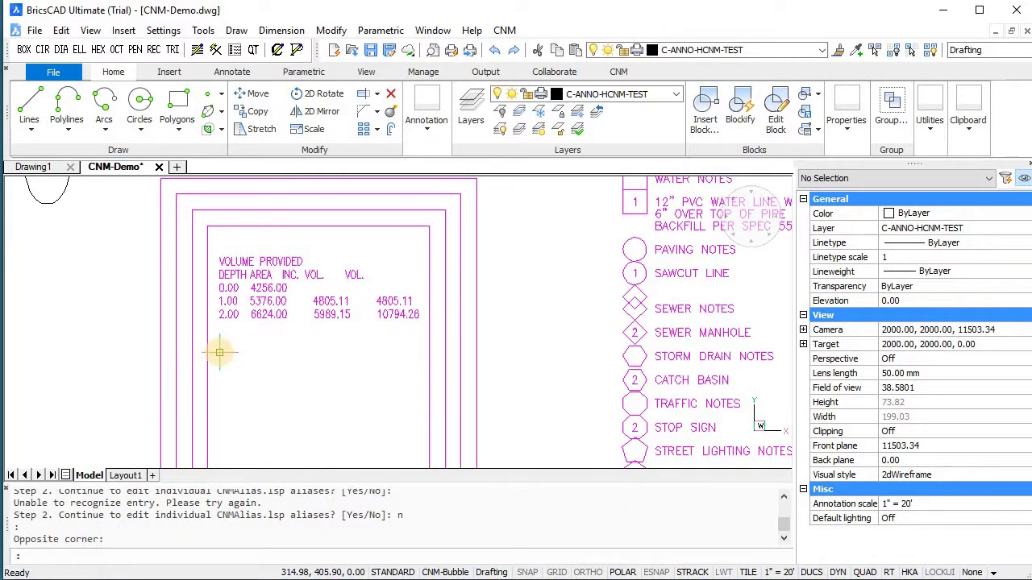
- Start the CONTVOL command and review its current contour interval and volume method
{"action": "type", "text": "CONTVOL"}
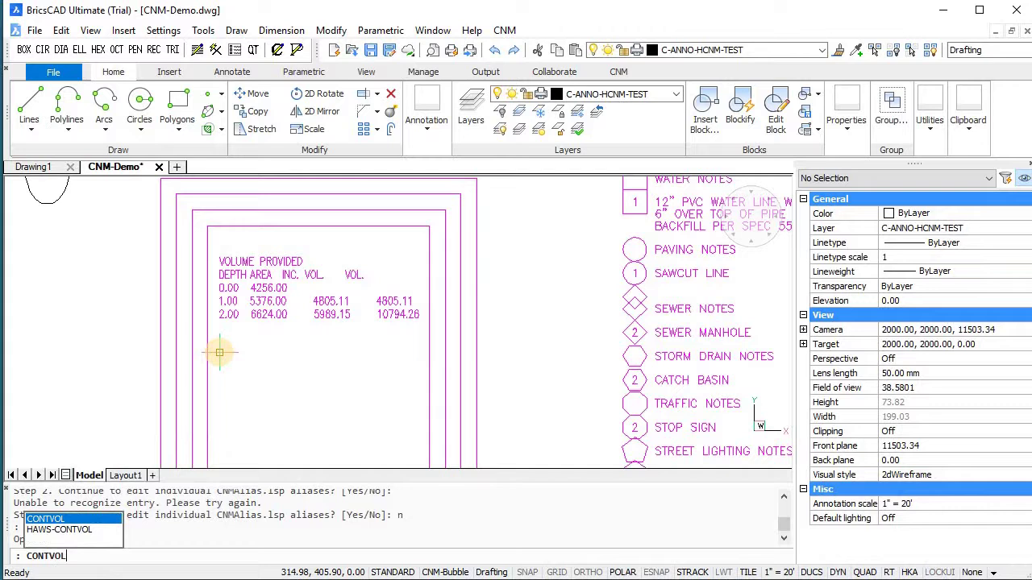
{"action": "key", "text": "Return"}
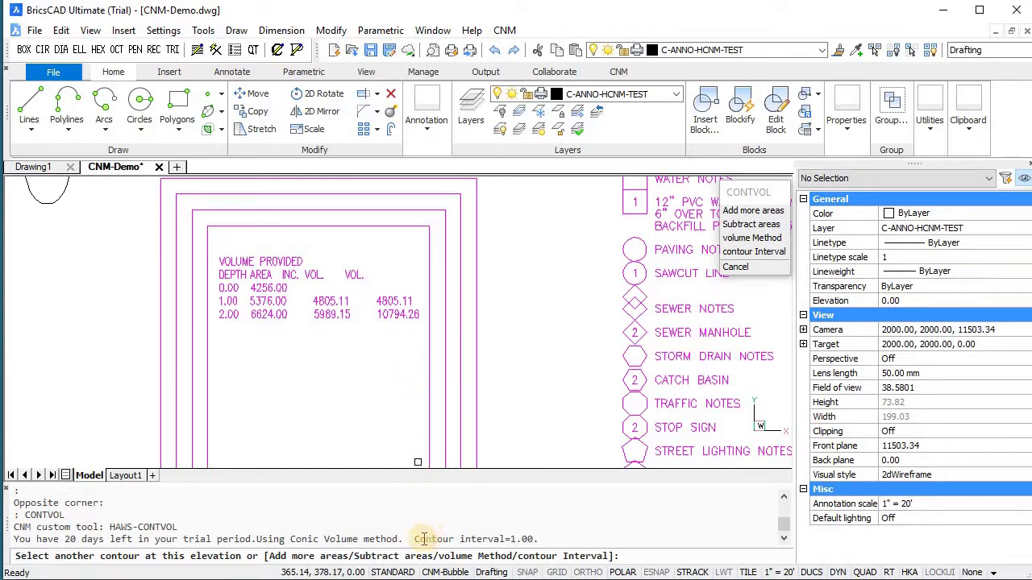
{"action": "left_click_drag", "start_coordinate": [423, 539], "coordinate": [532, 540]}
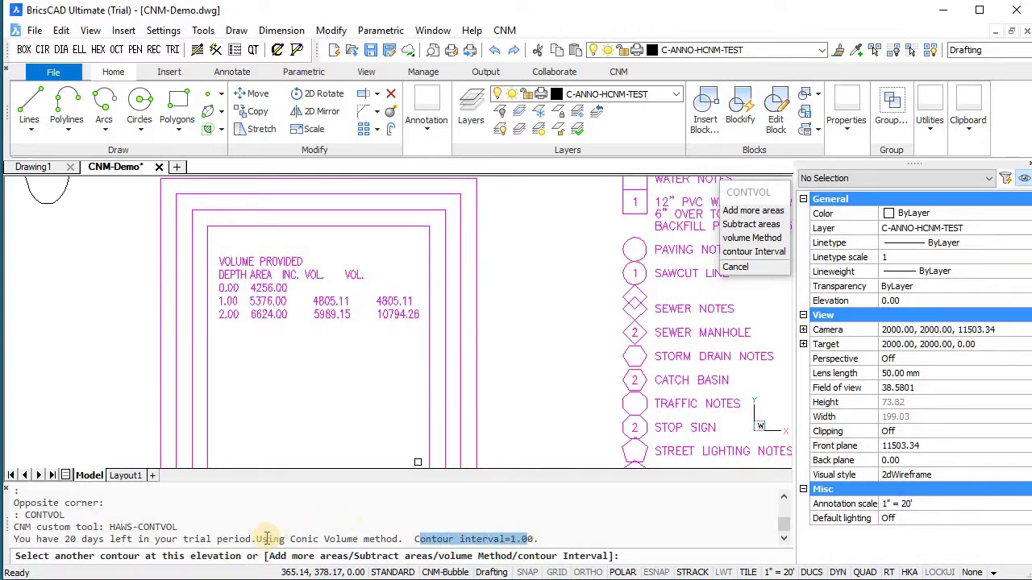
{"action": "left_click_drag", "start_coordinate": [268, 539], "coordinate": [365, 539]}
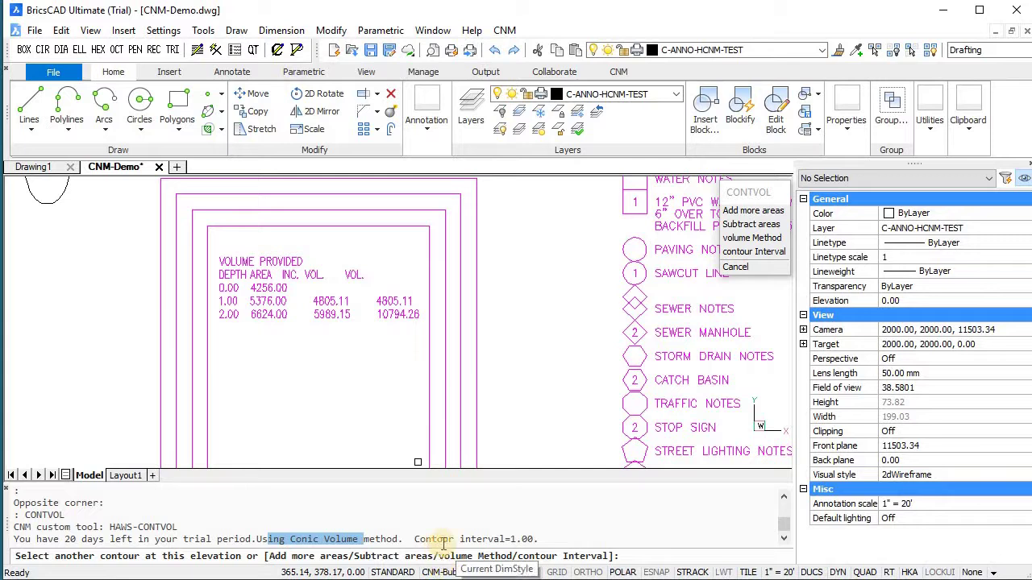
- Switch the volume method to Average and back to Conic, and set the contour interval to 2
{"action": "left_click", "coordinate": [756, 238]}
{"action": "left_click", "coordinate": [760, 211]}
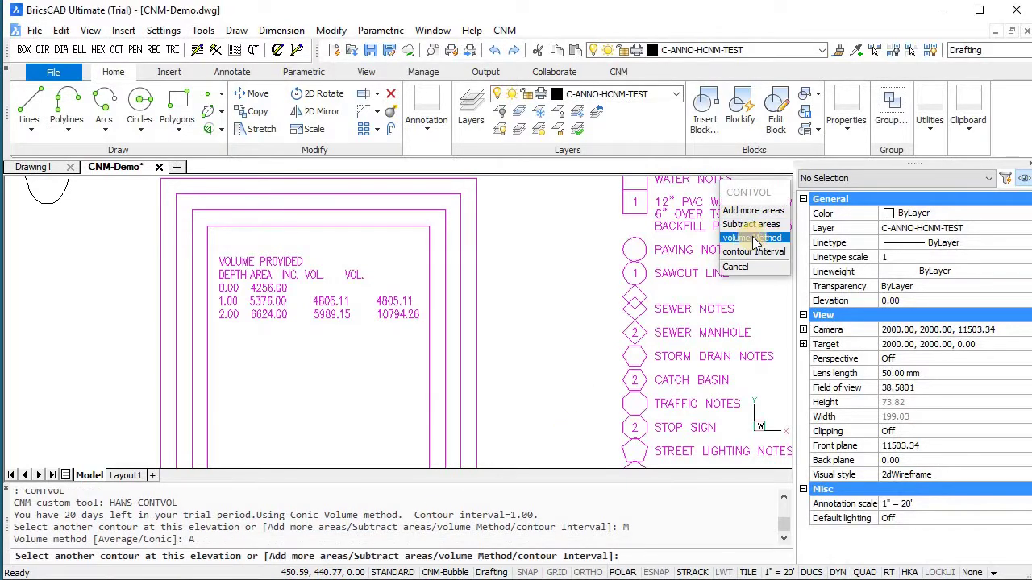
{"action": "left_click", "coordinate": [754, 239]}
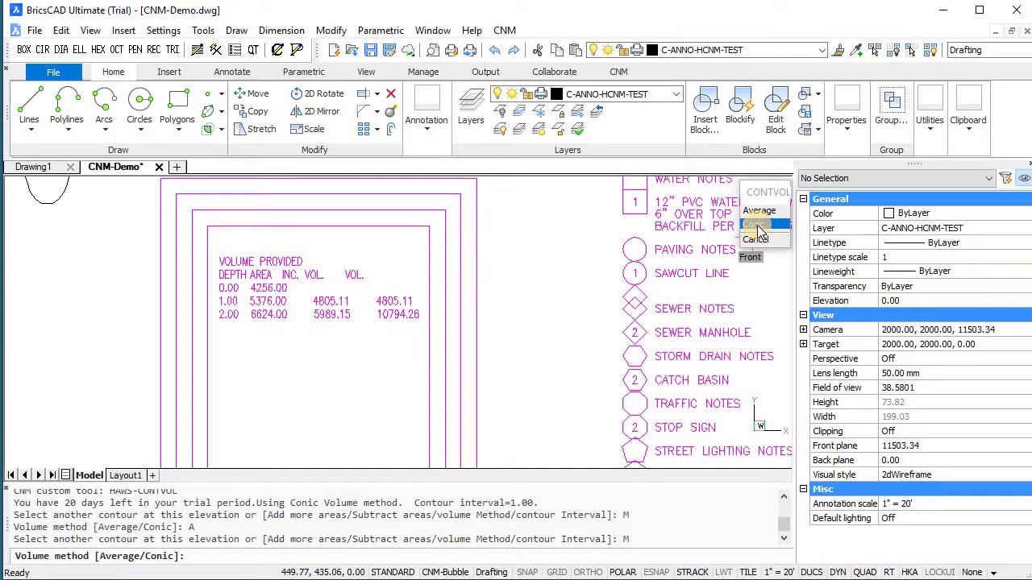
{"action": "left_click", "coordinate": [758, 224]}
{"action": "left_click", "coordinate": [748, 252]}
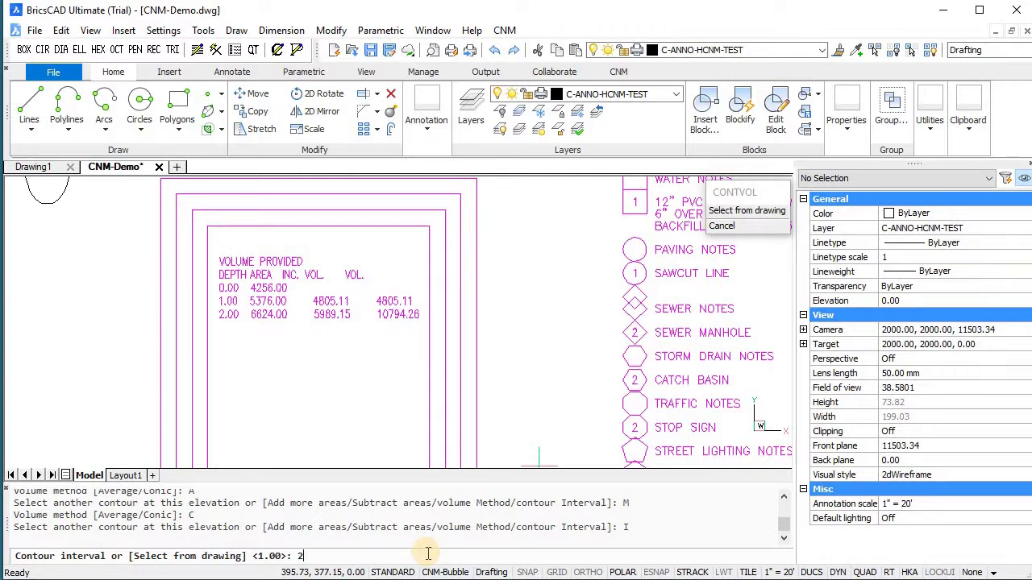
{"action": "key", "text": "Return"}
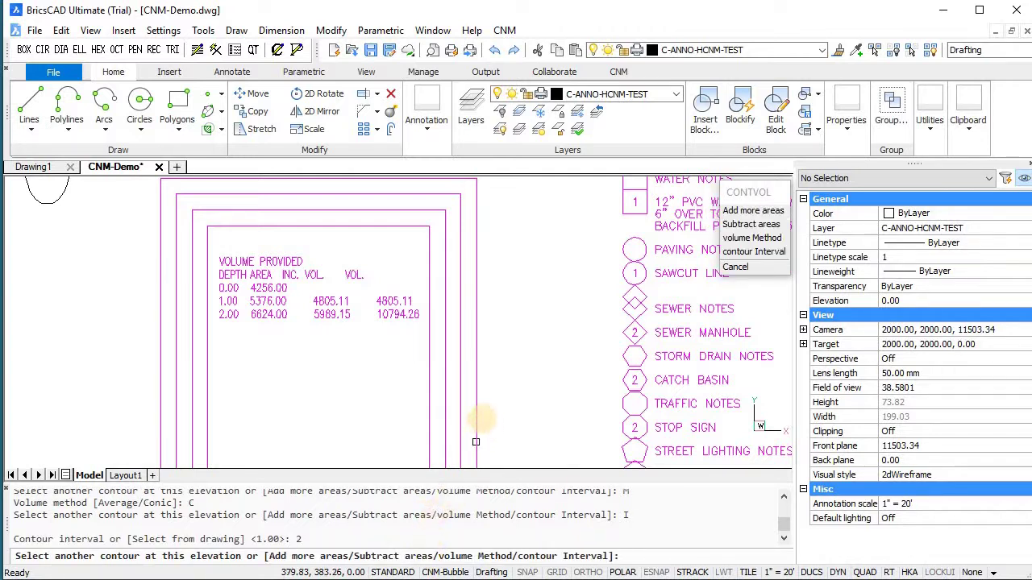
- Select the four nested contours from innermost to outermost and place the resulting volume table just below the existing one
{"action": "left_click", "coordinate": [430, 385]}
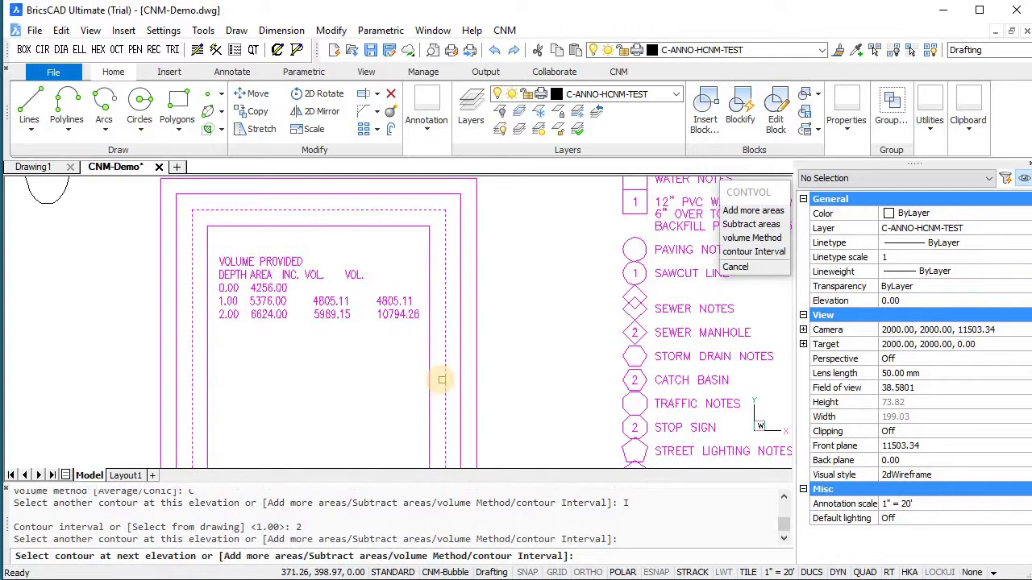
{"action": "left_click", "coordinate": [448, 374]}
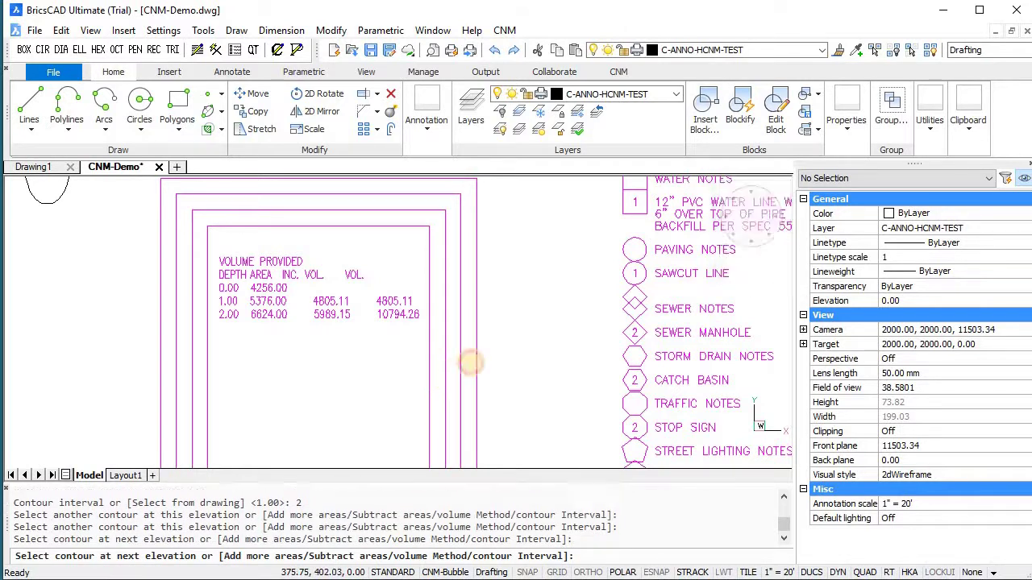
{"action": "left_click", "coordinate": [473, 361]}
{"action": "left_click", "coordinate": [477, 357]}
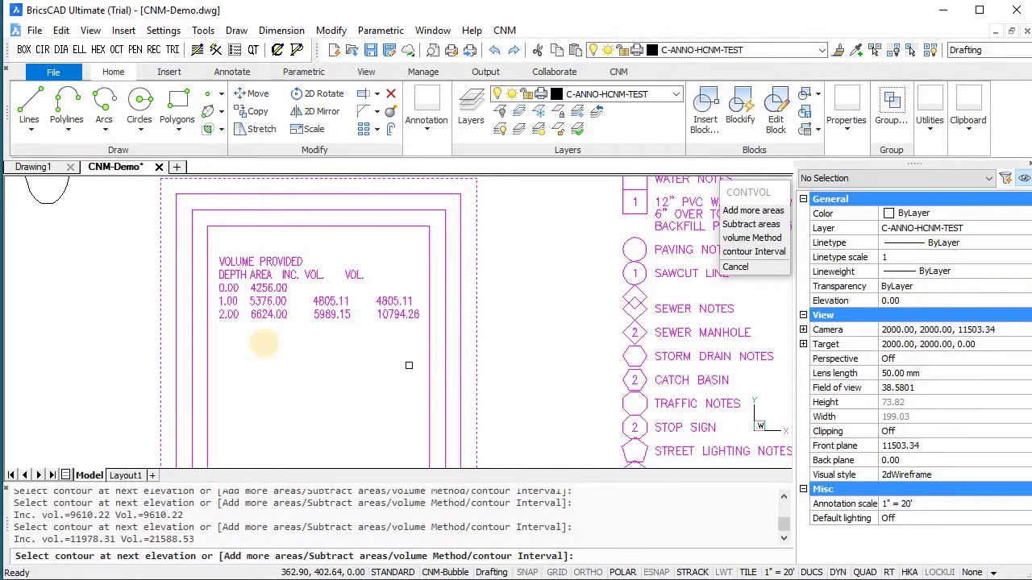
{"action": "key", "text": "Return"}
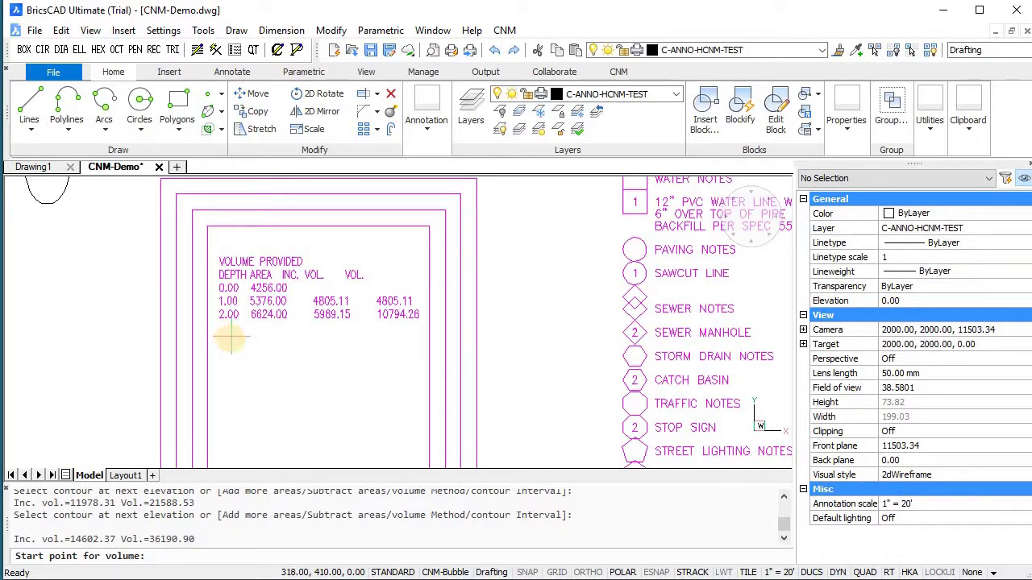
{"action": "left_click", "coordinate": [231, 340]}
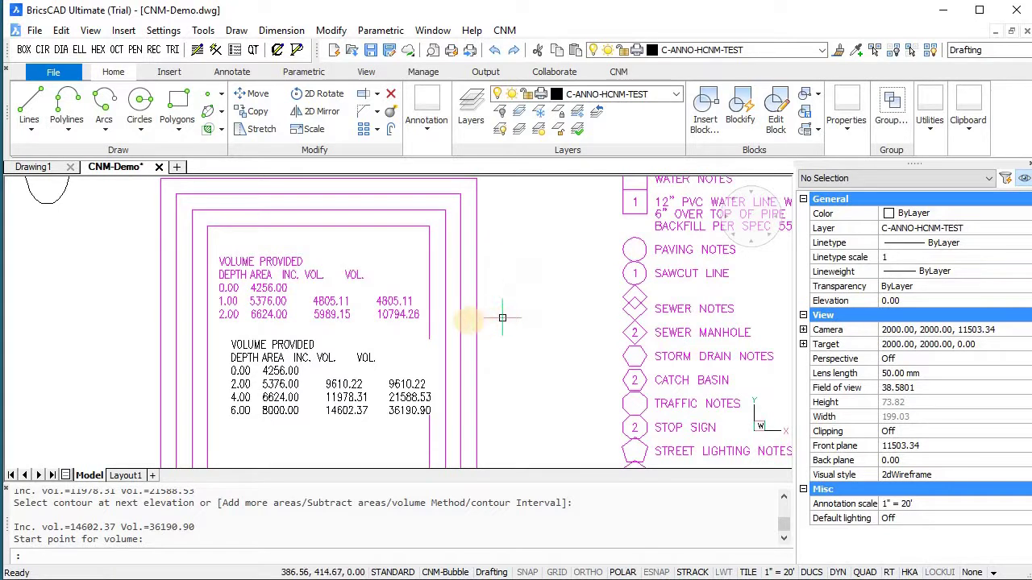
{"action": "key", "text": "ctrl"}
{"action": "key", "text": "Escape"}
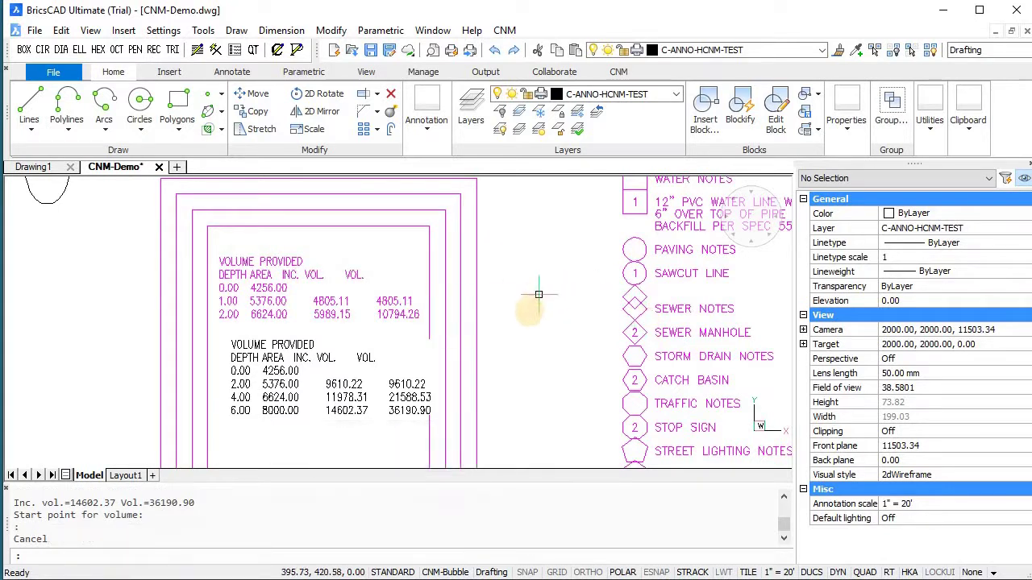
- Examine the Utility Drafter example with its drafted pipes above the bubble notes
{"action": "scroll", "coordinate": [515, 307], "scroll_direction": "down", "scroll_amount": 4}
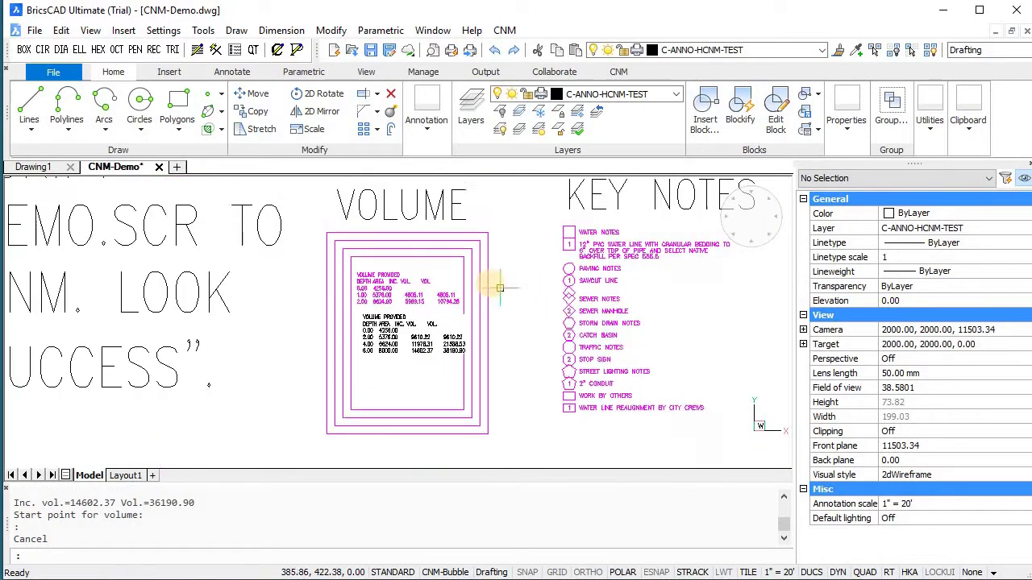
{"action": "scroll", "coordinate": [520, 309], "scroll_direction": "down", "scroll_amount": 2}
{"action": "middle_click_drag", "start_coordinate": [520, 309], "coordinate": [328, 296]}
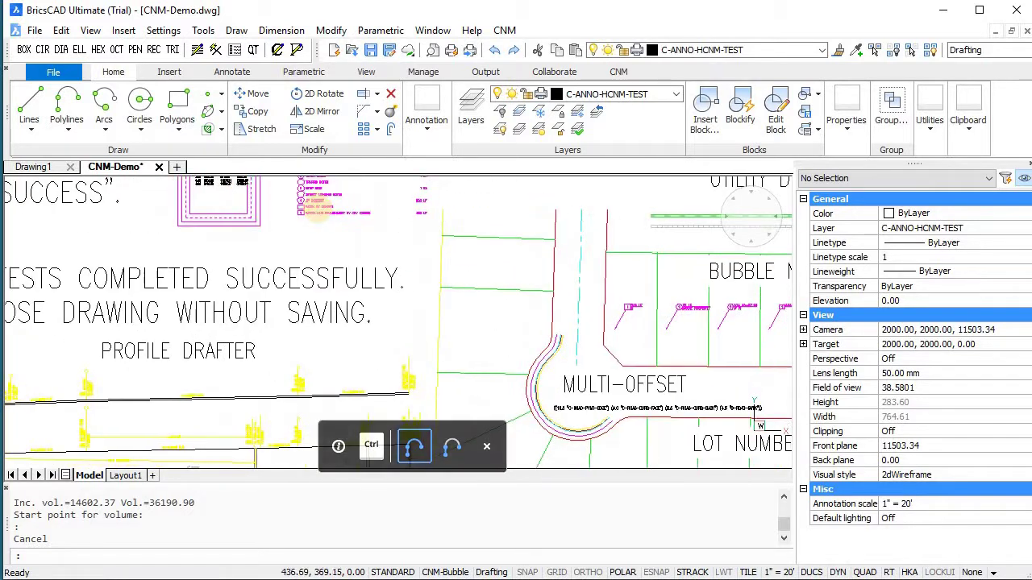
{"action": "scroll", "coordinate": [328, 296], "scroll_direction": "down", "scroll_amount": 1}
{"action": "scroll", "coordinate": [328, 297], "scroll_direction": "up", "scroll_amount": 2}
{"action": "scroll", "coordinate": [473, 242], "scroll_direction": "up", "scroll_amount": 2}
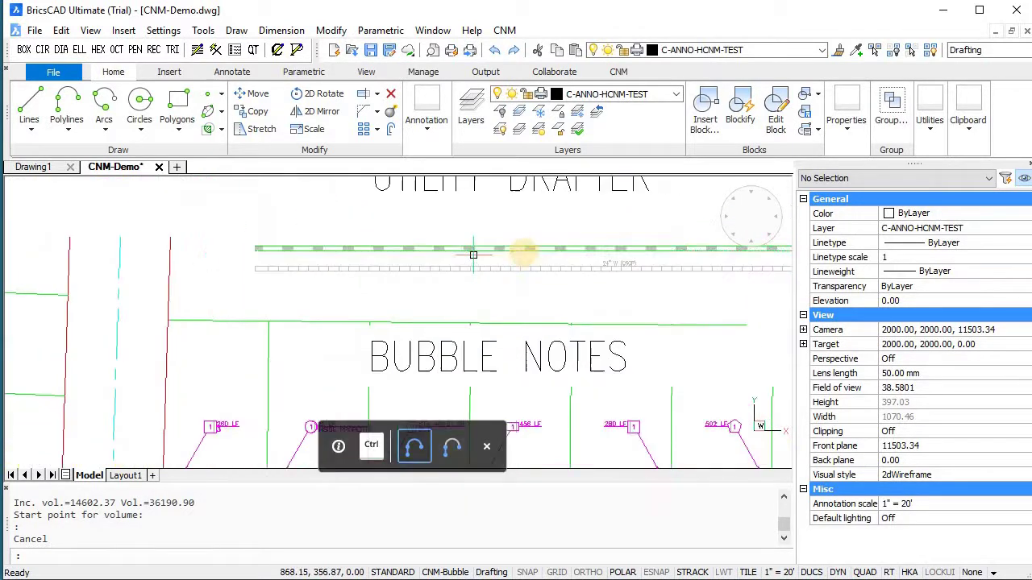
{"action": "scroll", "coordinate": [472, 242], "scroll_direction": "down", "scroll_amount": 1}
{"action": "middle_click_drag", "start_coordinate": [615, 164], "coordinate": [489, 349]}
{"action": "scroll", "coordinate": [516, 368], "scroll_direction": "up", "scroll_amount": 2}
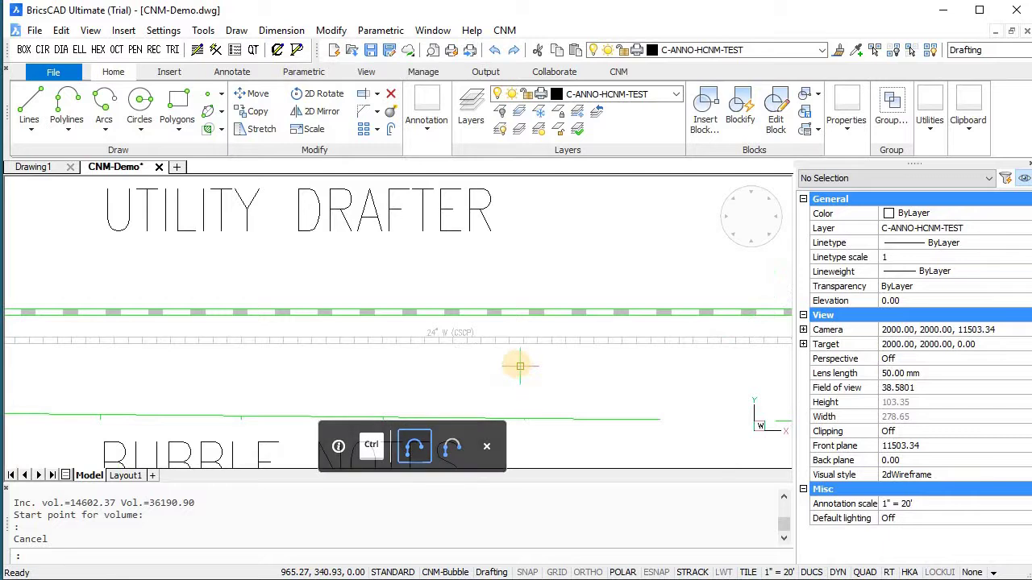
- Run the Utility Drafter UT and set it up for a proposed irrigation line with a graphic width of 37
{"action": "scroll", "coordinate": [428, 330], "scroll_direction": "up", "scroll_amount": 1}
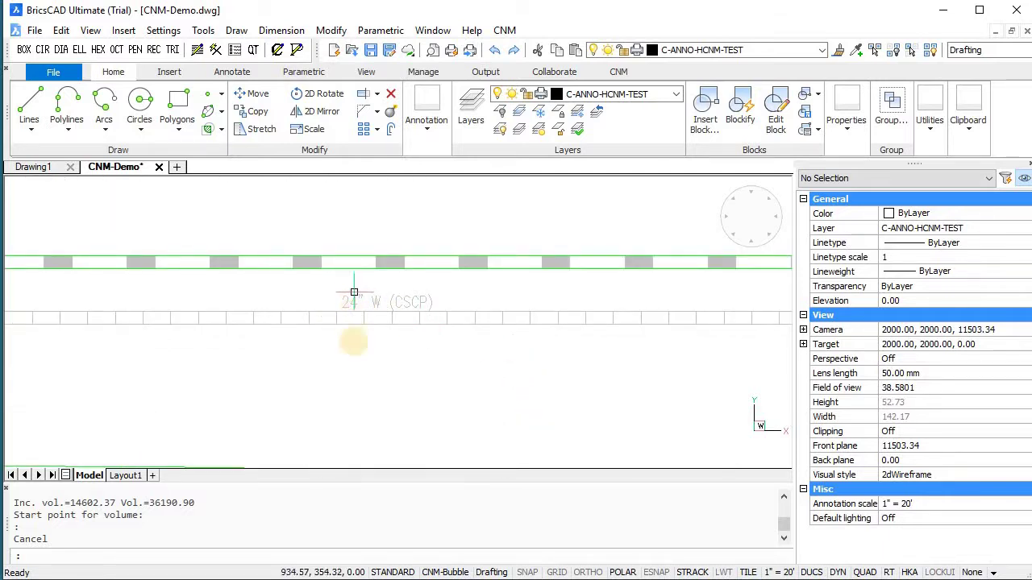
{"action": "scroll", "coordinate": [379, 343], "scroll_direction": "down", "scroll_amount": 2}
{"action": "scroll", "coordinate": [419, 298], "scroll_direction": "down", "scroll_amount": 1}
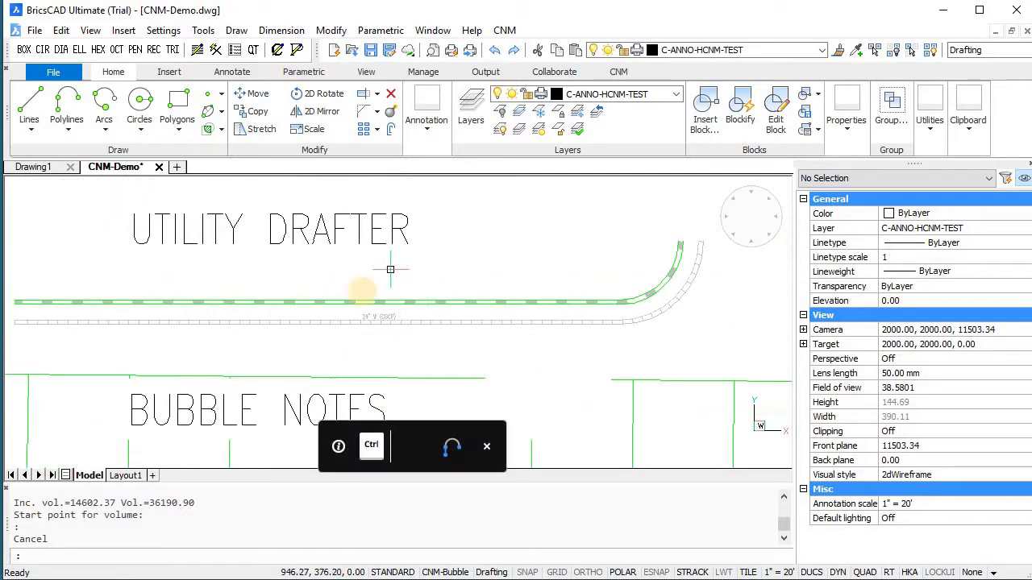
{"action": "scroll", "coordinate": [451, 323], "scroll_direction": "down", "scroll_amount": 1}
{"action": "scroll", "coordinate": [444, 321], "scroll_direction": "up", "scroll_amount": 1, "text": "ctrl"}
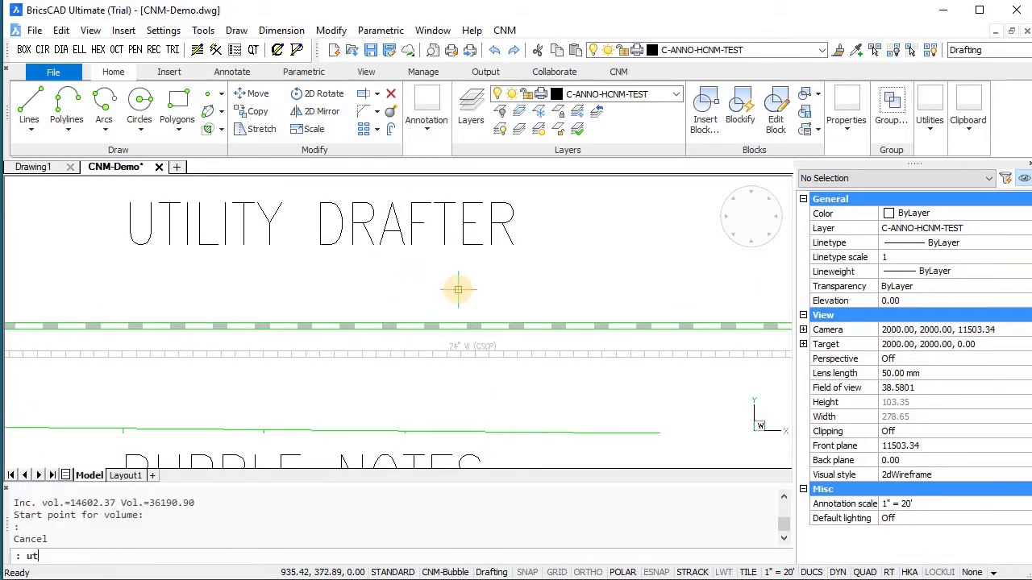
{"action": "key", "text": "Return"}
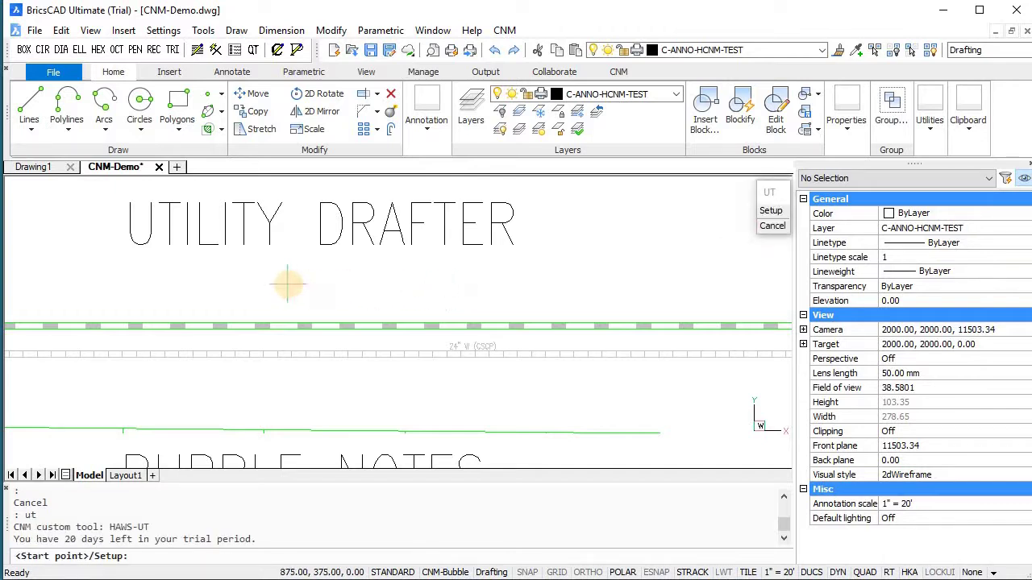
{"action": "type", "text": "s"}
{"action": "key", "text": "Return"}
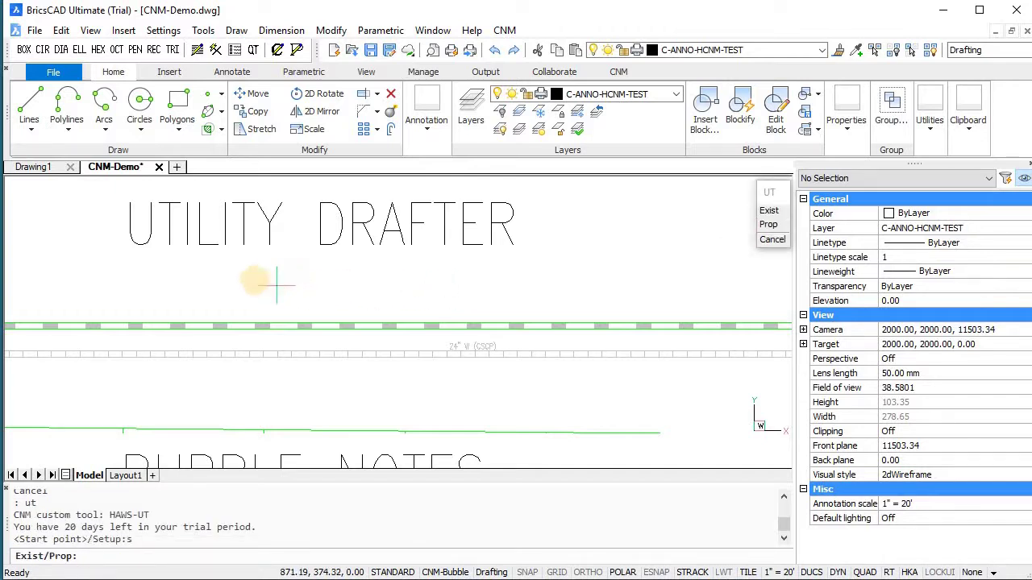
{"action": "type", "text": "p"}
{"action": "key", "text": "Return"}
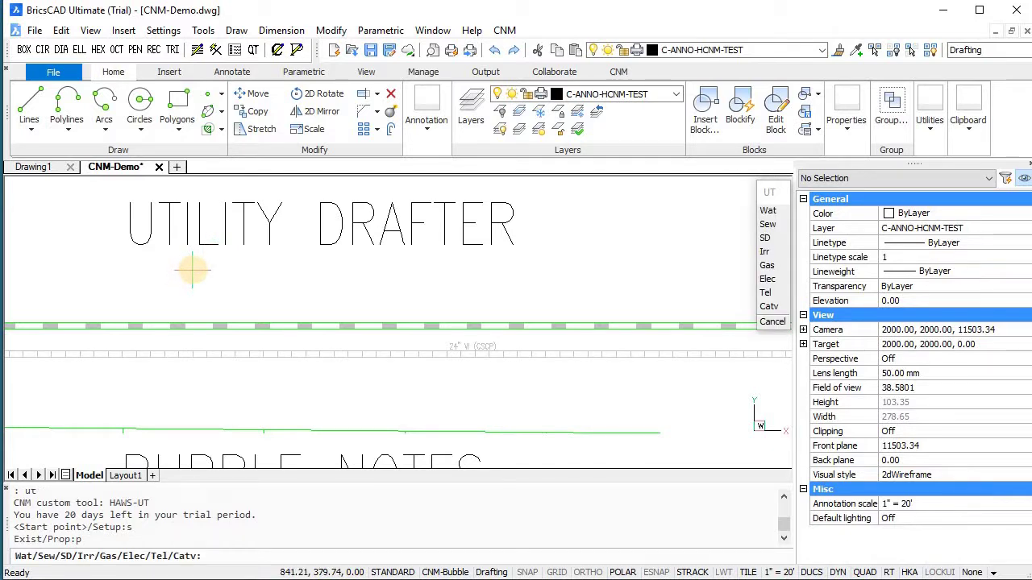
{"action": "type", "text": "i"}
{"action": "key", "text": "Return"}
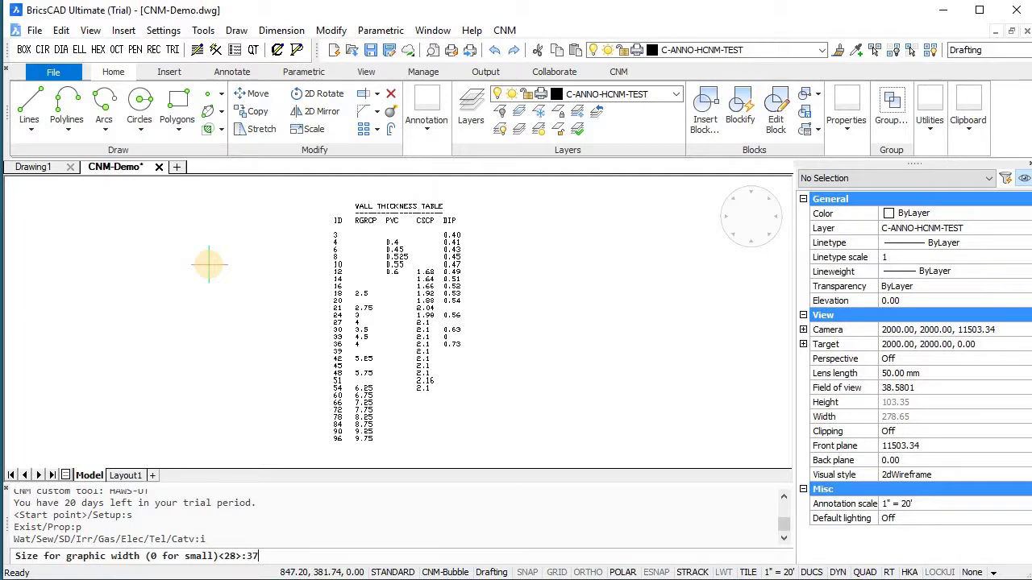
{"action": "key", "text": "Return"}
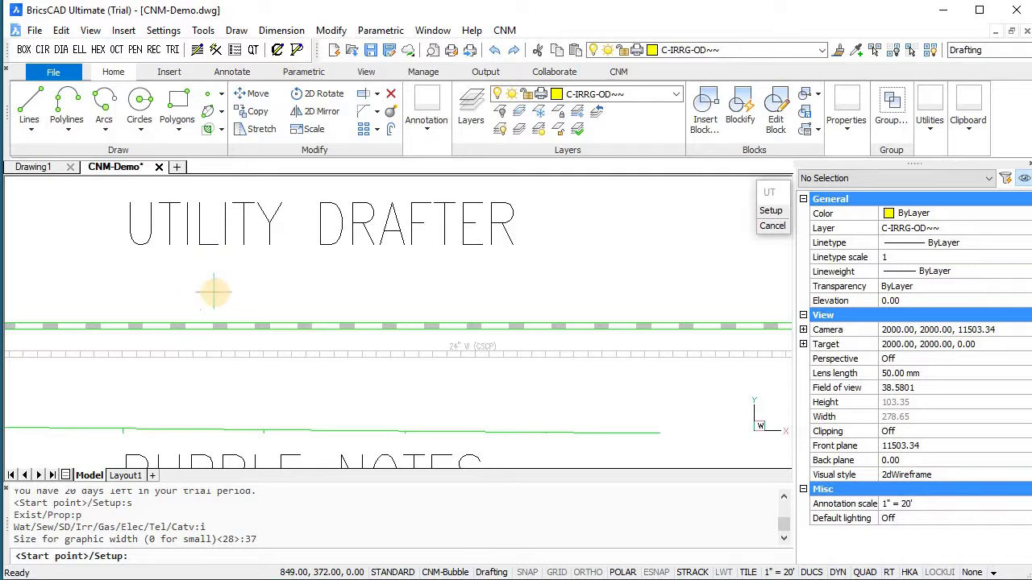
- Draw the irrigation pipe beside the UTILITY DRAFTER title as a straight diagonal segment continuing into two opposing arcs
{"action": "scroll", "coordinate": [216, 290], "scroll_direction": "down", "scroll_amount": 2}
{"action": "left_click", "coordinate": [367, 283]}
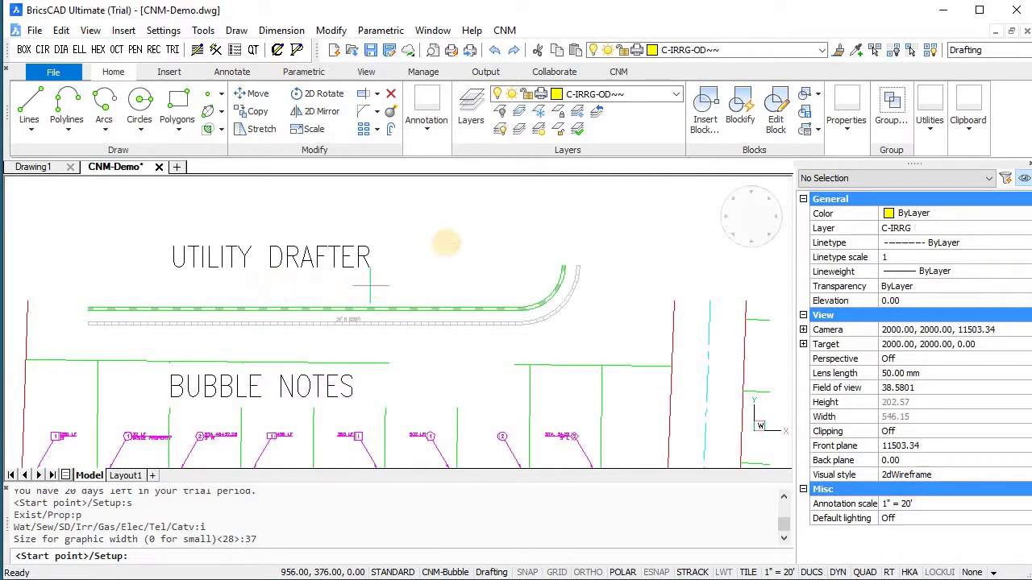
{"action": "left_click", "coordinate": [433, 246]}
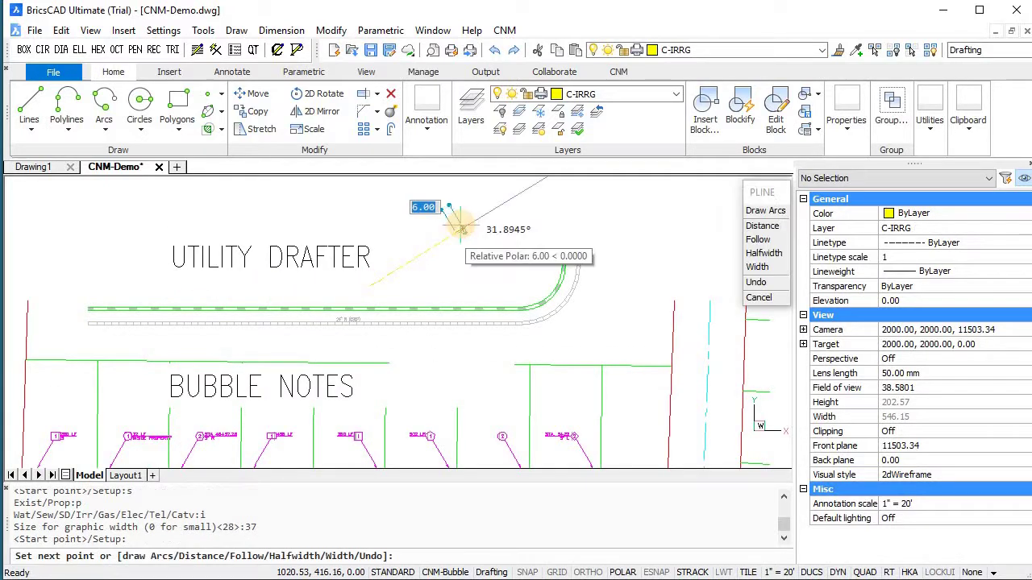
{"action": "type", "text": "a"}
{"action": "key", "text": "Return"}
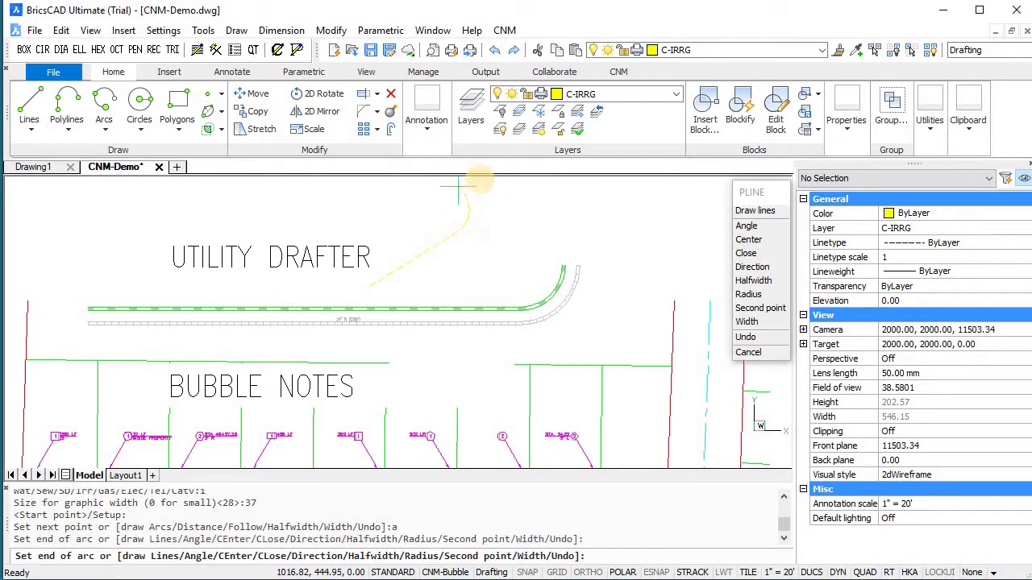
{"action": "middle_click_drag", "start_coordinate": [460, 179], "coordinate": [463, 300]}
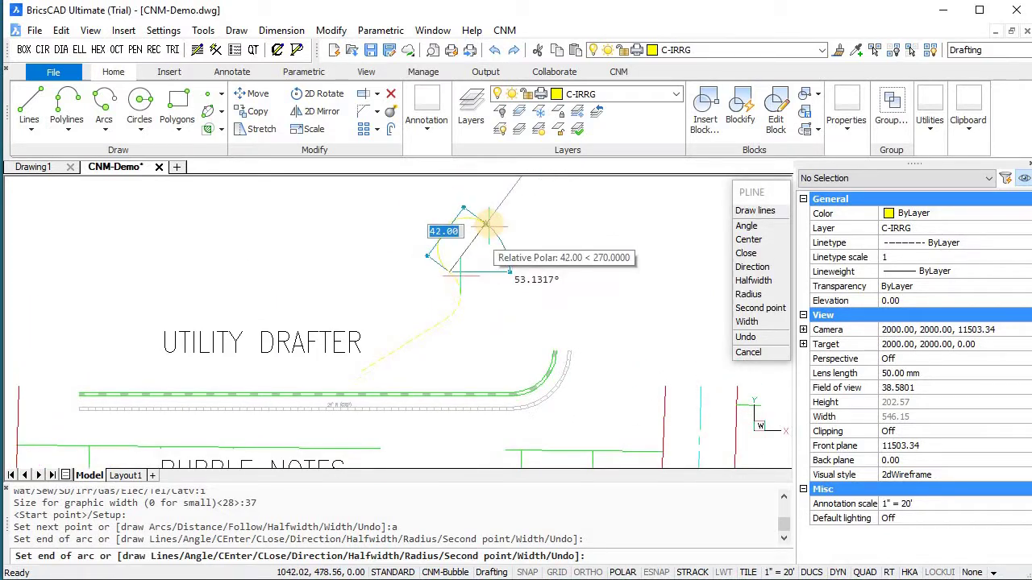
{"action": "key", "text": "Return"}
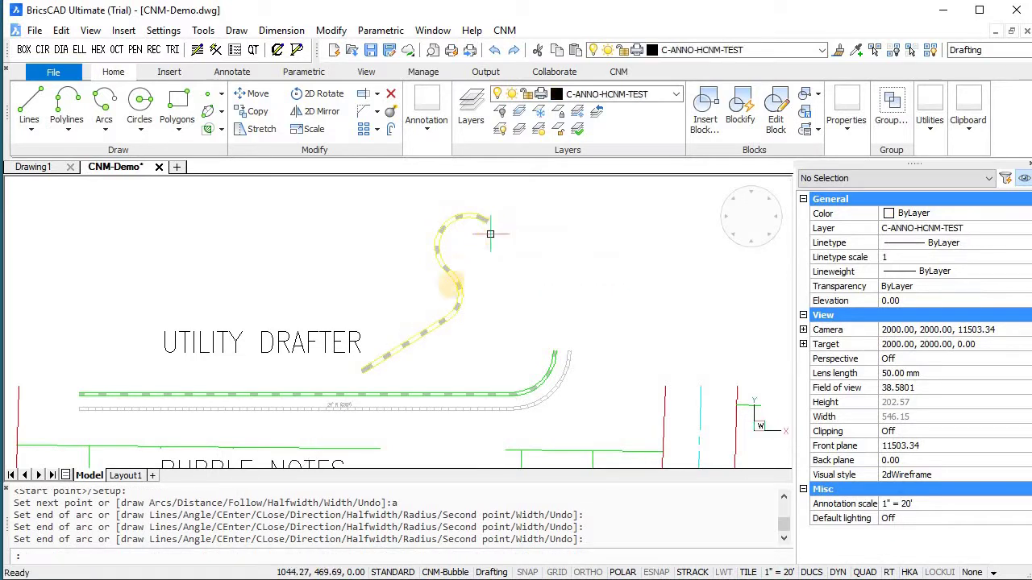
- Examine the newly drawn irrigation pipe up close and compare it with the existing pipes and the 24" W (CSCP) label
{"action": "scroll", "coordinate": [417, 352], "scroll_direction": "up", "scroll_amount": 2}
{"action": "scroll", "coordinate": [417, 355], "scroll_direction": "up", "scroll_amount": 2}
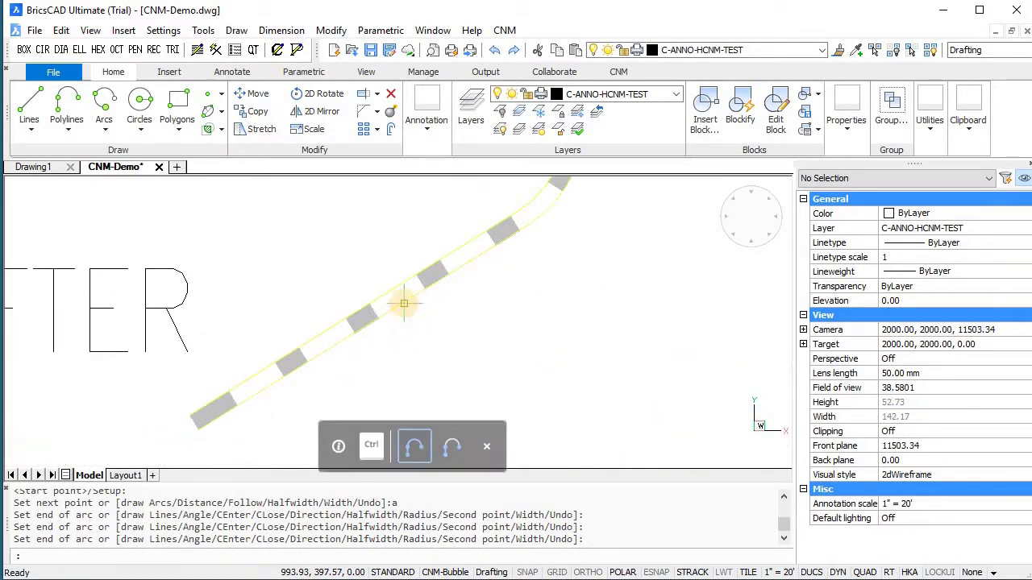
{"action": "left_click", "coordinate": [400, 309]}
{"action": "key", "text": "Escape"}
{"action": "key", "text": "Escape"}
{"action": "scroll", "coordinate": [468, 306], "scroll_direction": "down", "scroll_amount": 4}
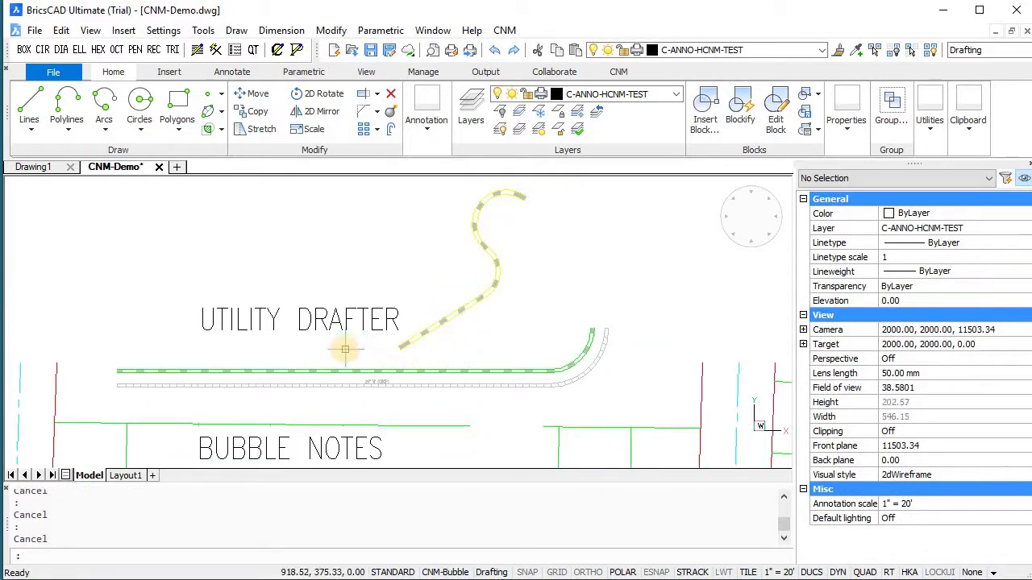
{"action": "mouse_move", "coordinate": [345, 345]}
{"action": "middle_mouse_down"}
{"action": "mouse_move", "coordinate": [415, 340]}
{"action": "mouse_move", "coordinate": [443, 313]}
{"action": "middle_mouse_up"}
{"action": "scroll", "coordinate": [484, 330], "scroll_direction": "up", "scroll_amount": 5}
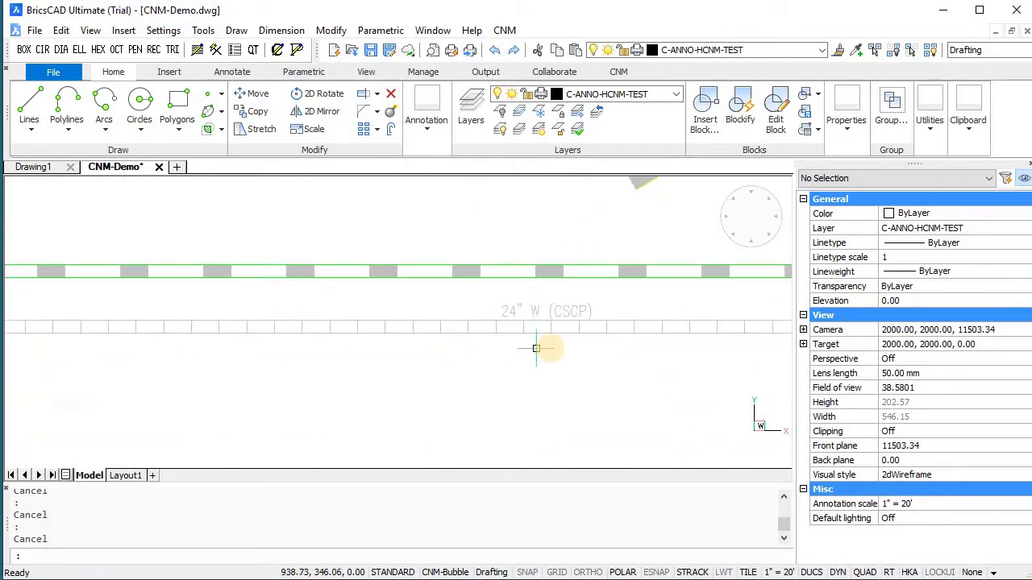
{"action": "scroll", "coordinate": [532, 311], "scroll_direction": "down", "scroll_amount": 5}
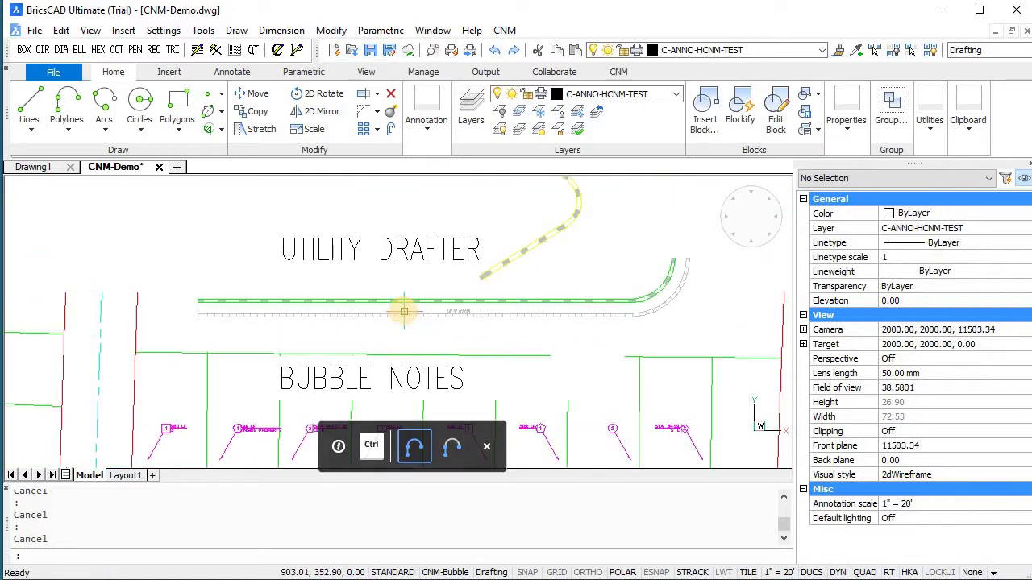
- Run the multi-offset tool MOF and offset the red cul-de-sac return curve and the adjoining straight line above LOT NUMBERS toward the street
{"action": "scroll", "coordinate": [372, 322], "scroll_direction": "down", "scroll_amount": 2}
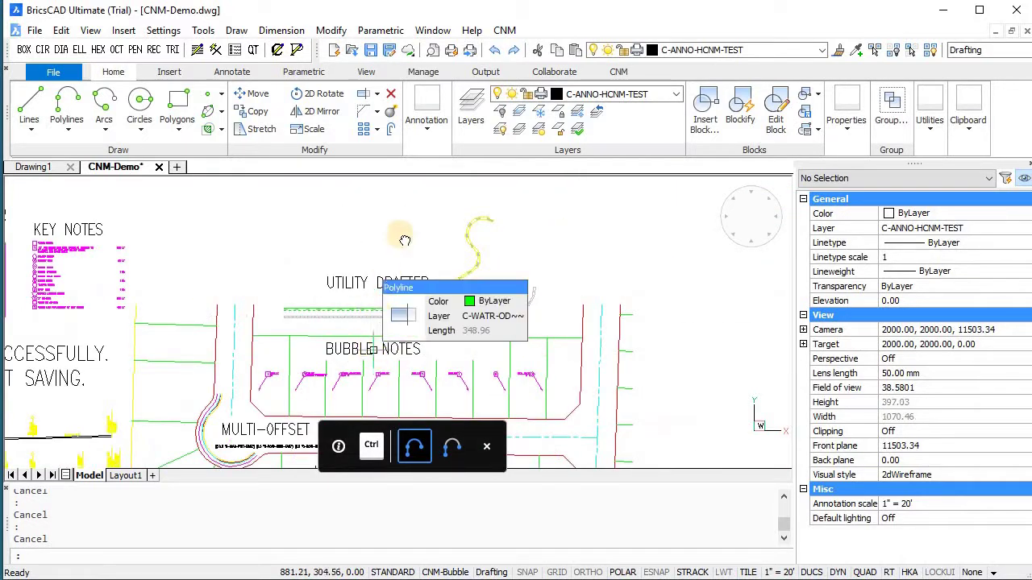
{"action": "scroll", "coordinate": [268, 327], "scroll_direction": "up", "scroll_amount": 4}
{"action": "scroll", "coordinate": [267, 327], "scroll_direction": "up", "scroll_amount": 3}
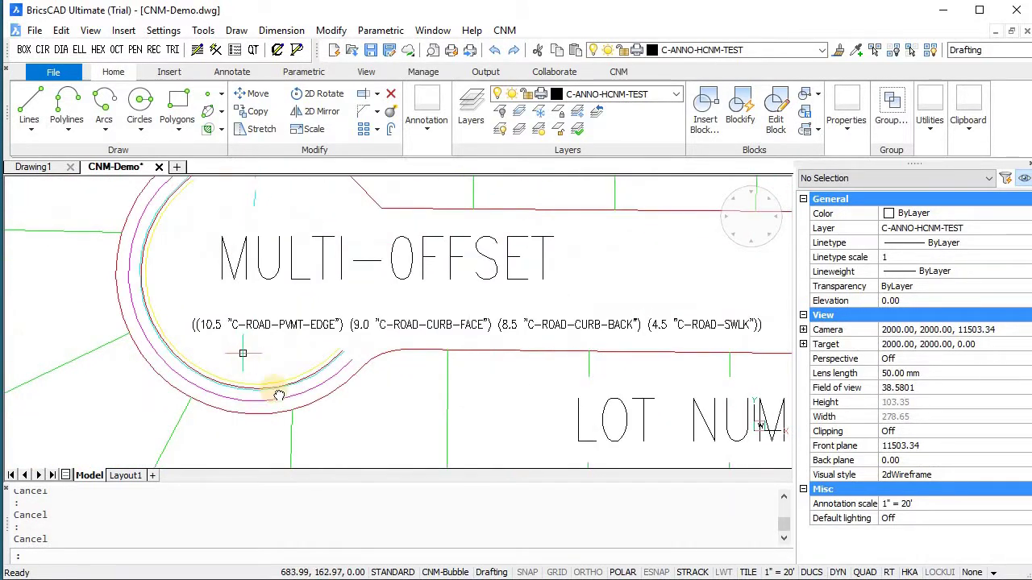
{"action": "middle_click_drag", "start_coordinate": [277, 392], "coordinate": [328, 374]}
{"action": "scroll", "coordinate": [324, 370], "scroll_direction": "up", "scroll_amount": 2}
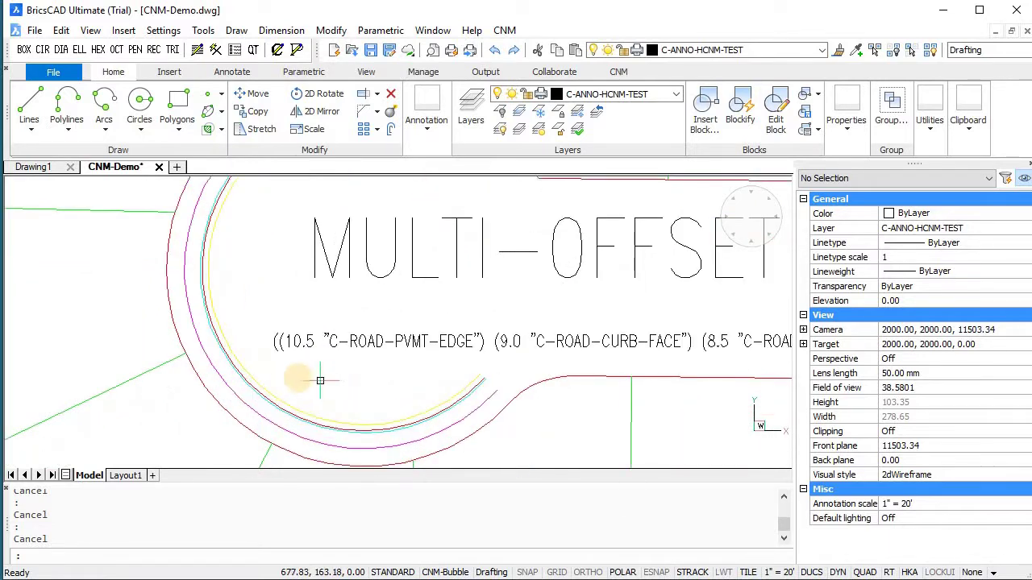
{"action": "scroll", "coordinate": [305, 355], "scroll_direction": "down", "scroll_amount": 1}
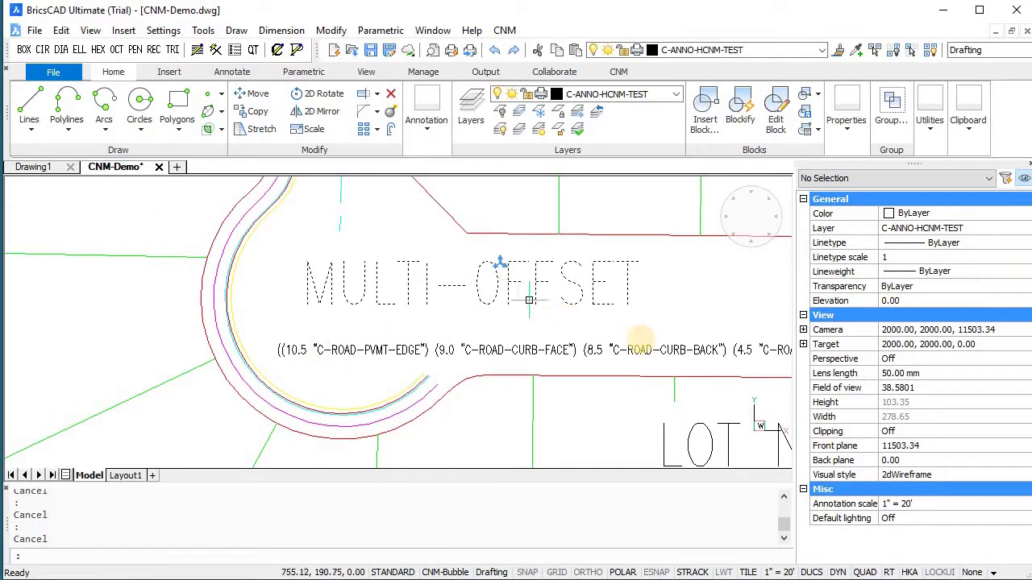
{"action": "type", "text": "m"}
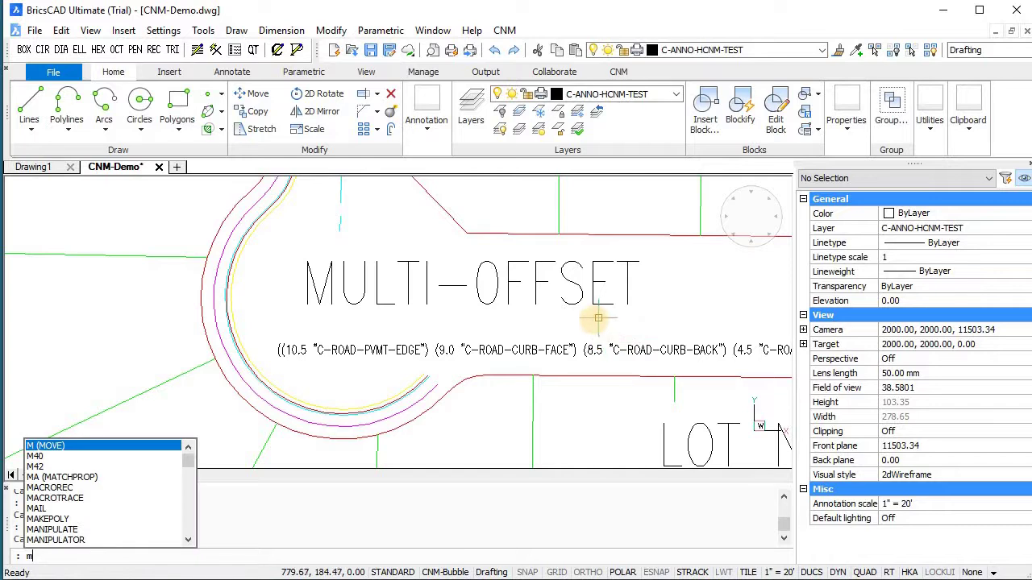
{"action": "type", "text": "of"}
{"action": "key", "text": "Return"}
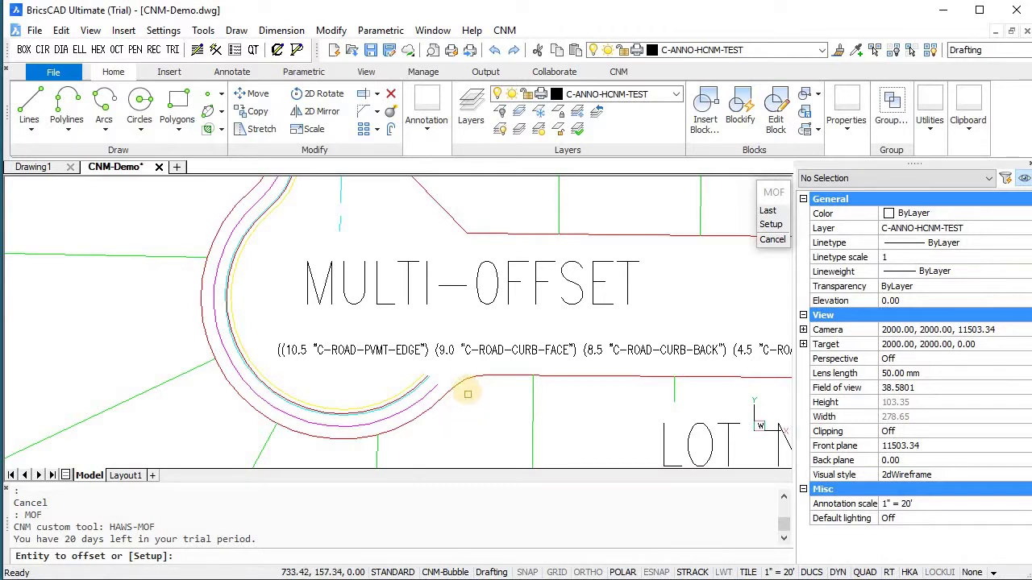
{"action": "left_click", "coordinate": [461, 378]}
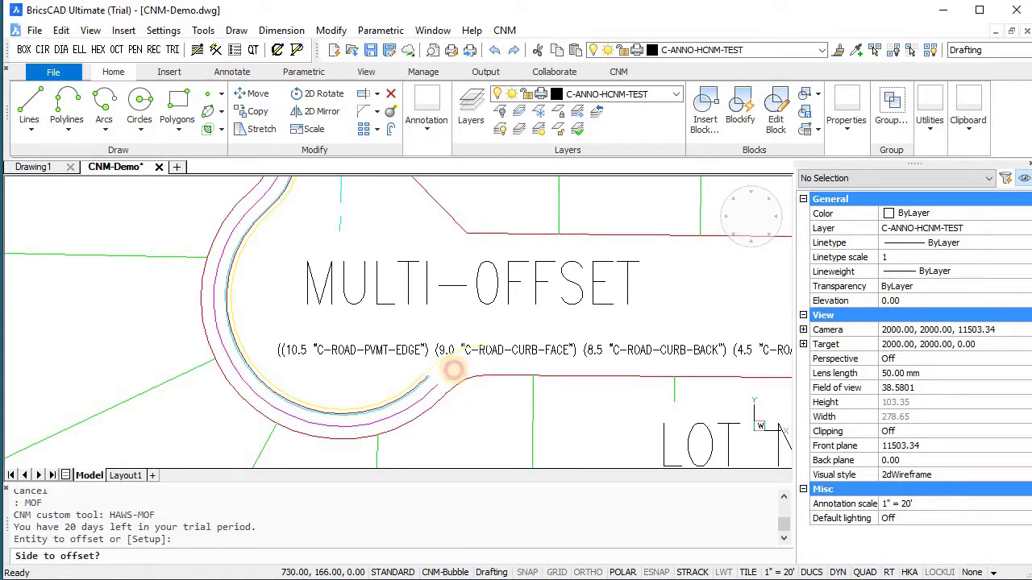
{"action": "left_click", "coordinate": [453, 371]}
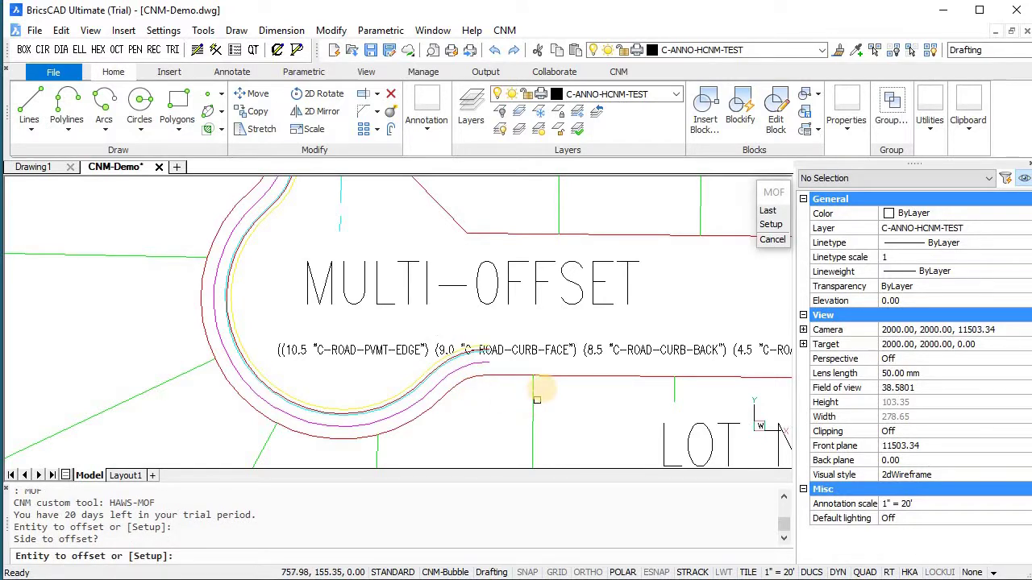
{"action": "left_click", "coordinate": [554, 376]}
{"action": "left_click", "coordinate": [553, 369]}
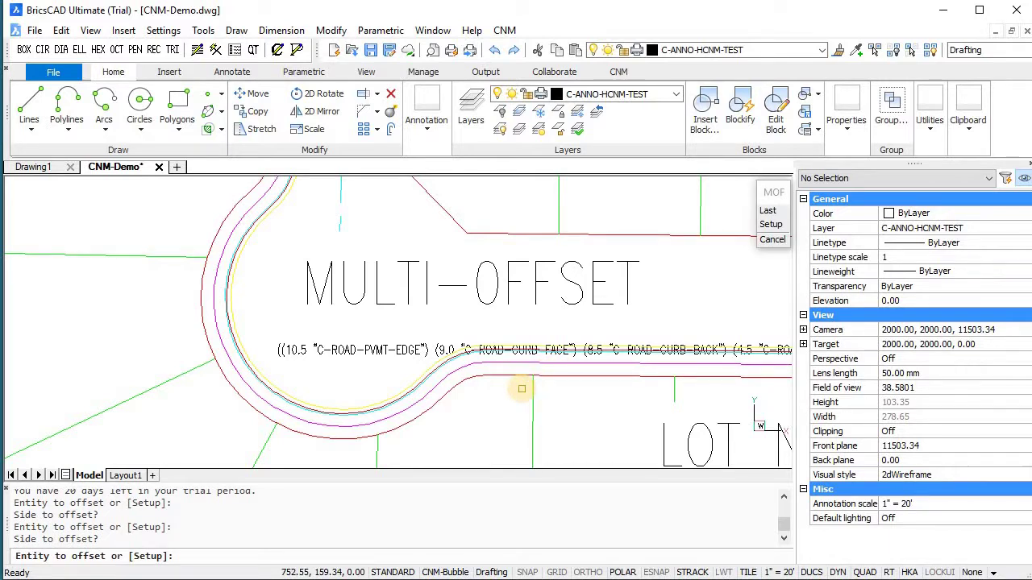
- Set up the multi-offset by reading its offset list from the saved drawing text under the MULTI-OFFSET title
{"action": "type", "text": "s"}
{"action": "key", "text": "Return"}
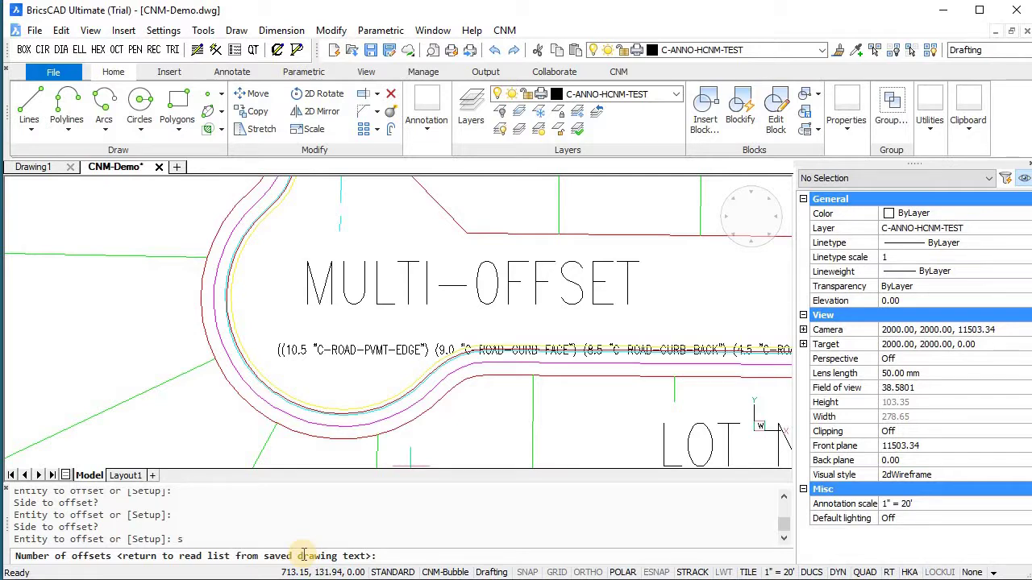
{"action": "key", "text": "Return"}
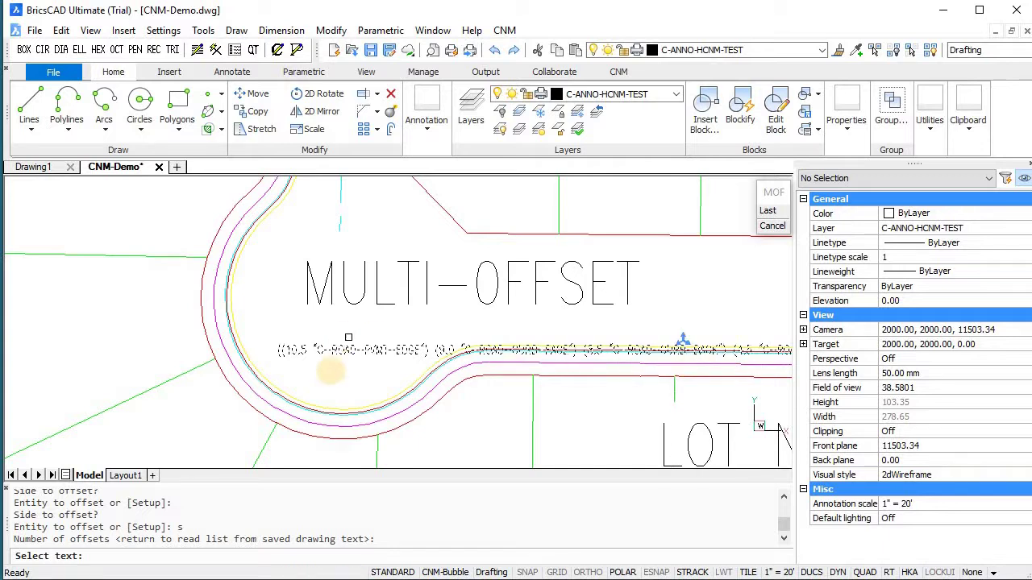
{"action": "left_click", "coordinate": [337, 350]}
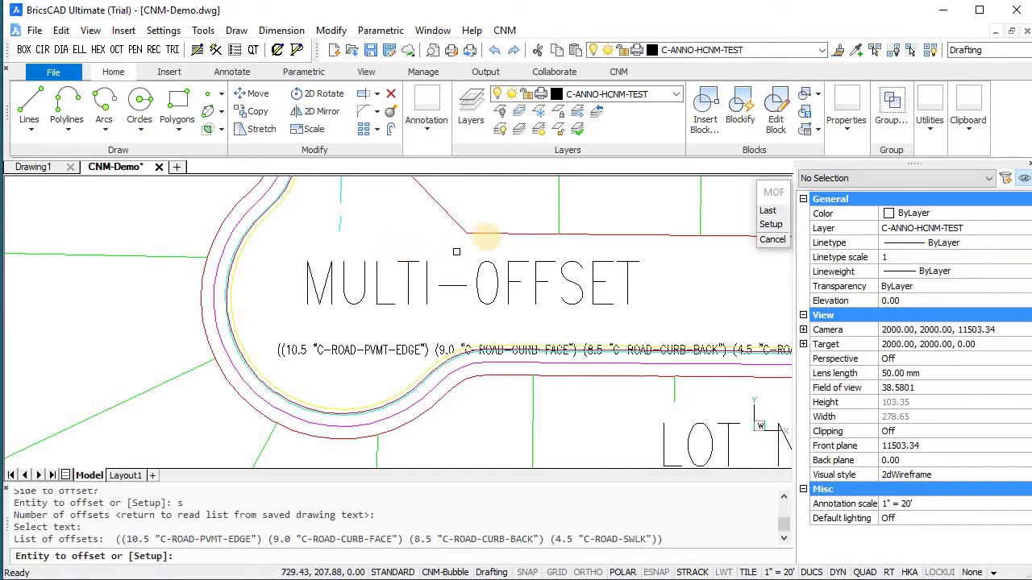
- Multi-offset the red line along the north side of the horizontal street and both red side lines of the vertical street inward
{"action": "left_click", "coordinate": [496, 234]}
{"action": "left_click", "coordinate": [483, 266]}
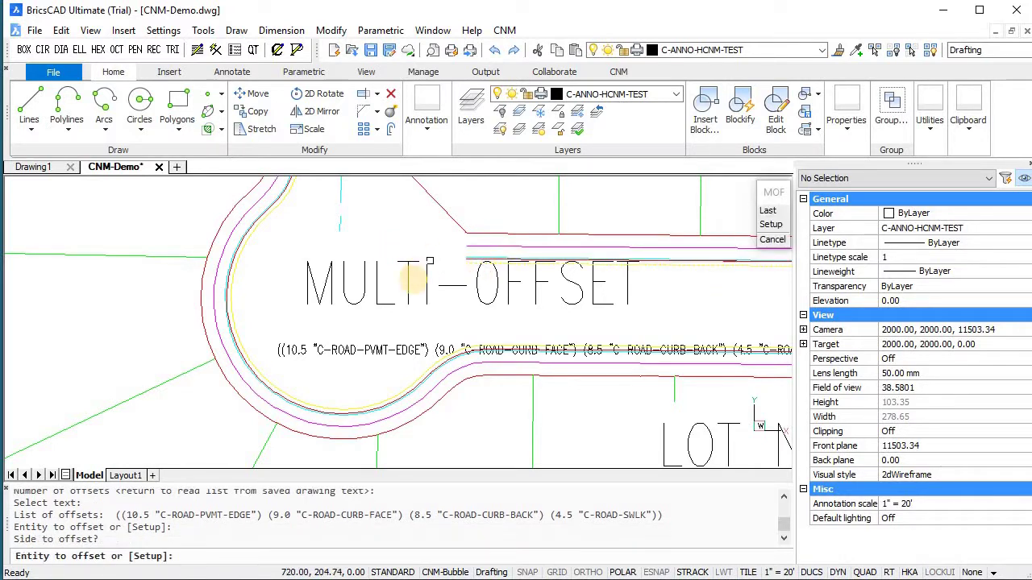
{"action": "middle_click_drag", "start_coordinate": [484, 266], "coordinate": [464, 419]}
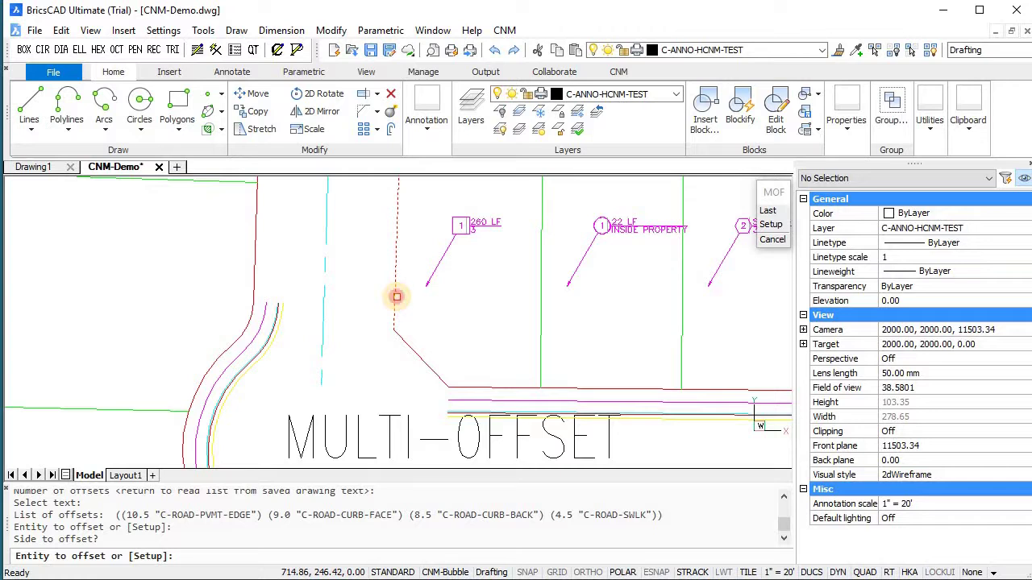
{"action": "left_click", "coordinate": [396, 297]}
{"action": "left_click", "coordinate": [278, 254]}
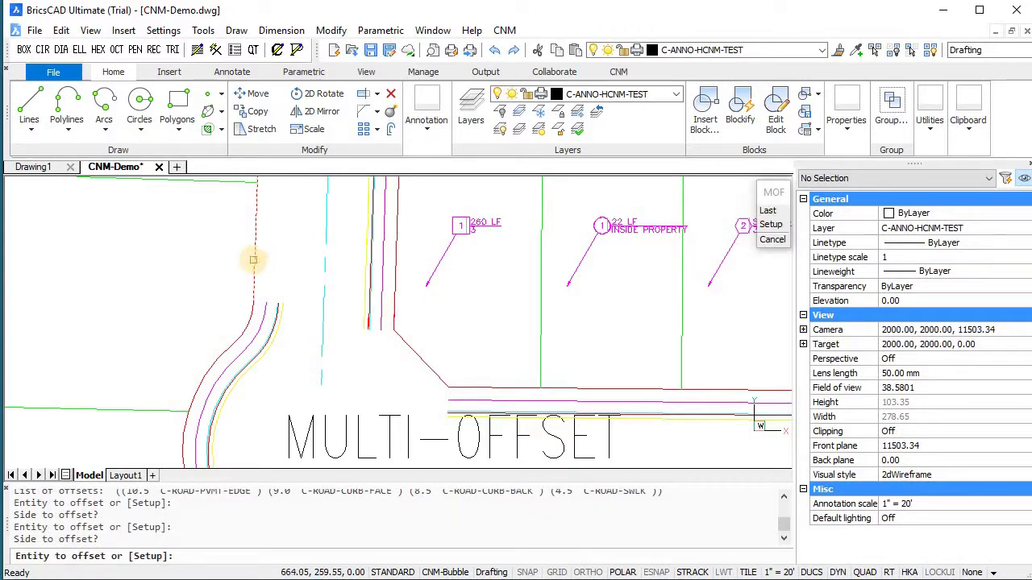
{"action": "left_click", "coordinate": [254, 260]}
{"action": "left_click", "coordinate": [299, 223]}
- Multi-offset both red side lines of the eastern vertical street inward, above and below the side-street junction, and end the tool
{"action": "scroll", "coordinate": [307, 230], "scroll_direction": "down", "scroll_amount": 4}
{"action": "middle_click_drag", "start_coordinate": [326, 238], "coordinate": [238, 431]}
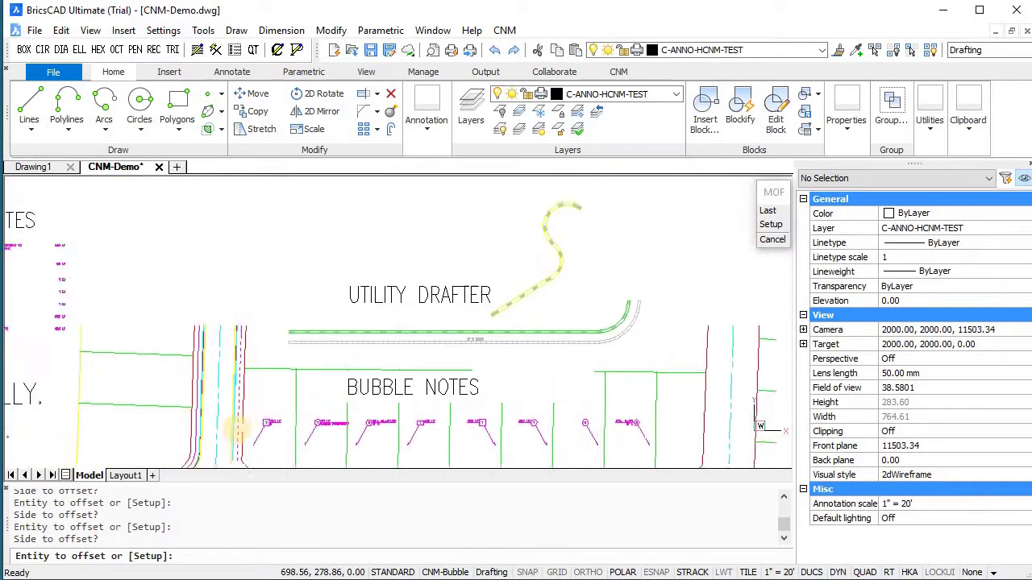
{"action": "middle_click_drag", "start_coordinate": [258, 389], "coordinate": [273, 228]}
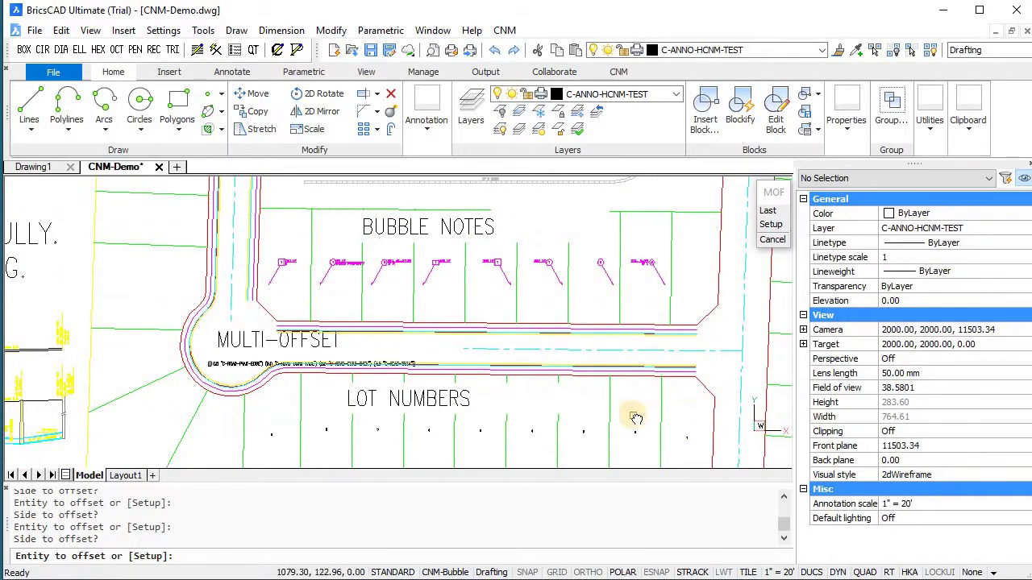
{"action": "middle_click_drag", "start_coordinate": [635, 419], "coordinate": [451, 357]}
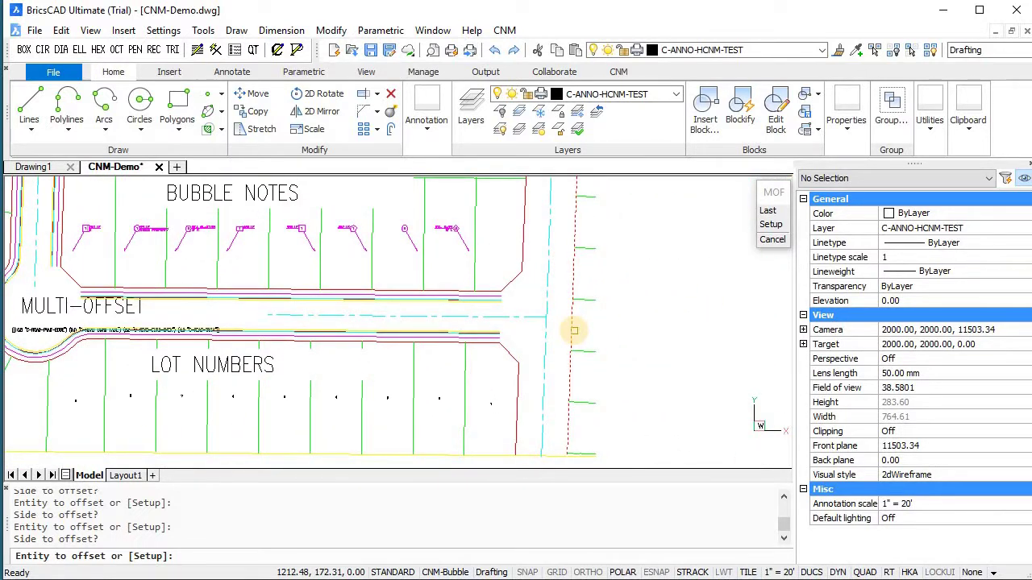
{"action": "left_click", "coordinate": [520, 355]}
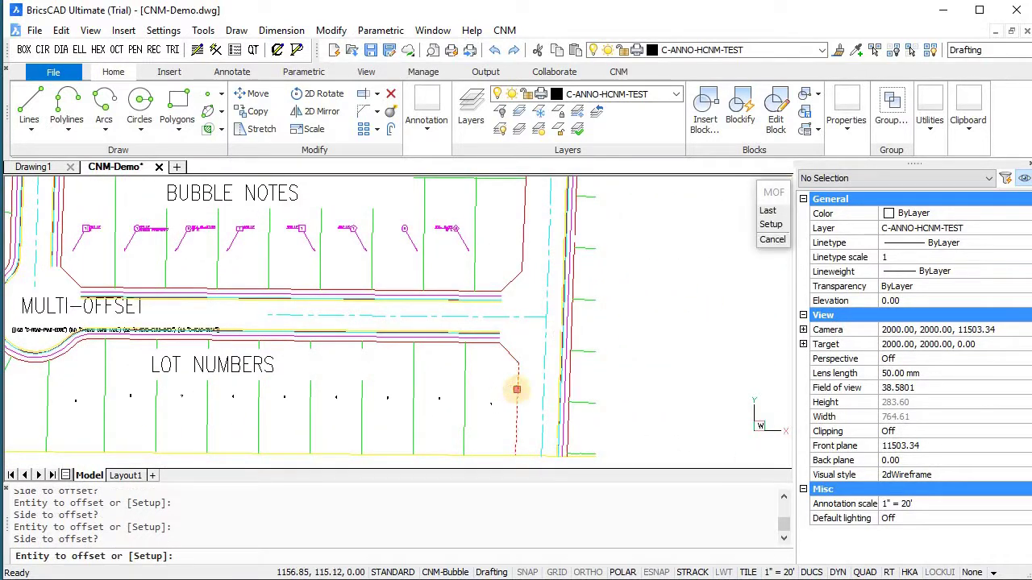
{"action": "left_click", "coordinate": [517, 389]}
{"action": "left_click", "coordinate": [541, 382]}
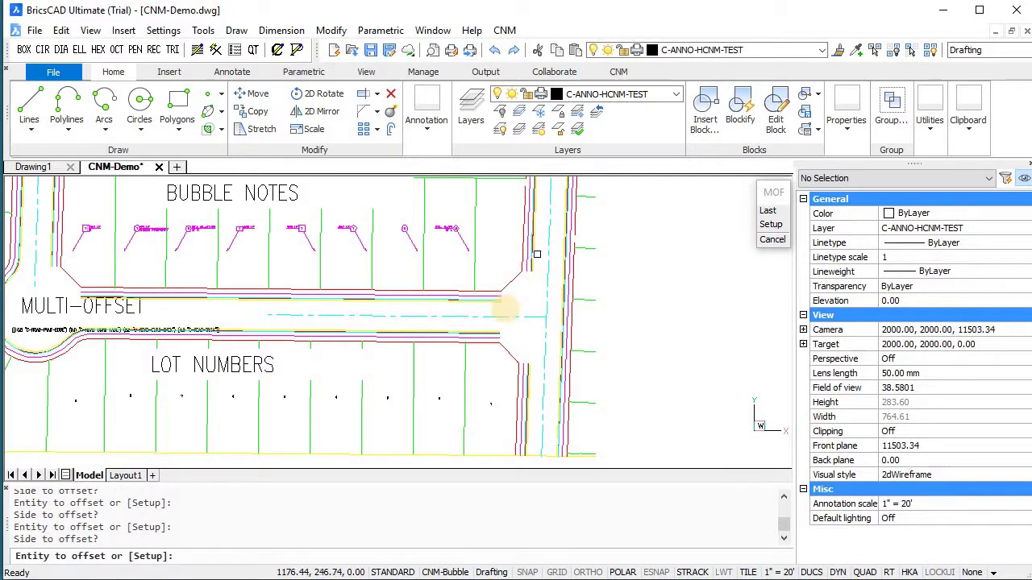
{"action": "key", "text": "Escape"}
{"action": "scroll", "coordinate": [488, 418], "scroll_direction": "down", "scroll_amount": 2}
{"action": "scroll", "coordinate": [451, 343], "scroll_direction": "up", "scroll_amount": 4}
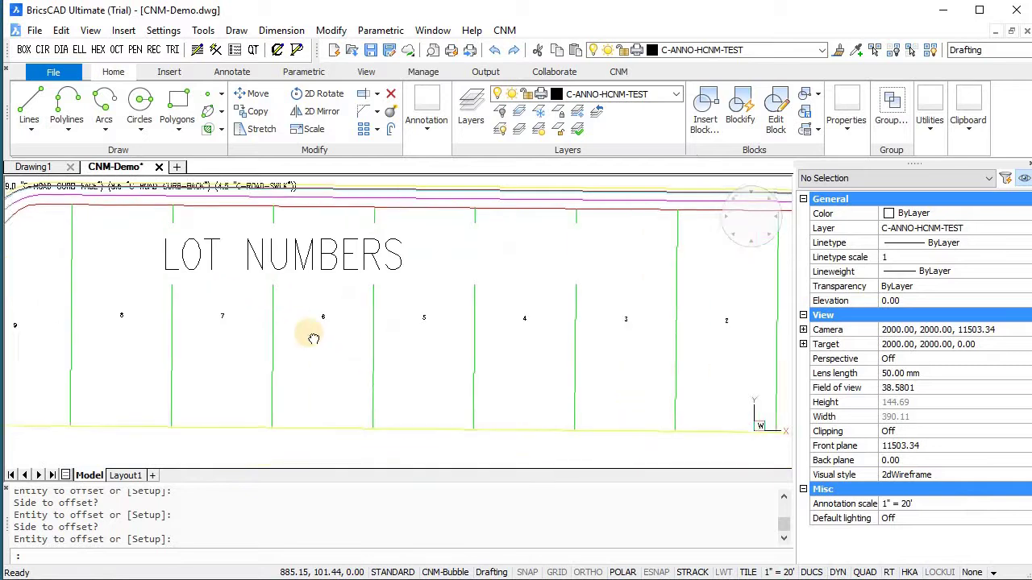
{"action": "scroll", "coordinate": [420, 379], "scroll_direction": "down", "scroll_amount": 3}
{"action": "scroll", "coordinate": [508, 338], "scroll_direction": "up", "scroll_amount": 3}
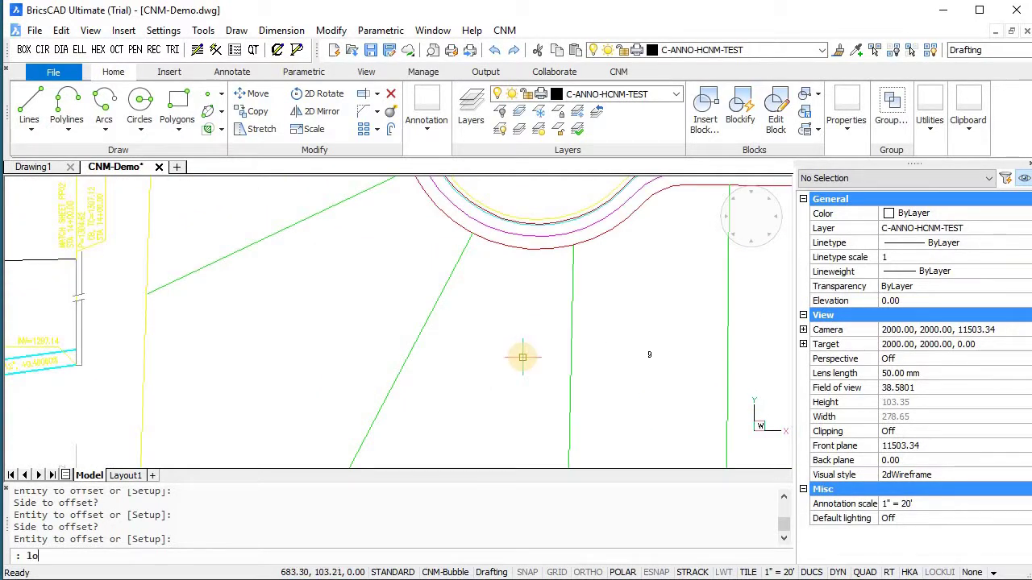
{"action": "key", "text": "Return"}
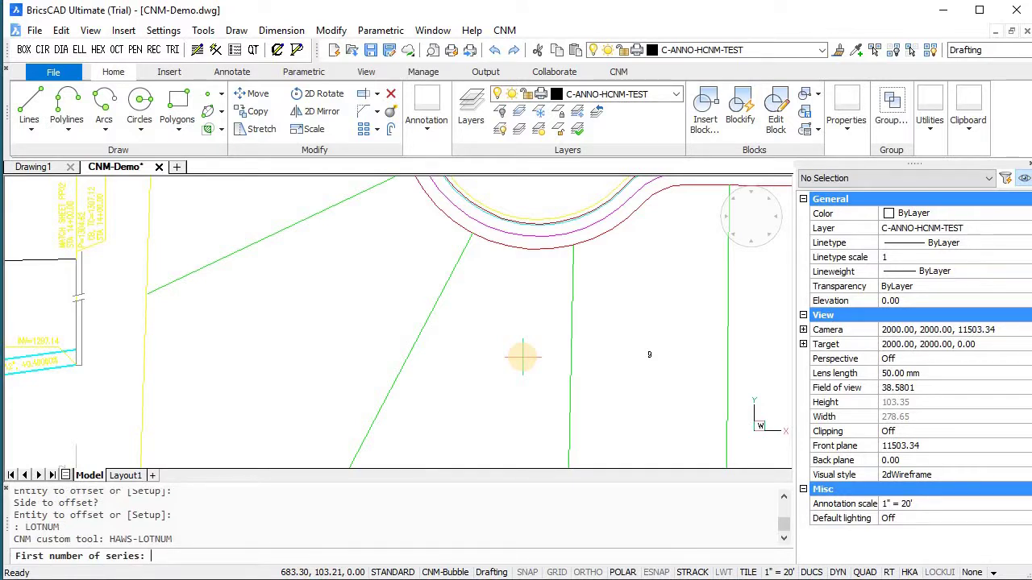
{"action": "key", "text": "Return"}
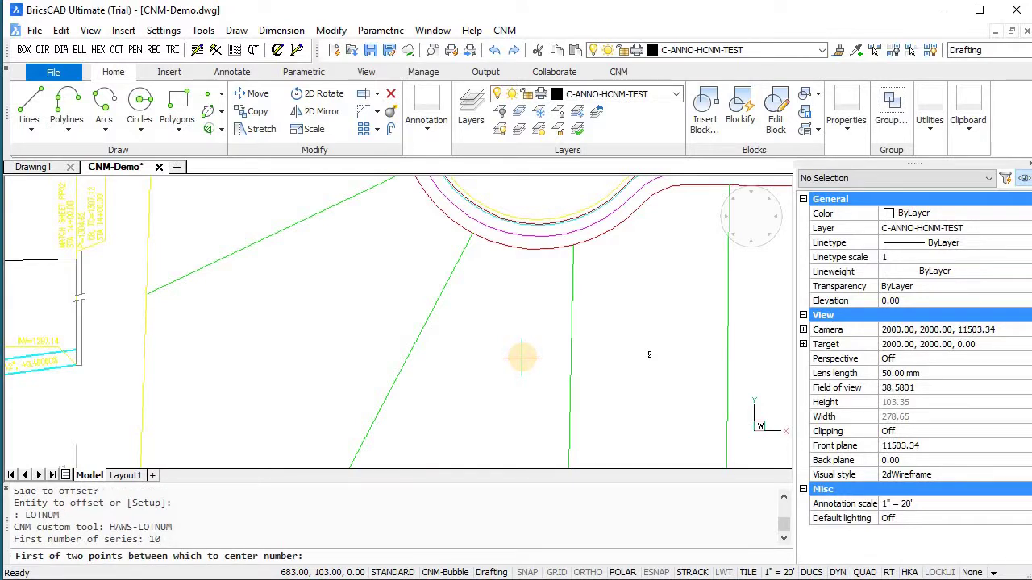
{"action": "key", "text": "Escape"}
{"action": "key", "text": "Escape"}
{"action": "key", "text": "Escape"}
- Configure the entity snaps to Midpoint only, disabling Endpoint, Center, Intersection, Extension and the option that turns off all snaps
{"action": "type", "text": "osnap"}
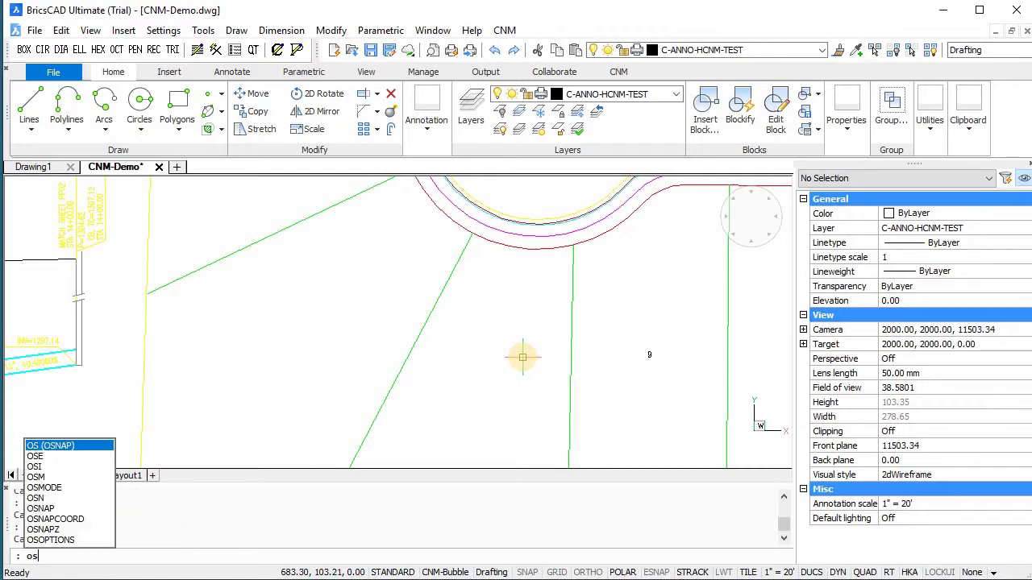
{"action": "key", "text": "Return"}
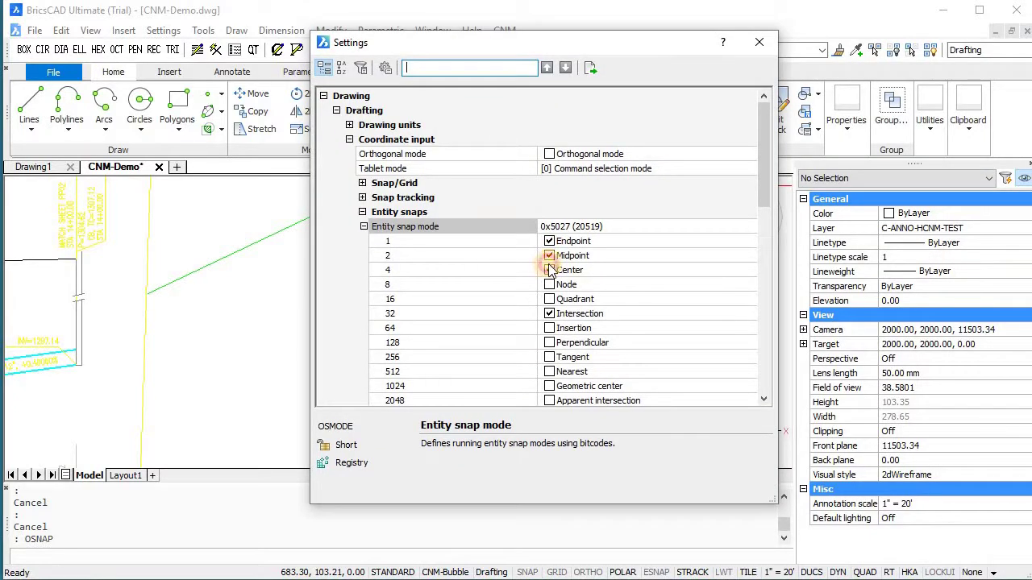
{"action": "left_click", "coordinate": [549, 270]}
{"action": "left_click", "coordinate": [549, 241]}
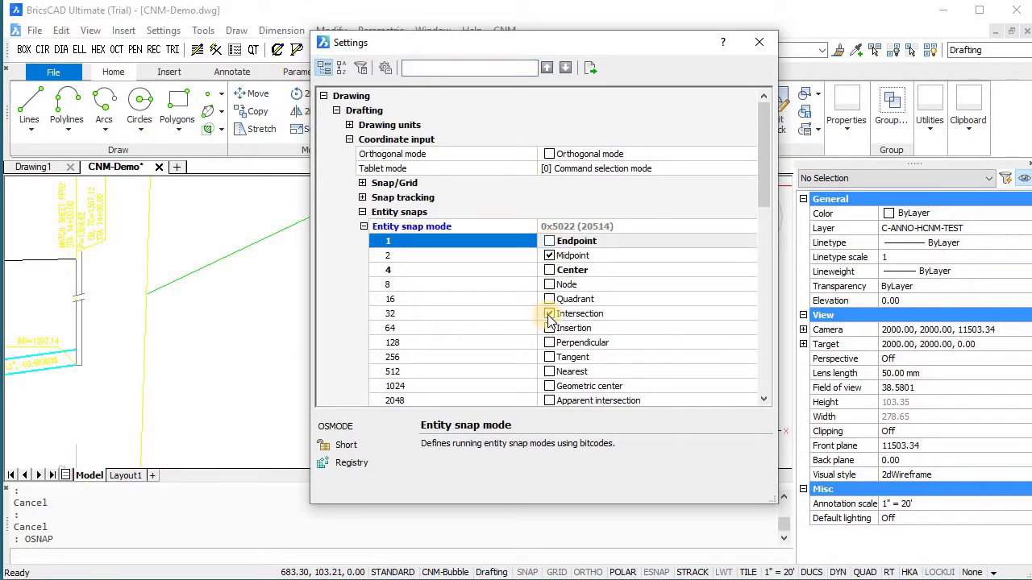
{"action": "left_click", "coordinate": [549, 313]}
{"action": "scroll", "coordinate": [549, 314], "scroll_direction": "down", "scroll_amount": 3}
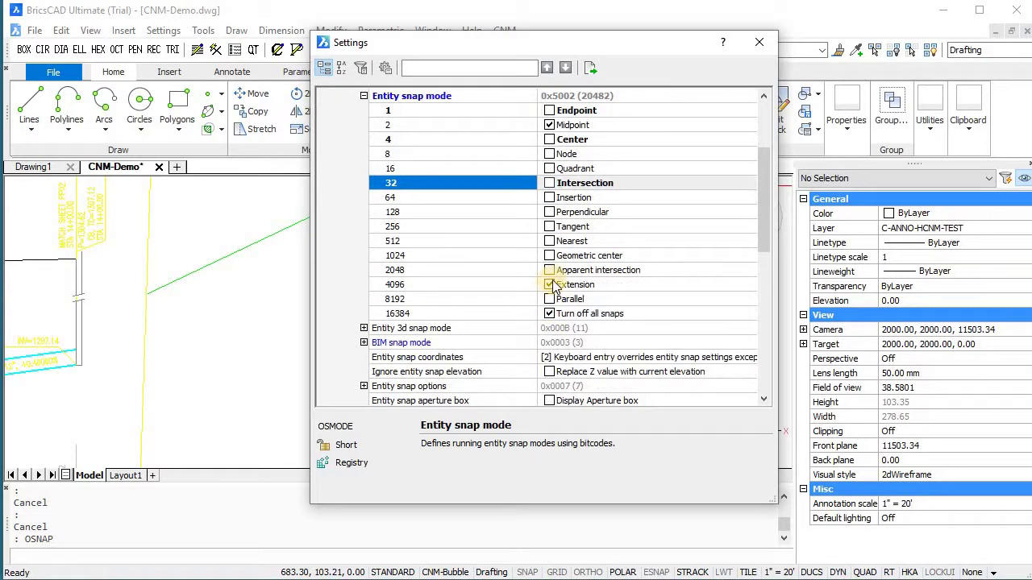
{"action": "left_click", "coordinate": [549, 284]}
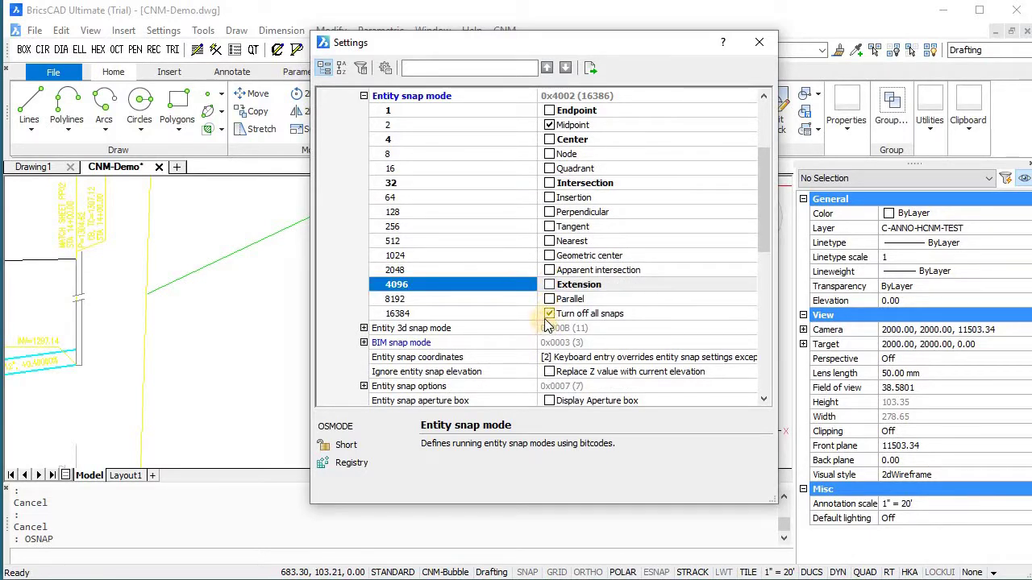
{"action": "left_click", "coordinate": [549, 313]}
{"action": "left_click", "coordinate": [759, 43]}
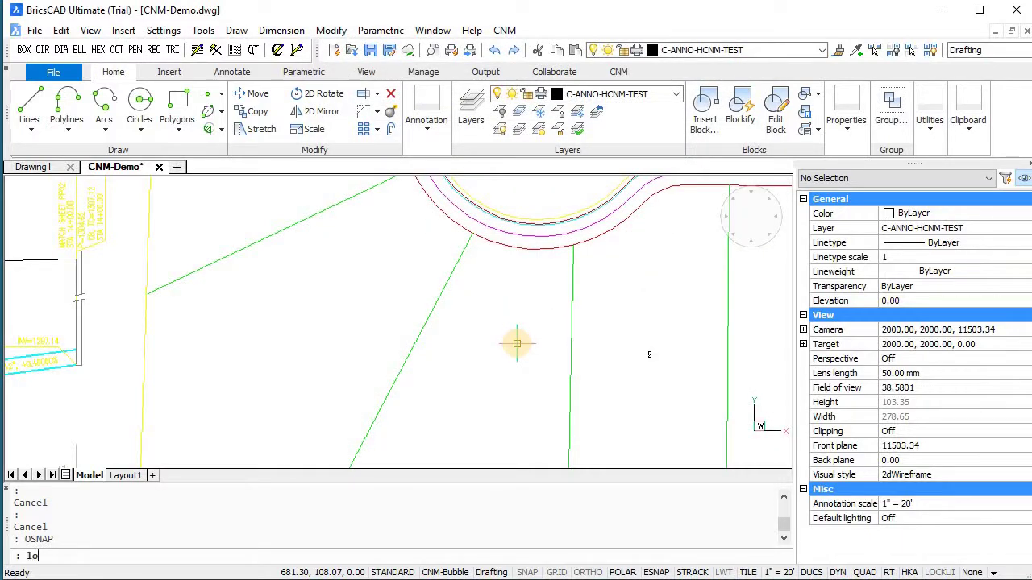
- Number the lots around the cul-de-sac with LOTNUM from 10 to 14, using the midpoints of the green lot lines
{"action": "key", "text": "Return"}
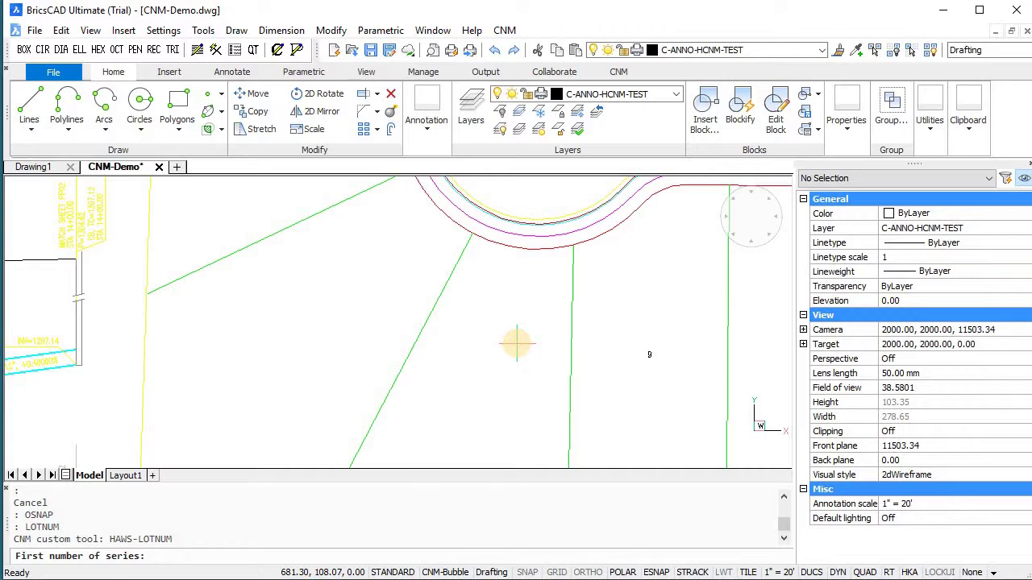
{"action": "key", "text": "Return"}
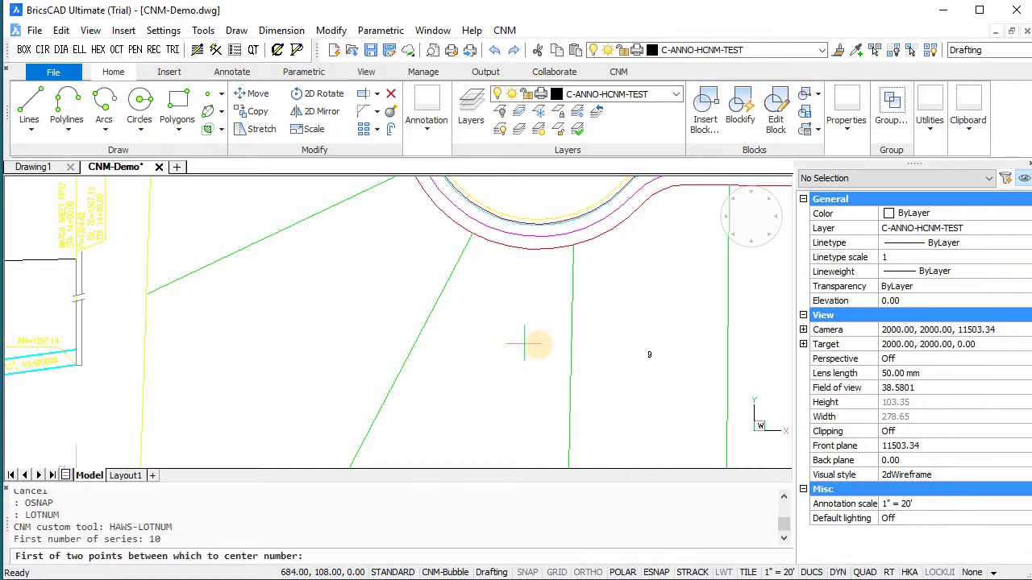
{"action": "left_click", "coordinate": [570, 368]}
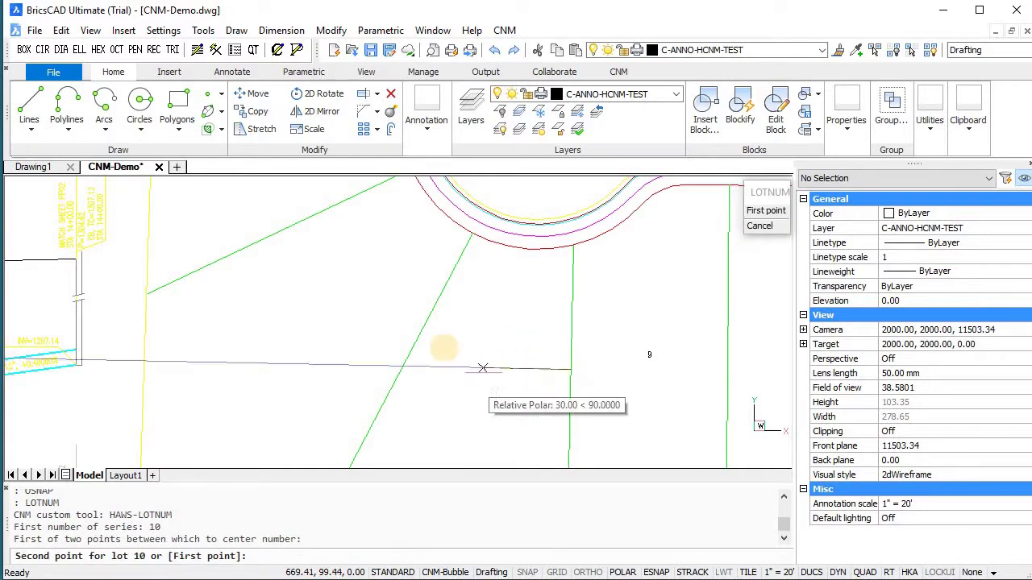
{"action": "left_click", "coordinate": [404, 361]}
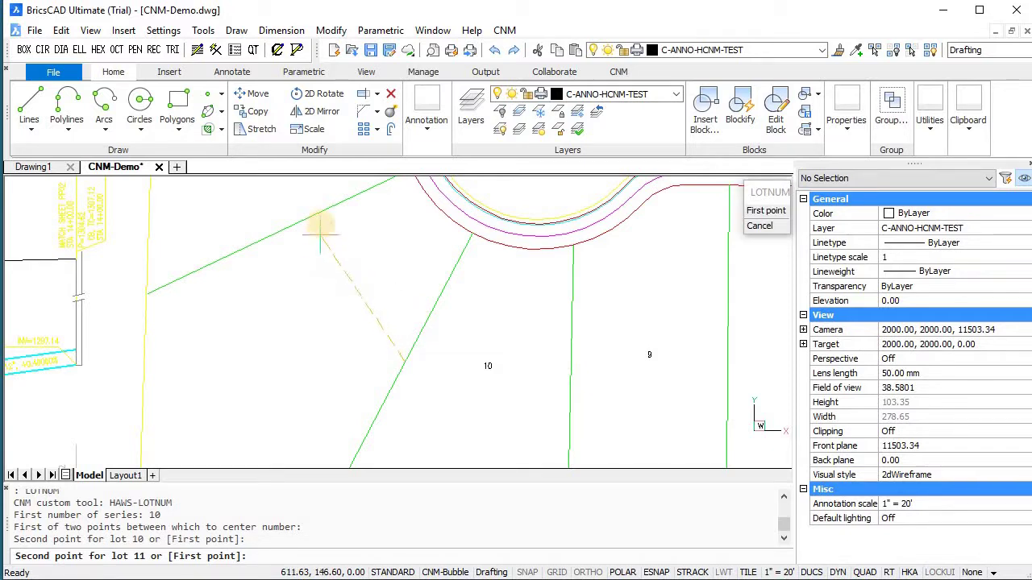
{"action": "left_click", "coordinate": [281, 231]}
{"action": "scroll", "coordinate": [346, 298], "scroll_direction": "down", "scroll_amount": 3}
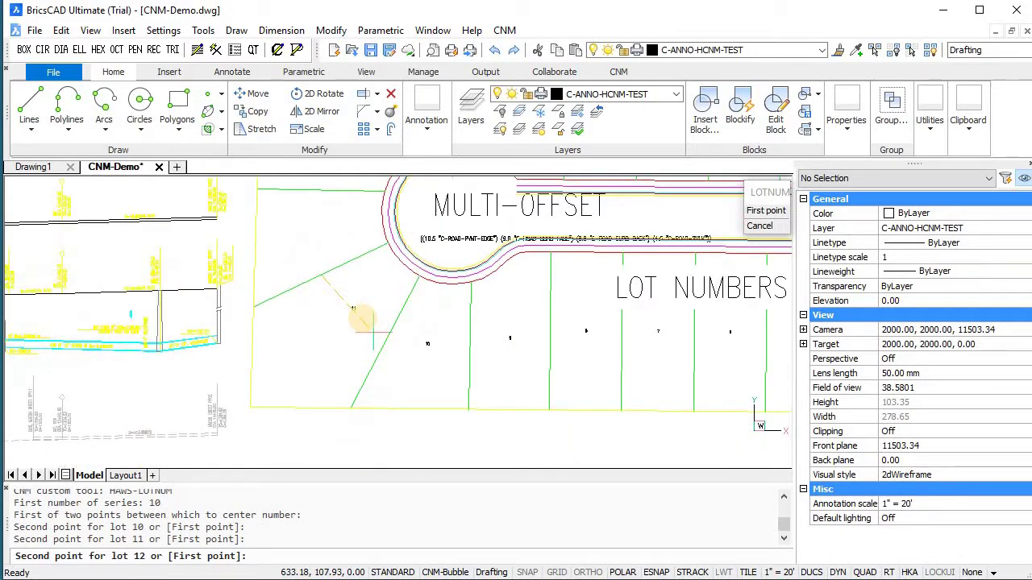
{"action": "left_click", "coordinate": [310, 189]}
{"action": "scroll", "coordinate": [294, 323], "scroll_direction": "down", "scroll_amount": 2}
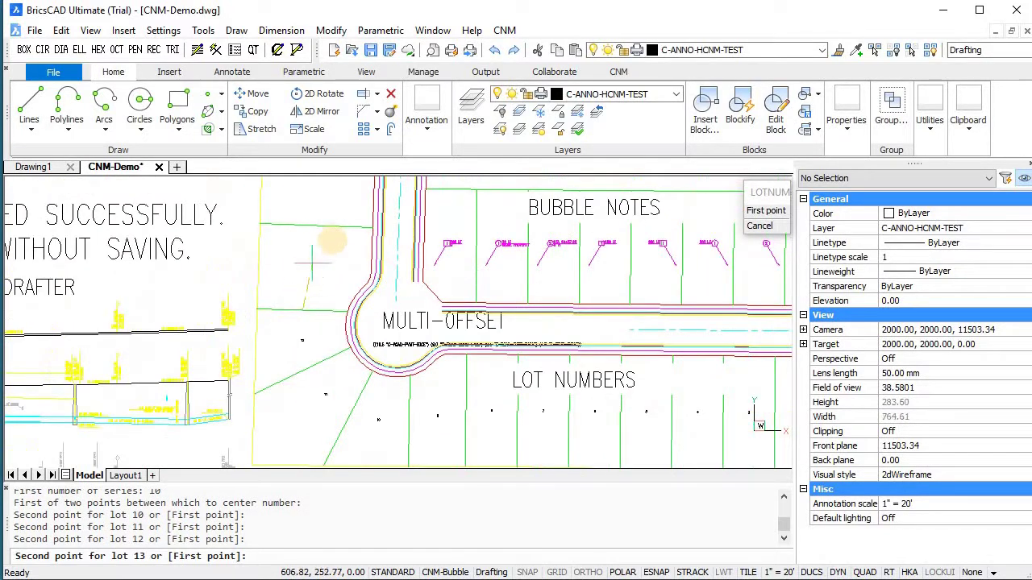
{"action": "left_click", "coordinate": [337, 231]}
{"action": "scroll", "coordinate": [335, 242], "scroll_direction": "down", "scroll_amount": 2}
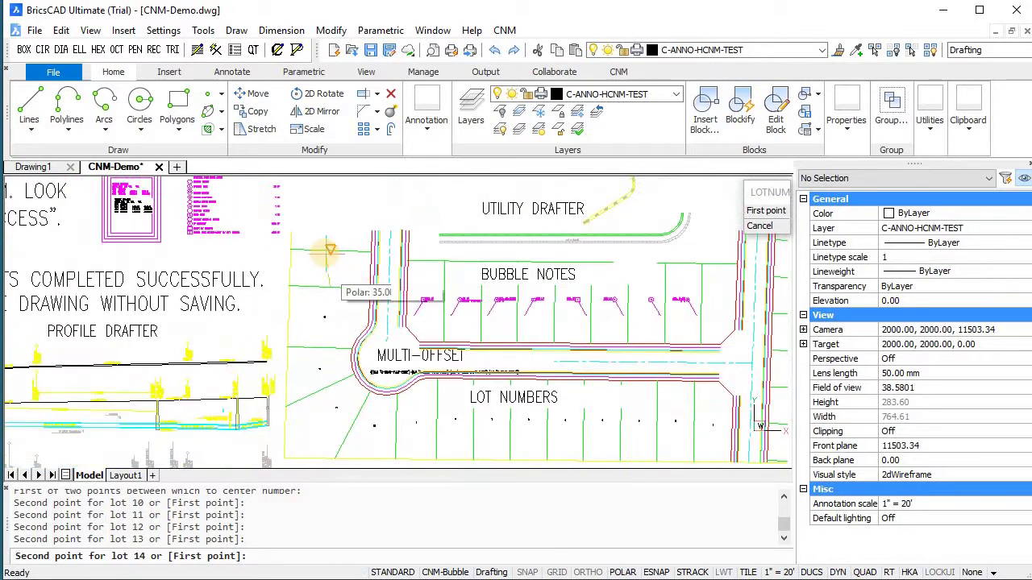
{"action": "left_click", "coordinate": [329, 251]}
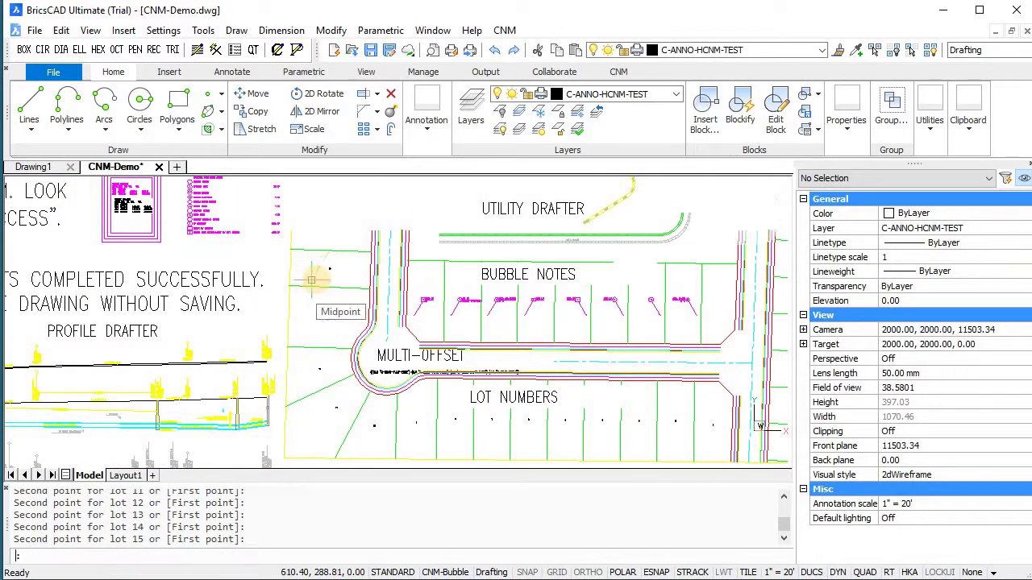
- Examine the newly placed lot numbers around the cul-de-sac and the profiles drawn under the PROFILE DRAFTER title
{"action": "scroll", "coordinate": [330, 400], "scroll_direction": "up", "scroll_amount": 5}
{"action": "scroll", "coordinate": [345, 340], "scroll_direction": "up", "scroll_amount": 3}
{"action": "scroll", "coordinate": [492, 388], "scroll_direction": "down", "scroll_amount": 3}
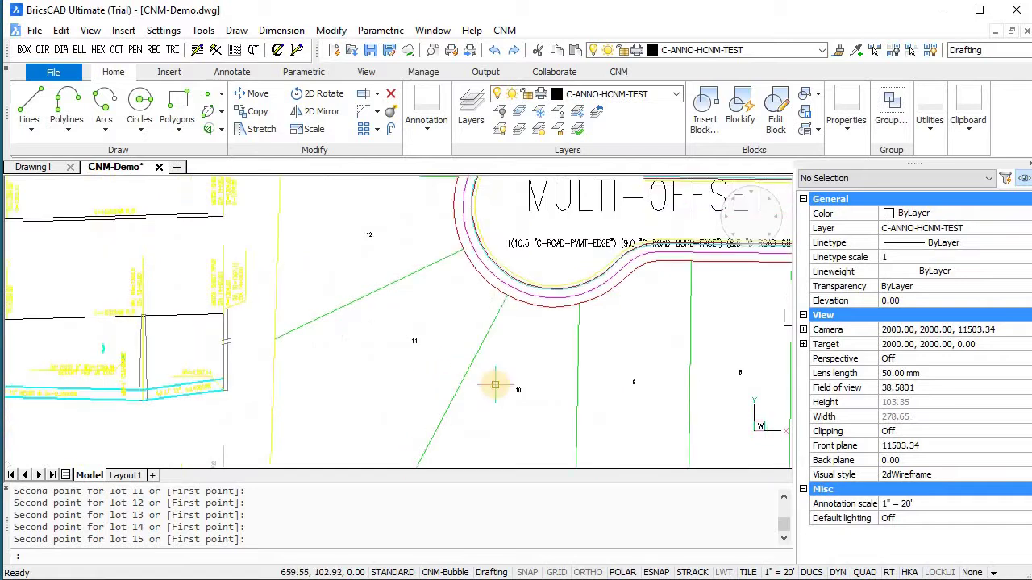
{"action": "middle_click_drag", "start_coordinate": [485, 382], "coordinate": [491, 350]}
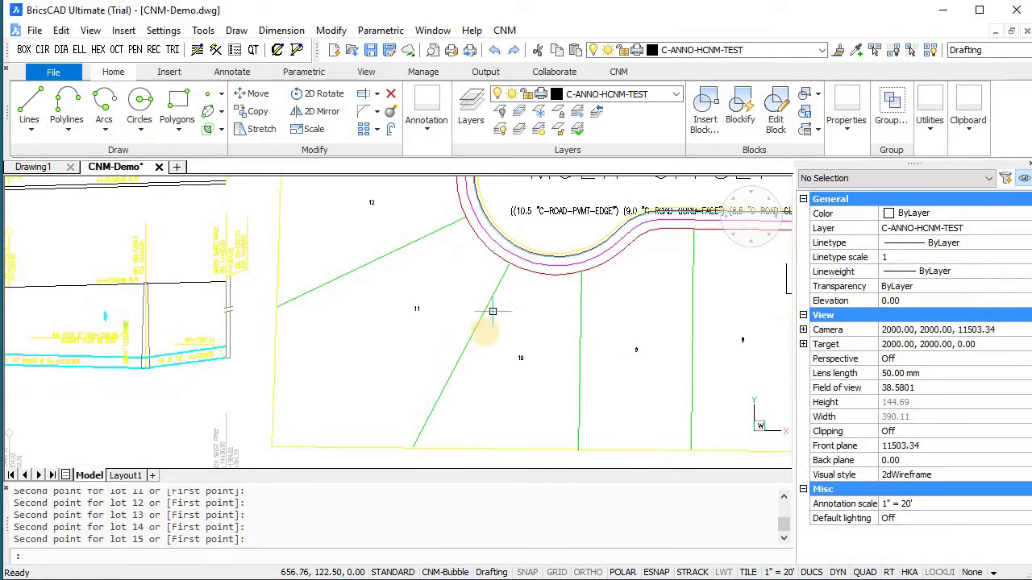
{"action": "scroll", "coordinate": [666, 376], "scroll_direction": "down", "scroll_amount": 3}
{"action": "scroll", "coordinate": [541, 383], "scroll_direction": "down", "scroll_amount": 2}
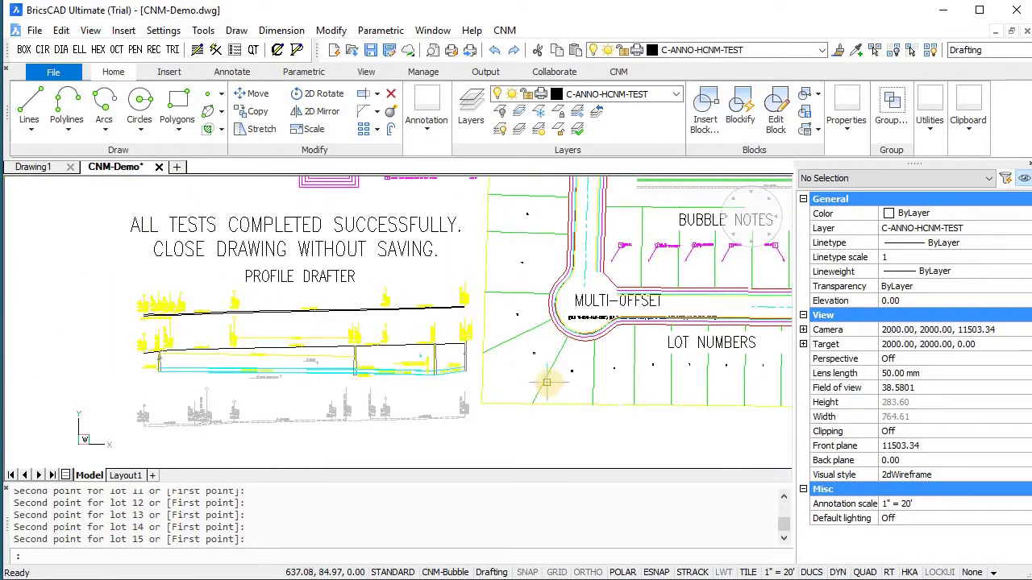
{"action": "mouse_move", "coordinate": [549, 384]}
{"action": "middle_mouse_down"}
{"action": "mouse_move", "coordinate": [551, 419]}
{"action": "mouse_move", "coordinate": [558, 370]}
{"action": "mouse_move", "coordinate": [579, 373]}
{"action": "middle_mouse_up"}
{"action": "scroll", "coordinate": [390, 376], "scroll_direction": "up", "scroll_amount": 5}
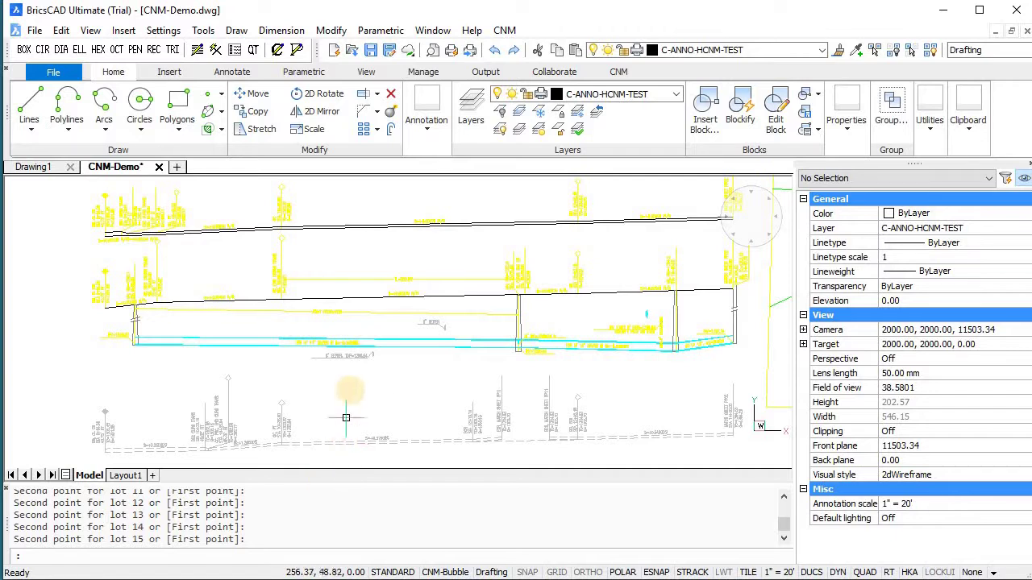
- Switch to the Construction Notes Manager Examples folder in File Explorer and open CNM-Demo.pro in Notepad++
{"action": "key", "text": "alt+Tab"}
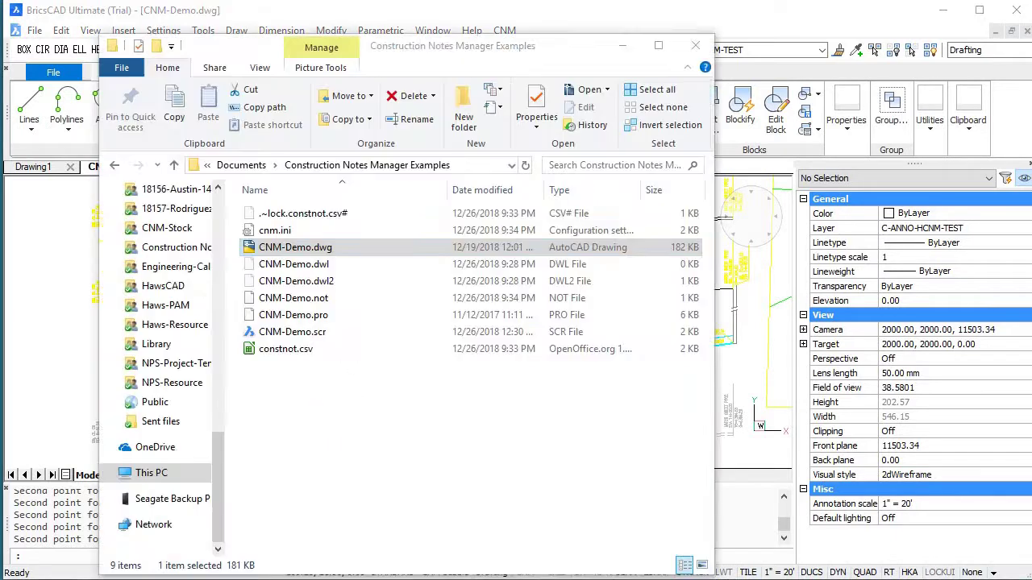
{"action": "left_click", "coordinate": [288, 316]}
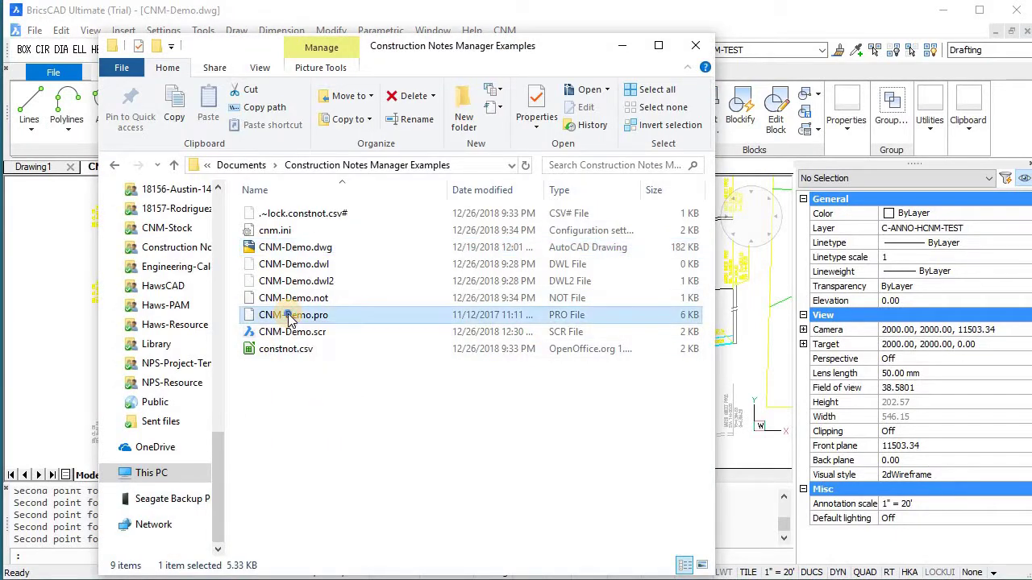
{"action": "right_click", "coordinate": [291, 319]}
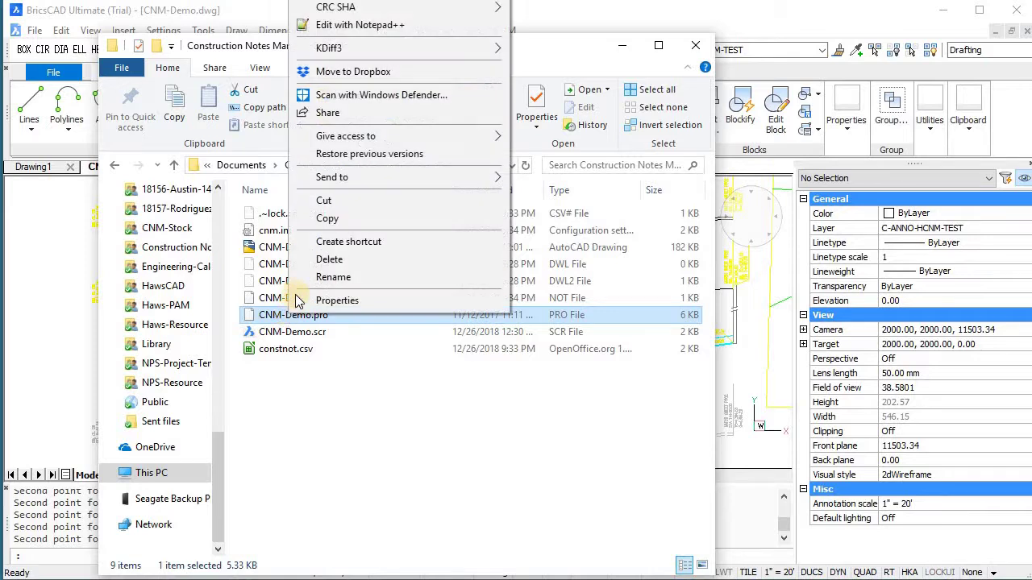
{"action": "left_click", "coordinate": [360, 25]}
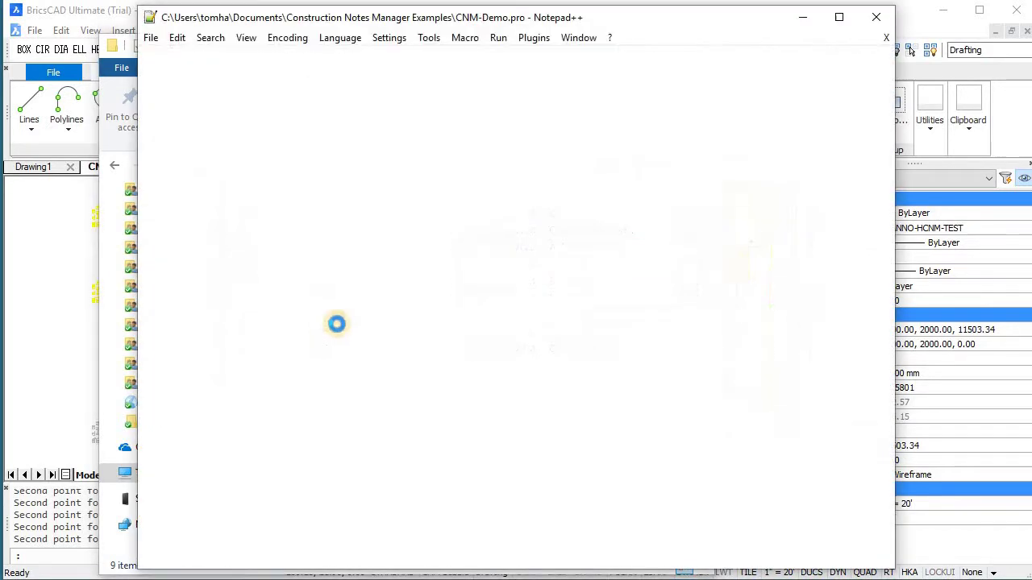
- Read through the profile data in CNM-Demo.pro and highlight the 1086.6 station value in the CENTER PAVEMENT section
{"action": "scroll", "coordinate": [212, 272], "scroll_direction": "down", "scroll_amount": 2}
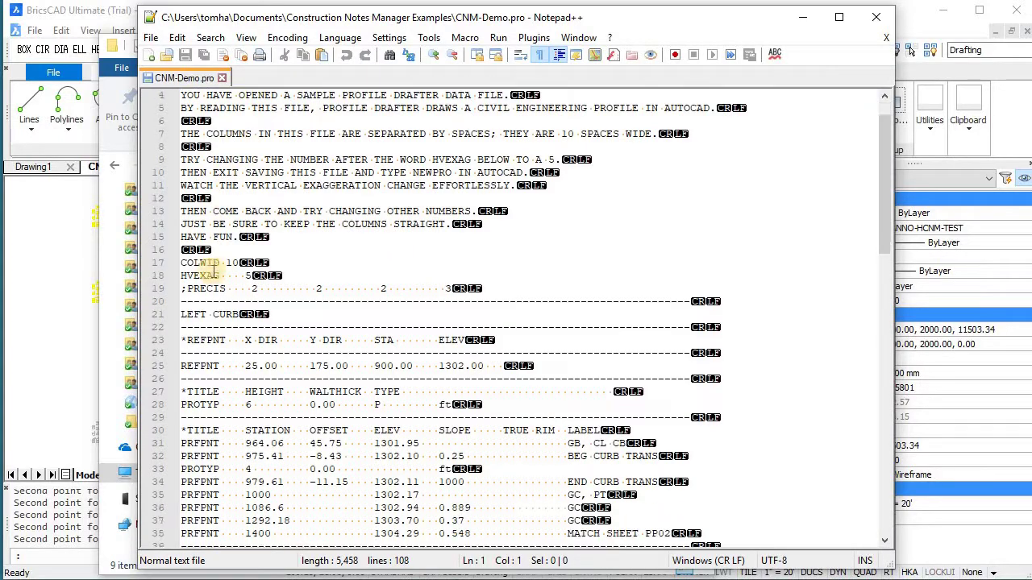
{"action": "scroll", "coordinate": [213, 272], "scroll_direction": "down", "scroll_amount": 1}
{"action": "scroll", "coordinate": [314, 436], "scroll_direction": "down", "scroll_amount": 10}
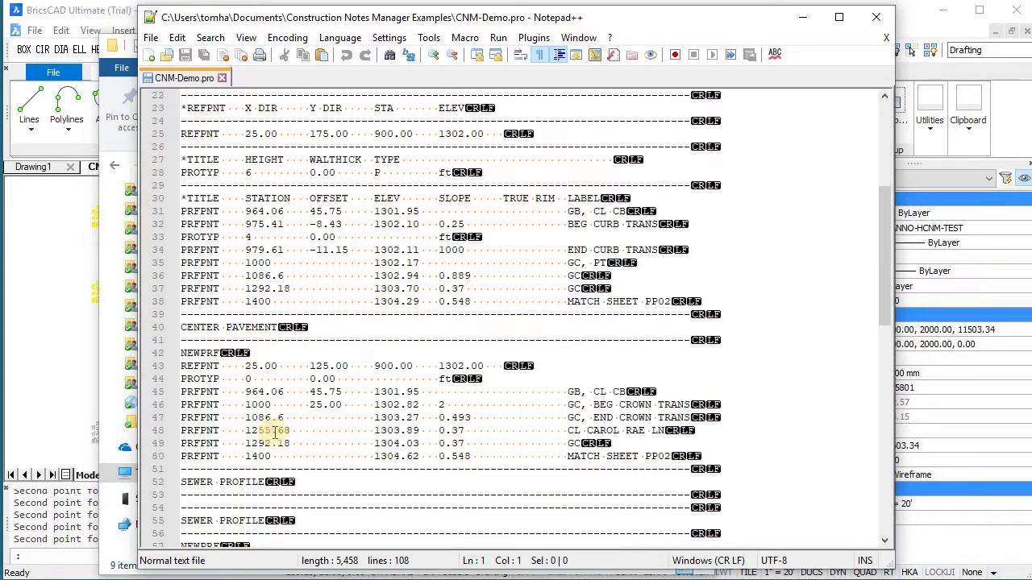
{"action": "scroll", "coordinate": [316, 426], "scroll_direction": "down", "scroll_amount": 5}
{"action": "scroll", "coordinate": [328, 403], "scroll_direction": "up", "scroll_amount": 6}
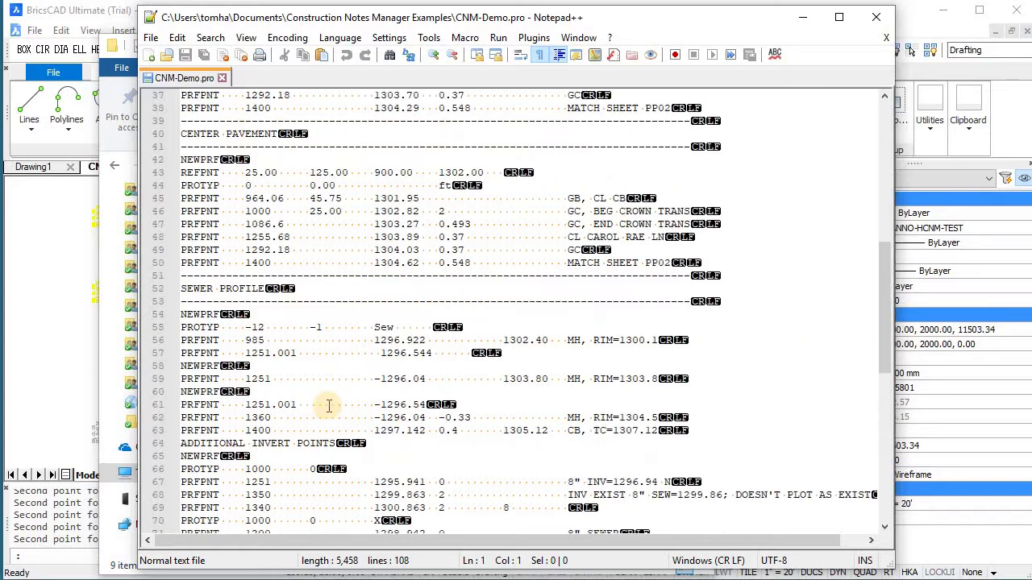
{"action": "left_click_drag", "start_coordinate": [246, 264], "coordinate": [259, 263]}
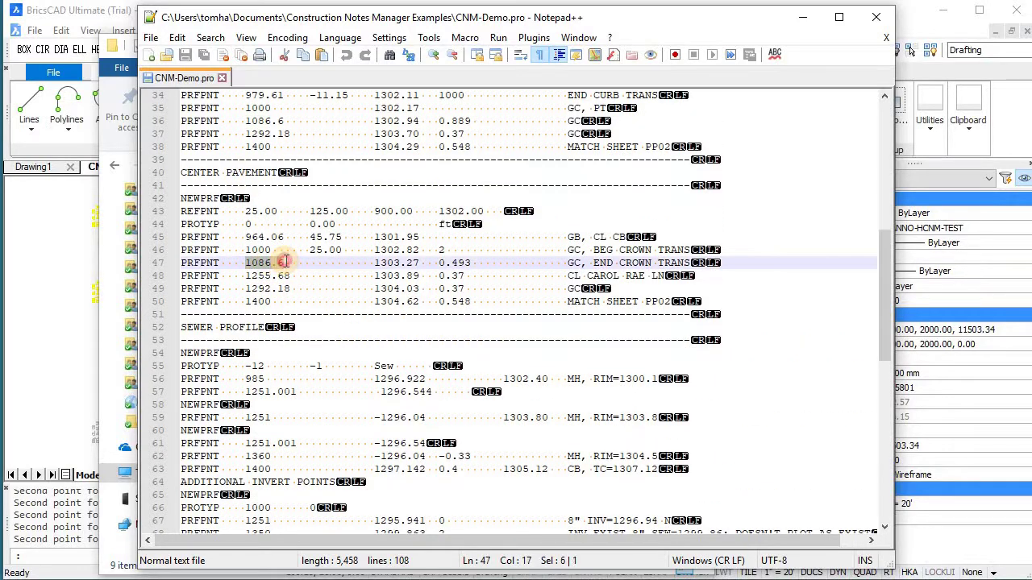
- Highlight the elevation 1303.27, slope 0.493 and label GC, END CROWN TRANS on the station 1086.6 line under CENTER PAVEMENT
{"action": "left_click_drag", "start_coordinate": [374, 263], "coordinate": [394, 262]}
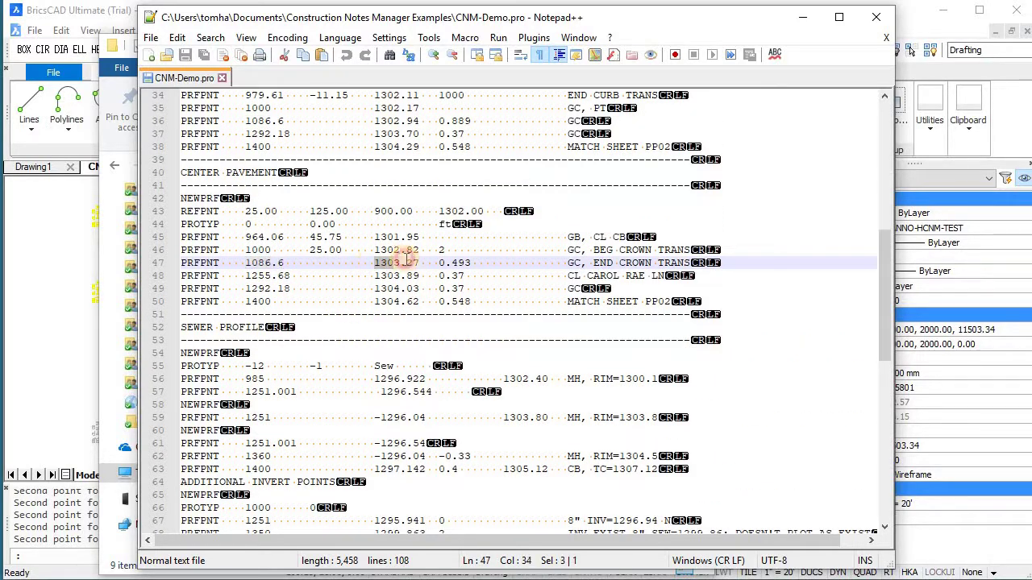
{"action": "scroll", "coordinate": [405, 315], "scroll_direction": "down", "scroll_amount": 2}
{"action": "scroll", "coordinate": [405, 315], "scroll_direction": "up", "scroll_amount": 3}
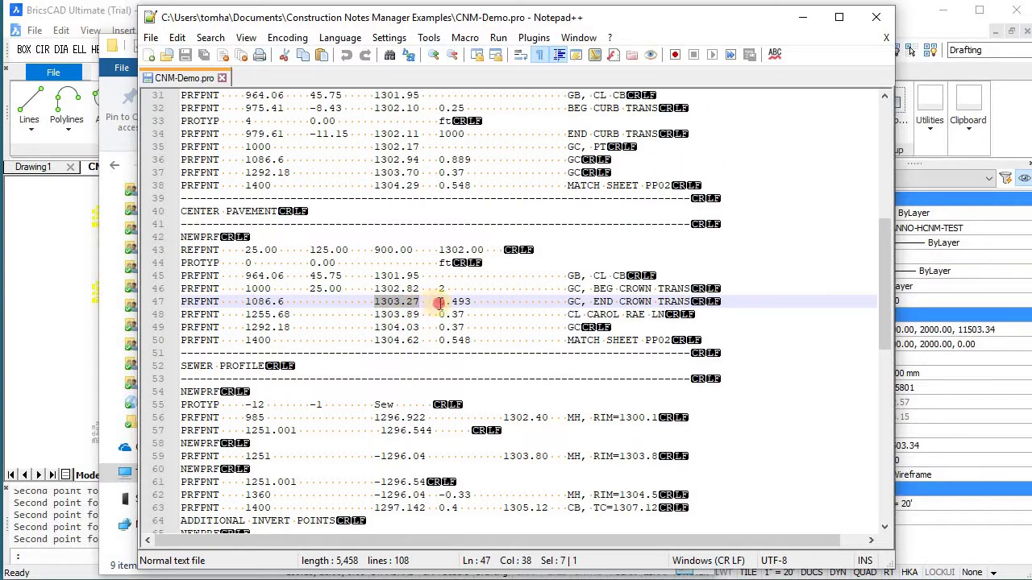
{"action": "left_click_drag", "start_coordinate": [438, 303], "coordinate": [468, 301]}
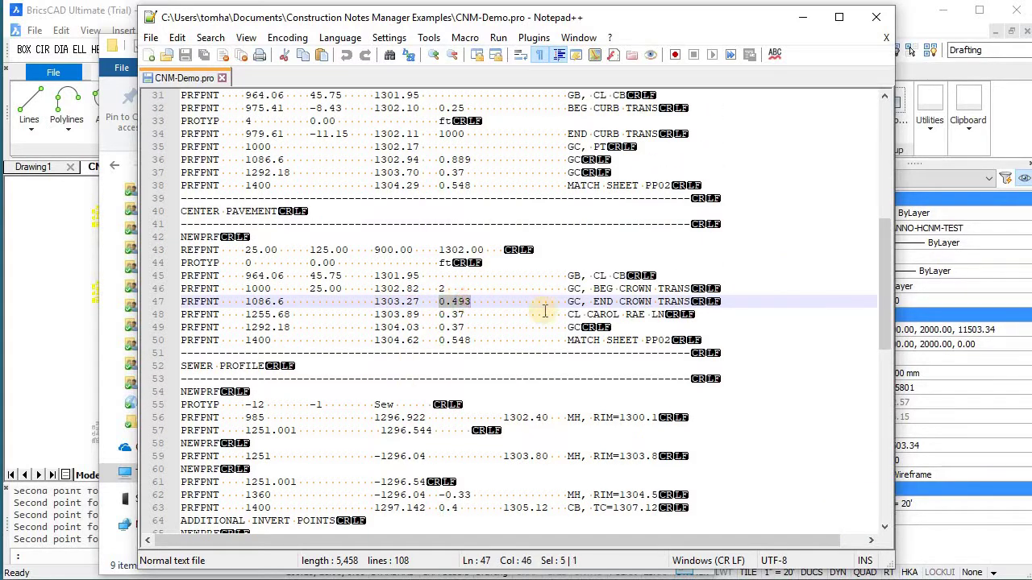
{"action": "left_click_drag", "start_coordinate": [568, 301], "coordinate": [695, 302]}
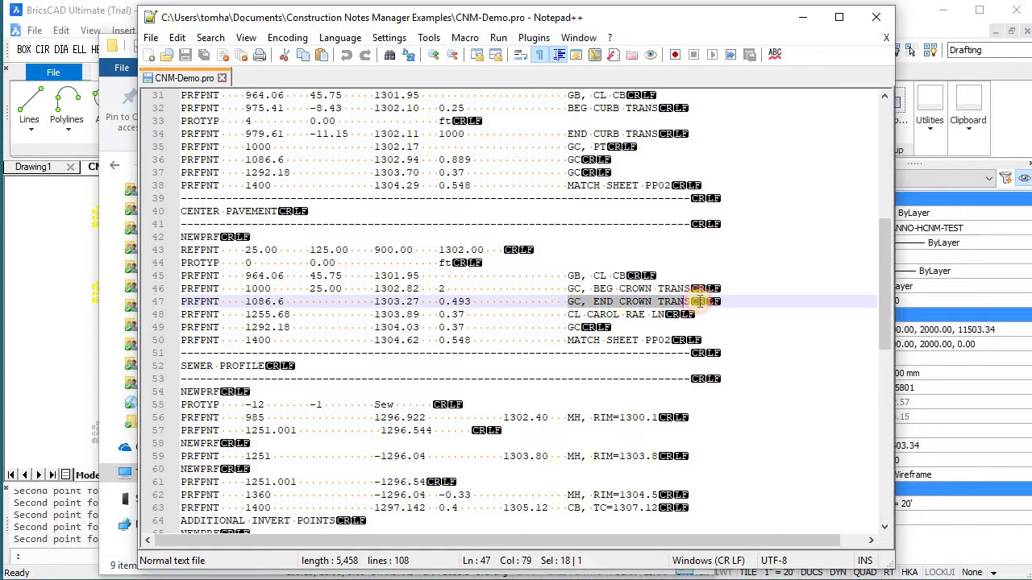
- Highlight the LEFT CURB REFPNT line, the HVEXAG 5 exaggeration setting and the COLWID 10 column-width setting in the profile file
{"action": "scroll", "coordinate": [520, 305], "scroll_direction": "up", "scroll_amount": 5}
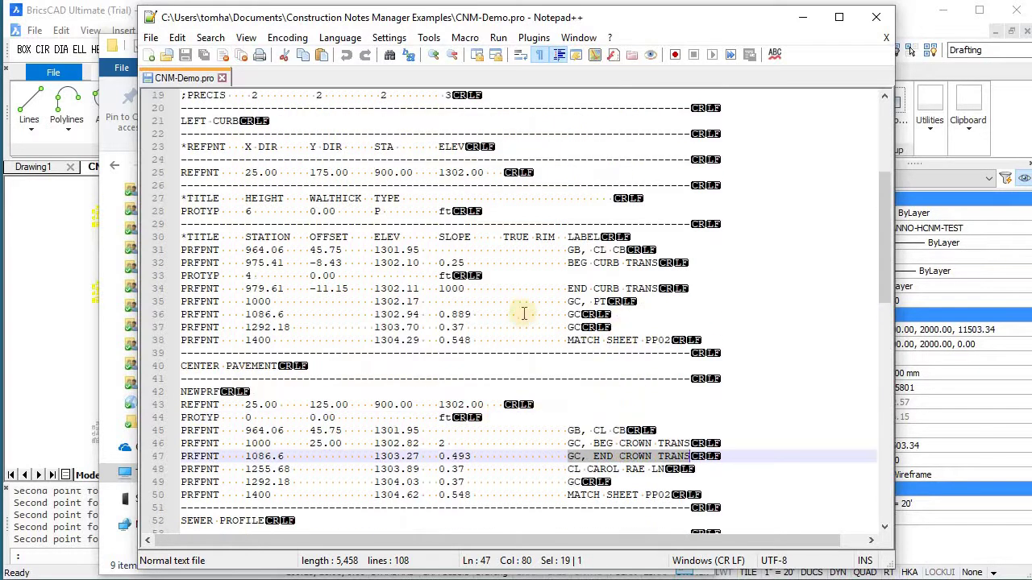
{"action": "scroll", "coordinate": [444, 297], "scroll_direction": "up", "scroll_amount": 2}
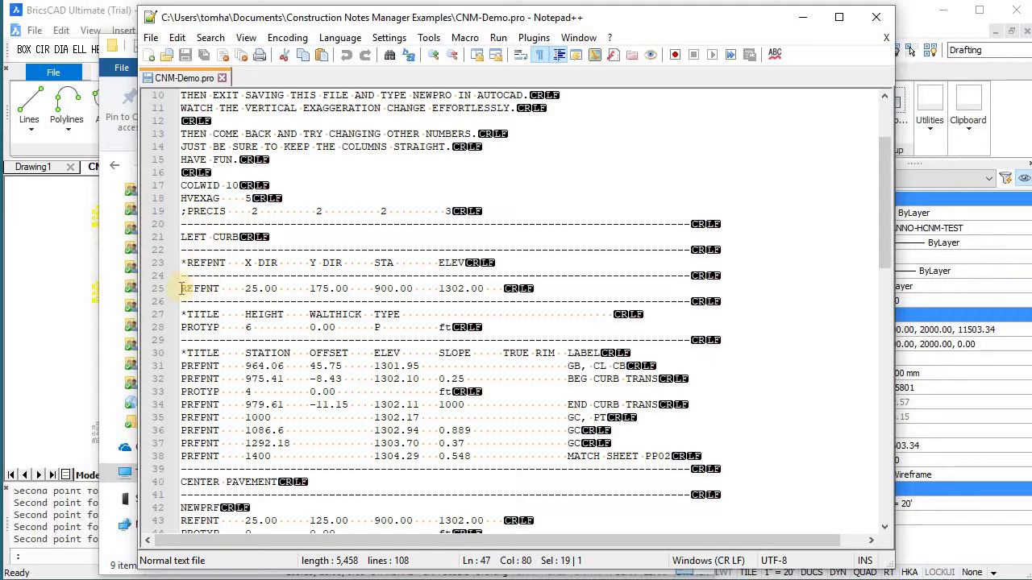
{"action": "left_click_drag", "start_coordinate": [182, 289], "coordinate": [480, 289]}
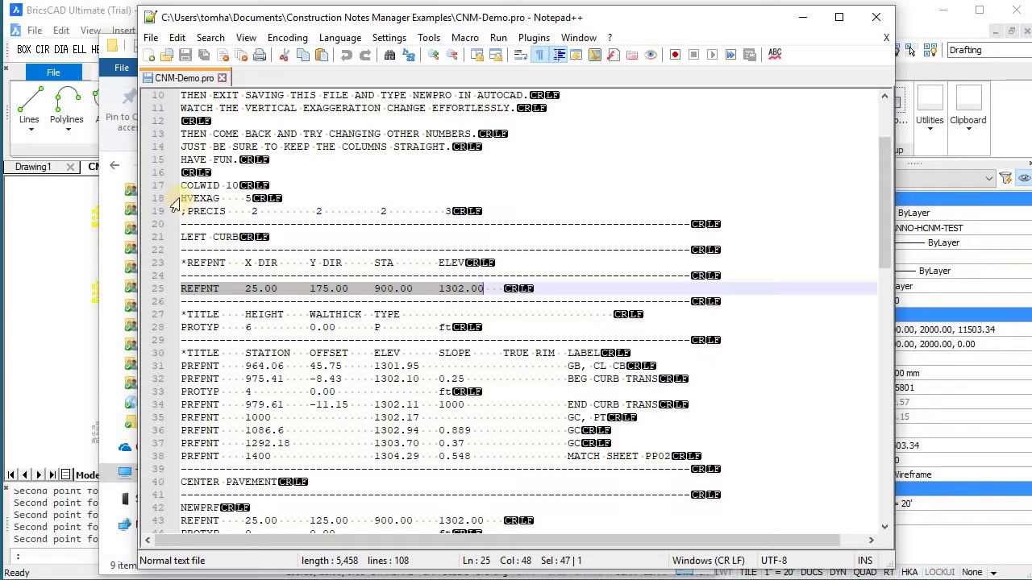
{"action": "left_click_drag", "start_coordinate": [182, 199], "coordinate": [247, 199]}
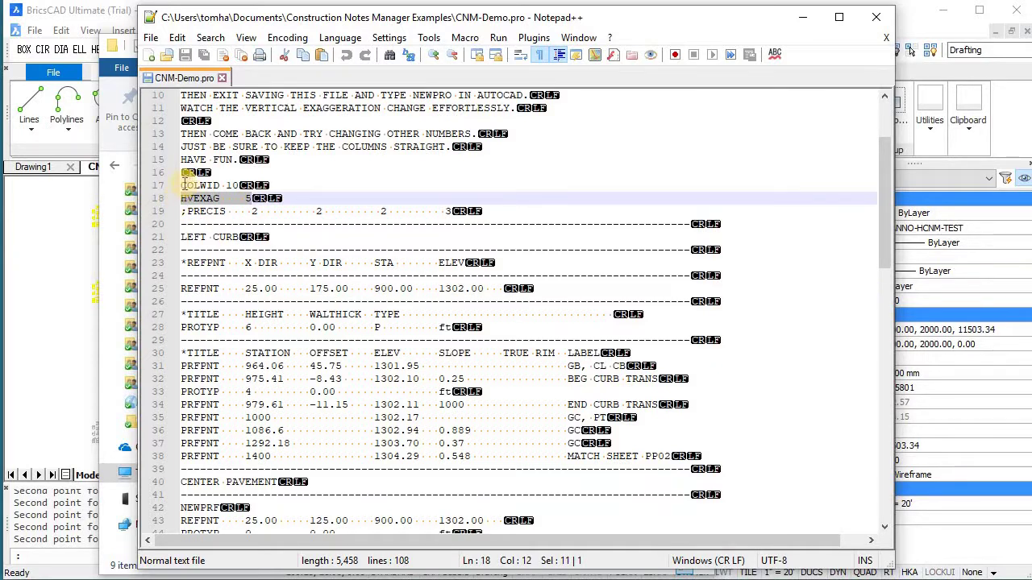
{"action": "left_click_drag", "start_coordinate": [182, 185], "coordinate": [234, 187]}
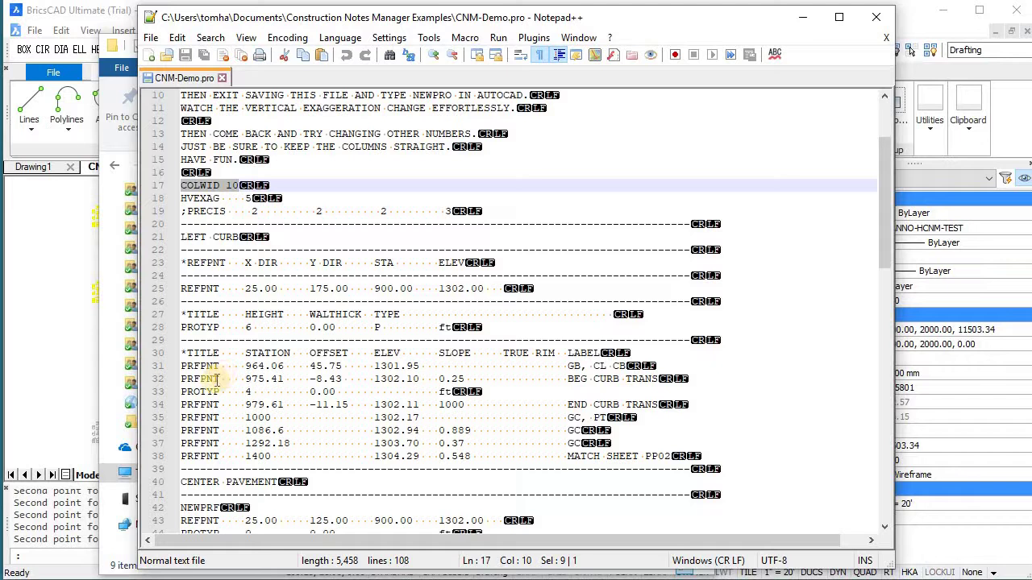
- Highlight the PROTYP 4 and station 979.61 lines under LEFT CURB, and close CNM-Demo.pro and Notepad++ to return to BricsCAD
{"action": "scroll", "coordinate": [216, 379], "scroll_direction": "down", "scroll_amount": 1}
{"action": "left_click_drag", "start_coordinate": [184, 355], "coordinate": [482, 365]}
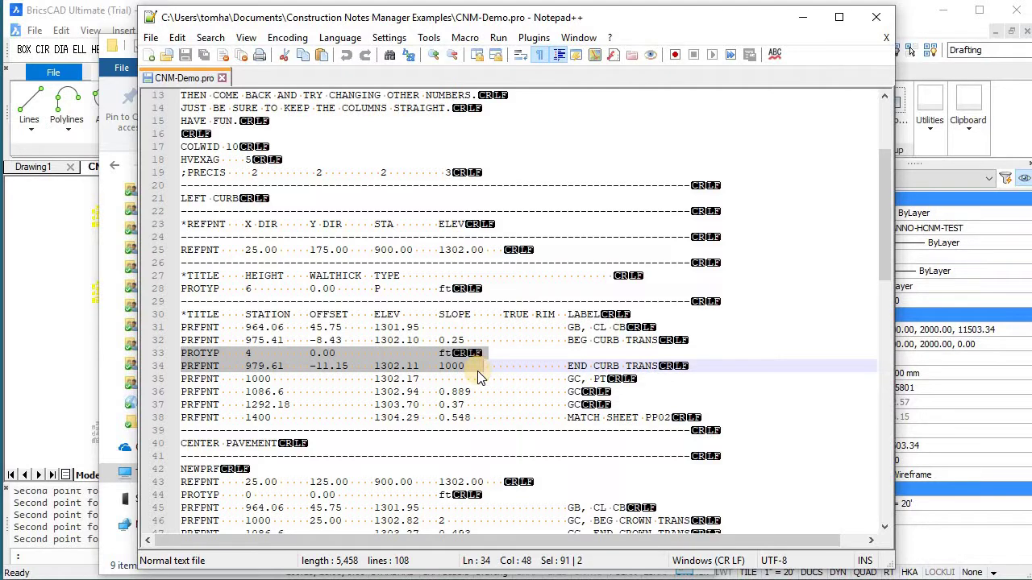
{"action": "scroll", "coordinate": [477, 371], "scroll_direction": "up", "scroll_amount": 4}
{"action": "scroll", "coordinate": [478, 378], "scroll_direction": "down", "scroll_amount": 5}
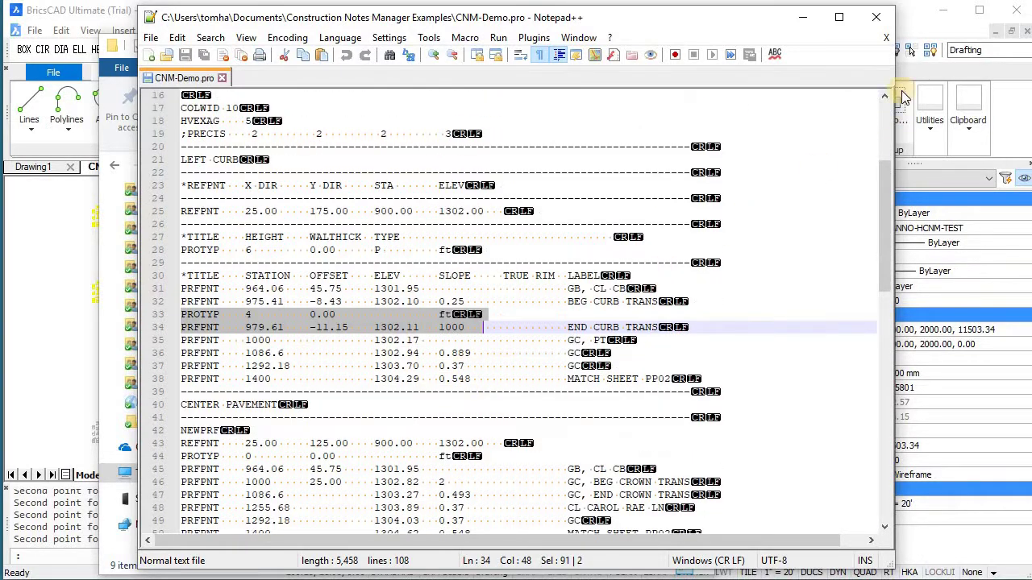
{"action": "left_click", "coordinate": [887, 40]}
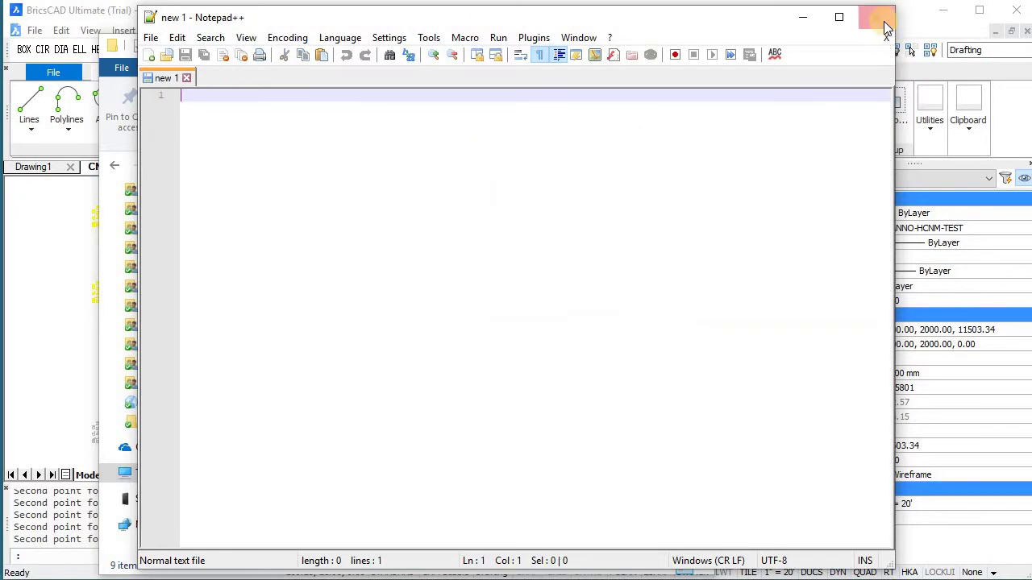
{"action": "left_click", "coordinate": [882, 19]}
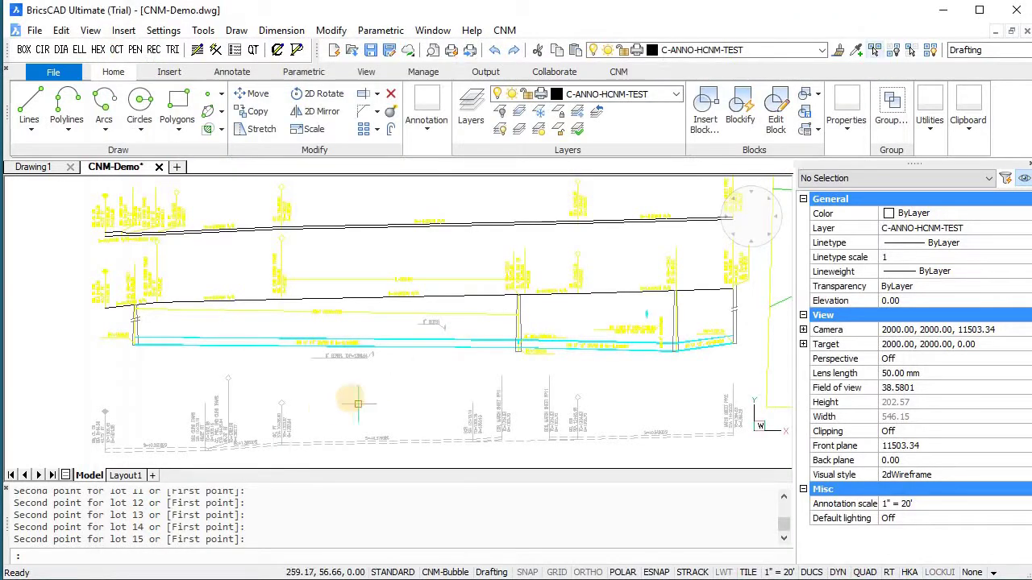
- Examine the pavement, sewer and gray curb profiles with their station and slope labels under the PROFILE DRAFTER title
{"action": "scroll", "coordinate": [404, 364], "scroll_direction": "up", "scroll_amount": 5}
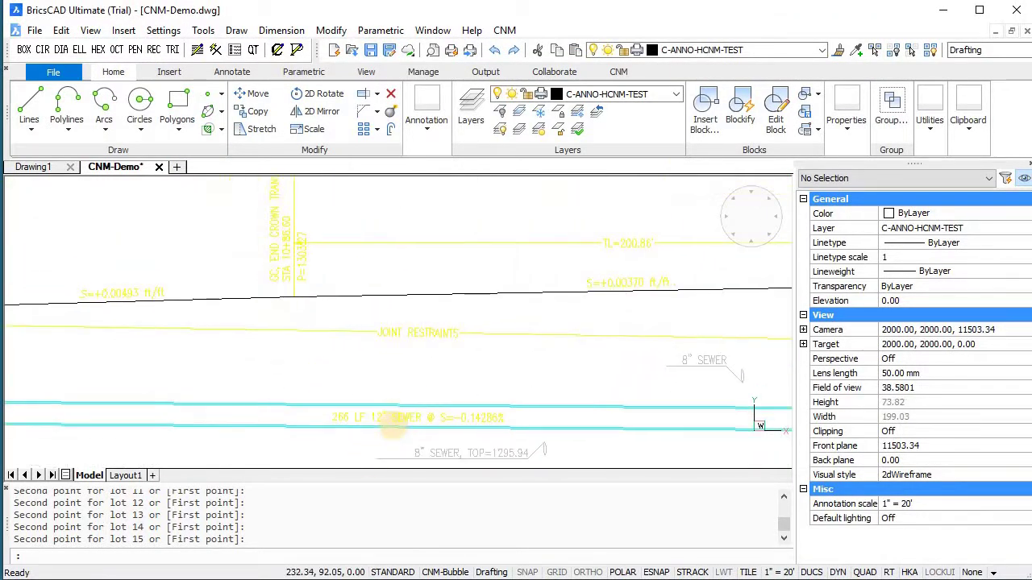
{"action": "scroll", "coordinate": [401, 397], "scroll_direction": "down", "scroll_amount": 5}
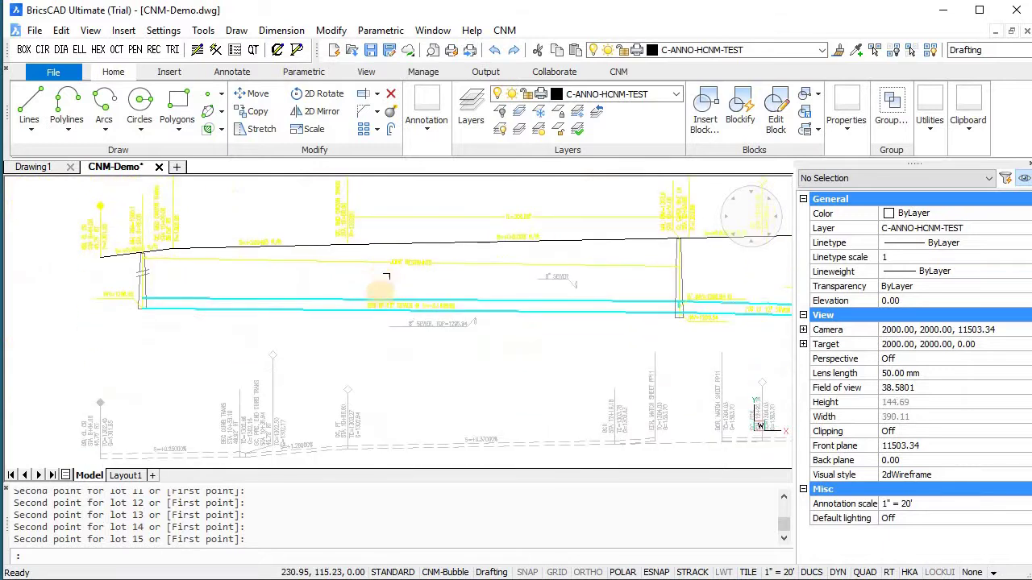
{"action": "scroll", "coordinate": [378, 395], "scroll_direction": "up", "scroll_amount": 6}
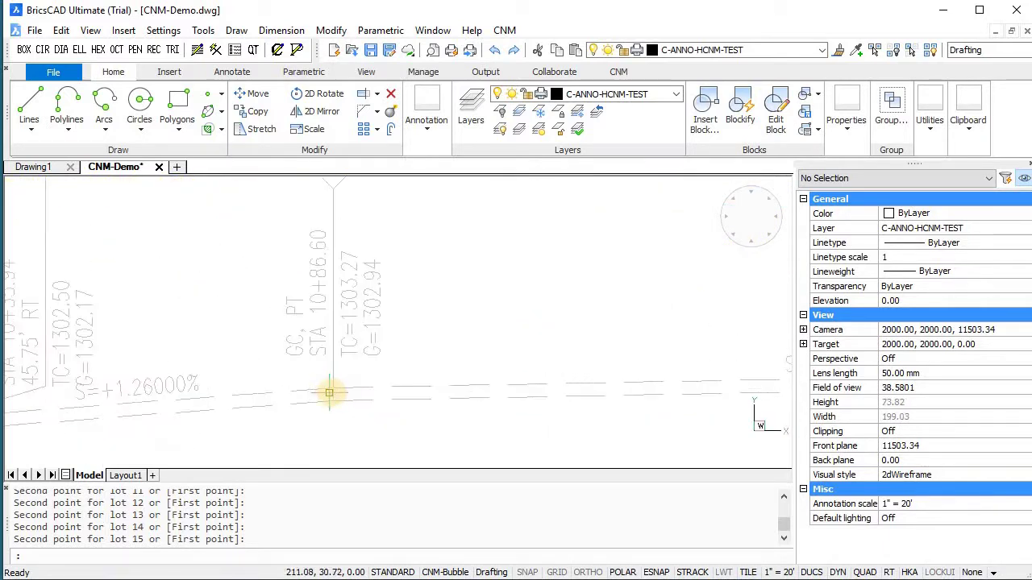
{"action": "scroll", "coordinate": [321, 352], "scroll_direction": "down", "scroll_amount": 2}
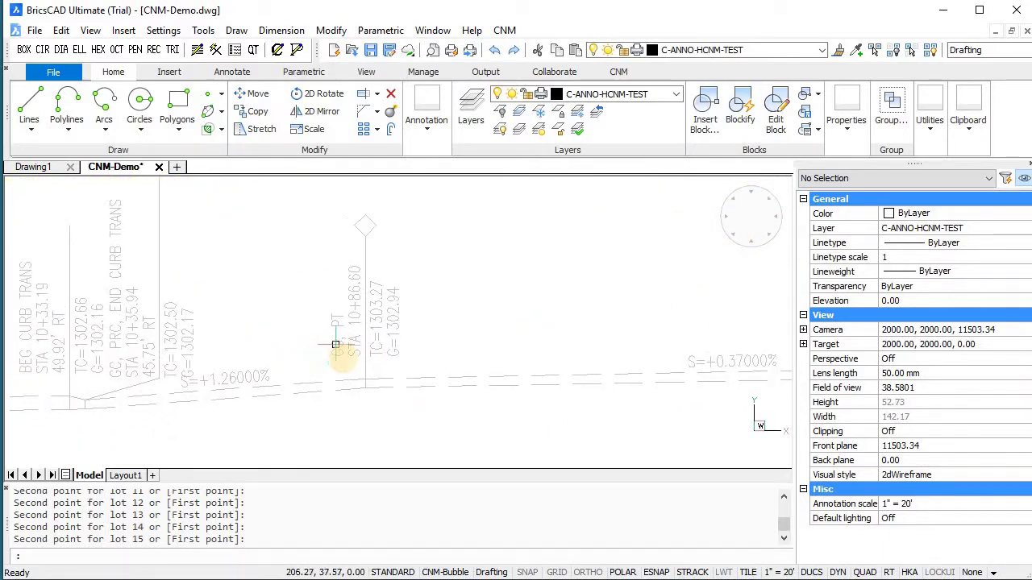
{"action": "scroll", "coordinate": [343, 372], "scroll_direction": "down", "scroll_amount": 1}
{"action": "scroll", "coordinate": [207, 412], "scroll_direction": "down", "scroll_amount": 1}
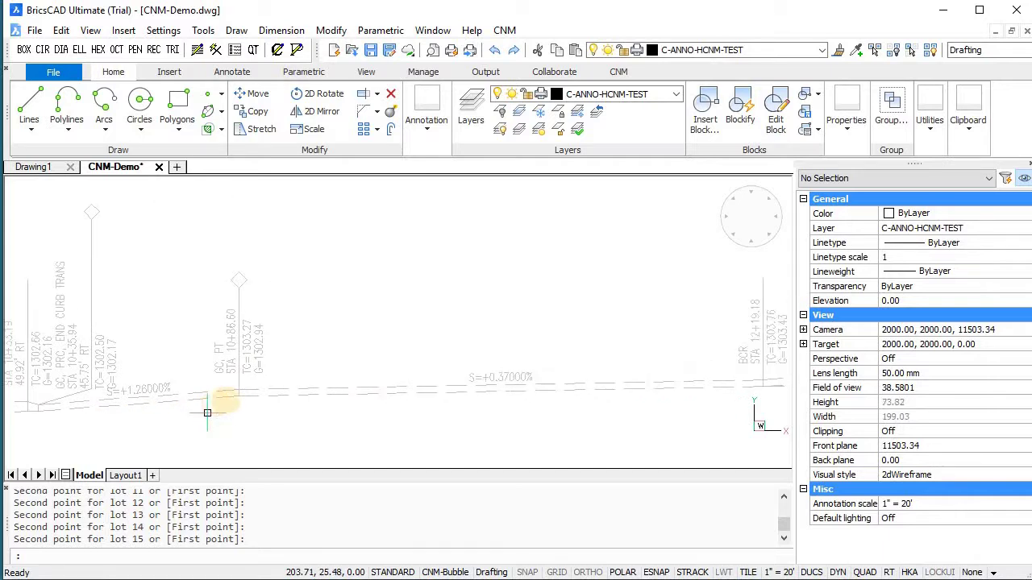
{"action": "scroll", "coordinate": [207, 413], "scroll_direction": "down", "scroll_amount": 4}
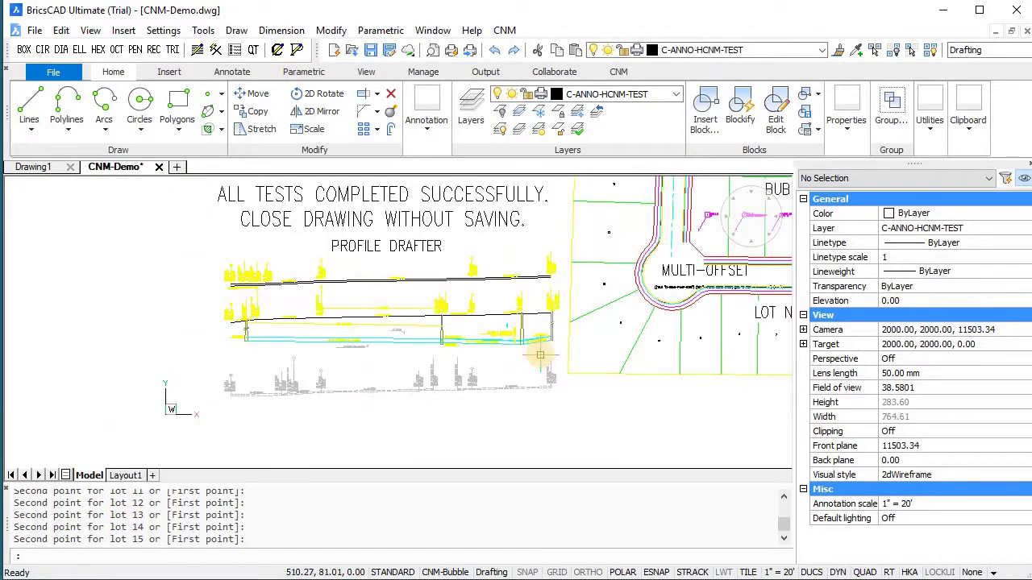
{"action": "scroll", "coordinate": [540, 353], "scroll_direction": "down", "scroll_amount": 1}
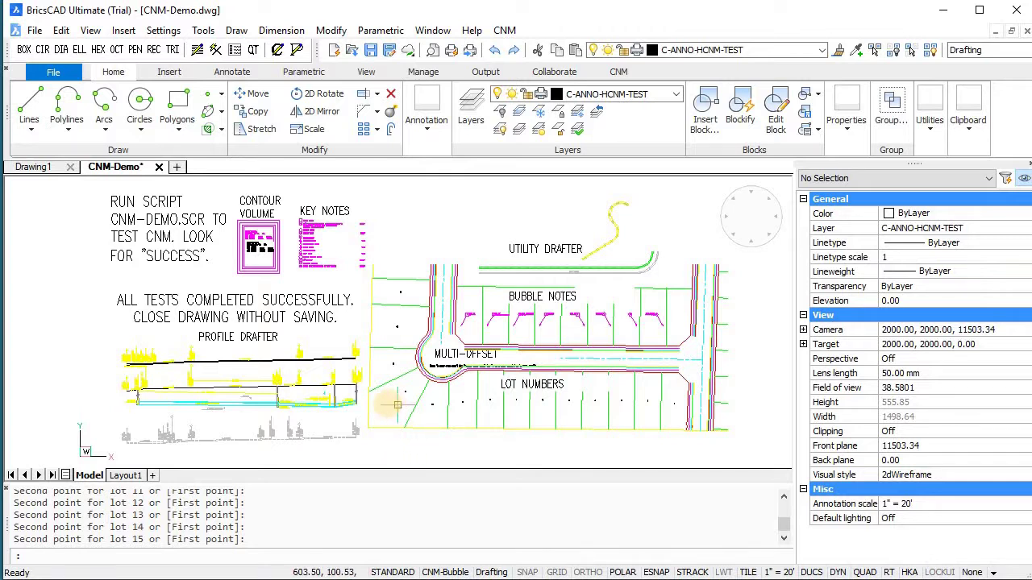
- Label the three green lot lines separating lots 9 through 12 at the cul-de-sac with their line data using BDL
{"action": "scroll", "coordinate": [393, 403], "scroll_direction": "up", "scroll_amount": 5}
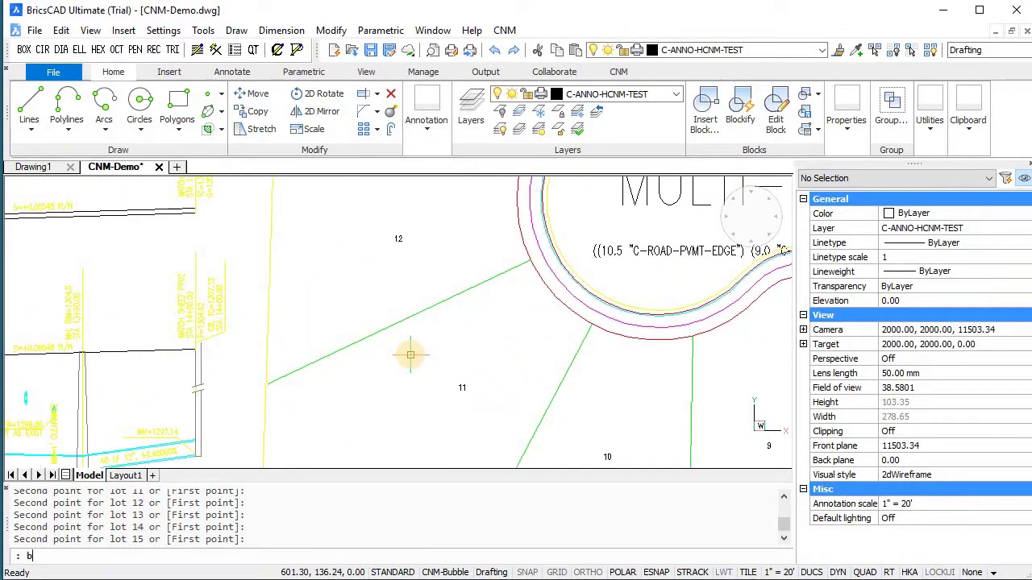
{"action": "type", "text": "dl"}
{"action": "key", "text": "Return"}
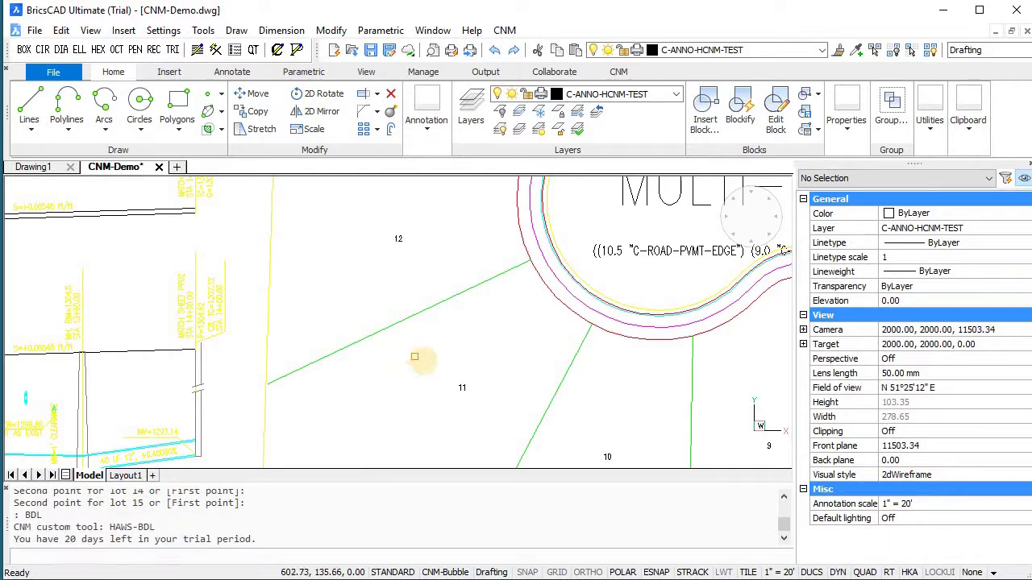
{"action": "left_click", "coordinate": [480, 284]}
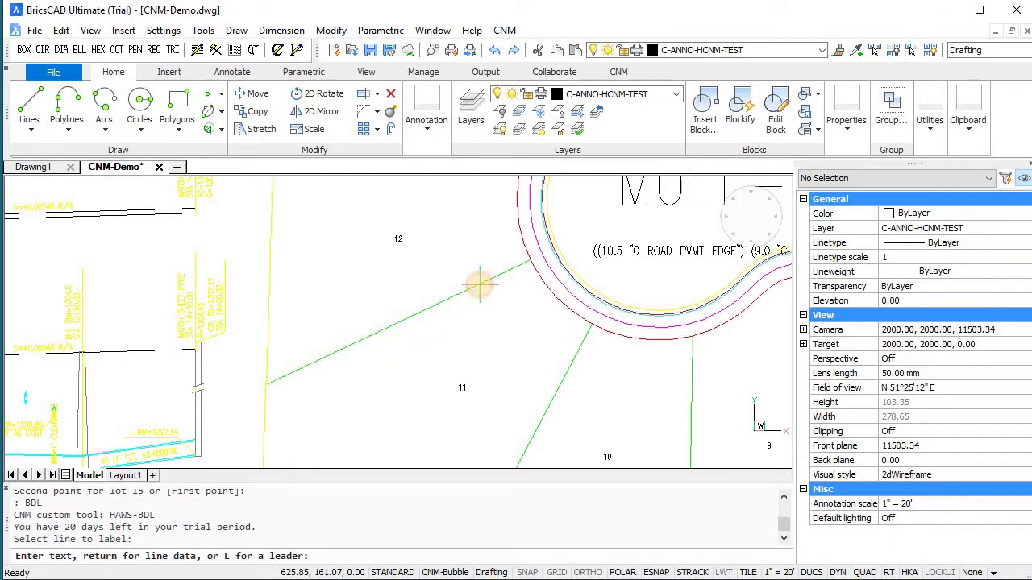
{"action": "key", "text": "Return"}
{"action": "key", "text": "Return"}
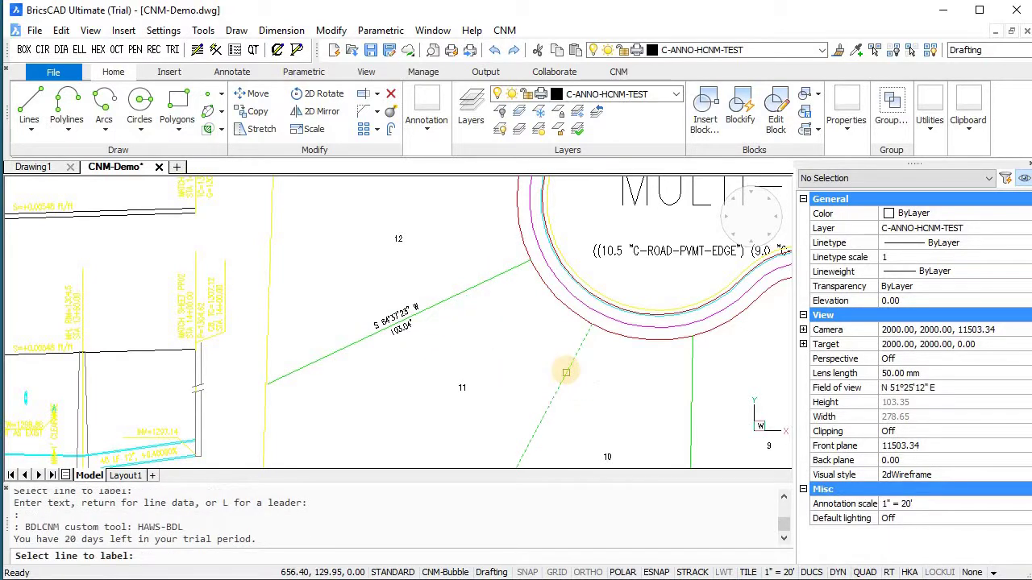
{"action": "left_click", "coordinate": [566, 370]}
{"action": "key", "text": "Return"}
{"action": "key", "text": "Return"}
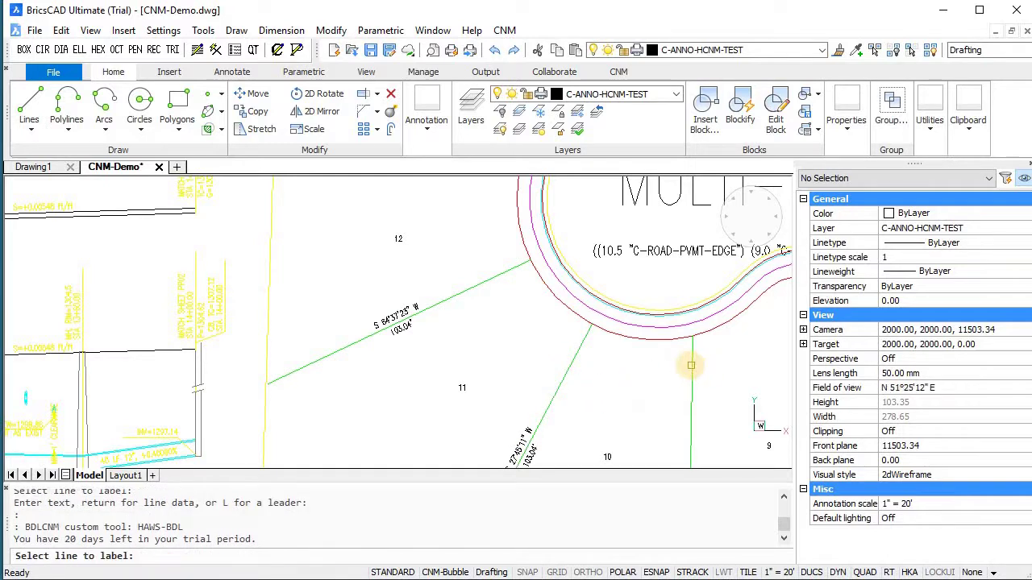
{"action": "left_click", "coordinate": [690, 365]}
{"action": "scroll", "coordinate": [596, 364], "scroll_direction": "down", "scroll_amount": 3}
{"action": "key", "text": "Return"}
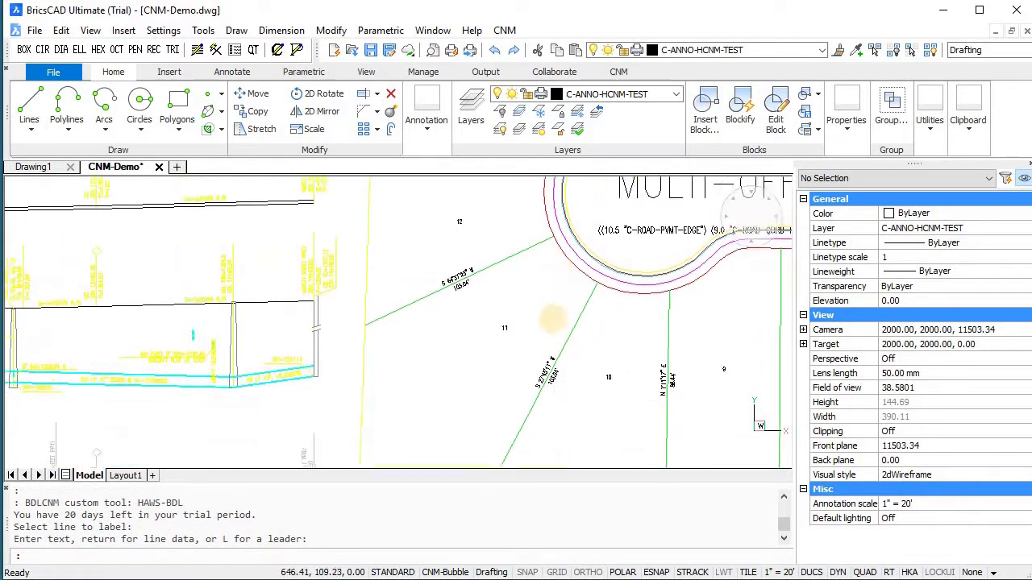
- Label the rear boundary of lot 10 with BDP line data, snapping to the outer endpoints of its two green side lines
{"action": "scroll", "coordinate": [536, 403], "scroll_direction": "up", "scroll_amount": 2}
{"action": "scroll", "coordinate": [525, 411], "scroll_direction": "up", "scroll_amount": 1}
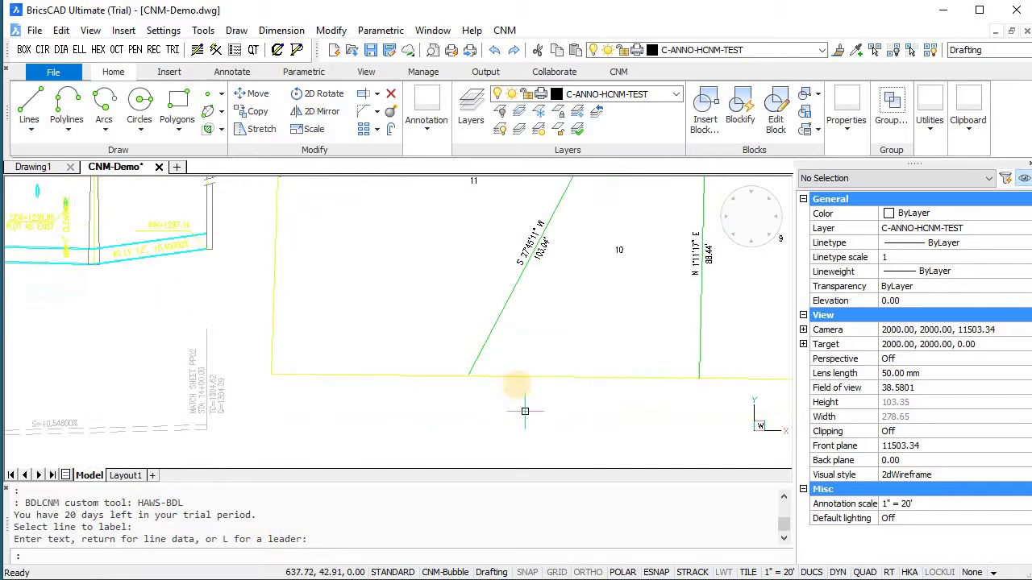
{"action": "type", "text": "bdp"}
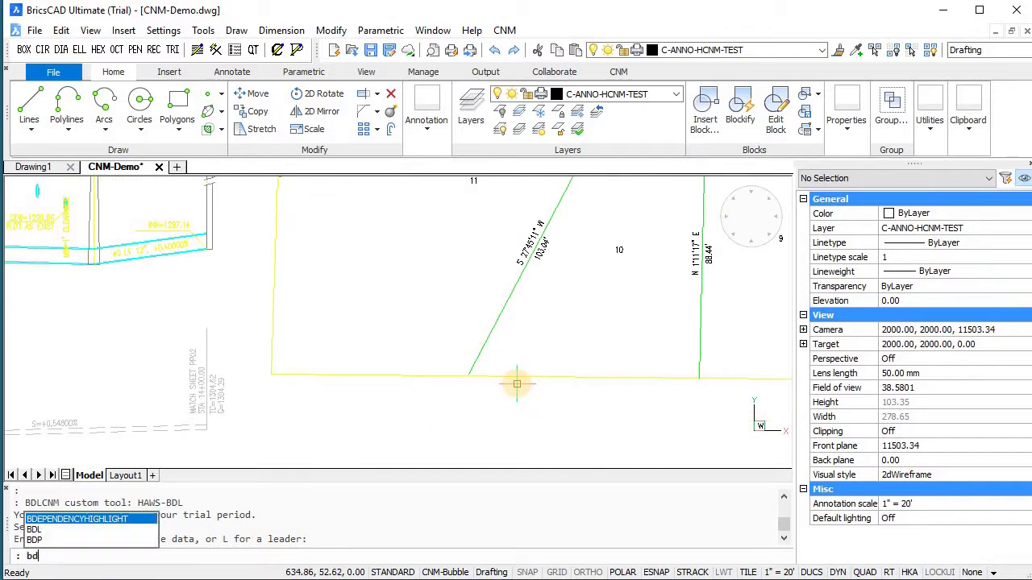
{"action": "key", "text": "Return"}
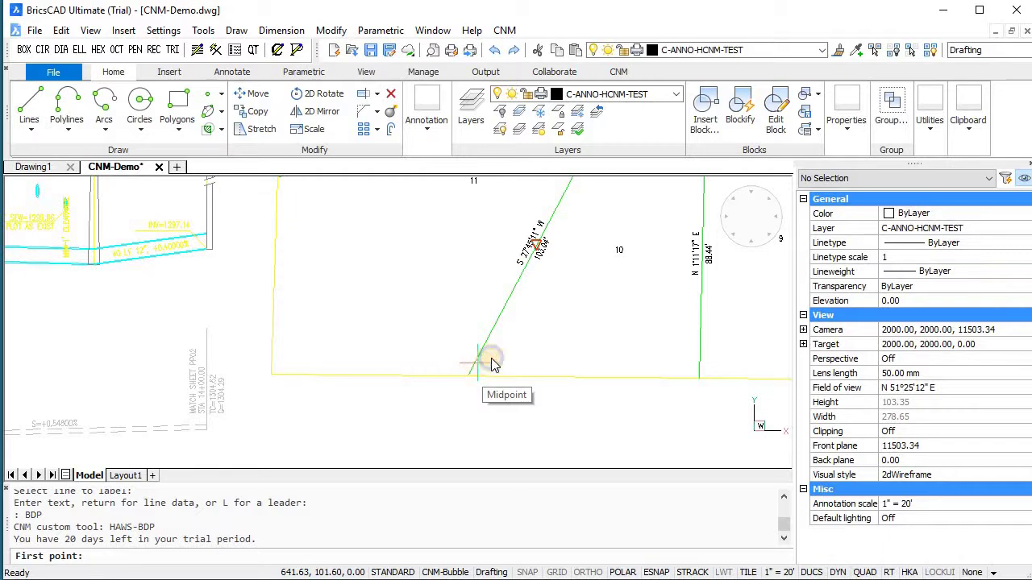
{"action": "right_click", "coordinate": [494, 364], "text": "shift"}
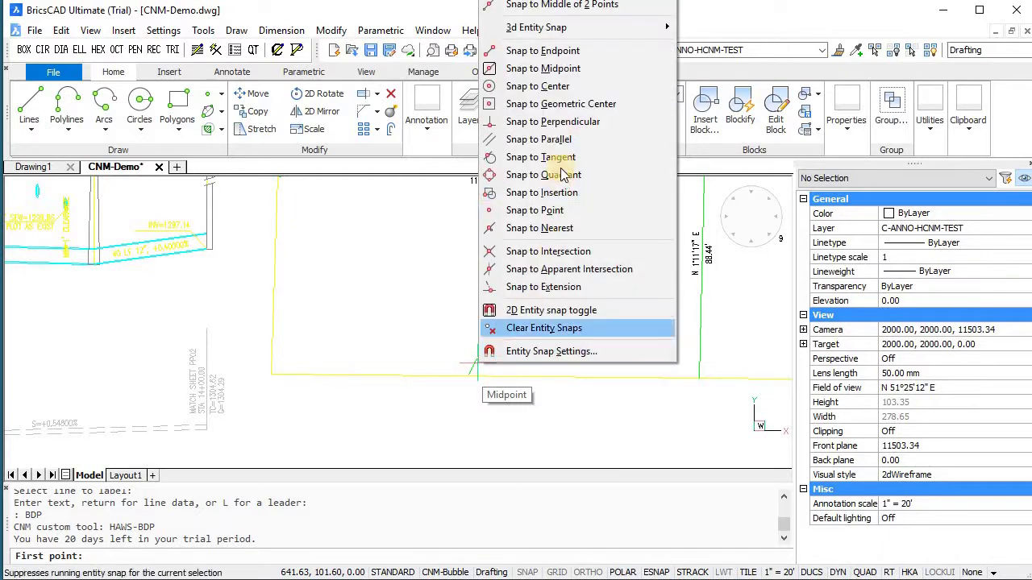
{"action": "left_click", "coordinate": [540, 50]}
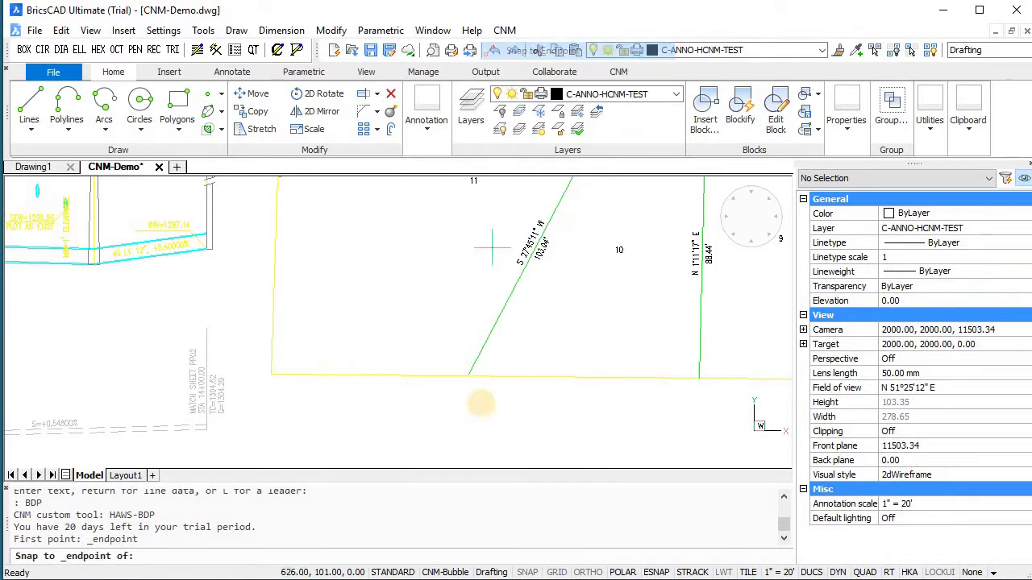
{"action": "left_click", "coordinate": [483, 335]}
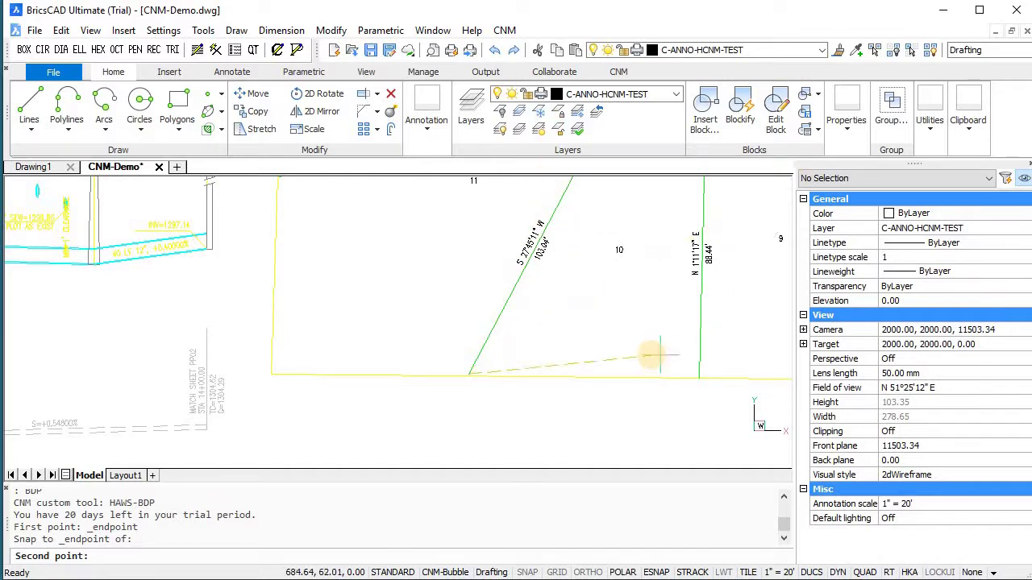
{"action": "right_click", "coordinate": [651, 352], "text": "shift"}
{"action": "left_click", "coordinate": [715, 37]}
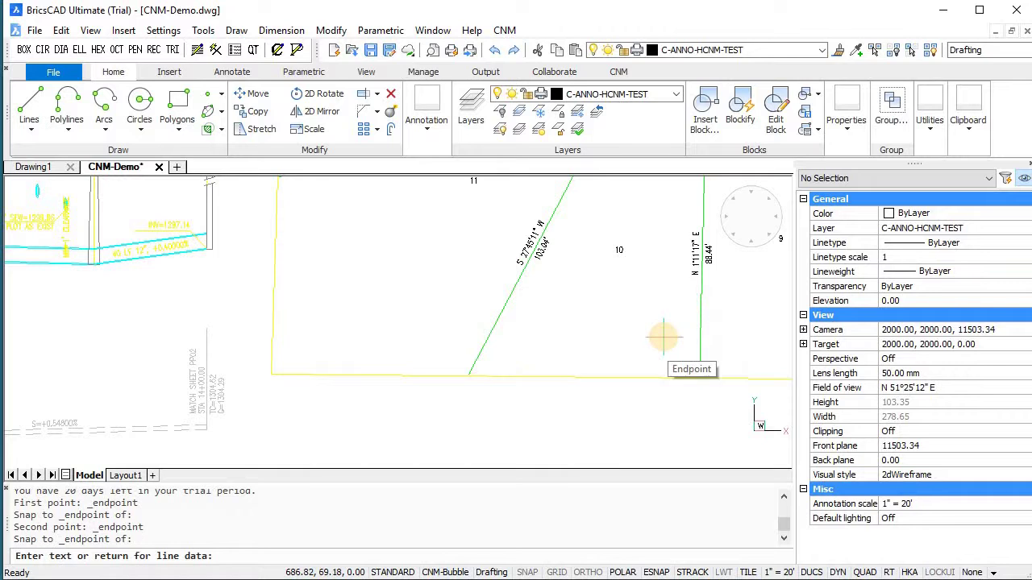
{"action": "key", "text": "Return"}
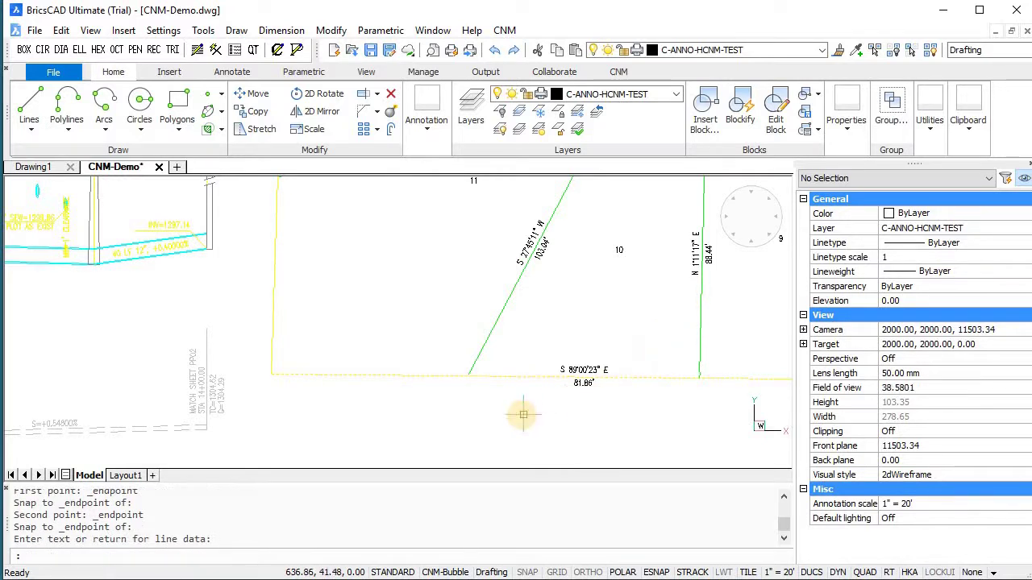
{"action": "scroll", "coordinate": [540, 355], "scroll_direction": "down", "scroll_amount": 2}
{"action": "scroll", "coordinate": [509, 484], "scroll_direction": "up", "scroll_amount": 2}
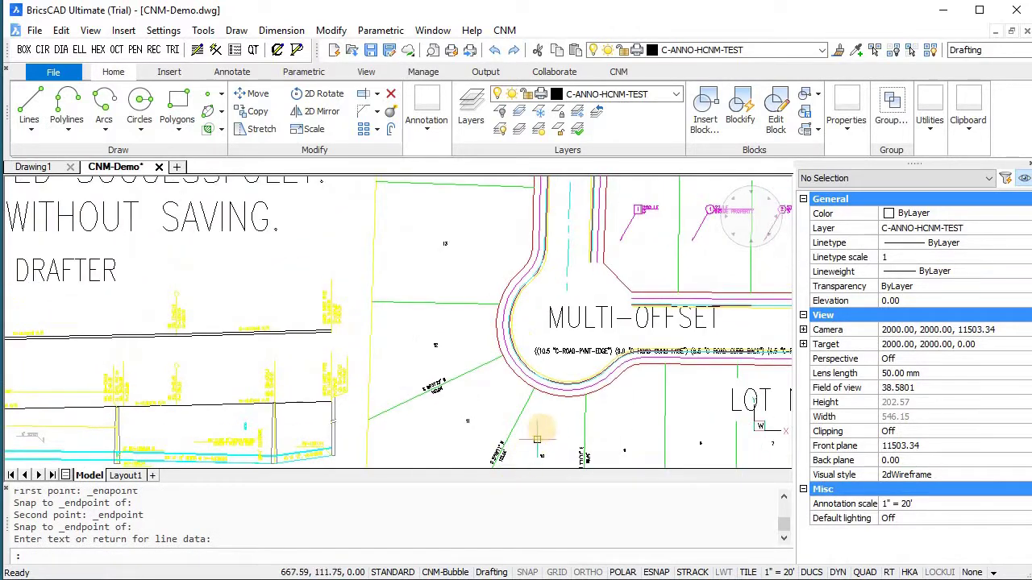
- Label the diagonal right-of-way line at the street corner with BDL, placing its line data on a leader inside the lot
{"action": "scroll", "coordinate": [617, 286], "scroll_direction": "up", "scroll_amount": 1}
{"action": "scroll", "coordinate": [617, 286], "scroll_direction": "up", "scroll_amount": 3}
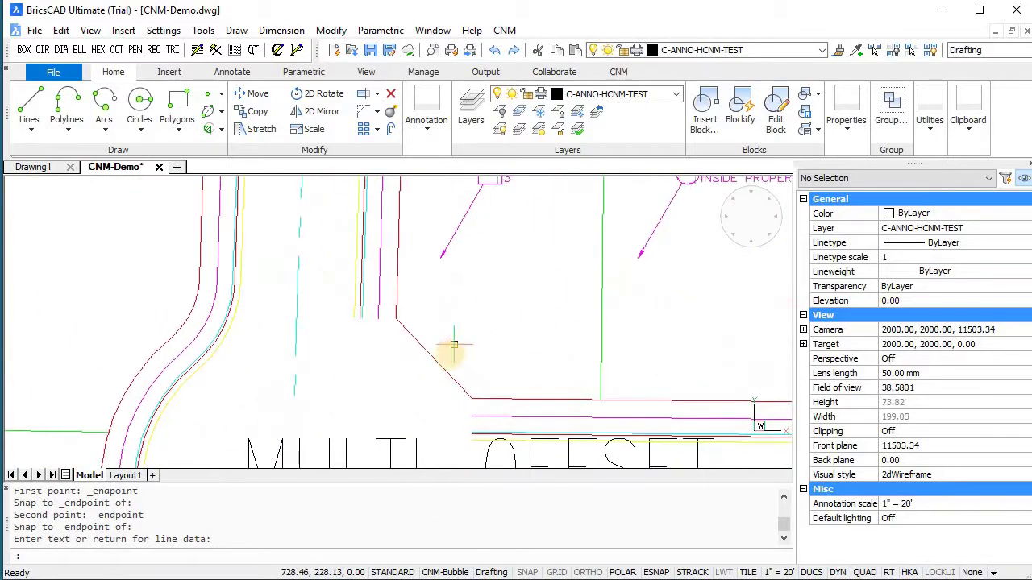
{"action": "key", "text": "Escape"}
{"action": "key", "text": "Escape"}
{"action": "key", "text": "Escape"}
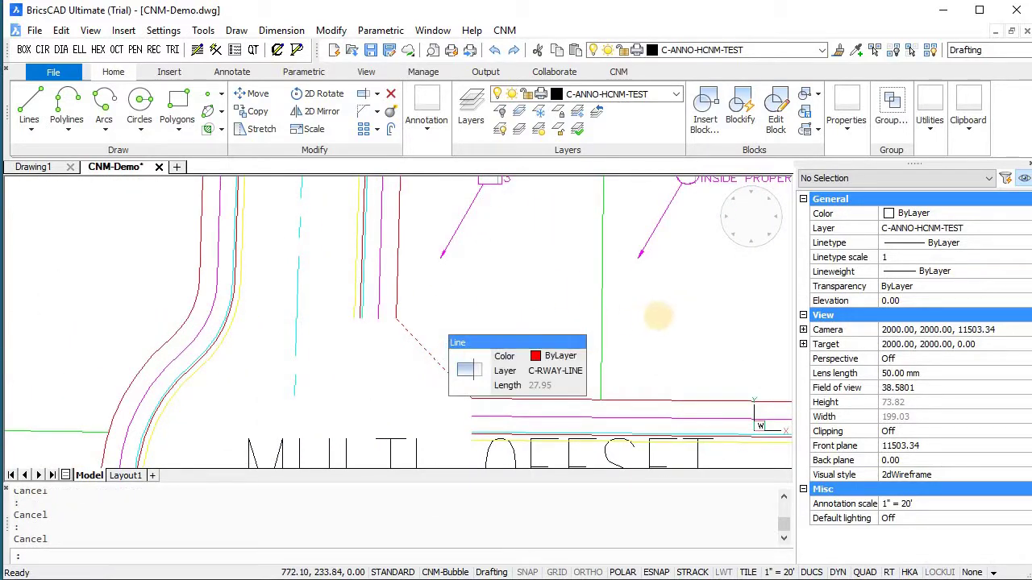
{"action": "type", "text": "bdl"}
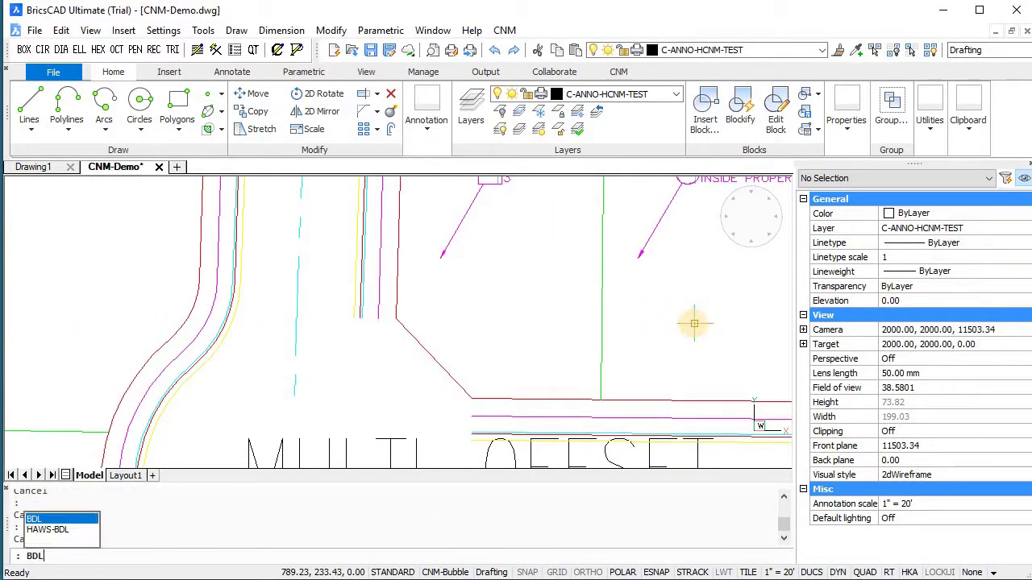
{"action": "key", "text": "Return"}
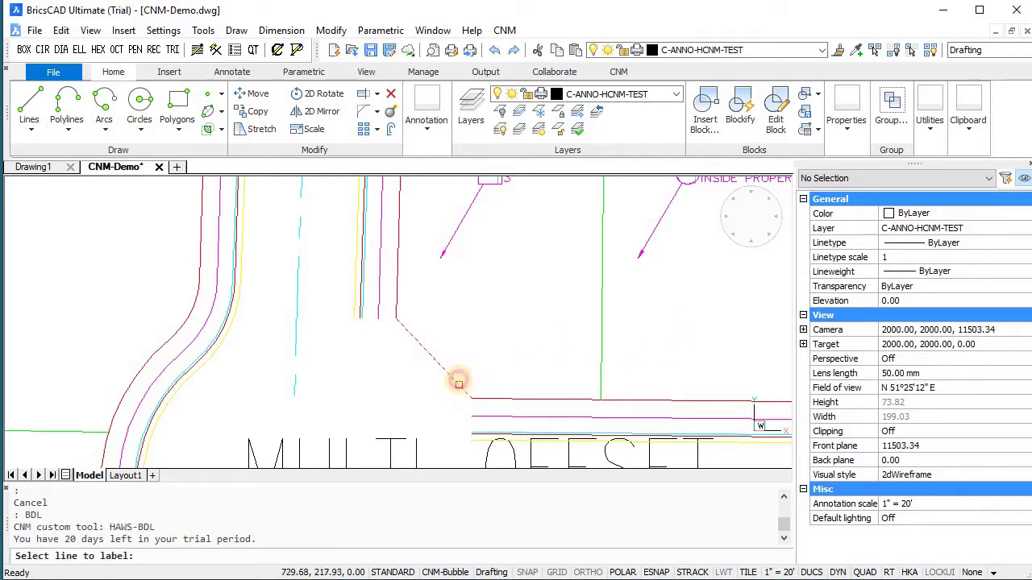
{"action": "left_click", "coordinate": [458, 383]}
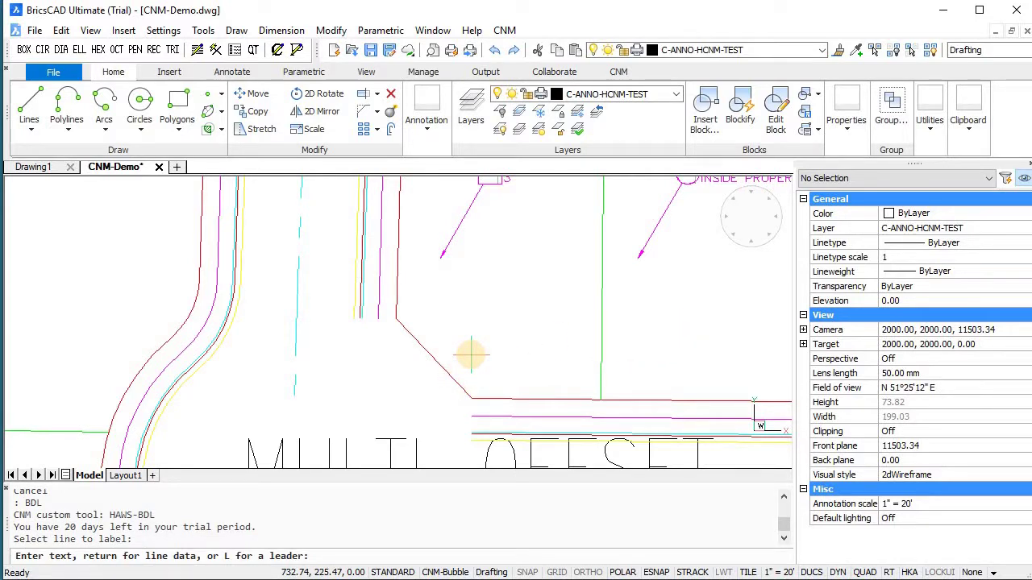
{"action": "type", "text": "l"}
{"action": "key", "text": "Return"}
{"action": "left_click", "coordinate": [492, 355]}
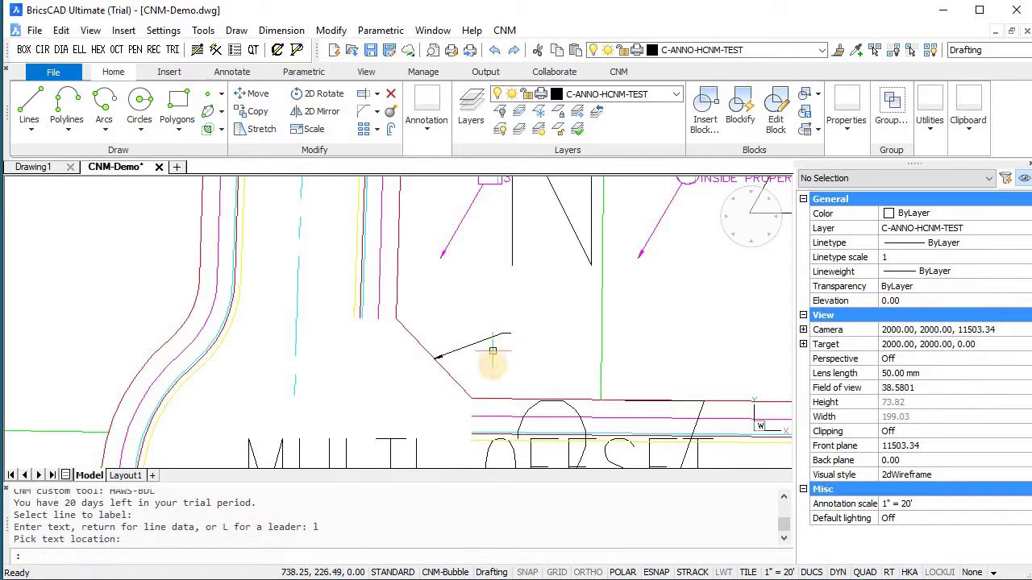
- Set the paper text height of the diagonal line's leader label to 0.10
{"action": "scroll", "coordinate": [524, 347], "scroll_direction": "down", "scroll_amount": 4}
{"action": "scroll", "coordinate": [532, 345], "scroll_direction": "down", "scroll_amount": 2}
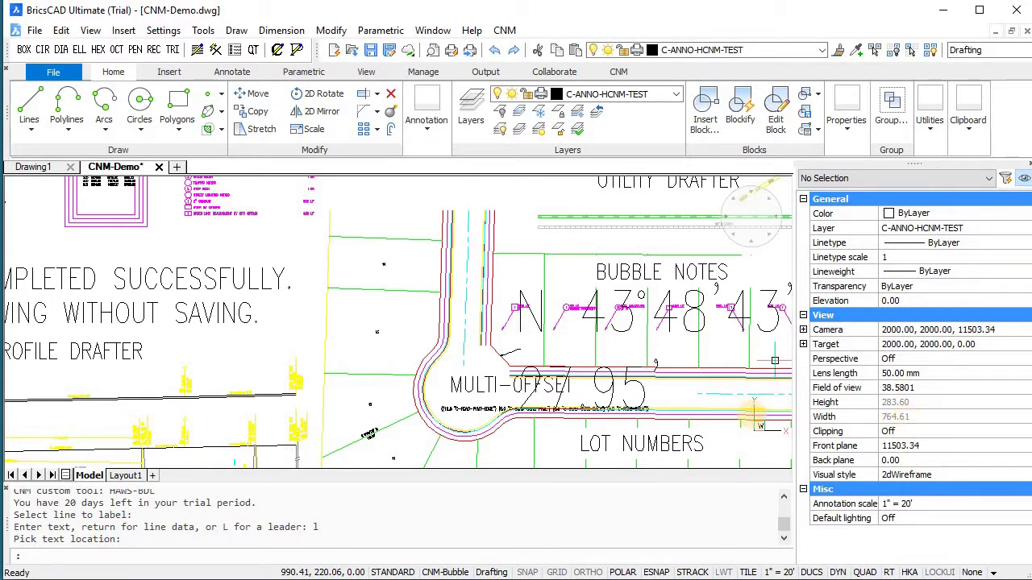
{"action": "left_click", "coordinate": [623, 385]}
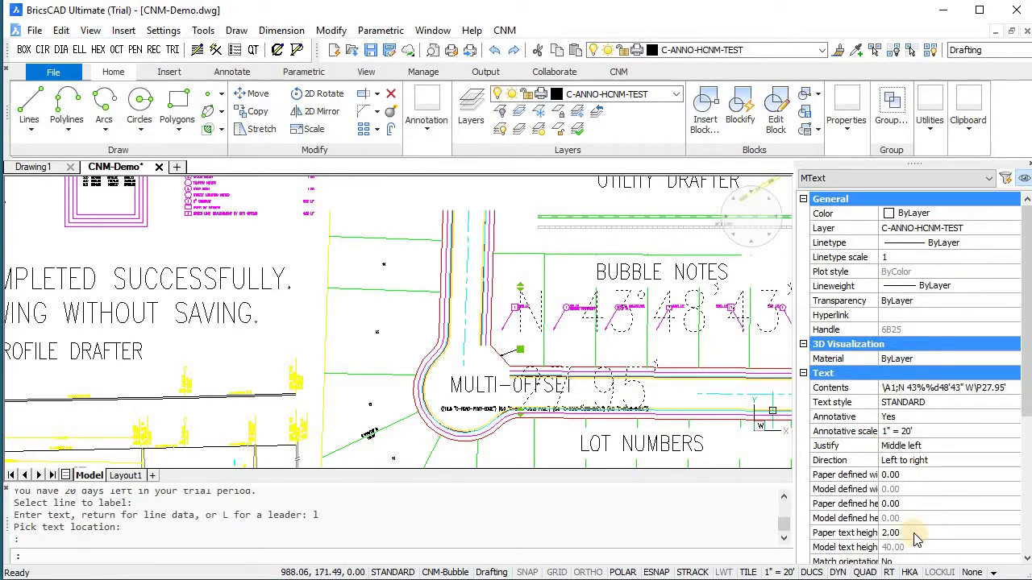
{"action": "left_click", "coordinate": [915, 533]}
{"action": "type", "text": "."}
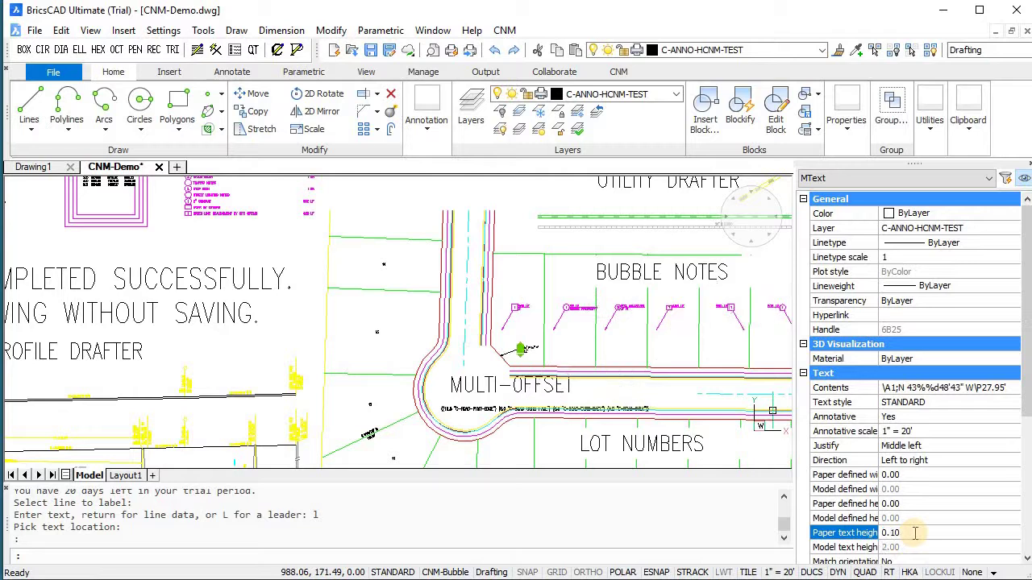
{"action": "type", "text": "08"}
{"action": "key", "text": "Return"}
{"action": "key", "text": "Escape"}
{"action": "scroll", "coordinate": [549, 407], "scroll_direction": "up", "scroll_amount": 2}
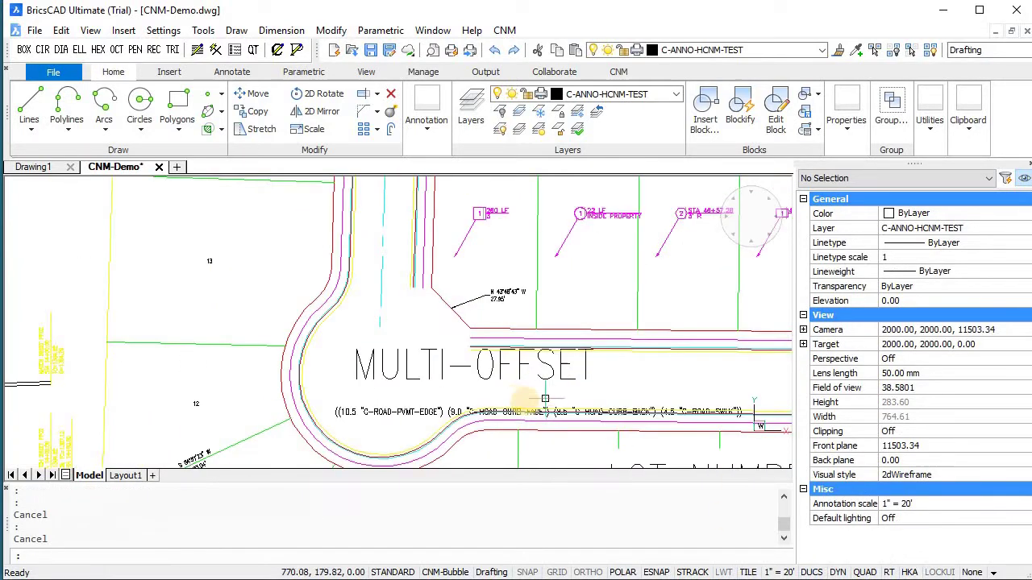
{"action": "scroll", "coordinate": [484, 443], "scroll_direction": "up", "scroll_amount": 2}
{"action": "middle_click_drag", "start_coordinate": [492, 459], "coordinate": [510, 456]}
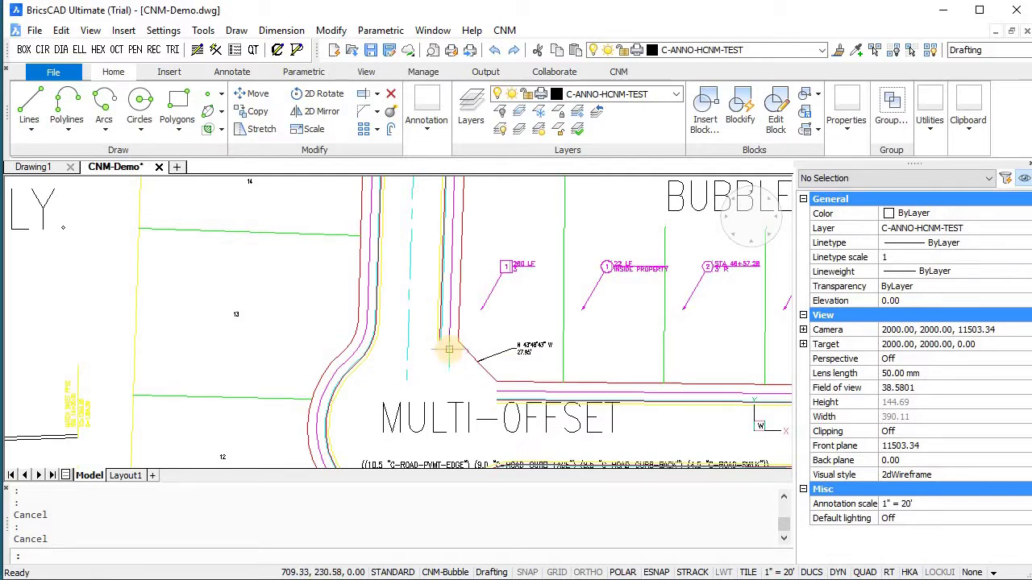
- Try to fillet the two curb-face lines at the street corner with MF, using a first radius of 20
{"action": "scroll", "coordinate": [369, 300], "scroll_direction": "up", "scroll_amount": 4}
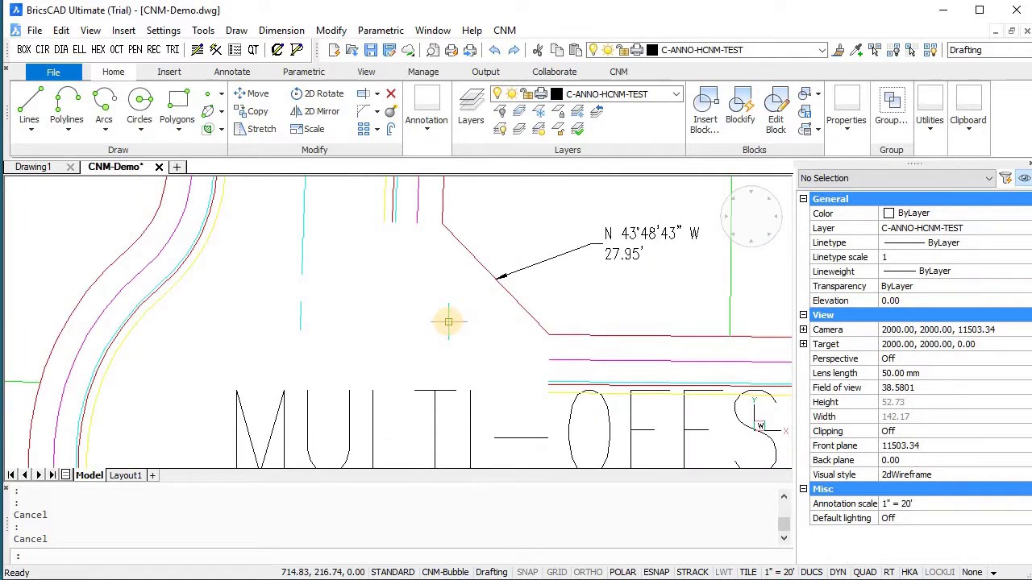
{"action": "type", "text": "f"}
{"action": "key", "text": "Return"}
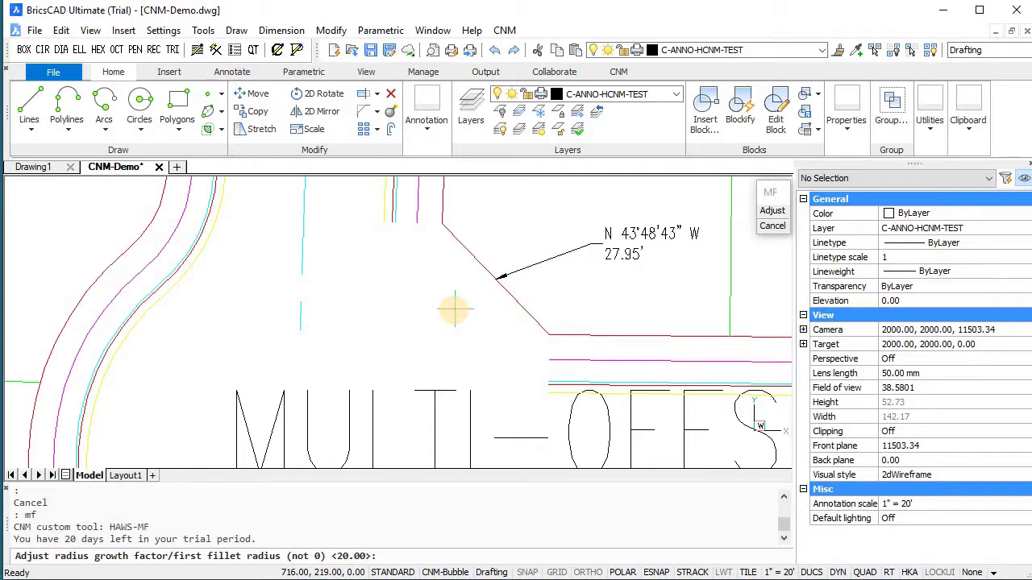
{"action": "type", "text": "0"}
{"action": "key", "text": "Return"}
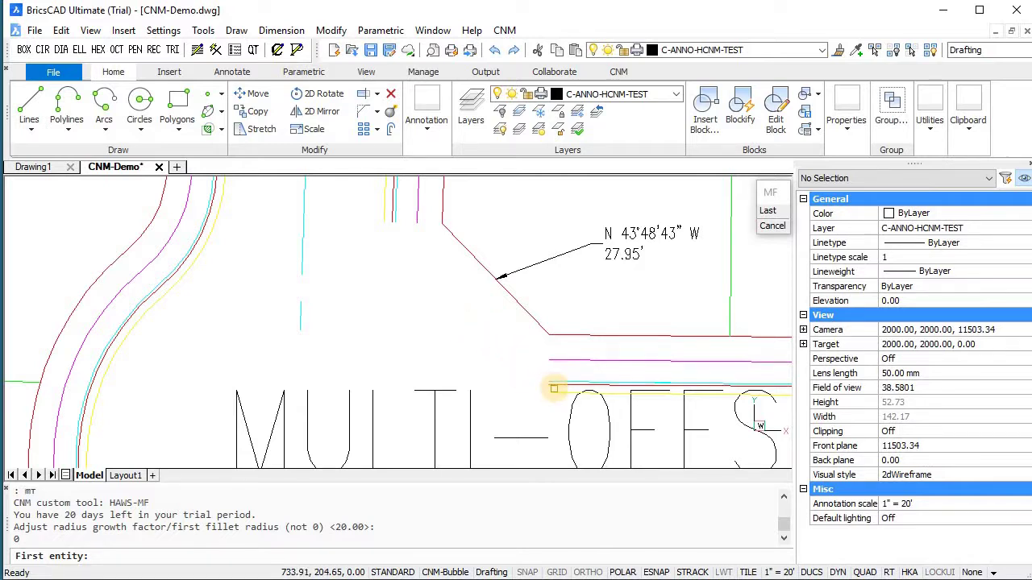
{"action": "left_click", "coordinate": [555, 387]}
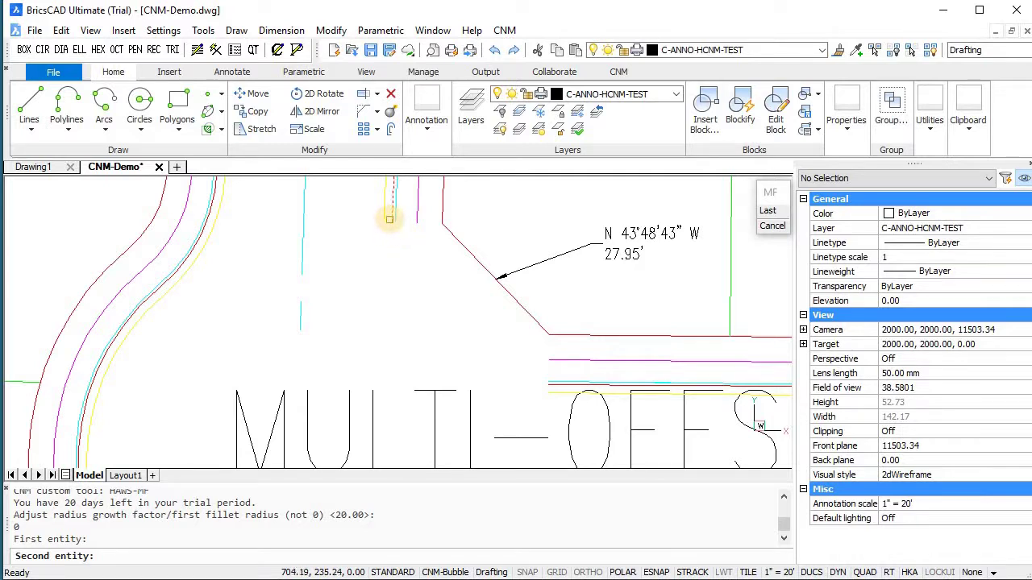
{"action": "left_click", "coordinate": [391, 218]}
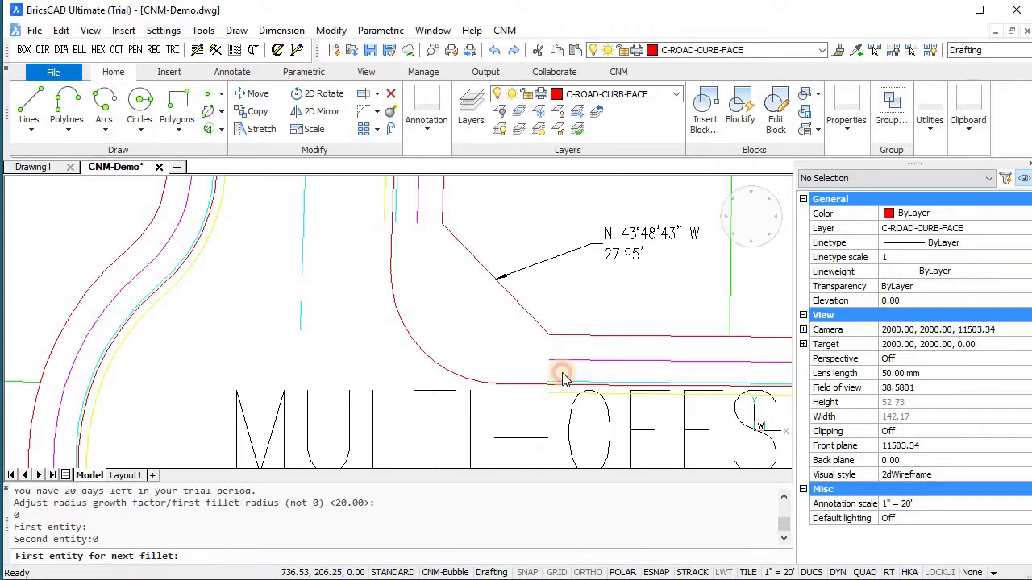
- Try to add matching MF fillets to the curb-back and pavement-edge line pairs at the street corner
{"action": "left_click", "coordinate": [566, 381]}
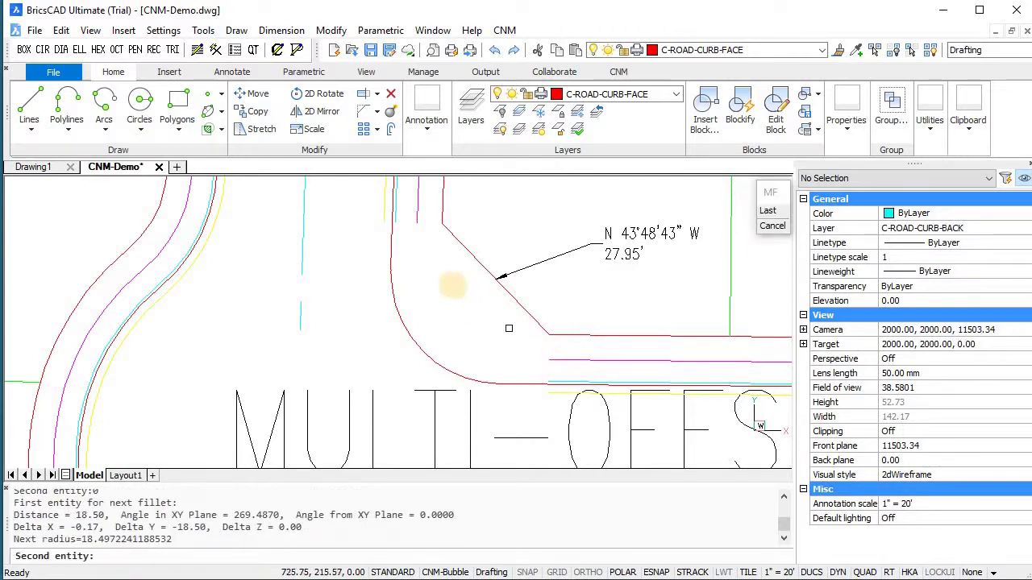
{"action": "left_click", "coordinate": [396, 219]}
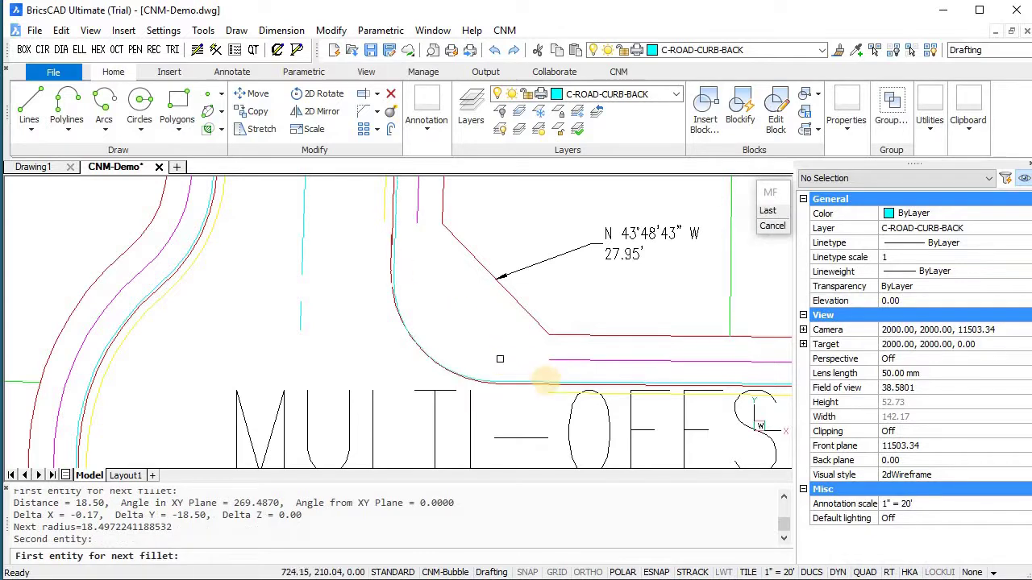
{"action": "left_click", "coordinate": [557, 394]}
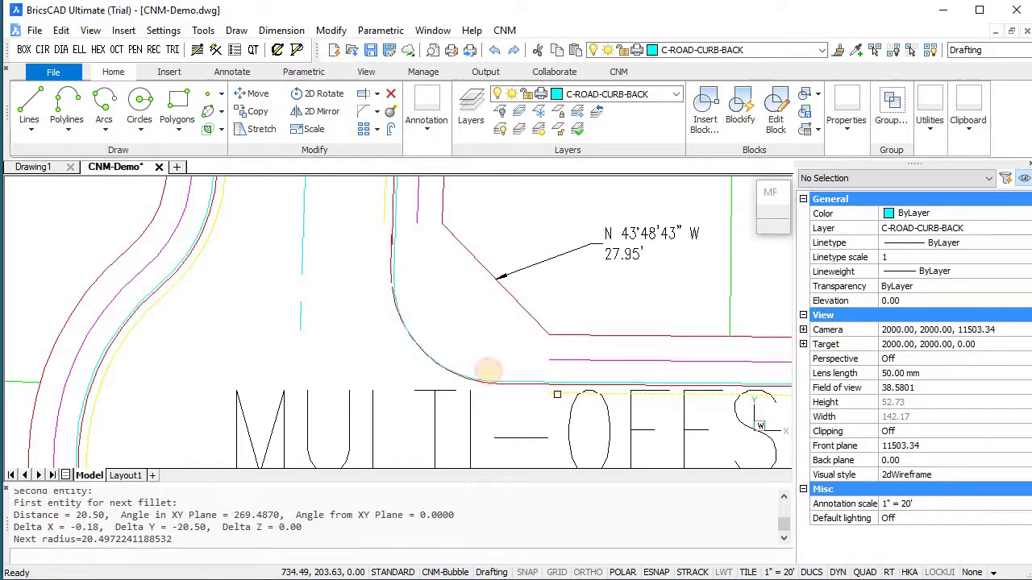
{"action": "left_click", "coordinate": [384, 214]}
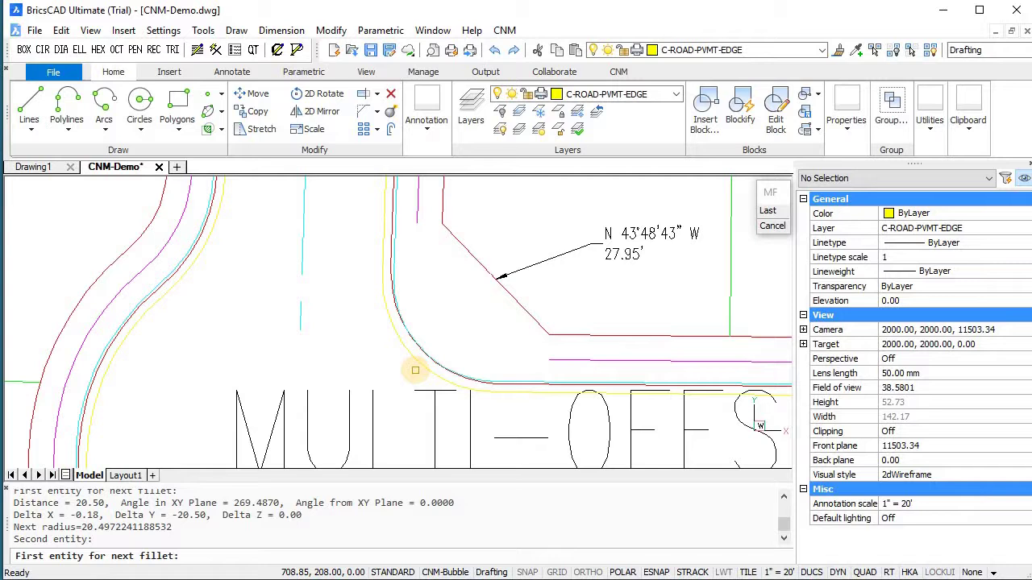
{"action": "scroll", "coordinate": [411, 352], "scroll_direction": "up", "scroll_amount": 2}
{"action": "scroll", "coordinate": [413, 351], "scroll_direction": "down", "scroll_amount": 2}
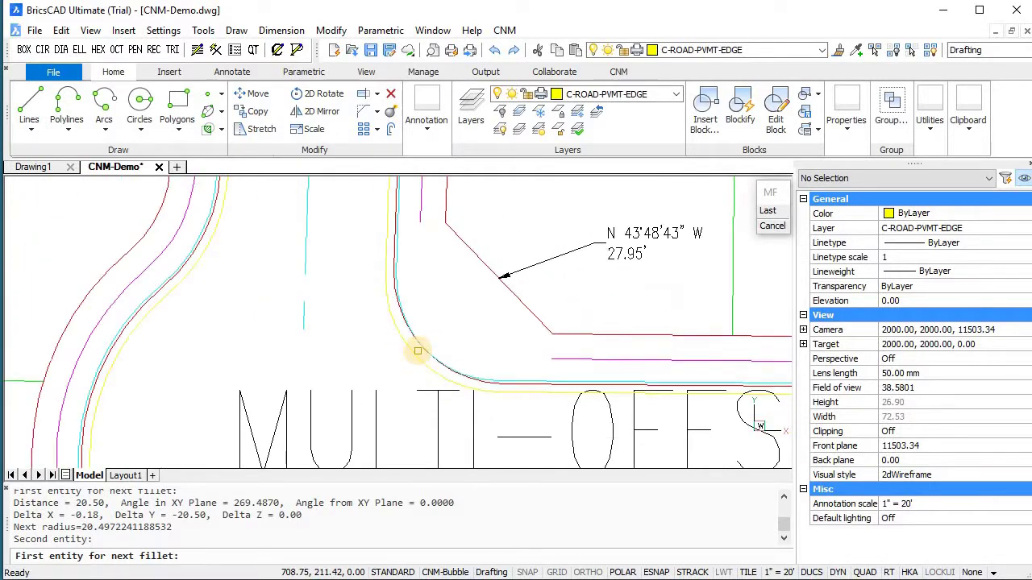
{"action": "key", "text": "Escape"}
{"action": "key", "text": "Escape"}
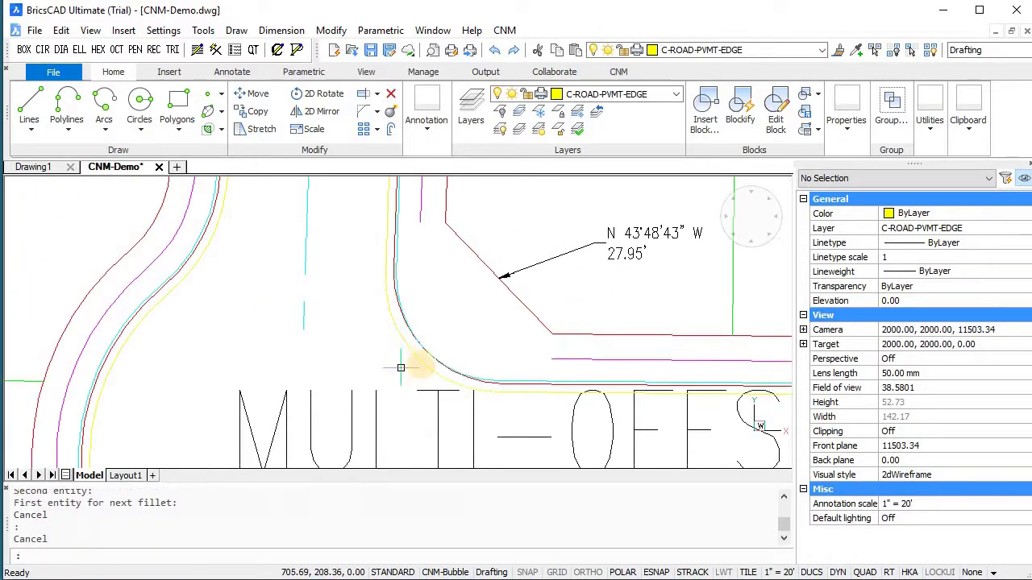
{"action": "scroll", "coordinate": [424, 359], "scroll_direction": "up", "scroll_amount": 2}
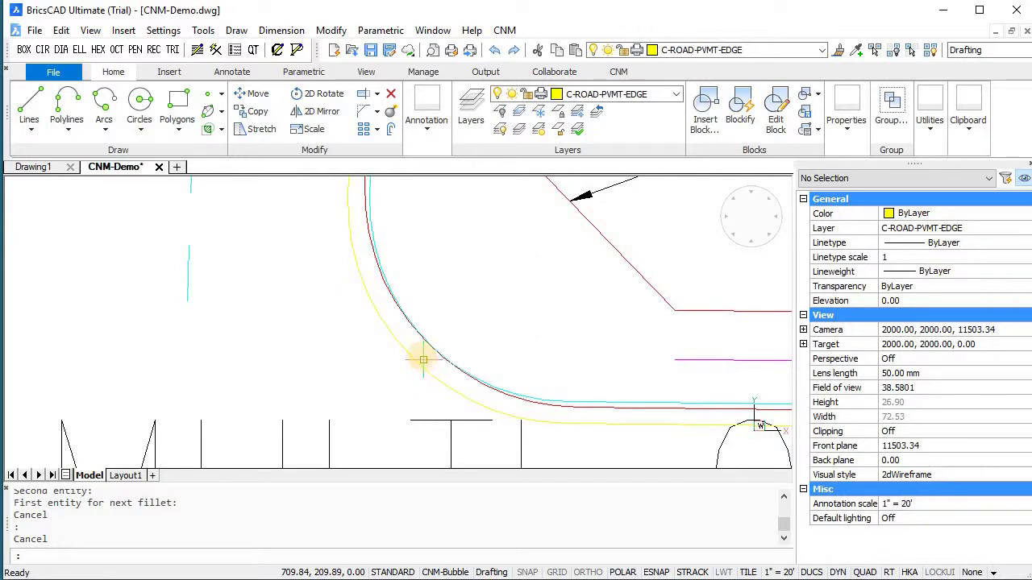
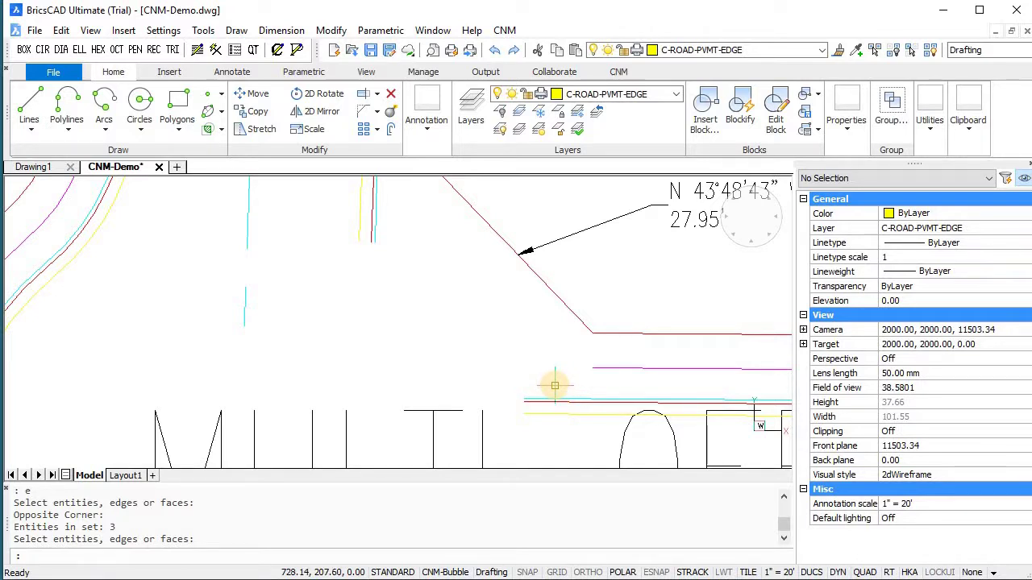
- Fillet the two red curb-face lines at the street corner with MF at a first radius of 20
{"action": "type", "text": "f"}
{"action": "key", "text": "Return"}
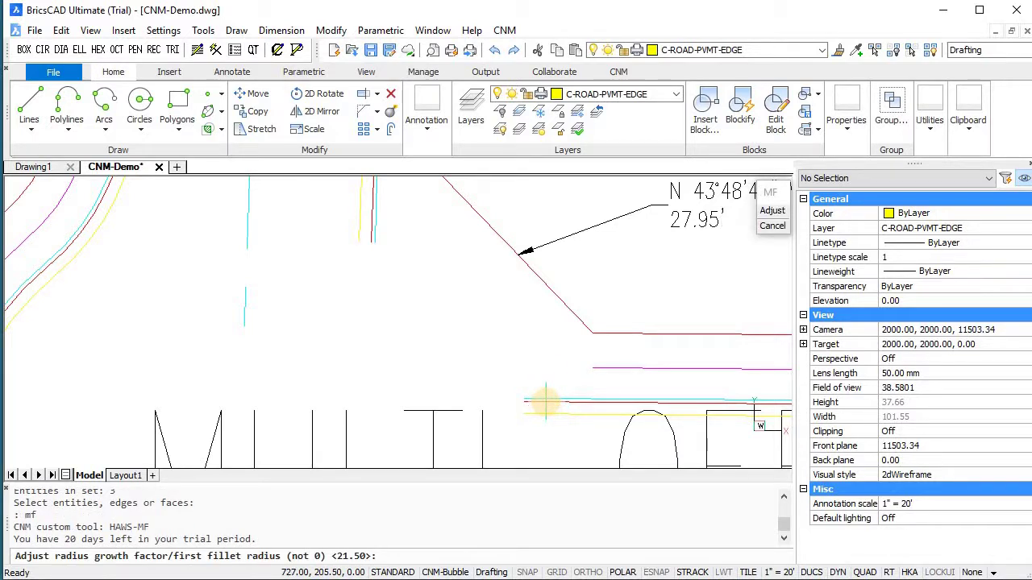
{"action": "type", "text": "20"}
{"action": "key", "text": "Return"}
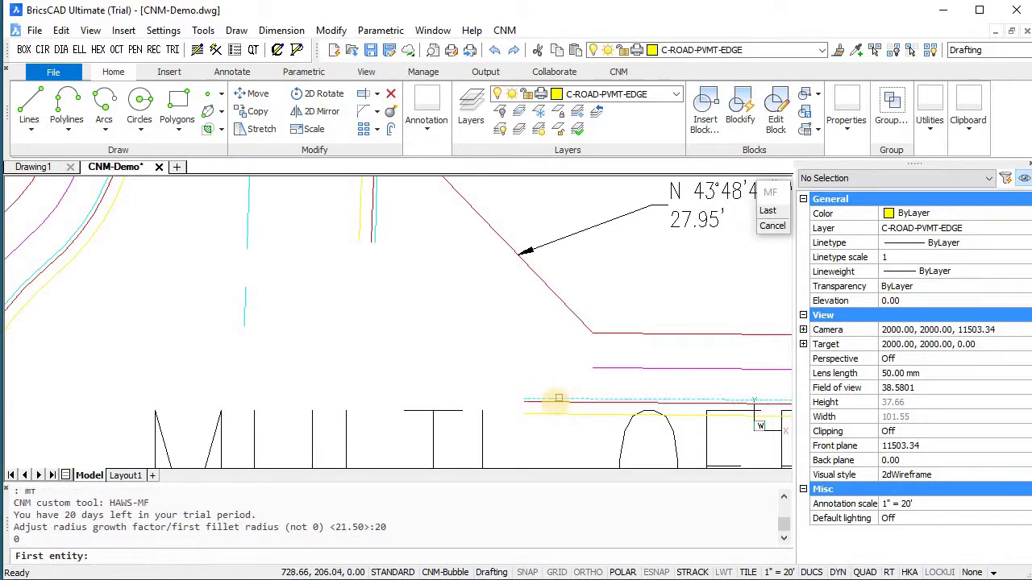
{"action": "left_click", "coordinate": [556, 403]}
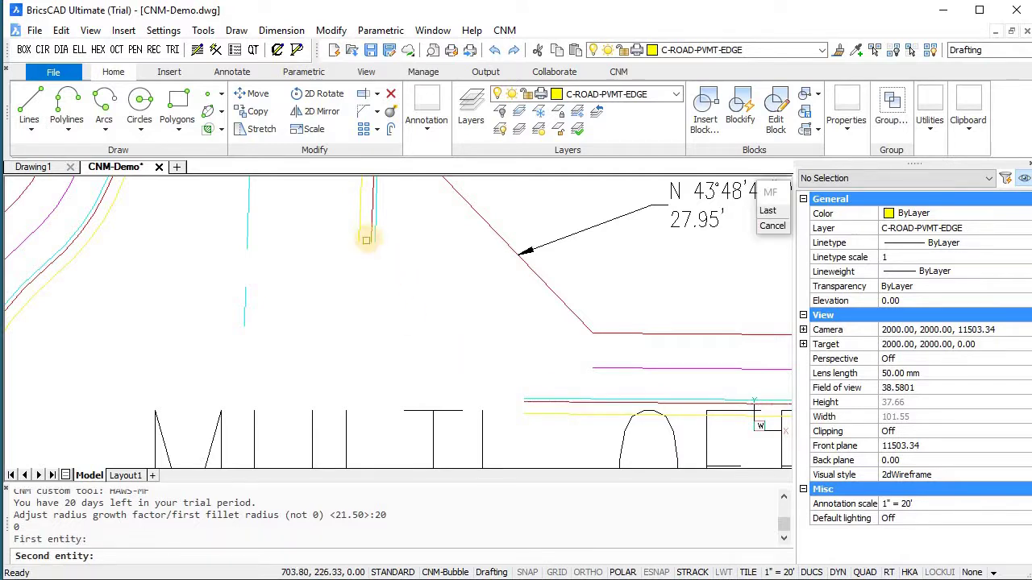
{"action": "left_click", "coordinate": [370, 237]}
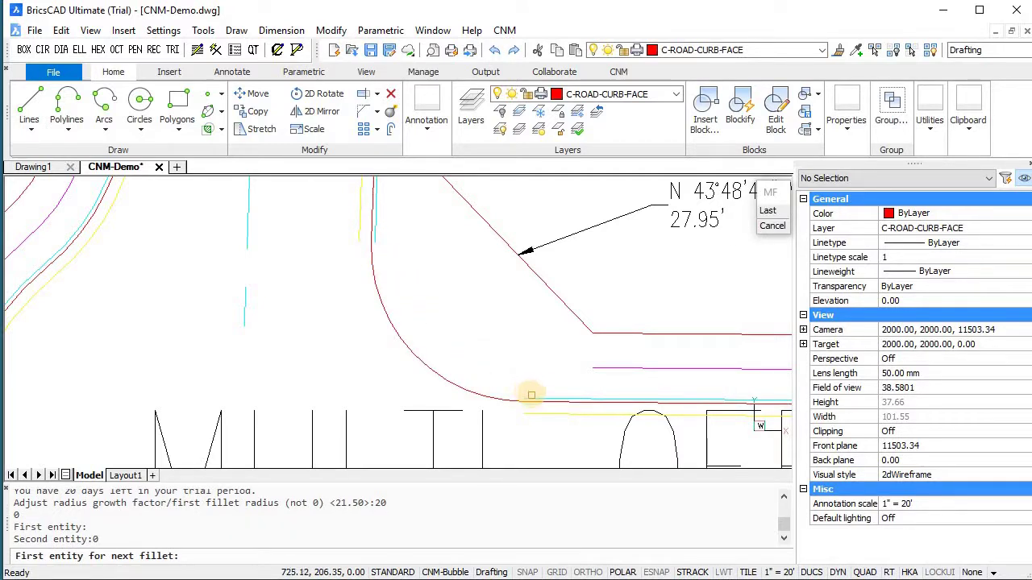
- Continue the MF fillets on the cyan curb-back and yellow pavement-edge line pairs, and end the command
{"action": "left_click", "coordinate": [531, 395]}
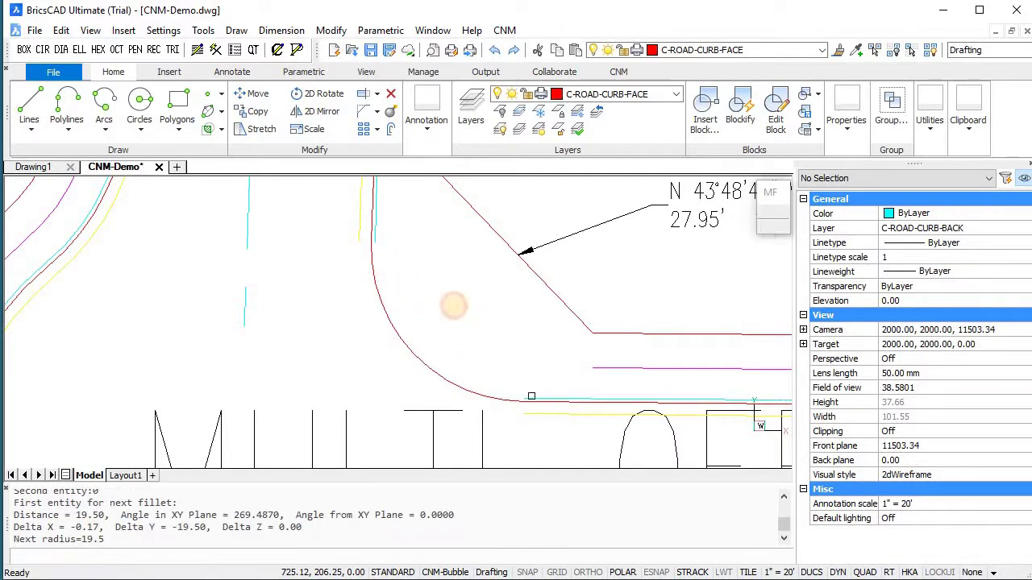
{"action": "left_click", "coordinate": [377, 240]}
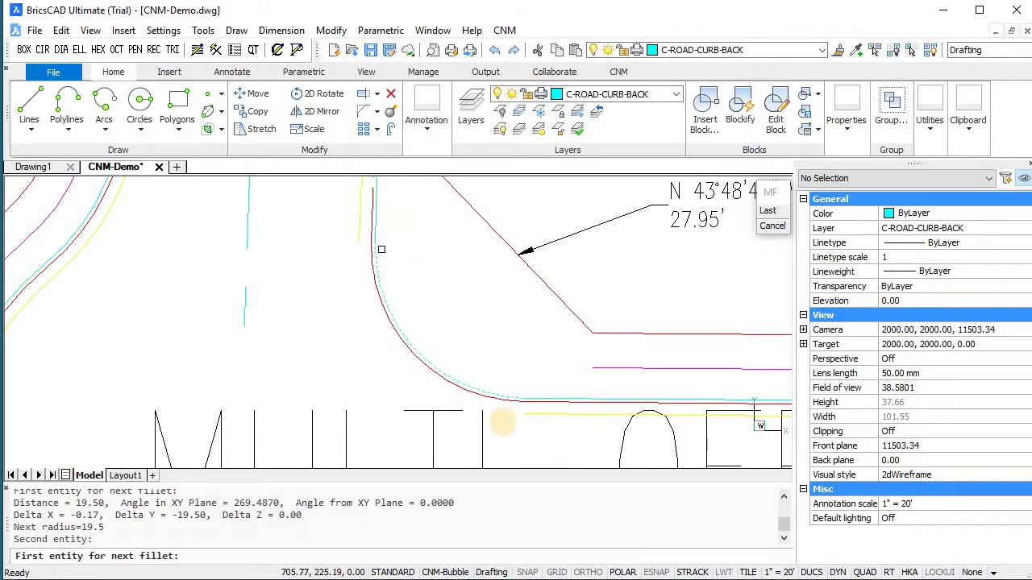
{"action": "left_click", "coordinate": [559, 414]}
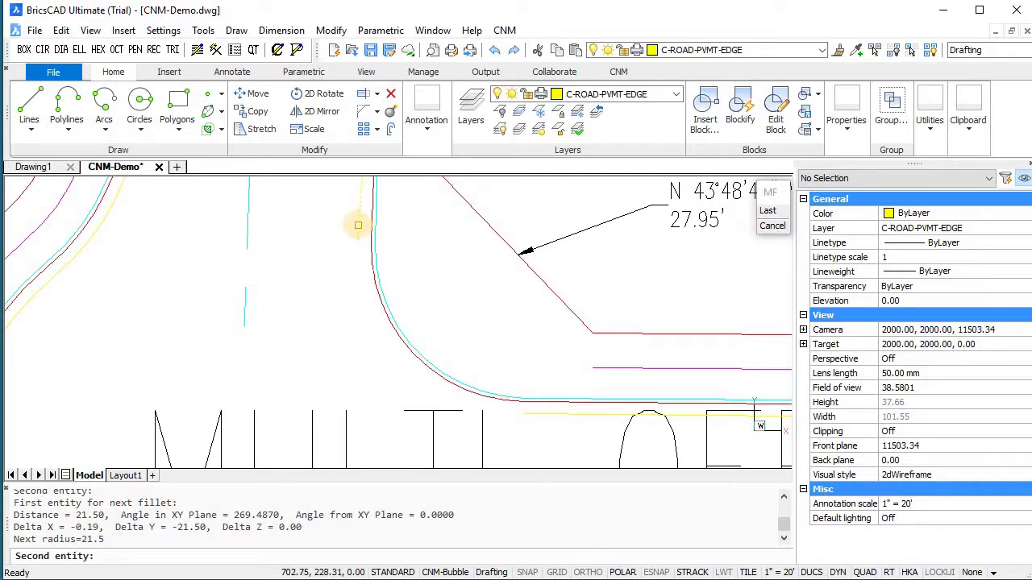
{"action": "left_click", "coordinate": [358, 225]}
{"action": "left_click", "coordinate": [457, 378]}
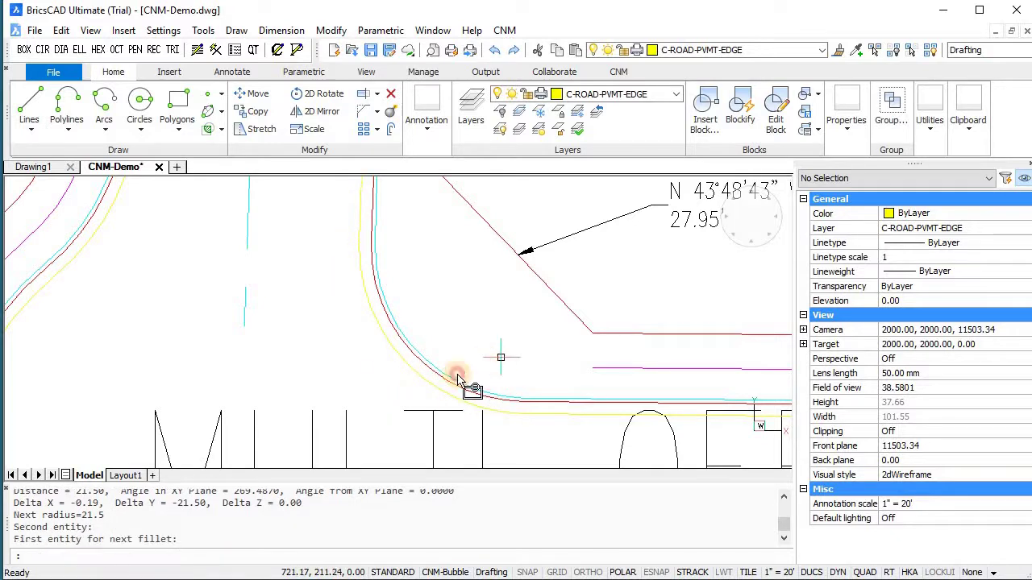
{"action": "left_click", "coordinate": [403, 358]}
{"action": "key", "text": "Escape"}
{"action": "key", "text": "Escape"}
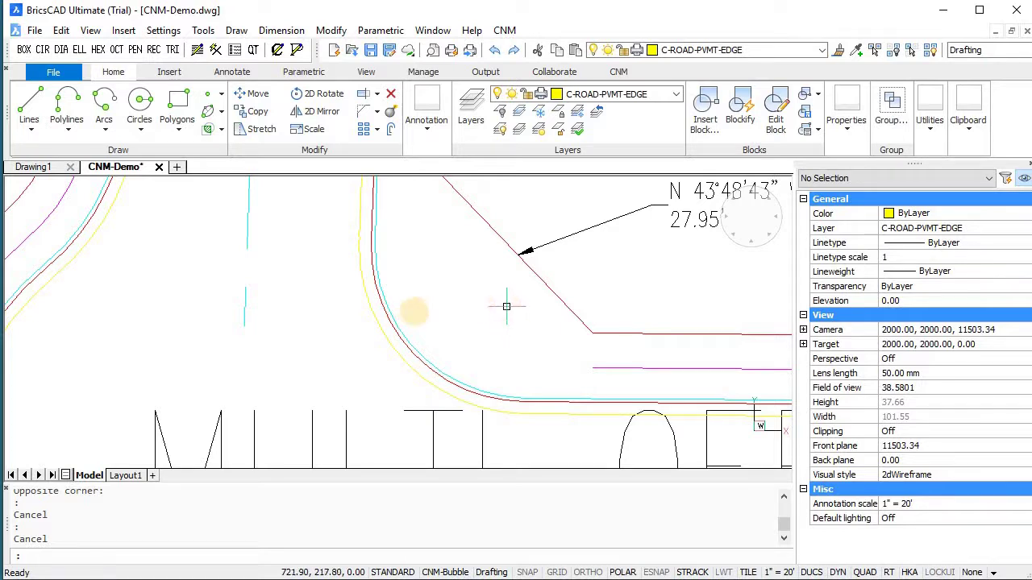
- Run the CD curve data tool on the outer red arc beside lot 13
{"action": "scroll", "coordinate": [520, 319], "scroll_direction": "down", "scroll_amount": 2}
{"action": "middle_click_drag", "start_coordinate": [286, 268], "coordinate": [413, 366]}
{"action": "middle_click_drag", "start_coordinate": [258, 260], "coordinate": [428, 350]}
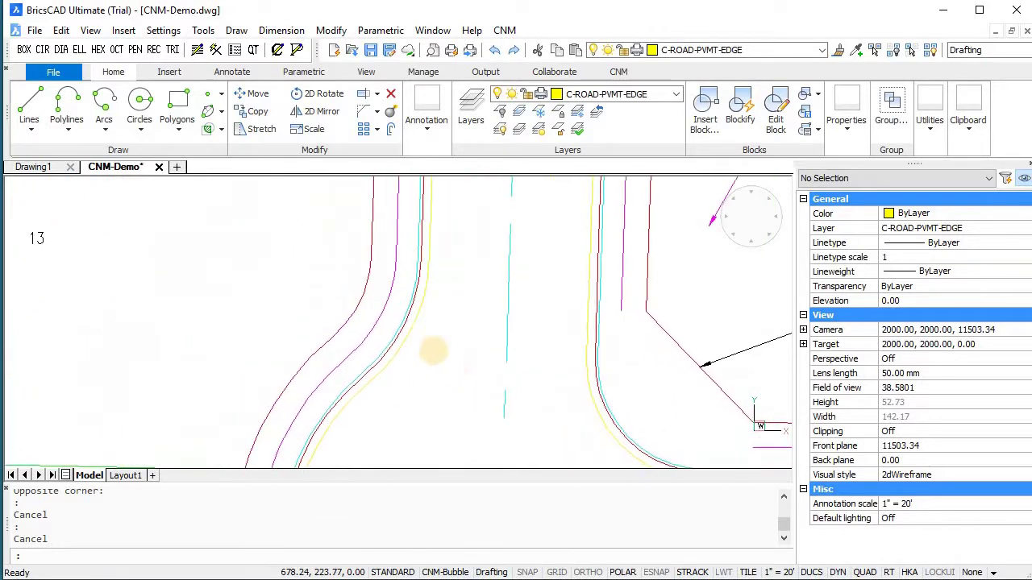
{"action": "scroll", "coordinate": [355, 295], "scroll_direction": "up", "scroll_amount": 4}
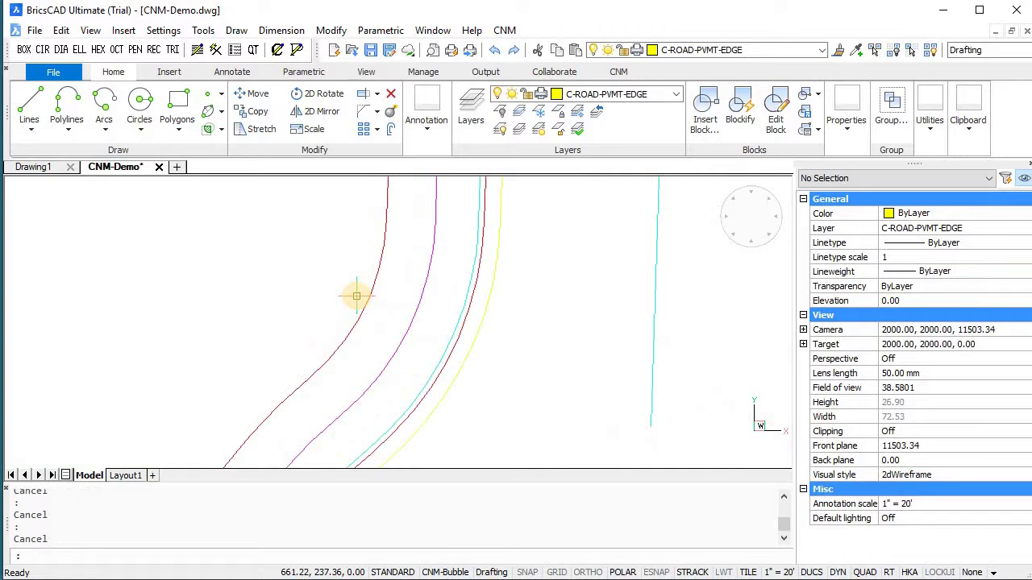
{"action": "key", "text": "Return"}
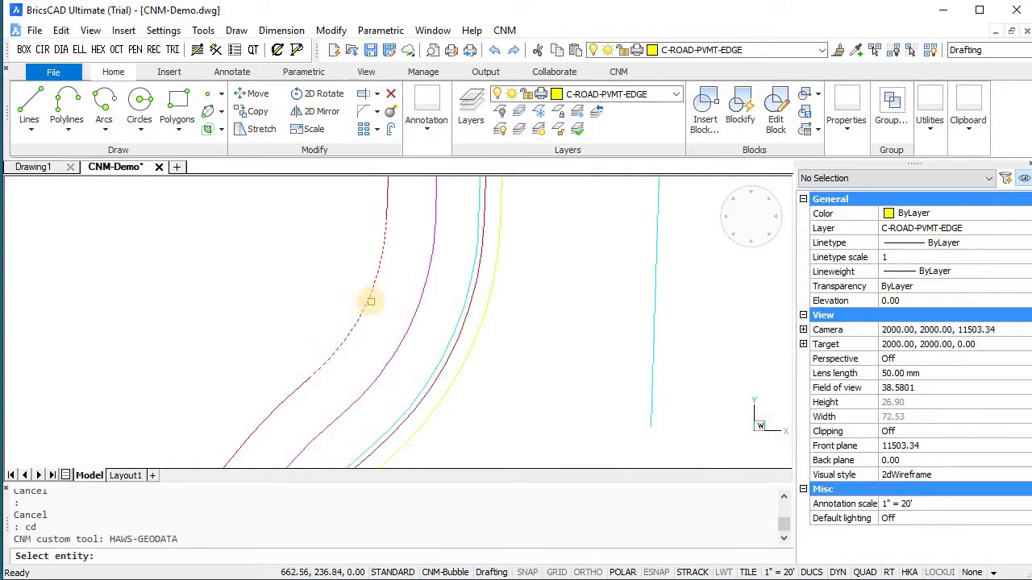
{"action": "left_click", "coordinate": [368, 301]}
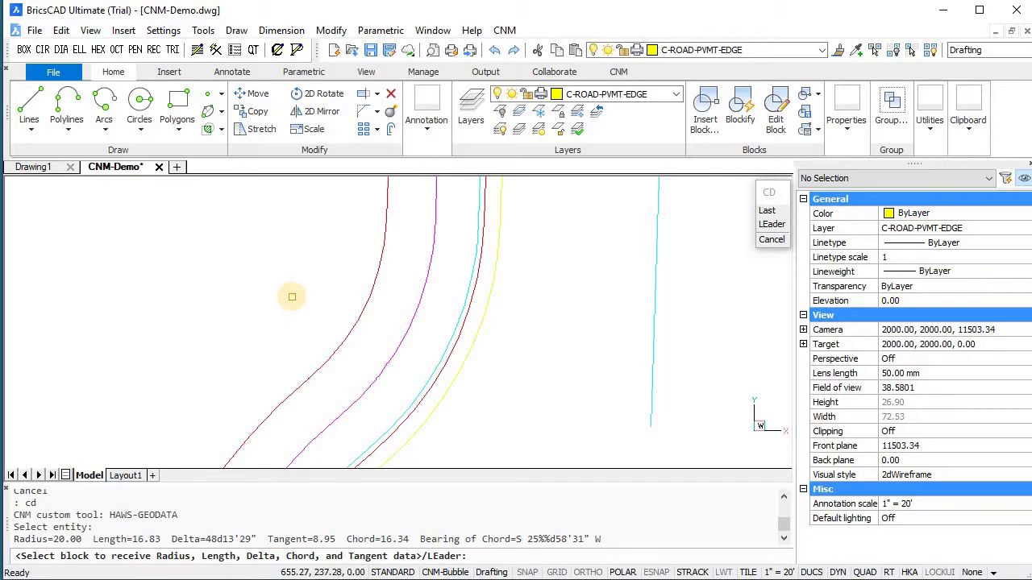
- Output the arc's curve data with the LEader option, placing the label text inside lot 13
{"action": "type", "text": "le"}
{"action": "key", "text": "Return"}
{"action": "scroll", "coordinate": [417, 330], "scroll_direction": "down", "scroll_amount": 3}
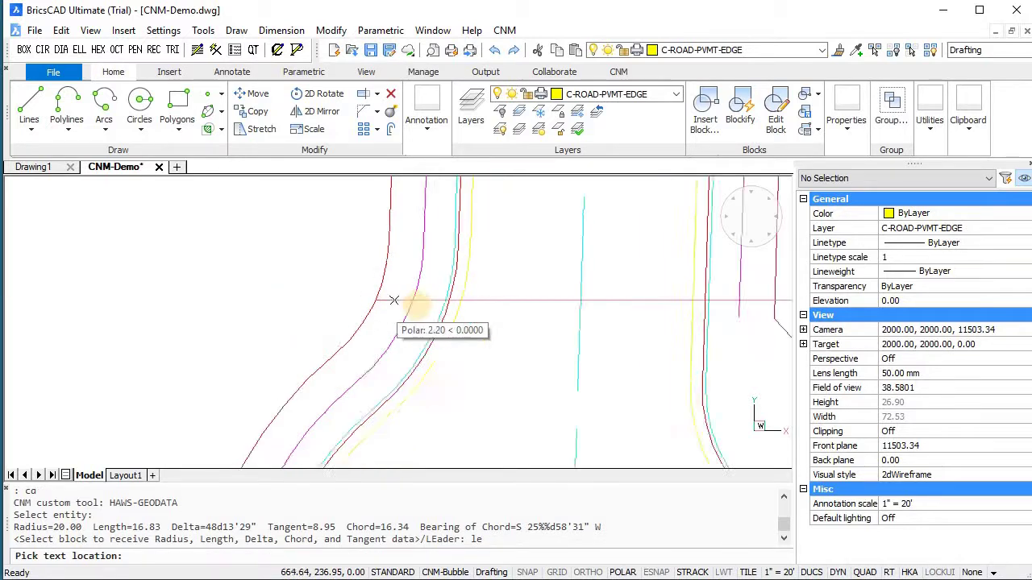
{"action": "scroll", "coordinate": [321, 263], "scroll_direction": "down", "scroll_amount": 3}
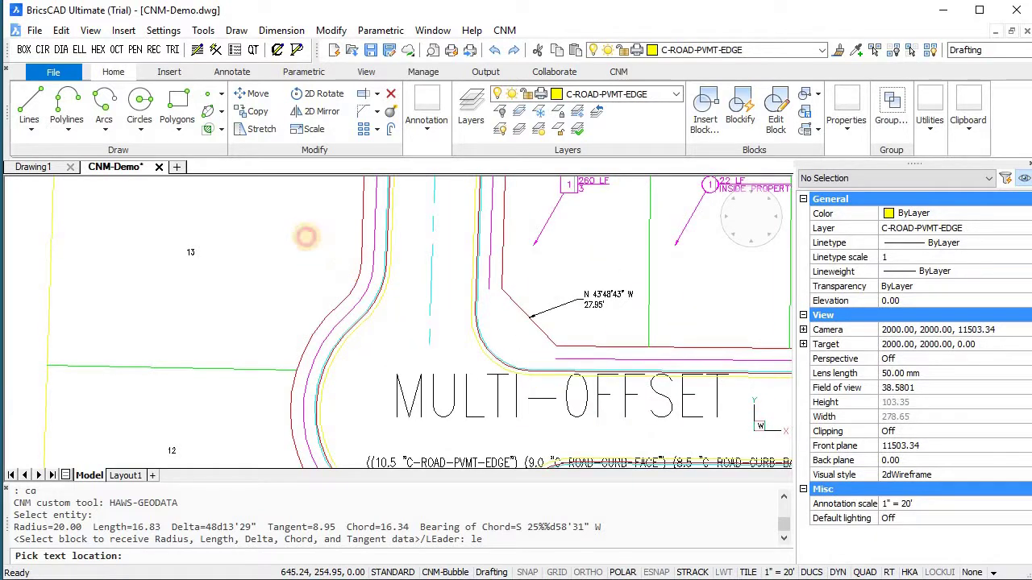
{"action": "left_click", "coordinate": [305, 249]}
{"action": "scroll", "coordinate": [305, 248], "scroll_direction": "down", "scroll_amount": 2}
{"action": "scroll", "coordinate": [277, 259], "scroll_direction": "down", "scroll_amount": 2}
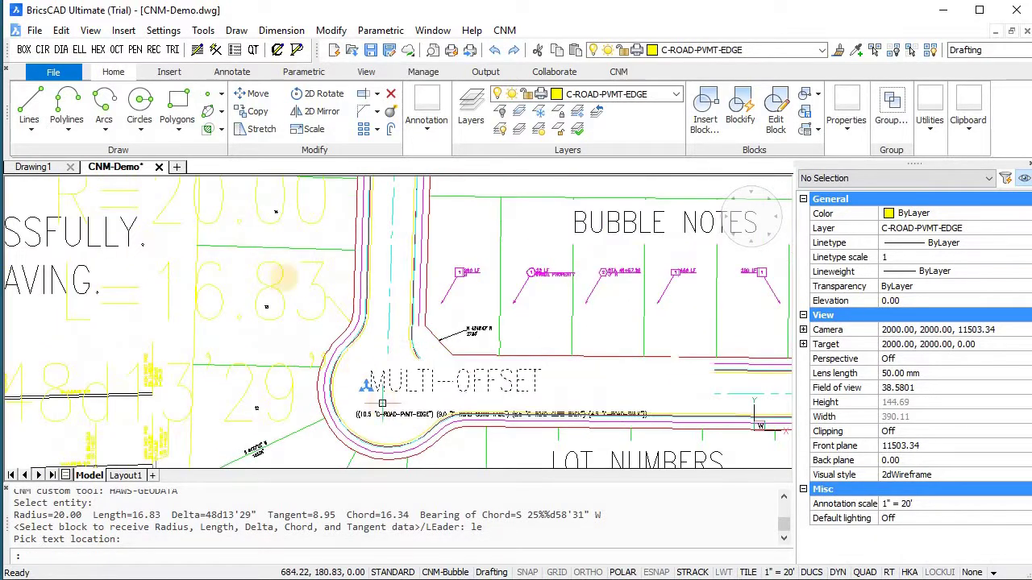
- Set the paper text height of the oversized curve data label to 0.10 and clear the selection
{"action": "scroll", "coordinate": [330, 314], "scroll_direction": "up", "scroll_amount": 3}
{"action": "key", "text": "Escape"}
{"action": "key", "text": "Escape"}
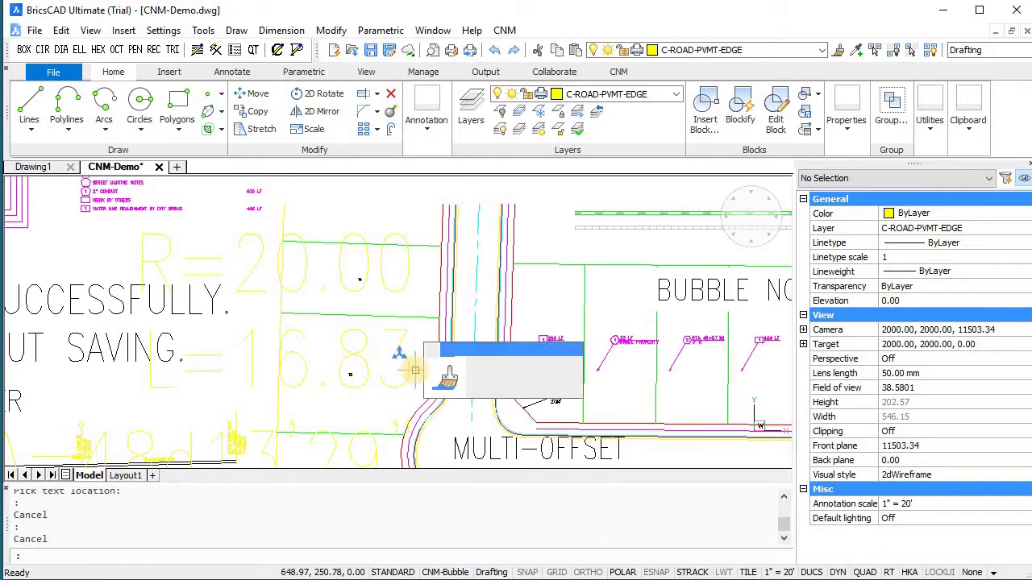
{"action": "scroll", "coordinate": [401, 351], "scroll_direction": "up", "scroll_amount": 3}
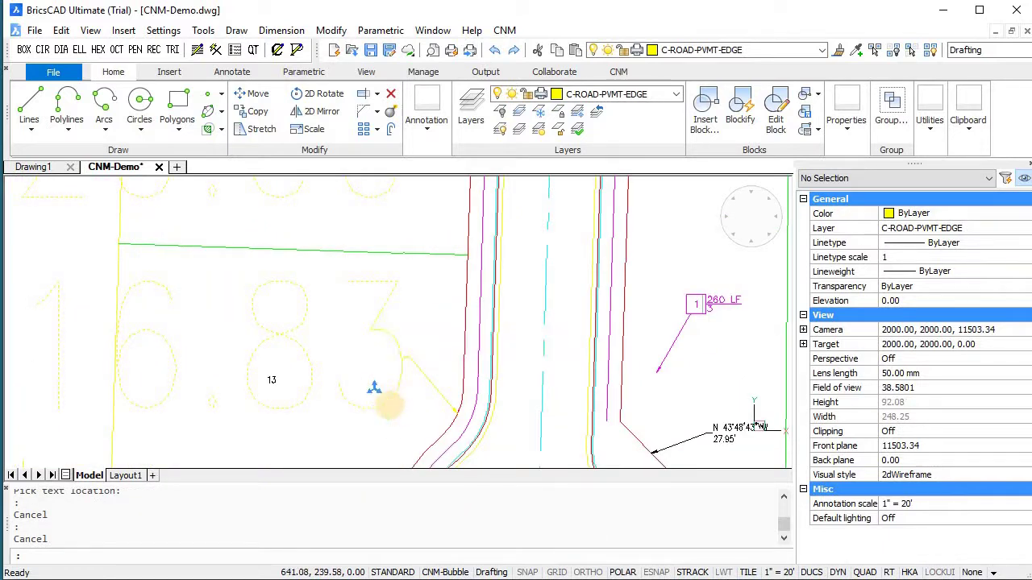
{"action": "left_click", "coordinate": [389, 403]}
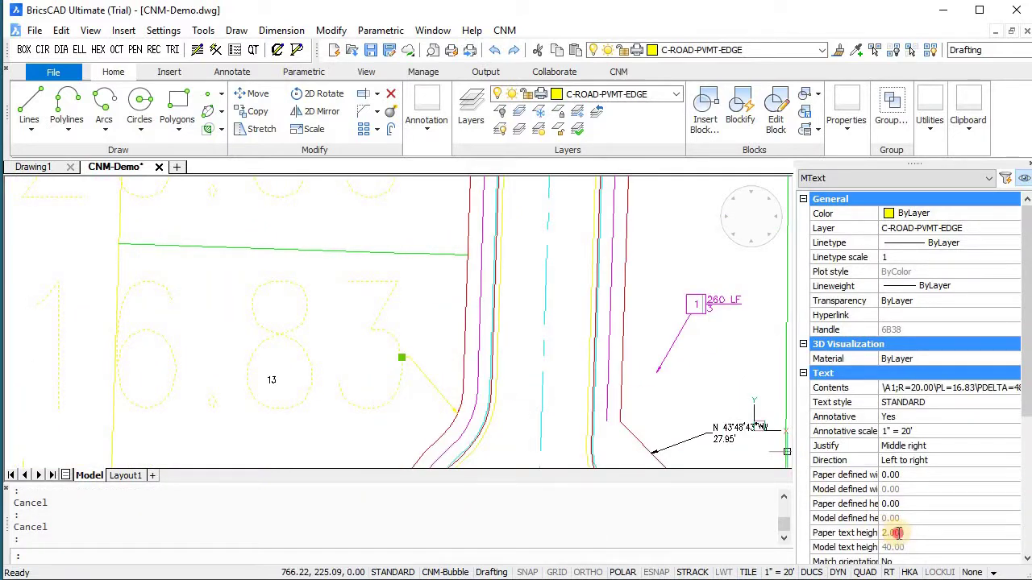
{"action": "left_click", "coordinate": [891, 533]}
{"action": "key", "text": "Return"}
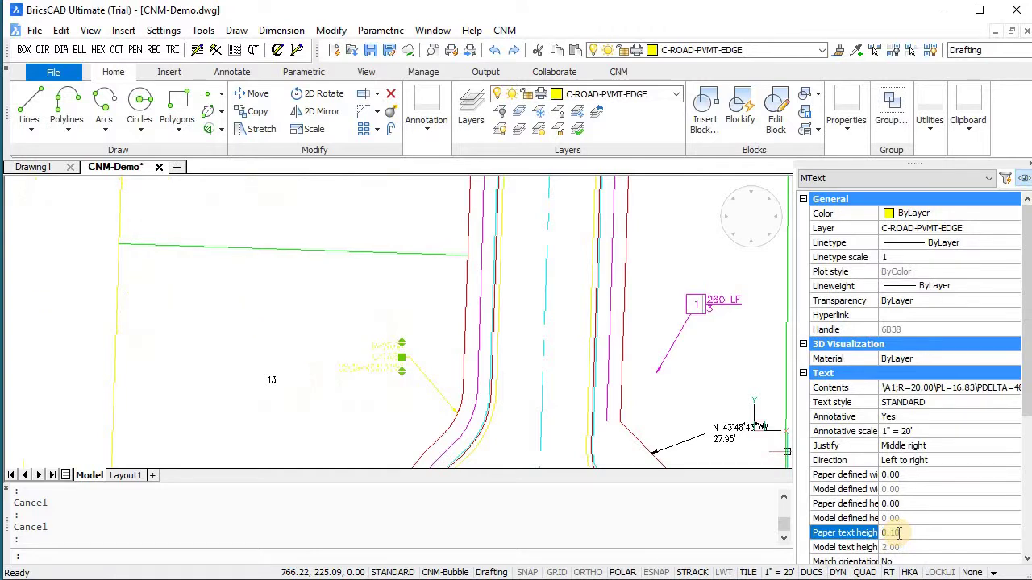
{"action": "key", "text": "Escape"}
{"action": "scroll", "coordinate": [355, 396], "scroll_direction": "up", "scroll_amount": 2}
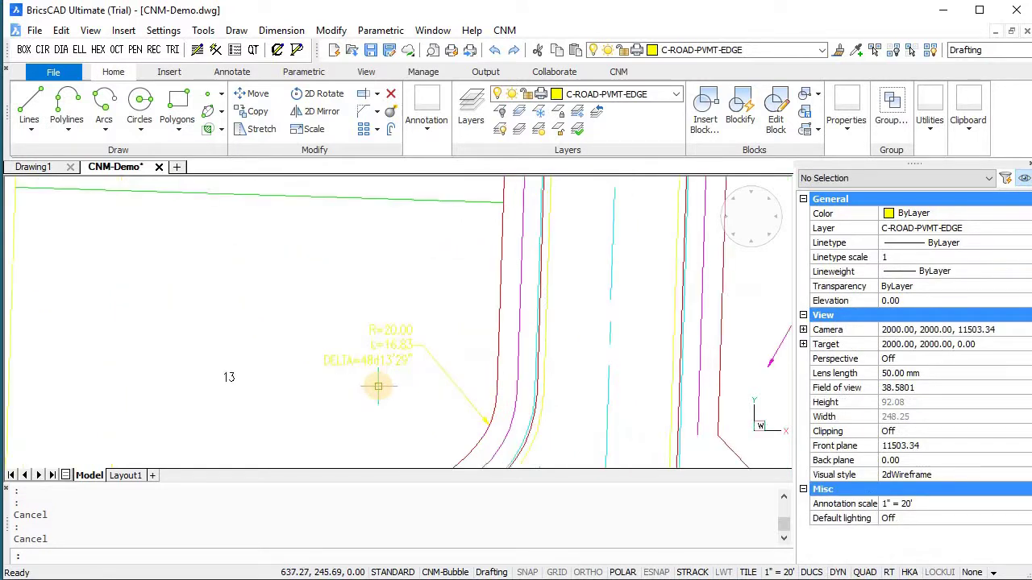
{"action": "scroll", "coordinate": [387, 372], "scroll_direction": "up", "scroll_amount": 1}
{"action": "middle_click_drag", "start_coordinate": [426, 322], "coordinate": [427, 323]}
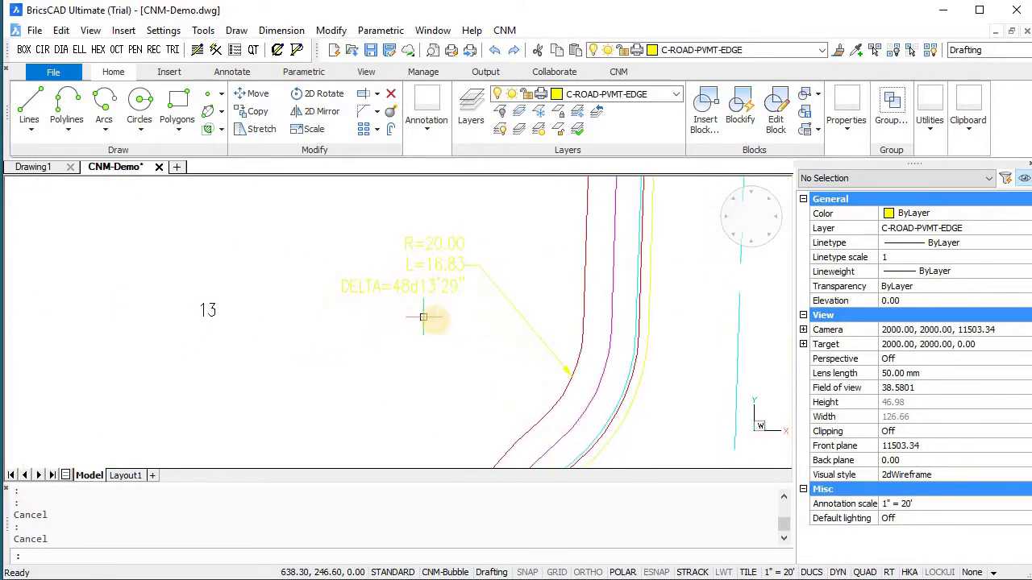
{"action": "type", "text": "op"}
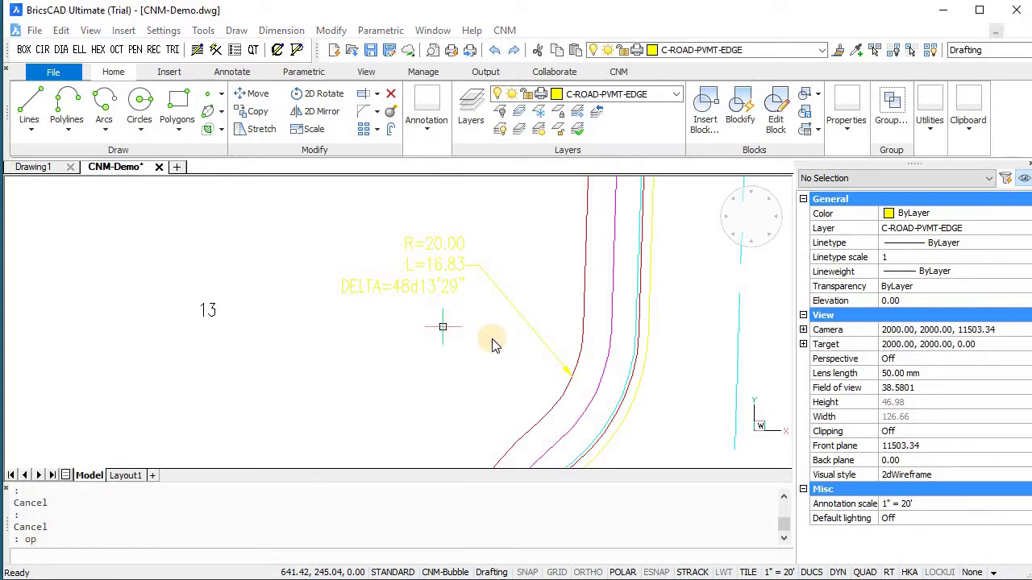
{"action": "key", "text": "Return"}
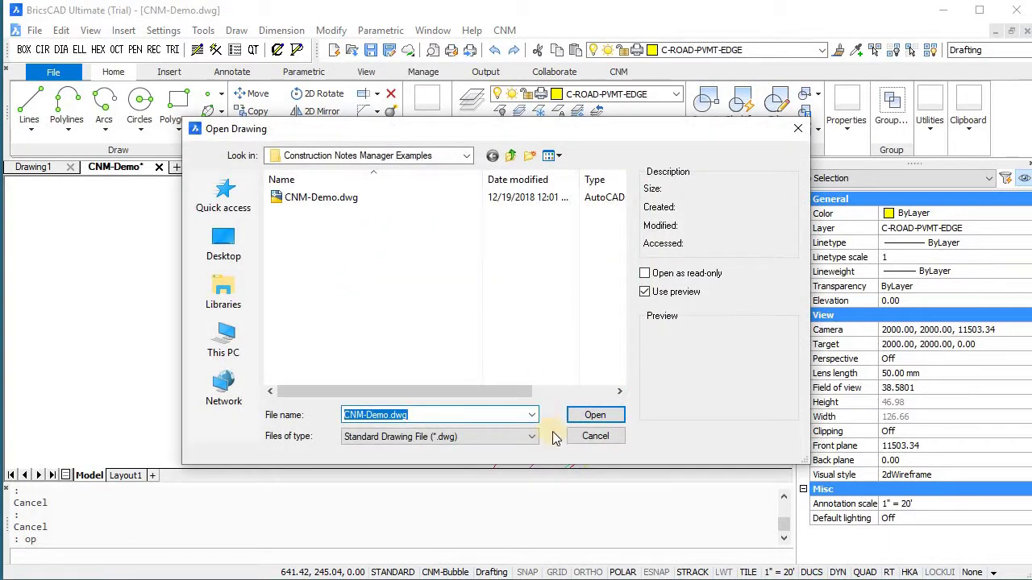
{"action": "left_click", "coordinate": [577, 435]}
- Open the program options and set the model space display background color to Black
{"action": "type", "text": "op"}
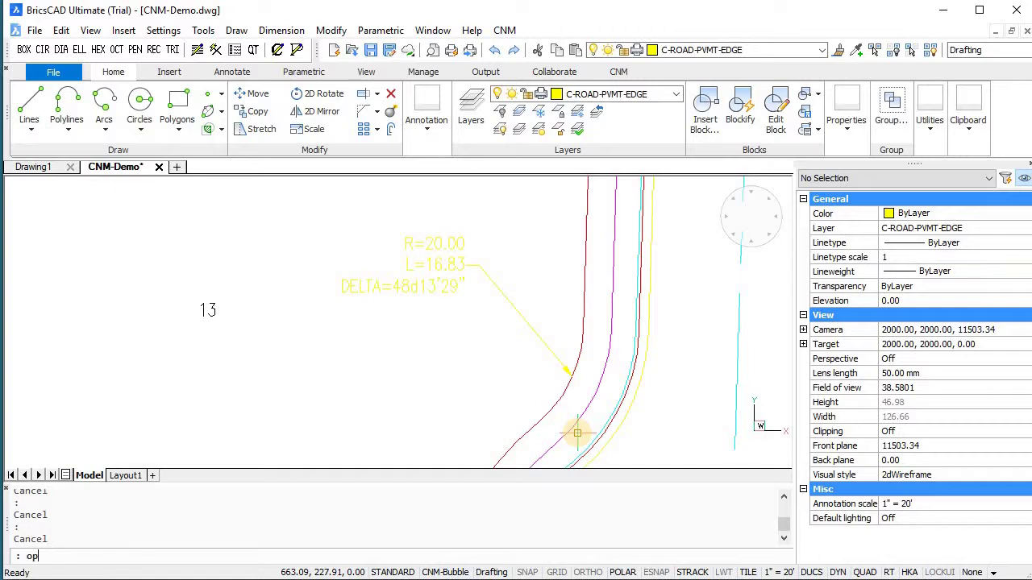
{"action": "type", "text": "tions"}
{"action": "key", "text": "Return"}
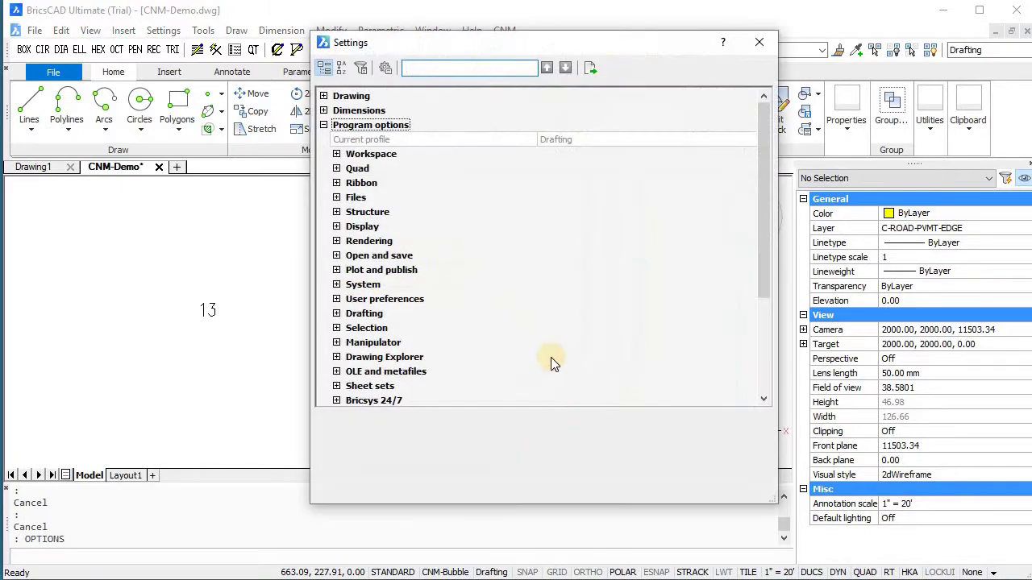
{"action": "left_click", "coordinate": [337, 226]}
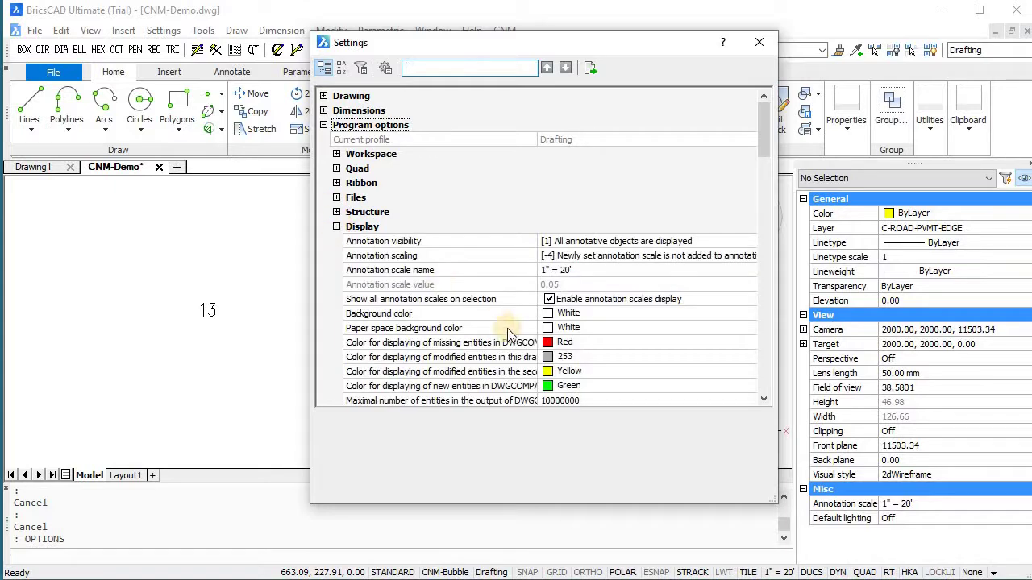
{"action": "left_click", "coordinate": [552, 315]}
{"action": "left_click", "coordinate": [556, 319]}
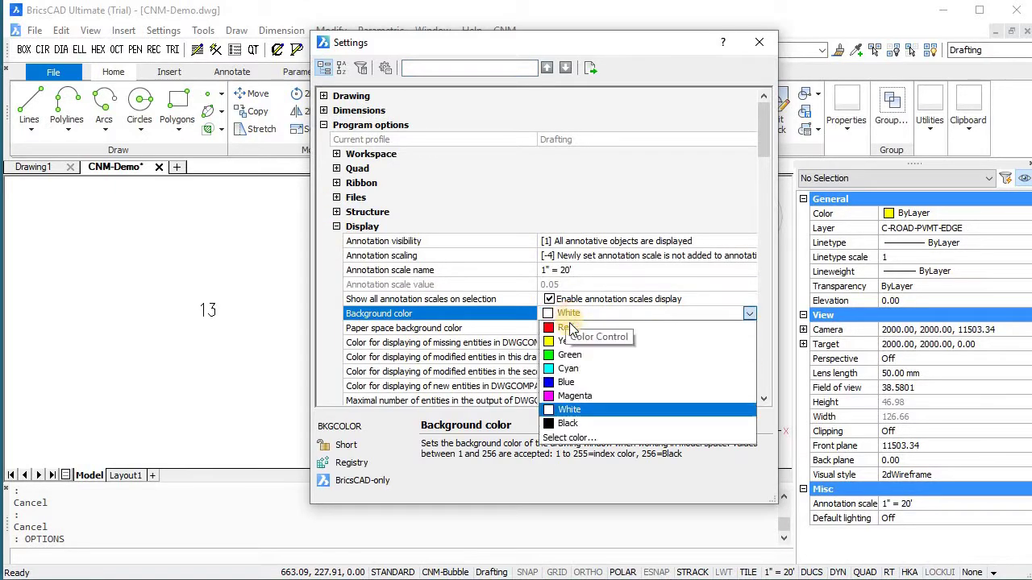
{"action": "left_click", "coordinate": [571, 425]}
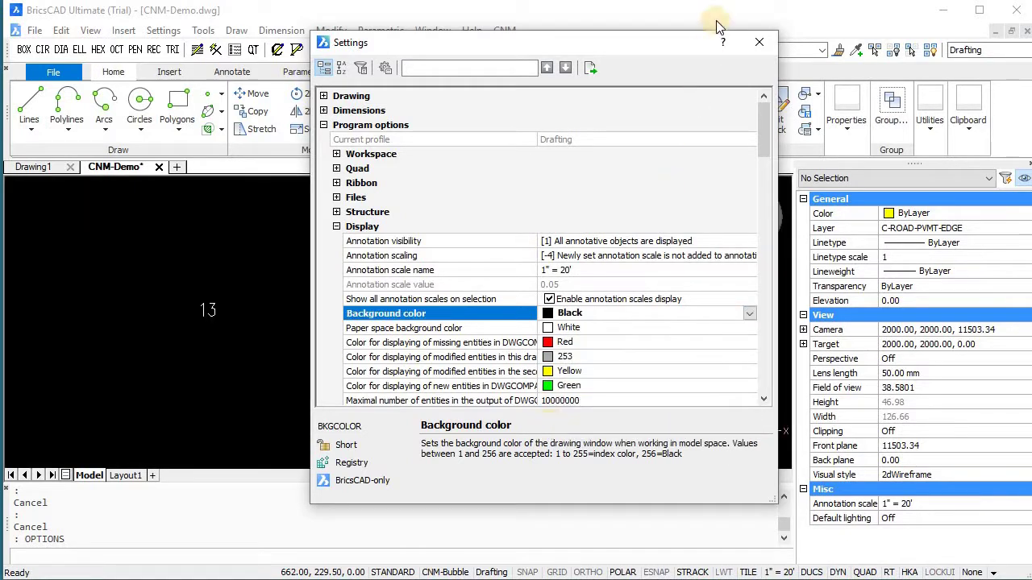
- Close the program Settings dialog
{"action": "left_click", "coordinate": [758, 42]}
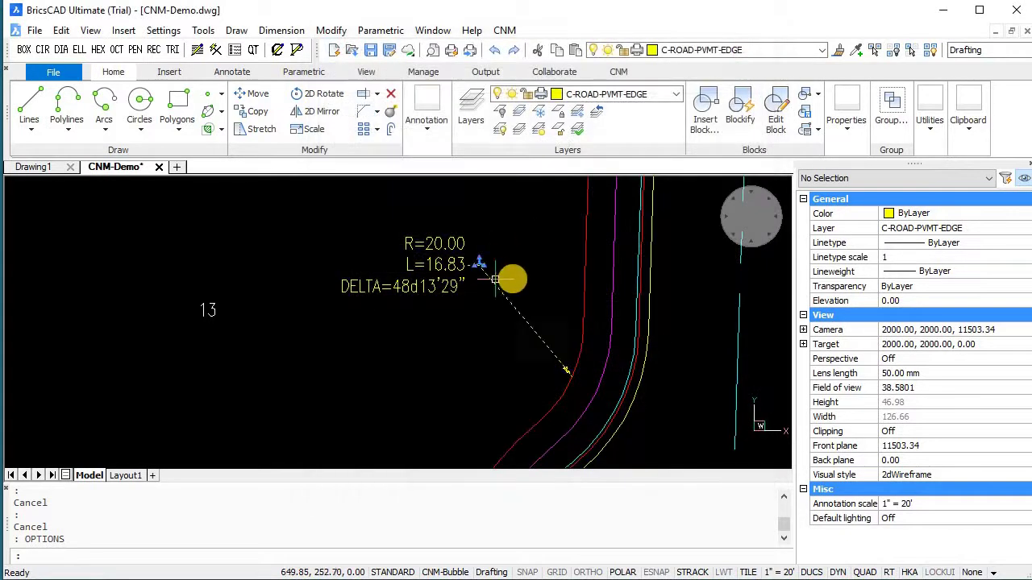
{"action": "scroll", "coordinate": [483, 319], "scroll_direction": "down", "scroll_amount": 2}
{"action": "key", "text": "Escape"}
{"action": "key", "text": "Escape"}
{"action": "scroll", "coordinate": [473, 329], "scroll_direction": "down", "scroll_amount": 2}
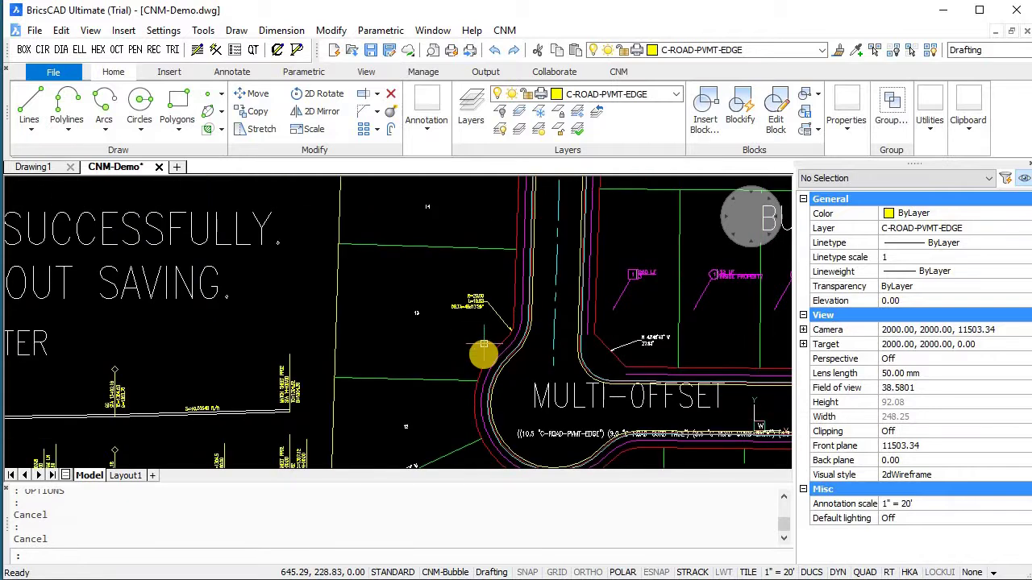
{"action": "scroll", "coordinate": [486, 336], "scroll_direction": "up", "scroll_amount": 2}
{"action": "scroll", "coordinate": [481, 310], "scroll_direction": "down", "scroll_amount": 1}
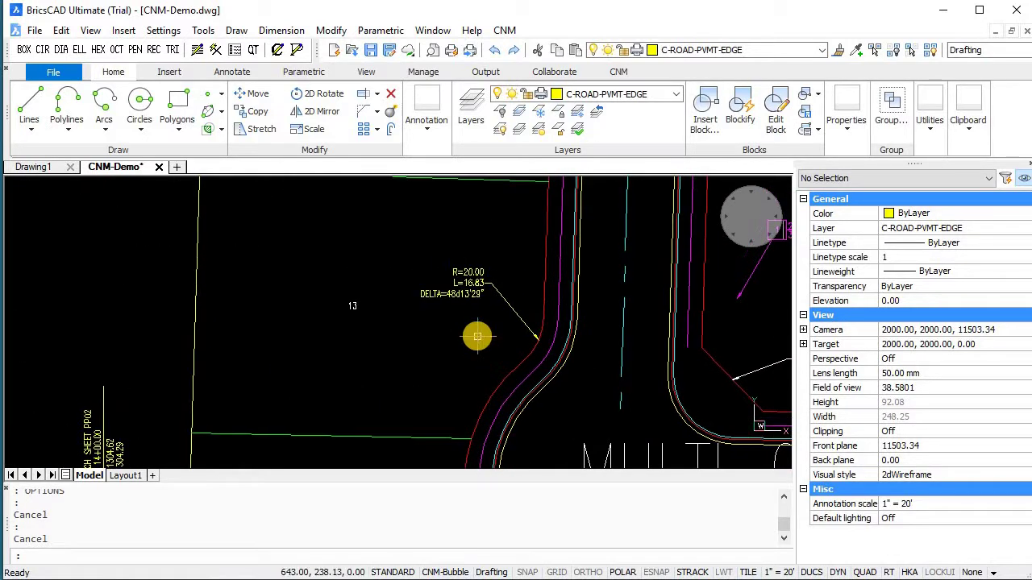
{"action": "scroll", "coordinate": [523, 300], "scroll_direction": "down", "scroll_amount": 1}
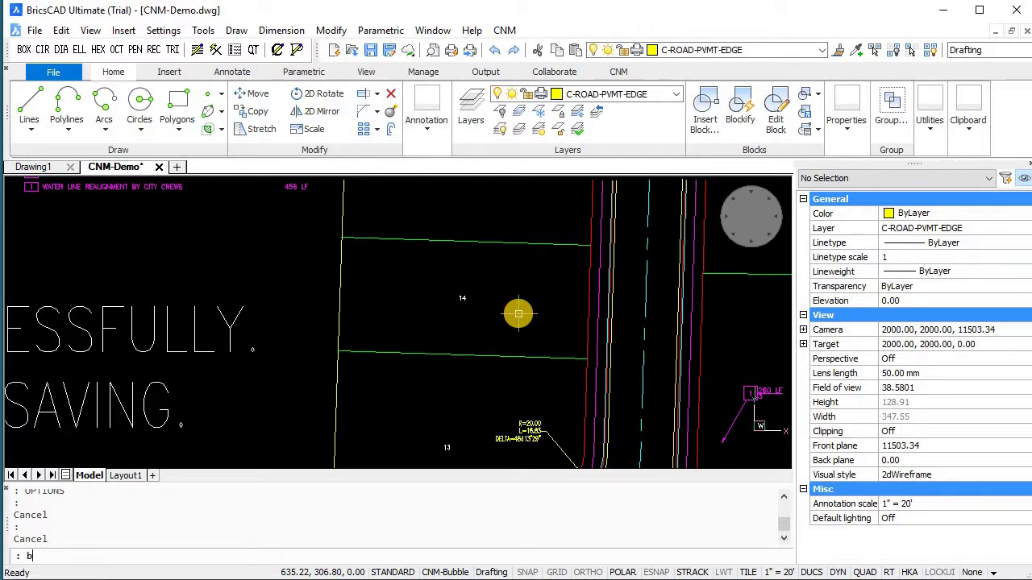
{"action": "key", "text": "Return"}
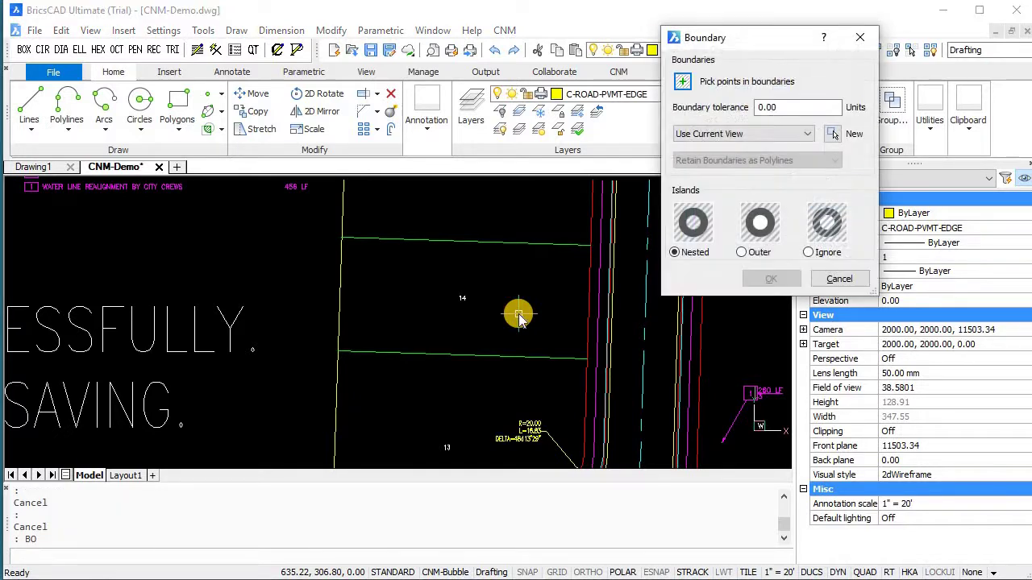
{"action": "left_click", "coordinate": [683, 84]}
{"action": "left_click", "coordinate": [475, 273]}
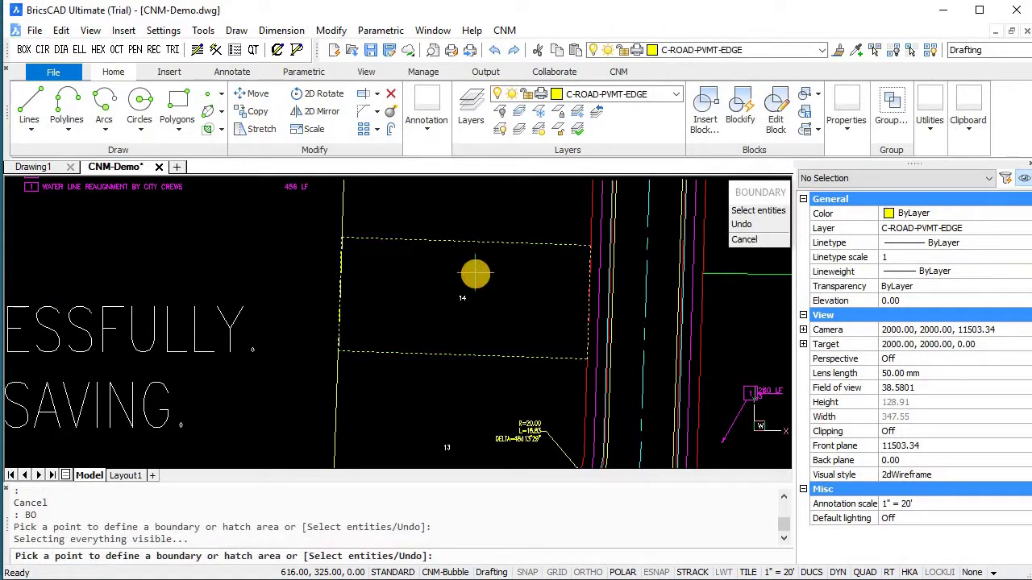
{"action": "key", "text": "Return"}
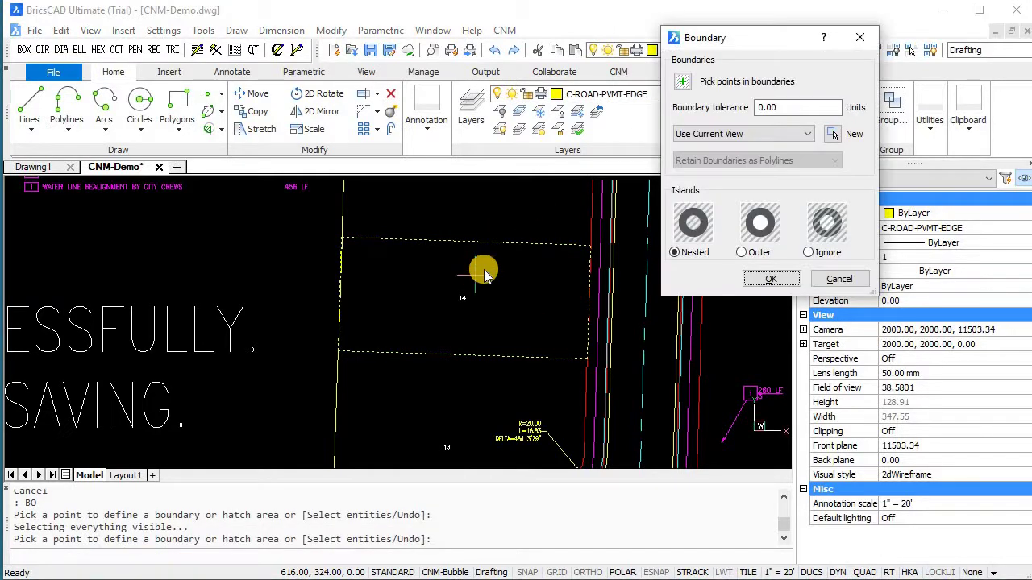
{"action": "left_click", "coordinate": [826, 280]}
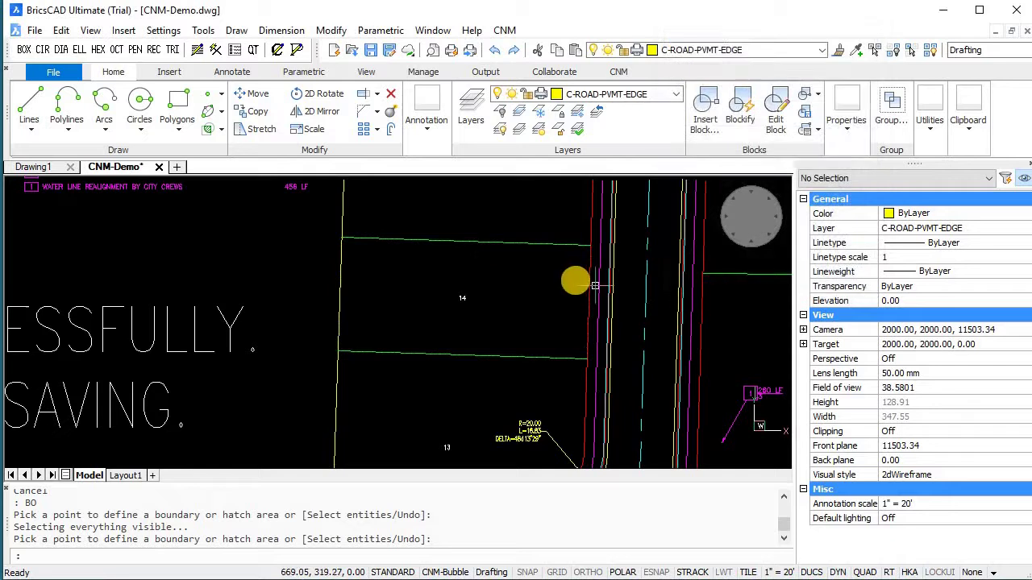
- Create a boundary polyline around lot 14 by picking a point inside the lot
{"action": "key", "text": "Return"}
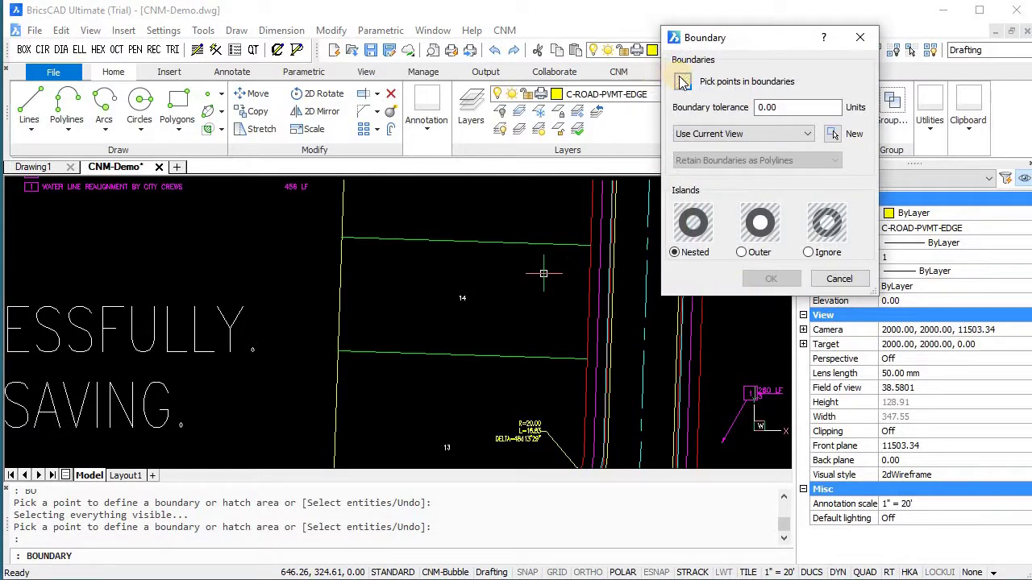
{"action": "left_click", "coordinate": [682, 81]}
{"action": "left_click", "coordinate": [528, 268]}
{"action": "key", "text": "Return"}
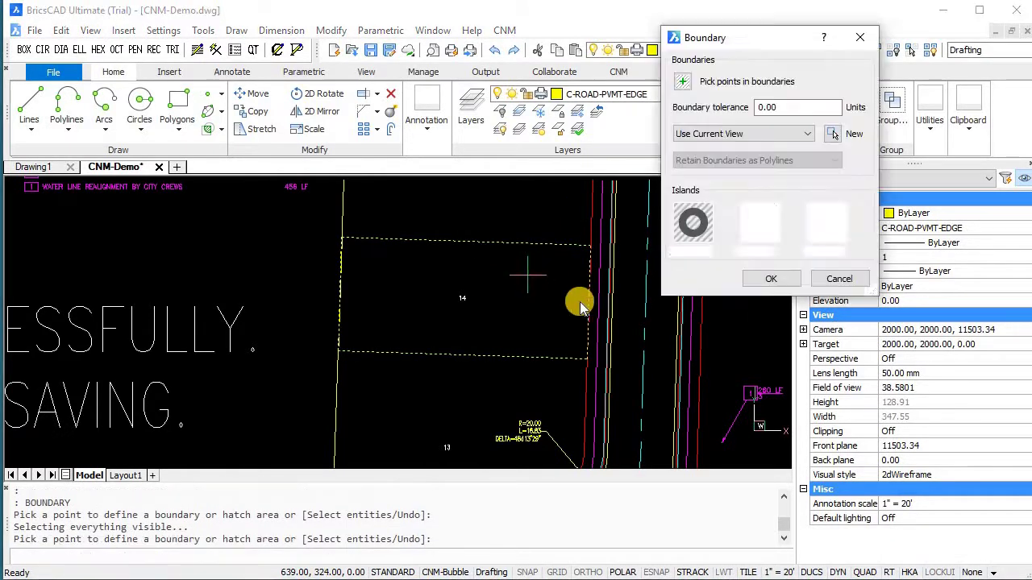
{"action": "left_click", "coordinate": [756, 279]}
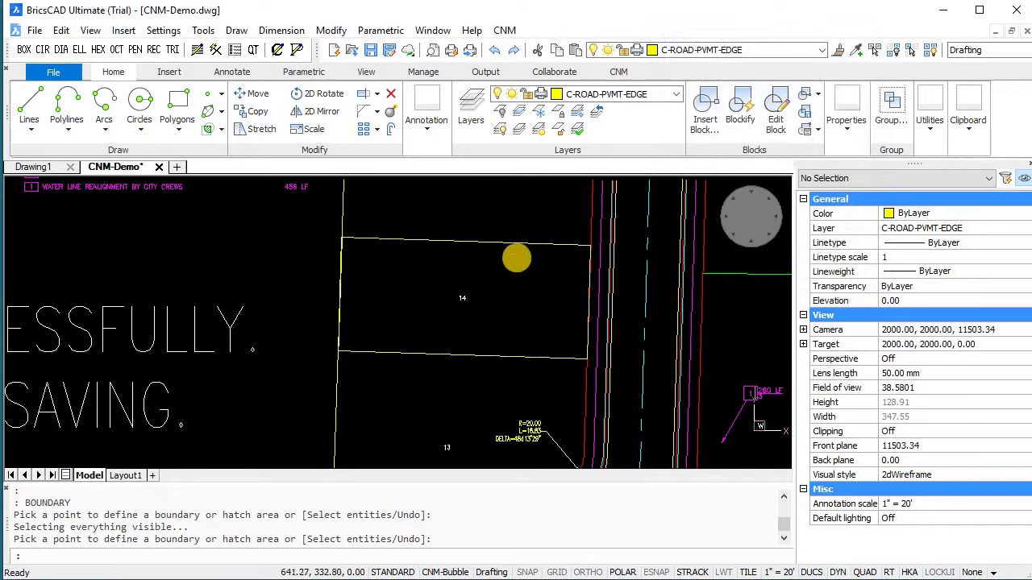
{"action": "key", "text": "Escape"}
{"action": "key", "text": "Escape"}
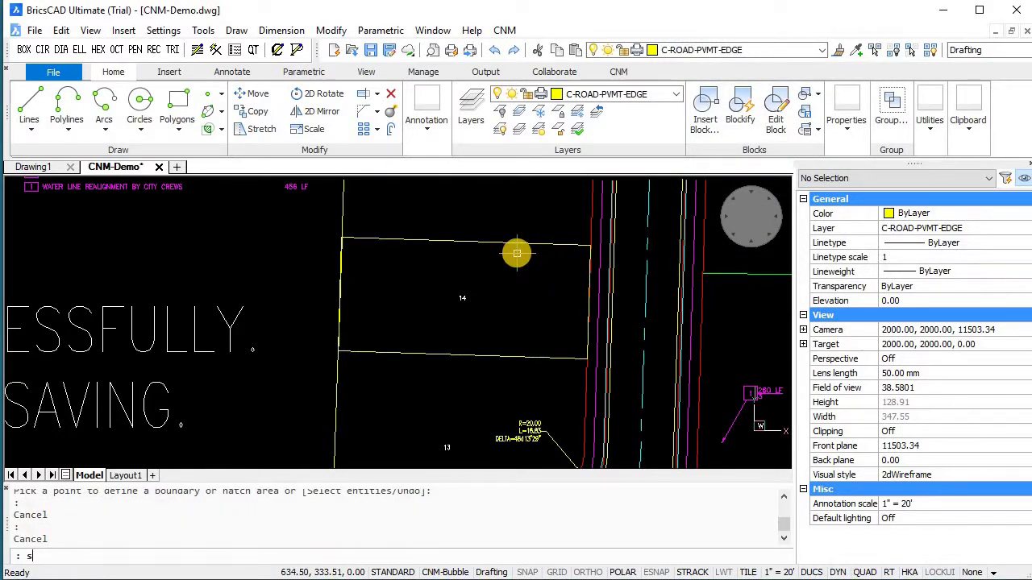
- Label lot 14's area in square feet with the SF tool, using its boundary polyline and placing the text beside the lot number
{"action": "key", "text": "Return"}
{"action": "left_click", "coordinate": [520, 240], "text": "ctrl"}
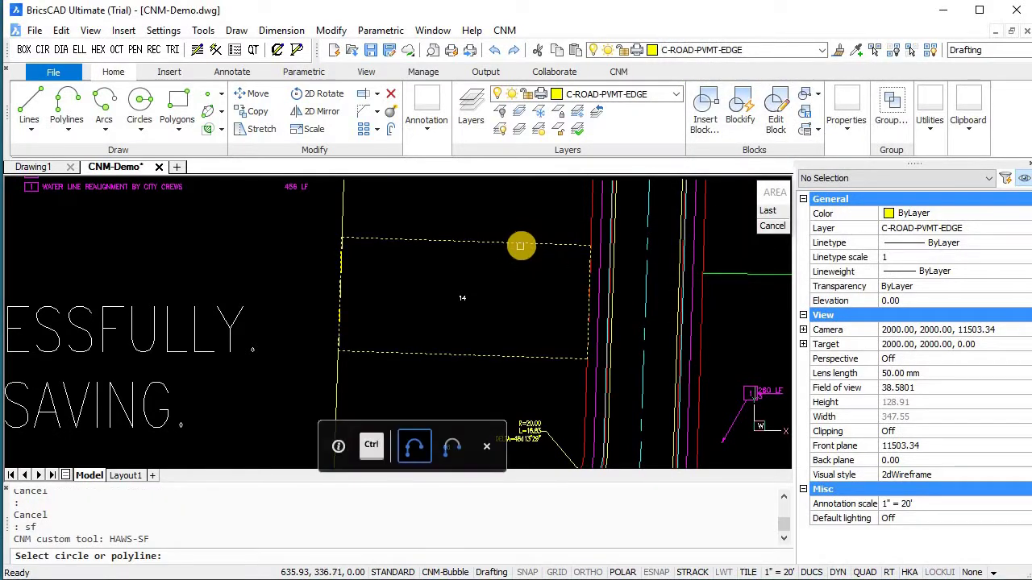
{"action": "left_click", "coordinate": [510, 309]}
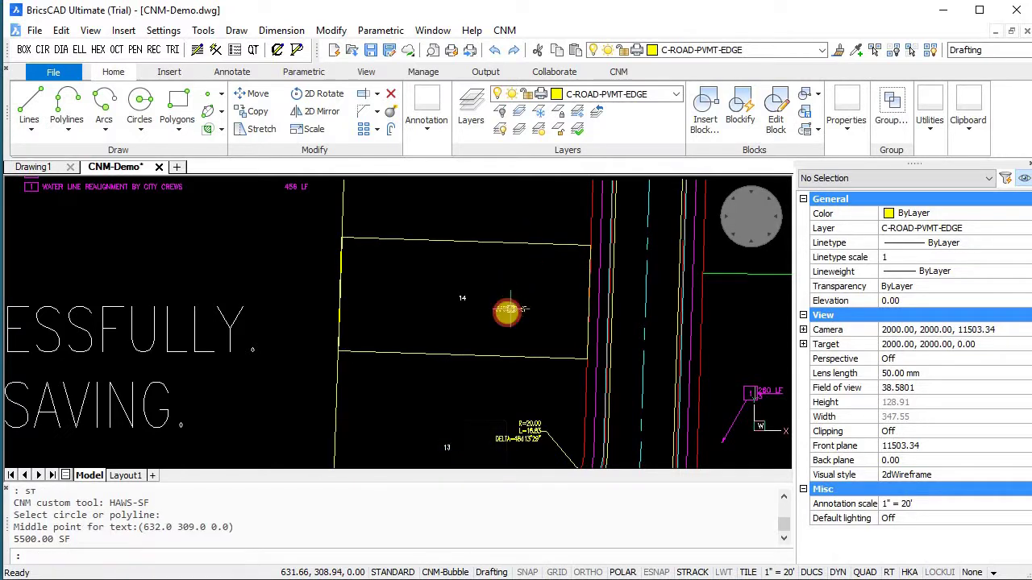
{"action": "scroll", "coordinate": [508, 318], "scroll_direction": "up", "scroll_amount": 4}
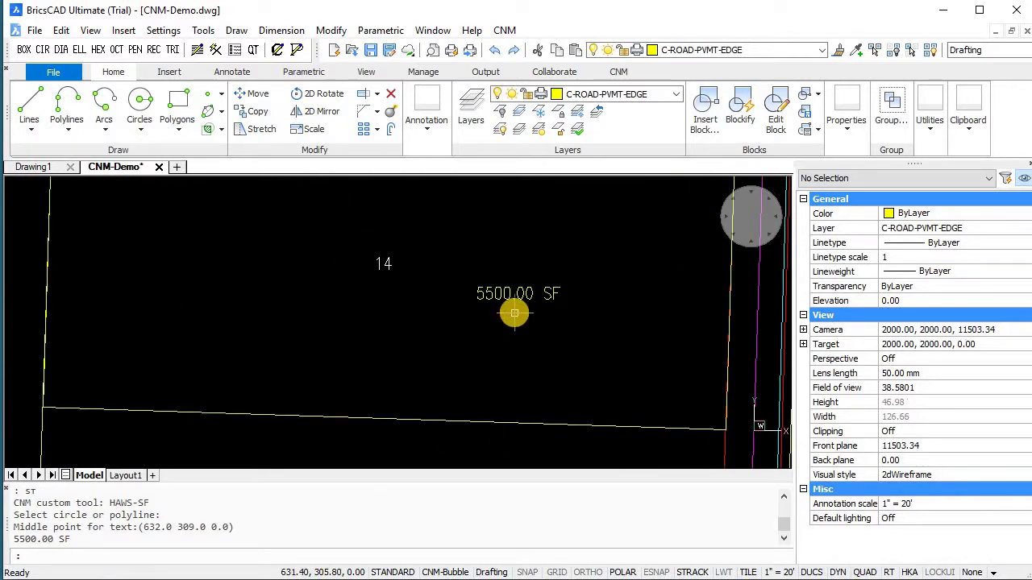
{"action": "scroll", "coordinate": [514, 313], "scroll_direction": "down", "scroll_amount": 4}
{"action": "scroll", "coordinate": [509, 310], "scroll_direction": "down", "scroll_amount": 1}
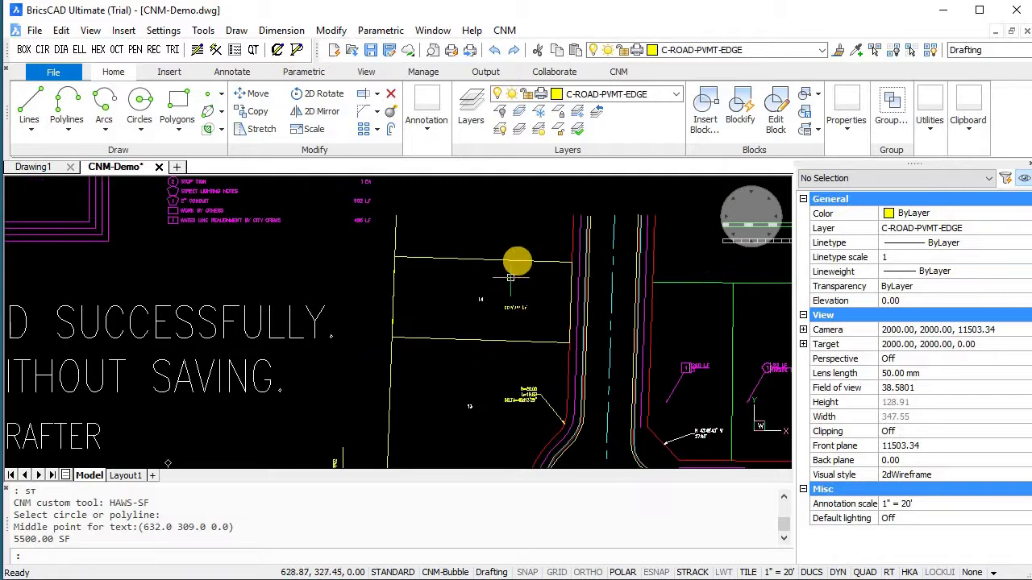
- Erase the boundary polyline around lot 14, keeping the square-foot label
{"action": "type", "text": "e"}
{"action": "key", "text": "Return"}
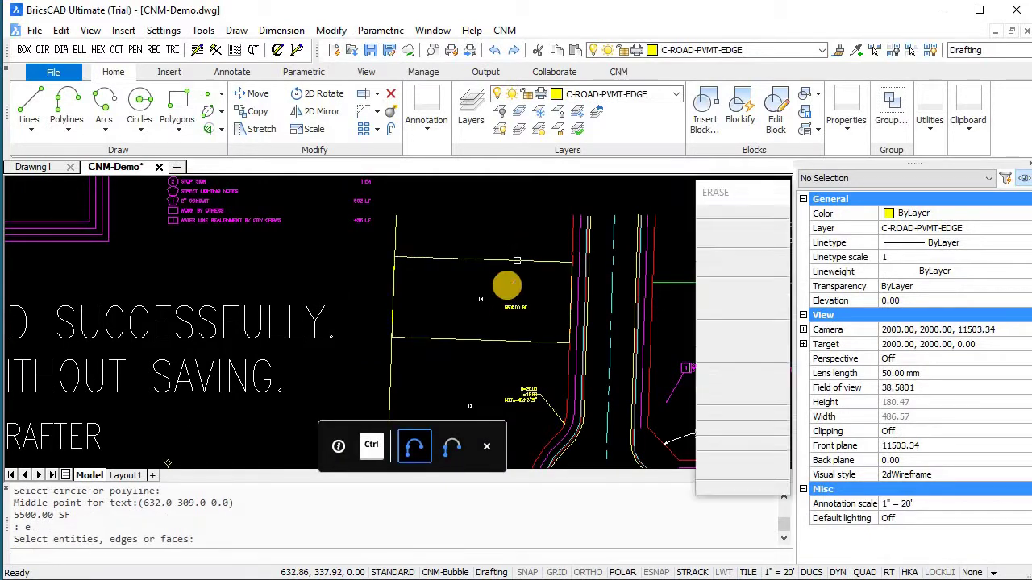
{"action": "key", "text": "Escape"}
{"action": "key", "text": "Escape"}
{"action": "scroll", "coordinate": [508, 309], "scroll_direction": "up", "scroll_amount": 3}
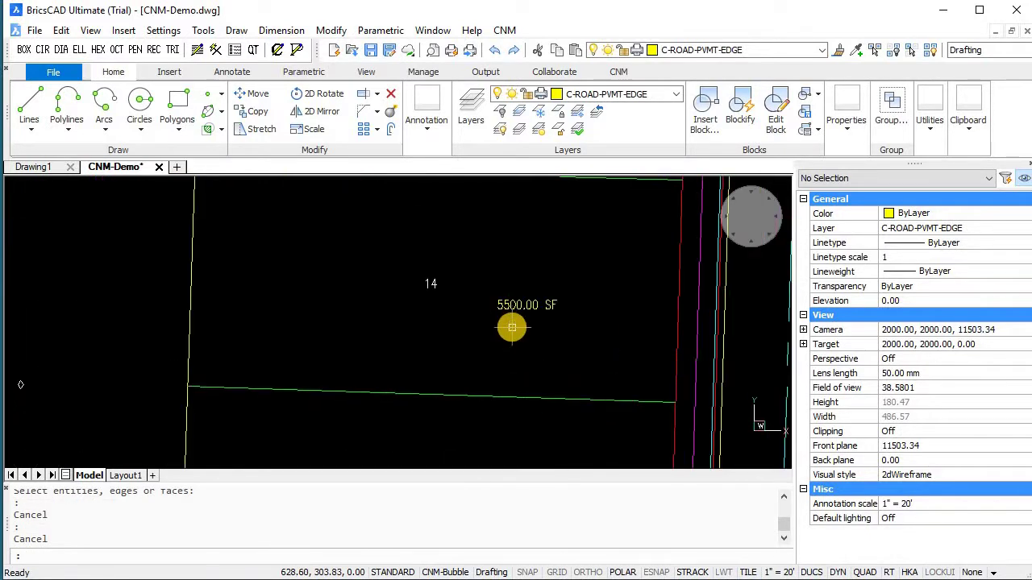
{"action": "scroll", "coordinate": [520, 315], "scroll_direction": "down", "scroll_amount": 3}
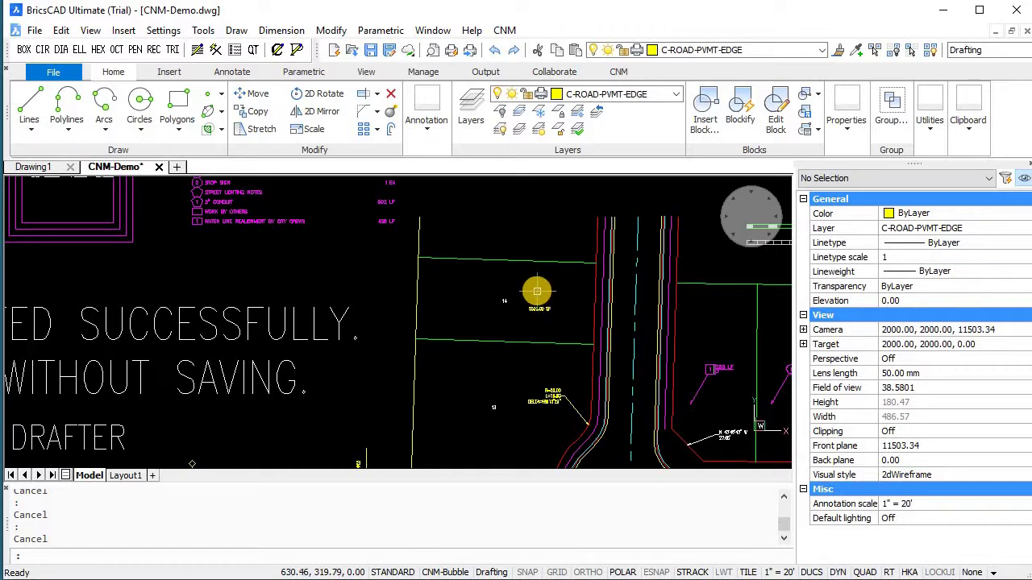
- Recreate lot 14's boundary polyline from a point picked inside the lot
{"action": "type", "text": "o"}
{"action": "key", "text": "Return"}
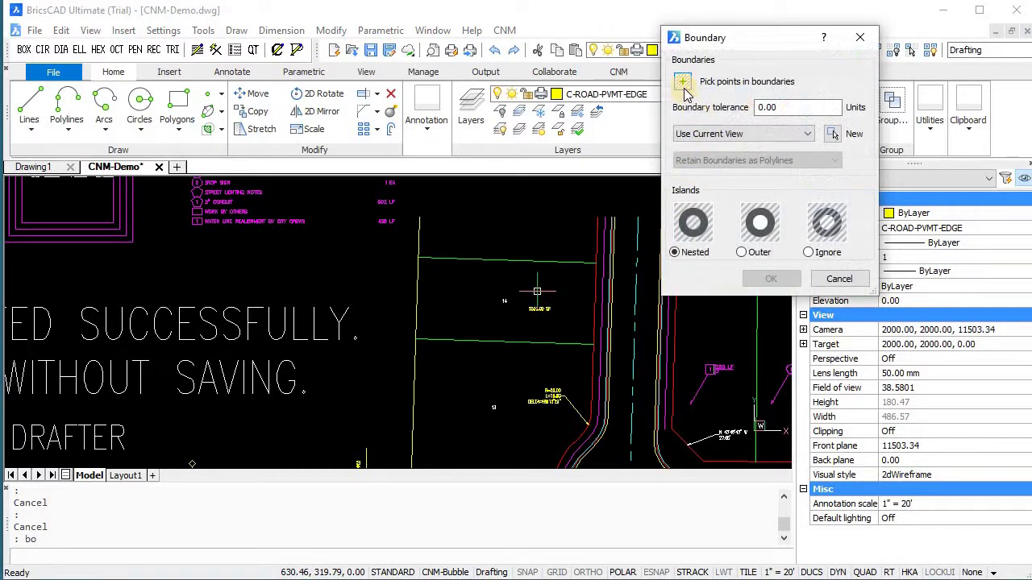
{"action": "left_click", "coordinate": [682, 82]}
{"action": "left_click", "coordinate": [534, 278]}
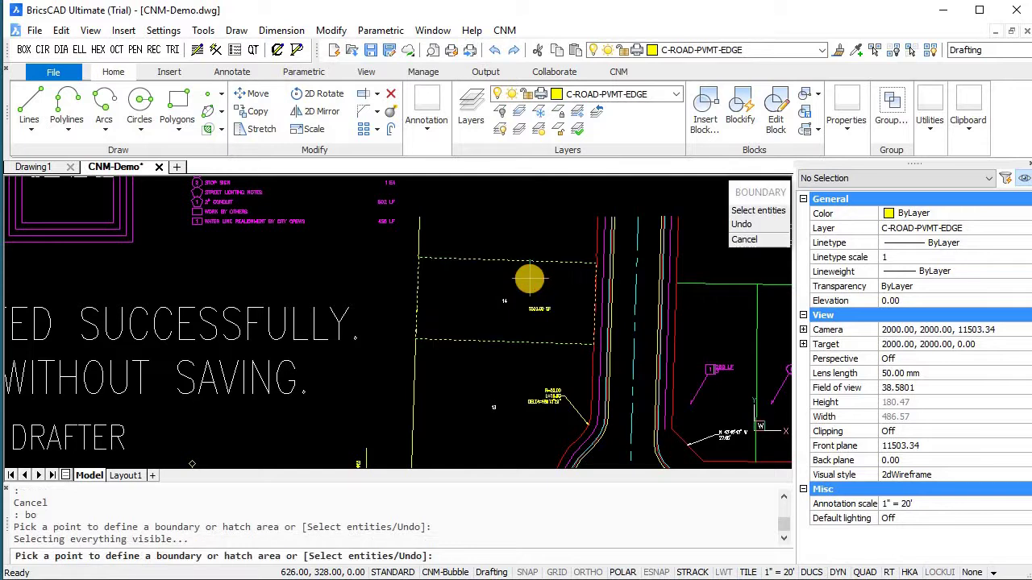
{"action": "key", "text": "Return"}
{"action": "left_click", "coordinate": [758, 281]}
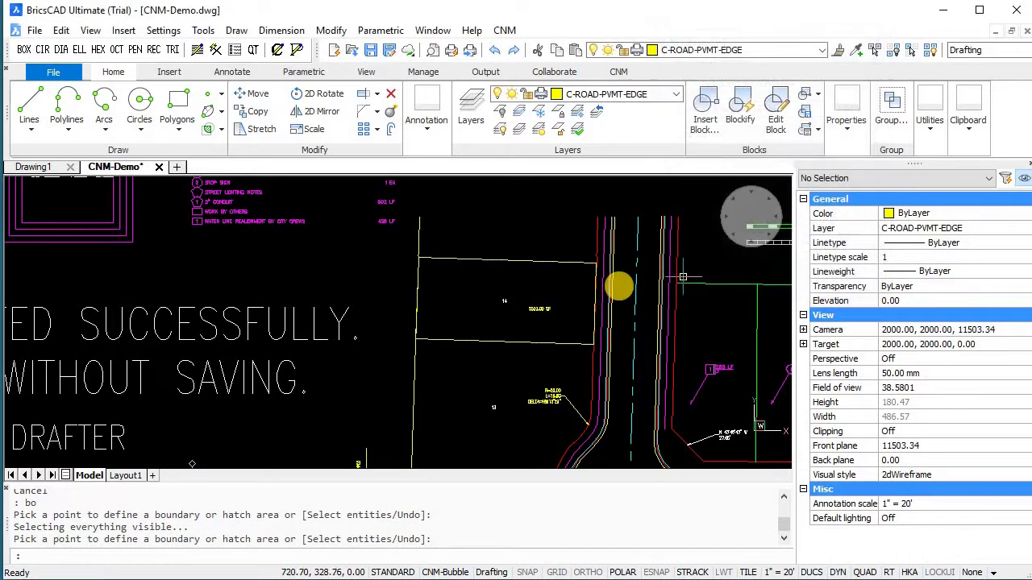
- Label lot 14's area in acres with the AC tool, placing the text below the square-foot label
{"action": "type", "text": "a"}
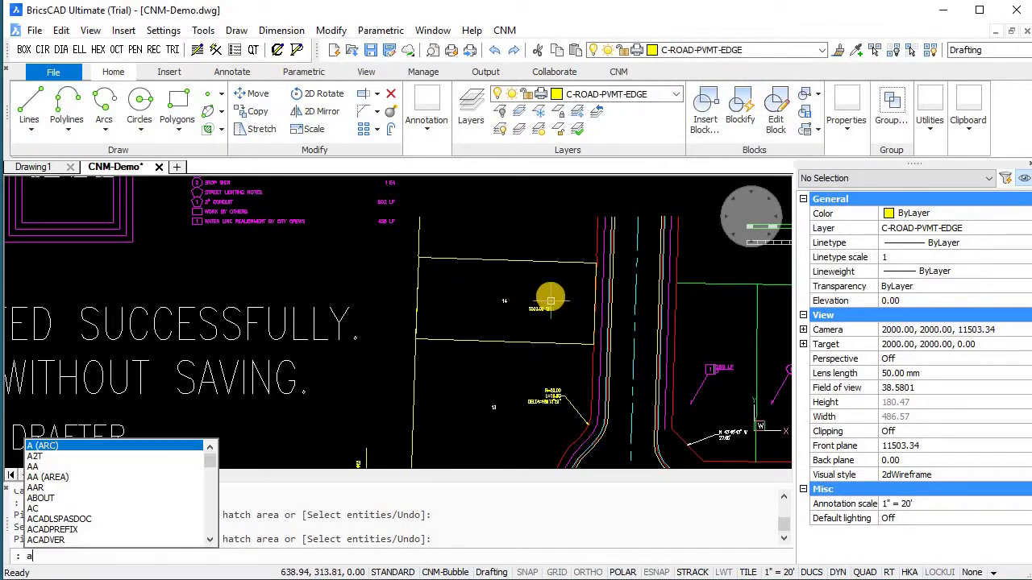
{"action": "type", "text": "c"}
{"action": "key", "text": "Return"}
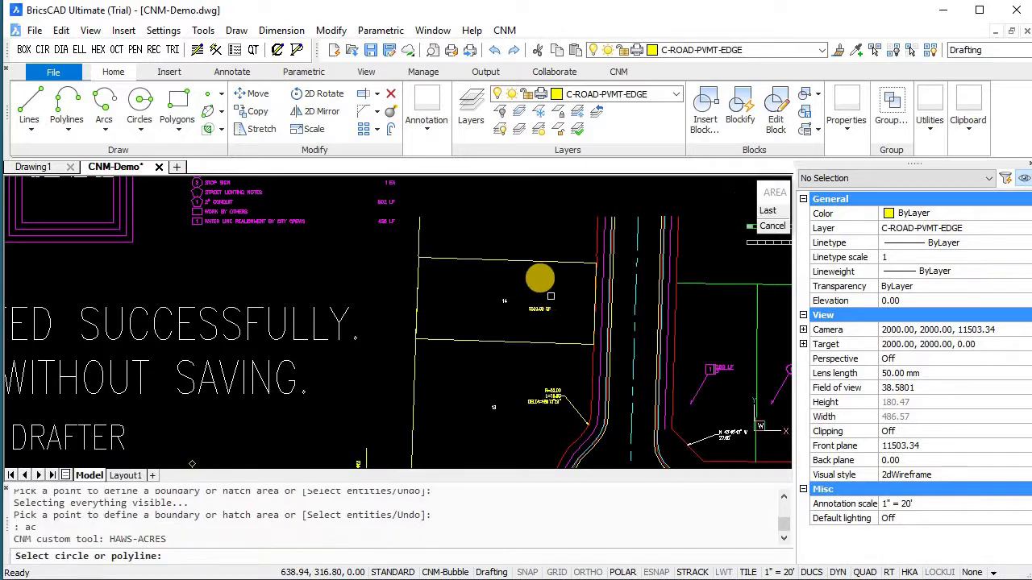
{"action": "left_click", "coordinate": [546, 264]}
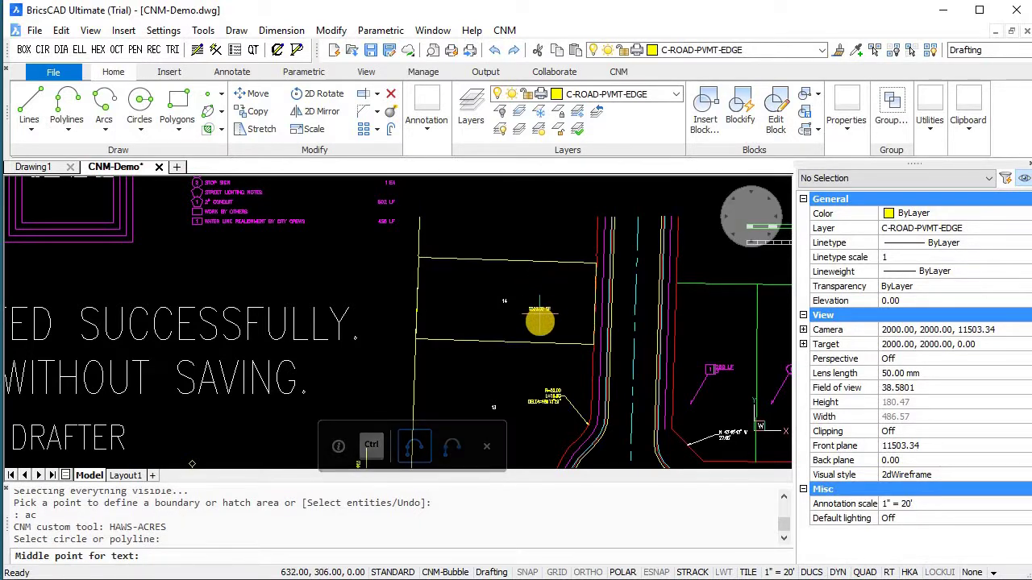
{"action": "left_click", "coordinate": [538, 320]}
{"action": "scroll", "coordinate": [539, 320], "scroll_direction": "up", "scroll_amount": 5}
{"action": "key", "text": "Escape"}
{"action": "key", "text": "Escape"}
{"action": "key", "text": "Escape"}
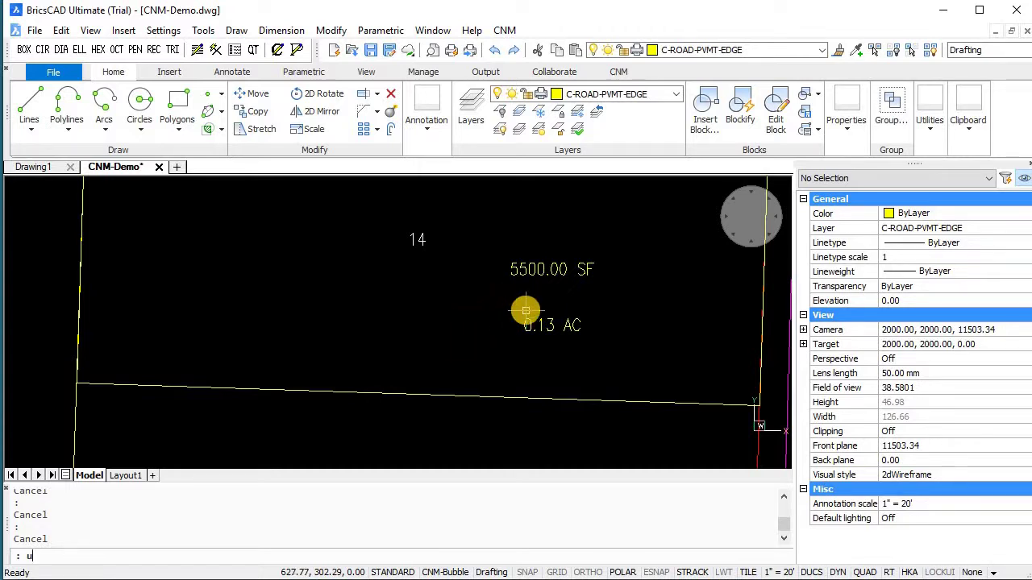
- Set the units to 8 decimal places with U8 and add a second acreage label for lot 14 beneath the first
{"action": "type", "text": "u8"}
{"action": "key", "text": "Return"}
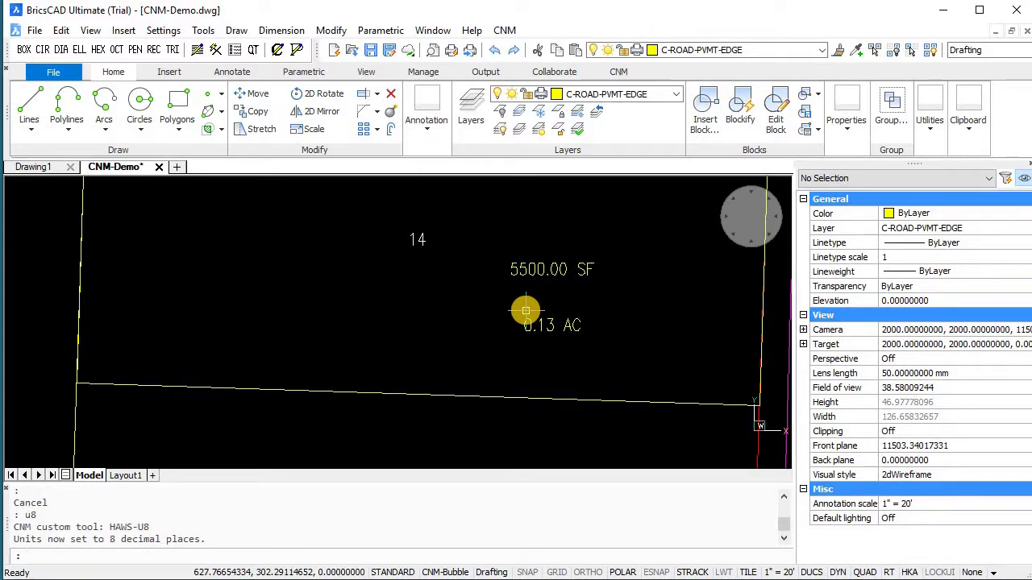
{"action": "key", "text": "Return"}
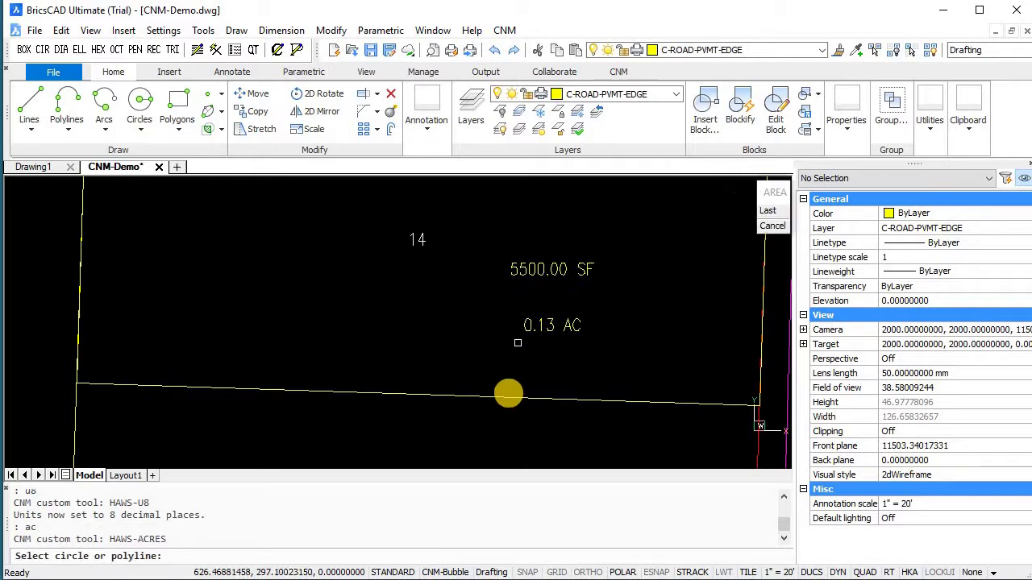
{"action": "left_click", "coordinate": [511, 399]}
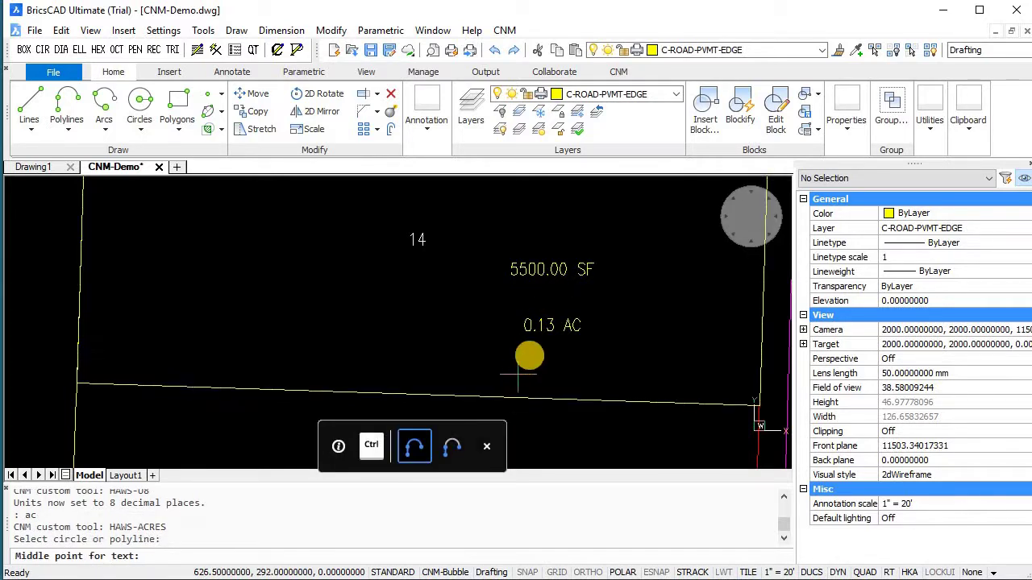
{"action": "left_click", "coordinate": [532, 349]}
{"action": "key", "text": "Escape"}
{"action": "key", "text": "Escape"}
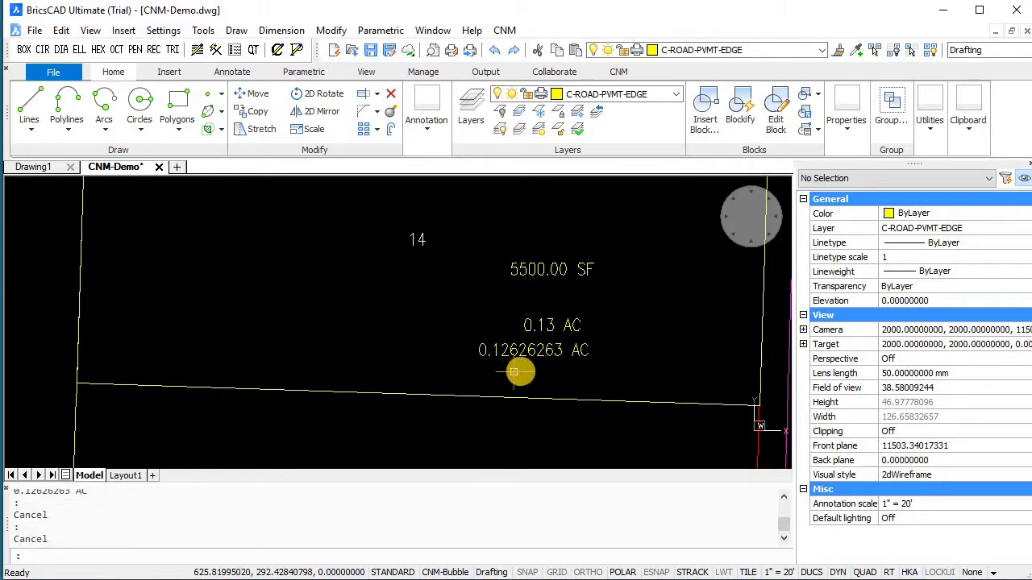
- Freeze the layer of the MULTI-OFFSET heading text with the FF tool
{"action": "mouse_move", "coordinate": [575, 350]}
{"action": "scroll", "coordinate": [580, 349], "scroll_direction": "down", "scroll_amount": 4}
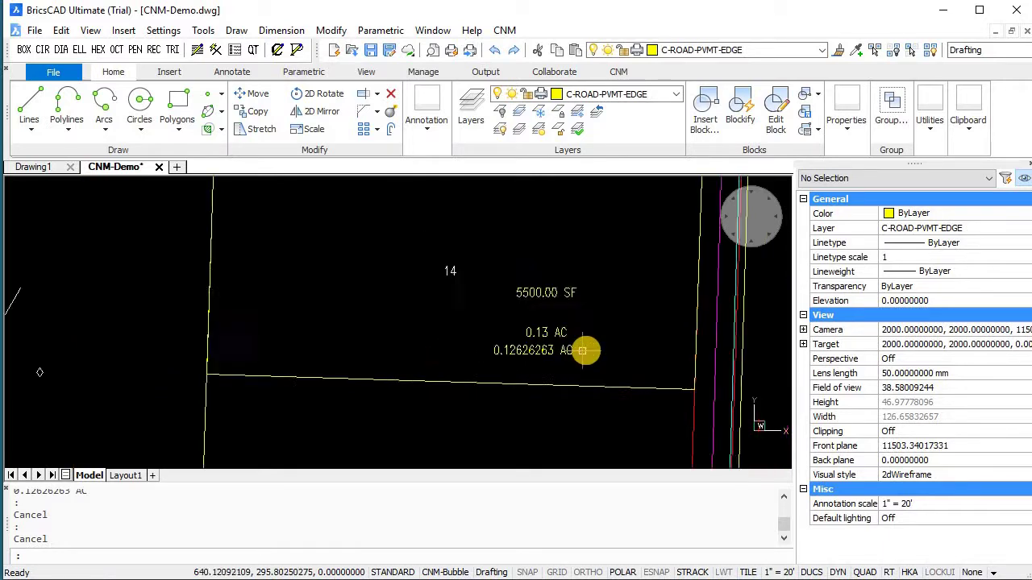
{"action": "scroll", "coordinate": [395, 344], "scroll_direction": "down", "scroll_amount": 3}
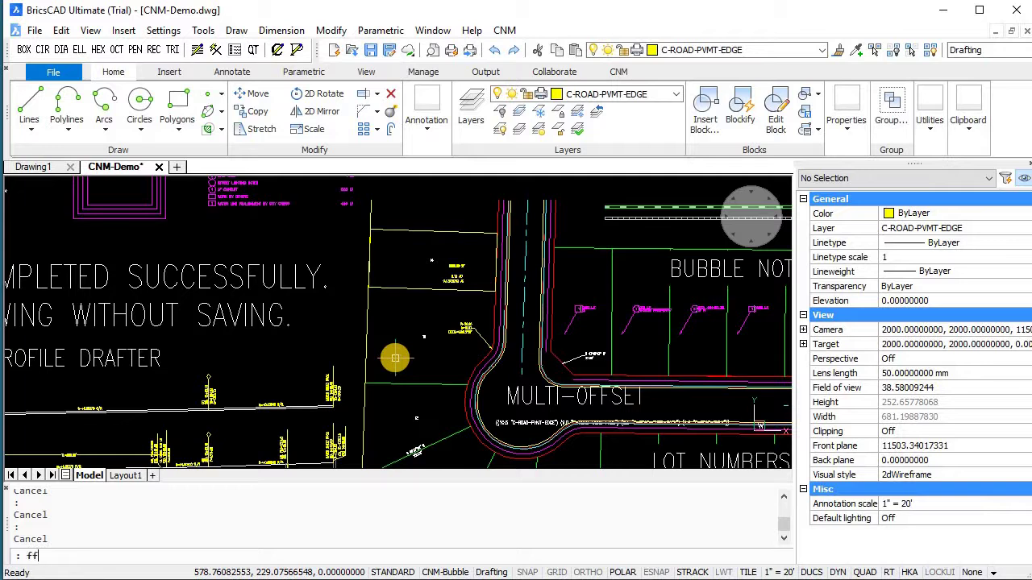
{"action": "key", "text": "Return"}
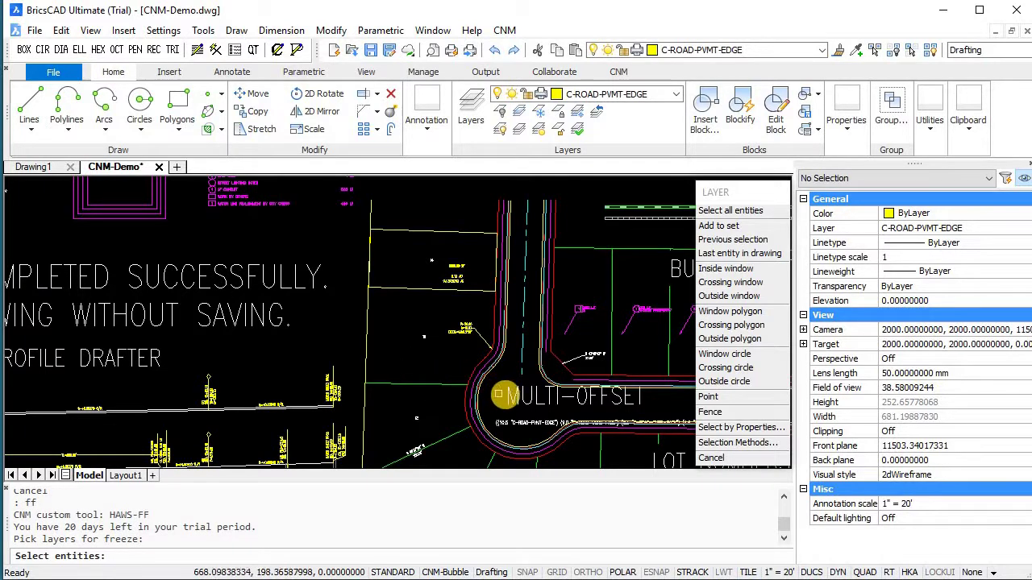
{"action": "left_click", "coordinate": [504, 395]}
{"action": "key", "text": "Return"}
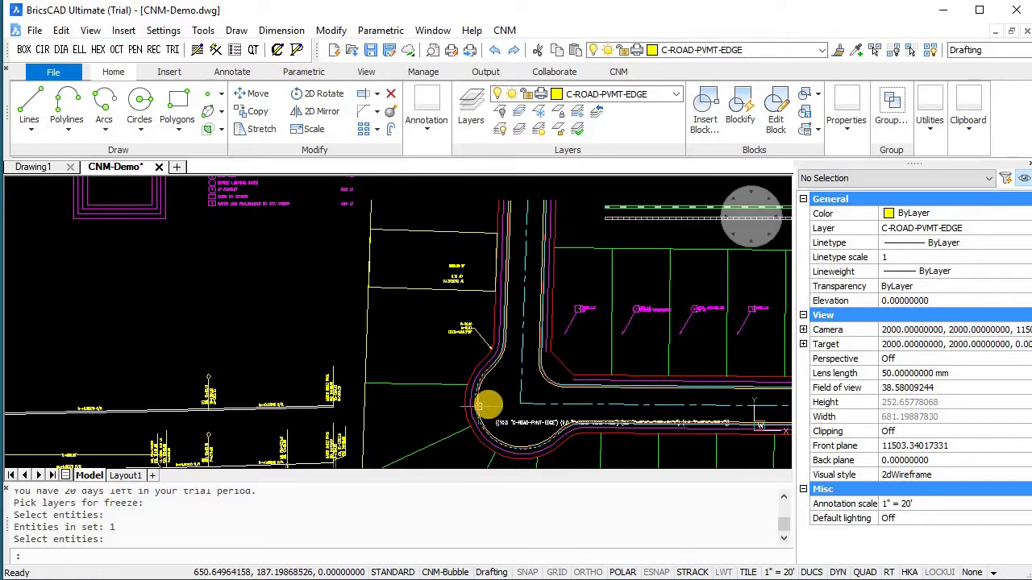
{"action": "scroll", "coordinate": [488, 405], "scroll_direction": "up", "scroll_amount": 3}
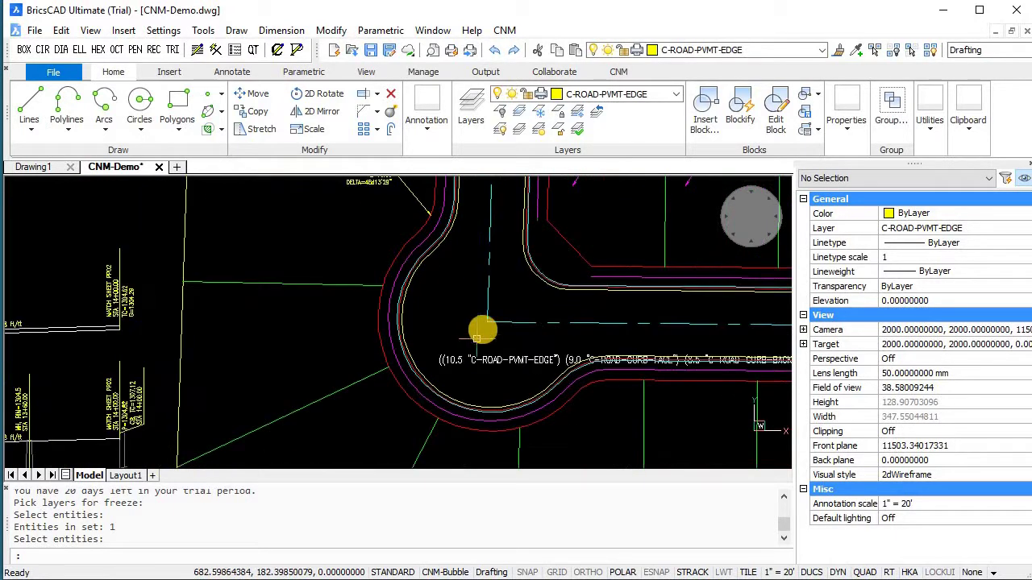
- Try to add numbered station ticks to the cul-de-sac road's horizontal centerline with the STACL tool, starting at station 1000
{"action": "key", "text": "Escape"}
{"action": "key", "text": "Escape"}
{"action": "type", "text": "st"}
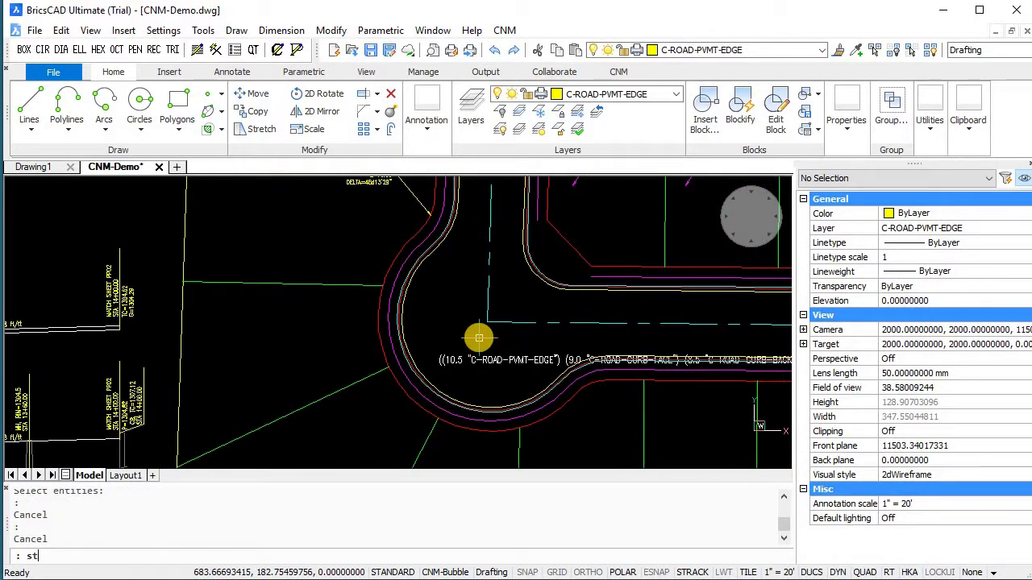
{"action": "type", "text": "ac"}
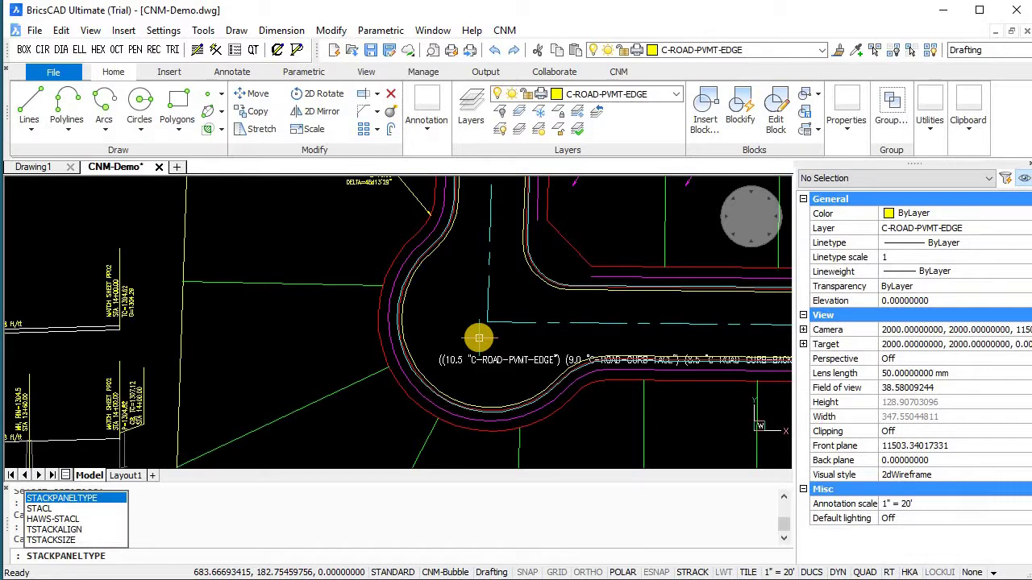
{"action": "key", "text": "Down"}
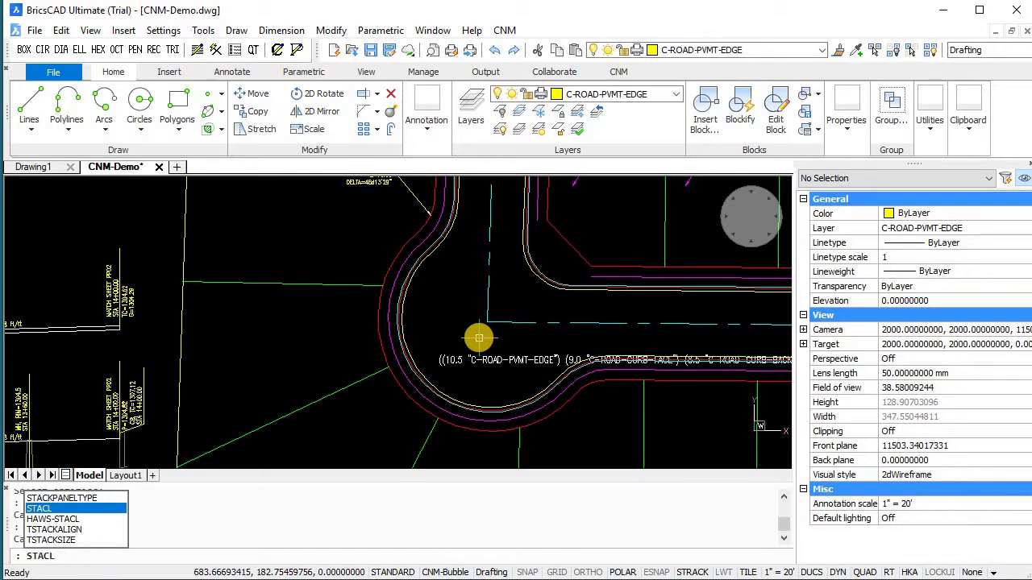
{"action": "key", "text": "Return"}
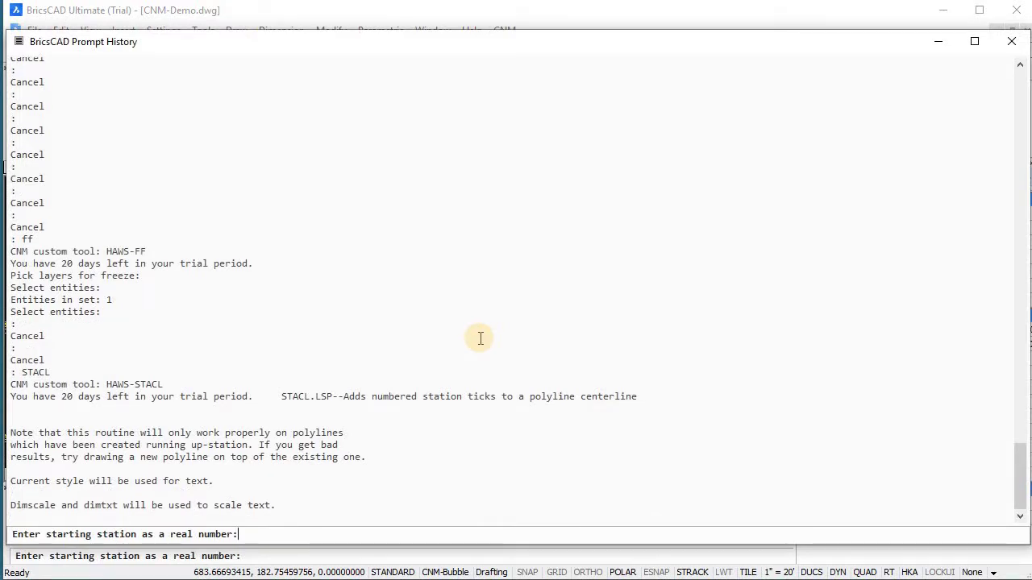
{"action": "type", "text": "1000"}
{"action": "key", "text": "Return"}
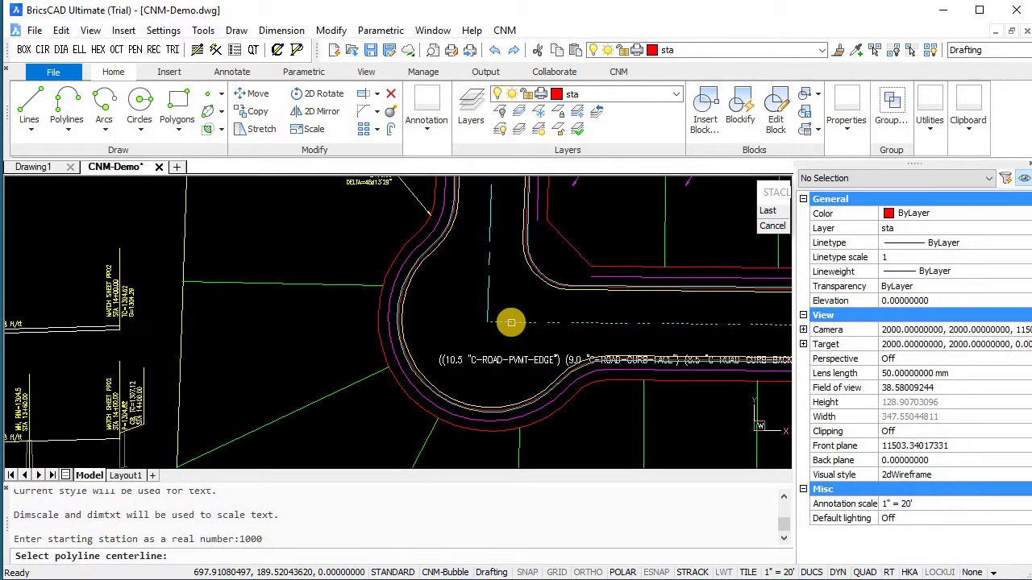
{"action": "left_click", "coordinate": [511, 323]}
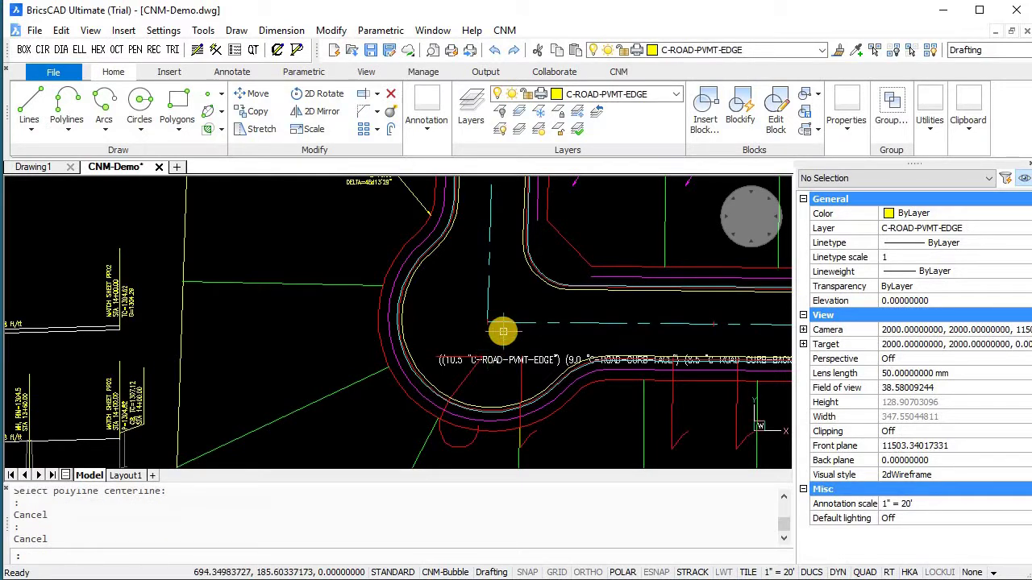
- Undo the station ticks added to the road centerline
{"action": "type", "text": "u"}
{"action": "key", "text": "Return"}
{"action": "key", "text": "ctrl+z"}
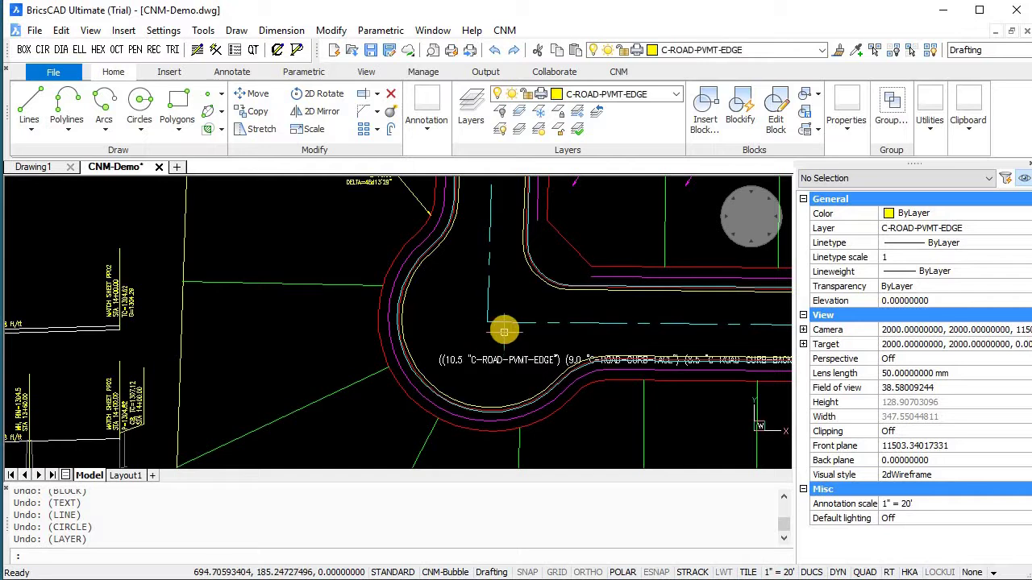
- Convert the cul-de-sac road's horizontal centerline into a polyline with polyline edit
{"action": "key", "text": "Escape"}
{"action": "key", "text": "Escape"}
{"action": "type", "text": "p"}
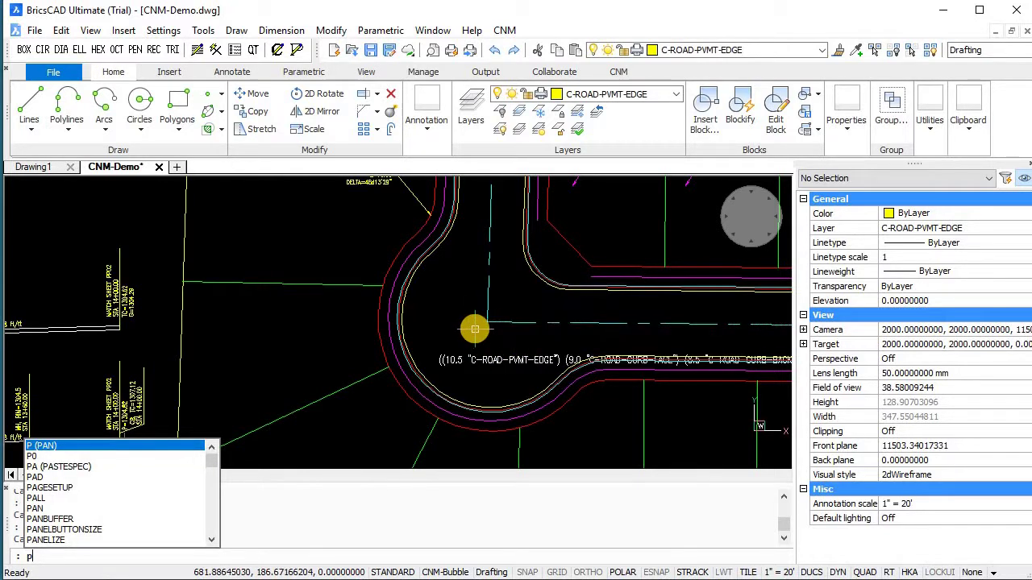
{"action": "type", "text": "e"}
{"action": "key", "text": "Return"}
{"action": "left_click", "coordinate": [505, 322]}
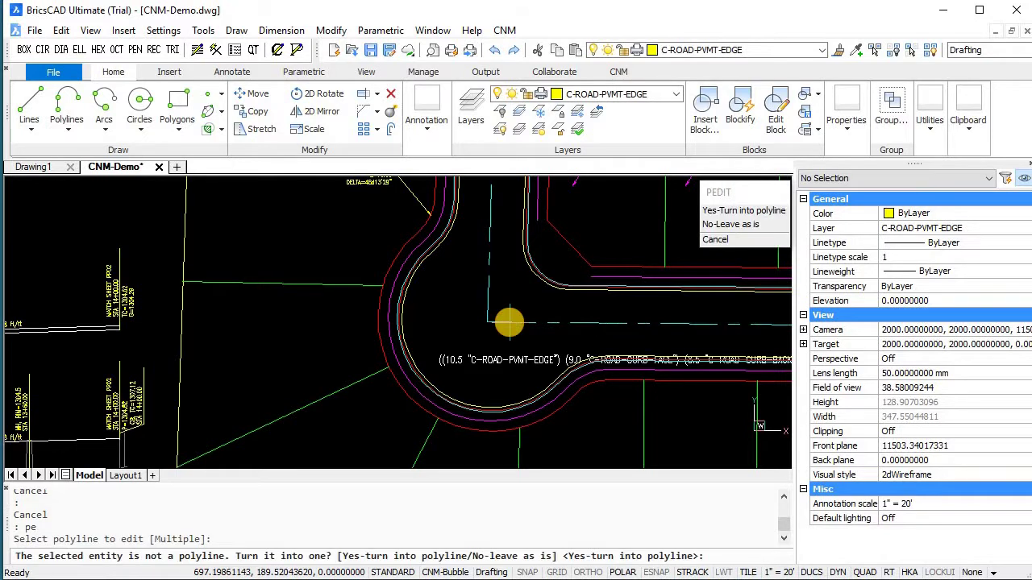
{"action": "key", "text": "Return"}
{"action": "key", "text": "Escape"}
{"action": "key", "text": "Escape"}
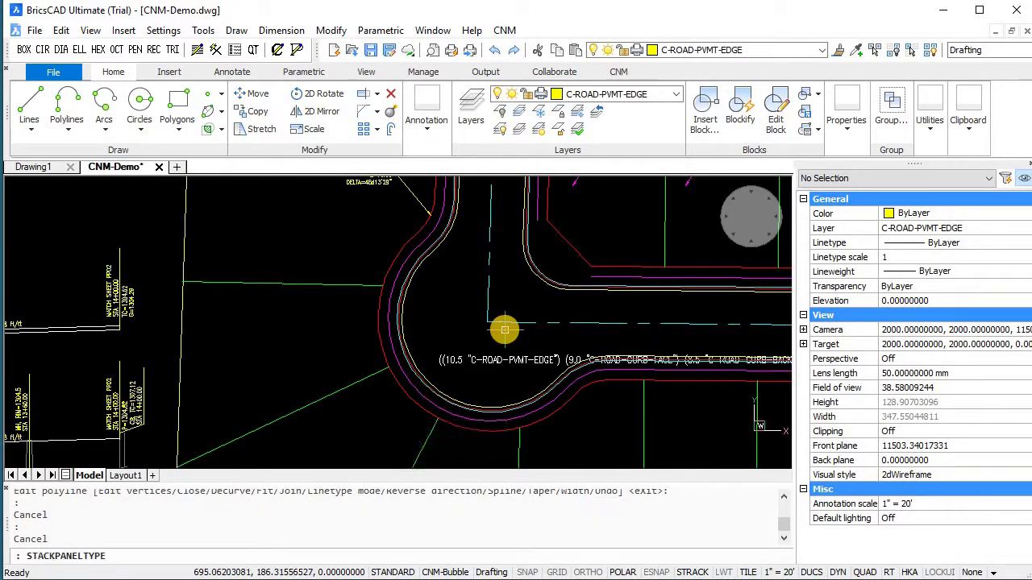
- Run STACL on the converted centerline polyline with a starting station of 1000 and check the ticks
{"action": "type", "text": "STACL"}
{"action": "key", "text": "Return"}
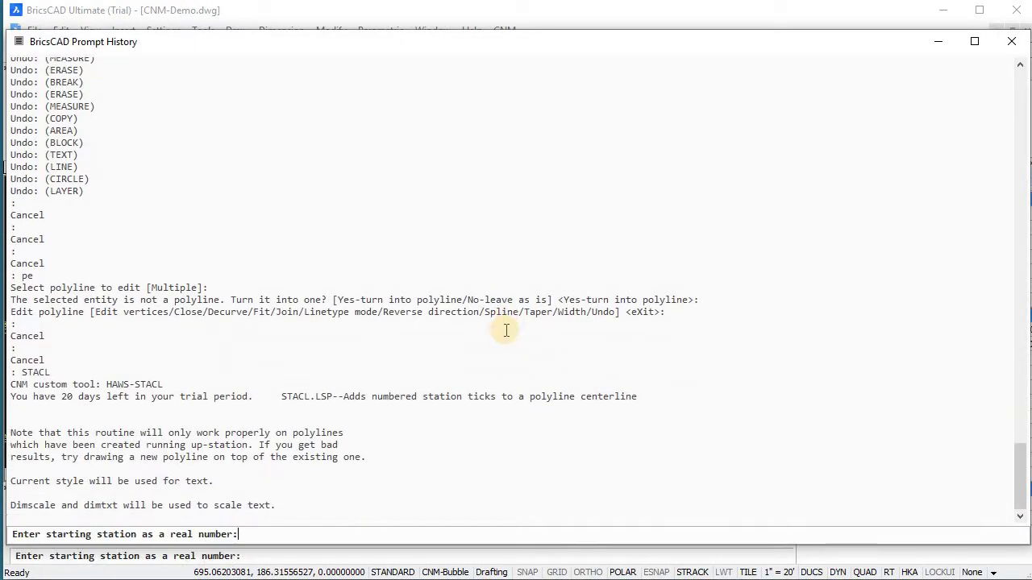
{"action": "type", "text": "1000"}
{"action": "key", "text": "Return"}
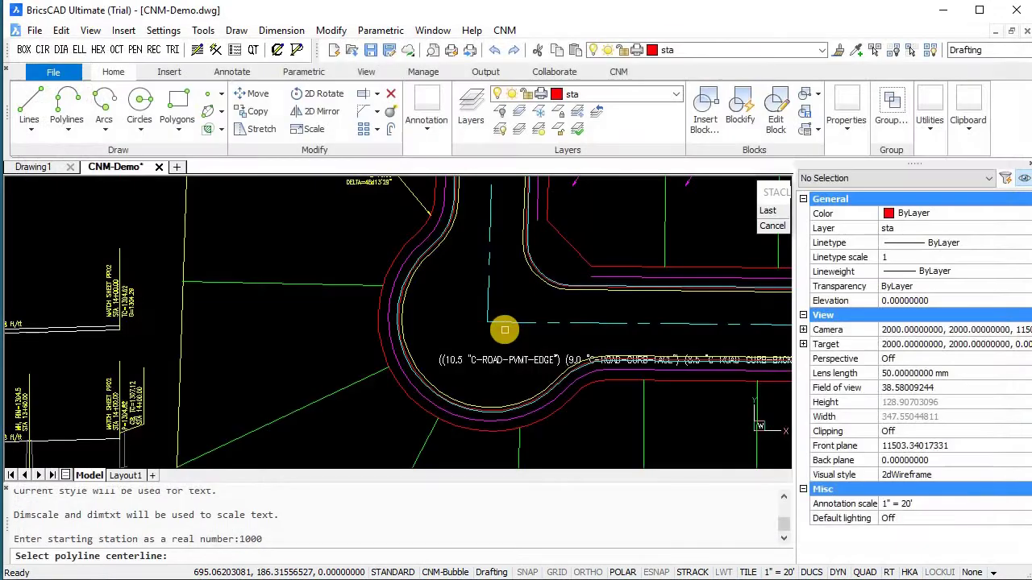
{"action": "left_click", "coordinate": [510, 321]}
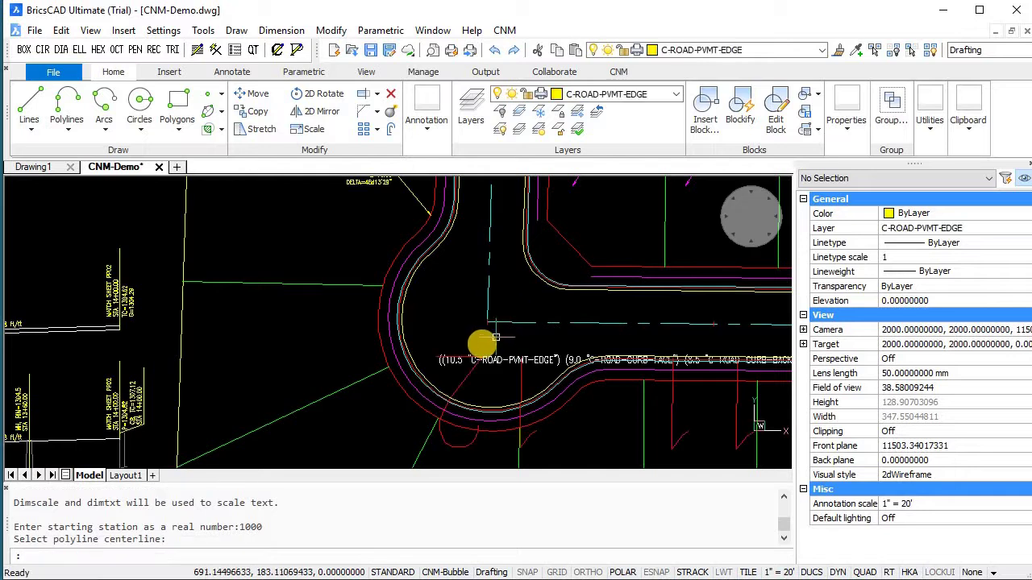
{"action": "scroll", "coordinate": [451, 330], "scroll_direction": "down", "scroll_amount": 3}
{"action": "scroll", "coordinate": [451, 329], "scroll_direction": "up", "scroll_amount": 2}
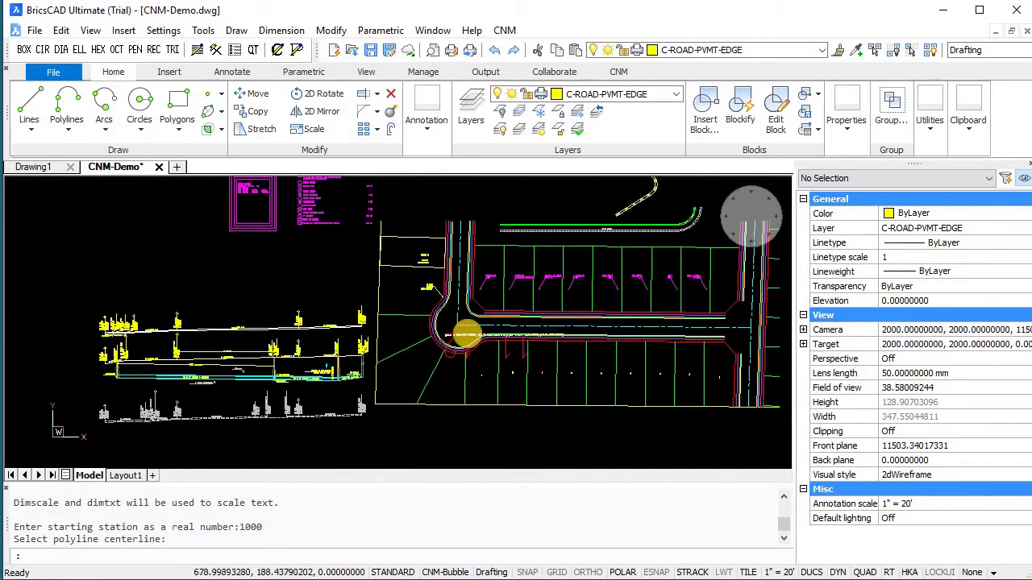
{"action": "scroll", "coordinate": [472, 339], "scroll_direction": "up", "scroll_amount": 1}
{"action": "key", "text": "Escape"}
{"action": "key", "text": "Escape"}
- Try STACL on the horizontal road centerline with a starting station of 100 and inspect the ticks along the road
{"action": "scroll", "coordinate": [459, 355], "scroll_direction": "up", "scroll_amount": 2}
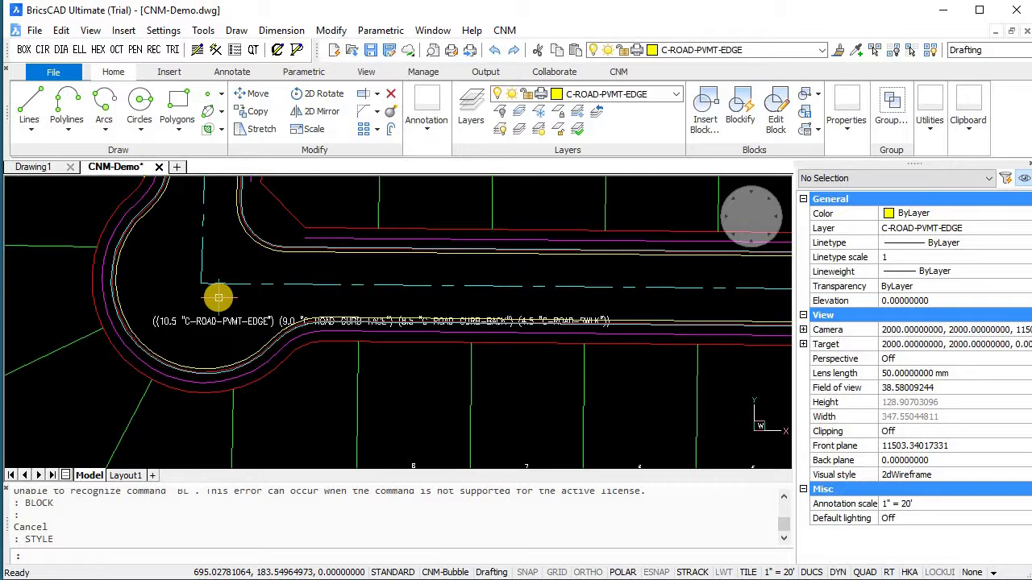
{"action": "key", "text": "Return"}
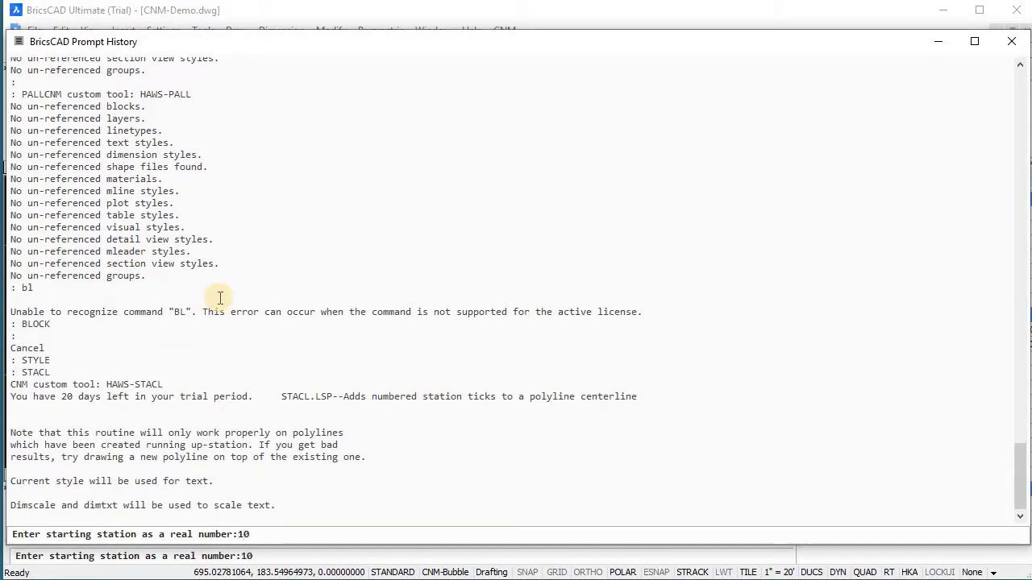
{"action": "key", "text": "Return"}
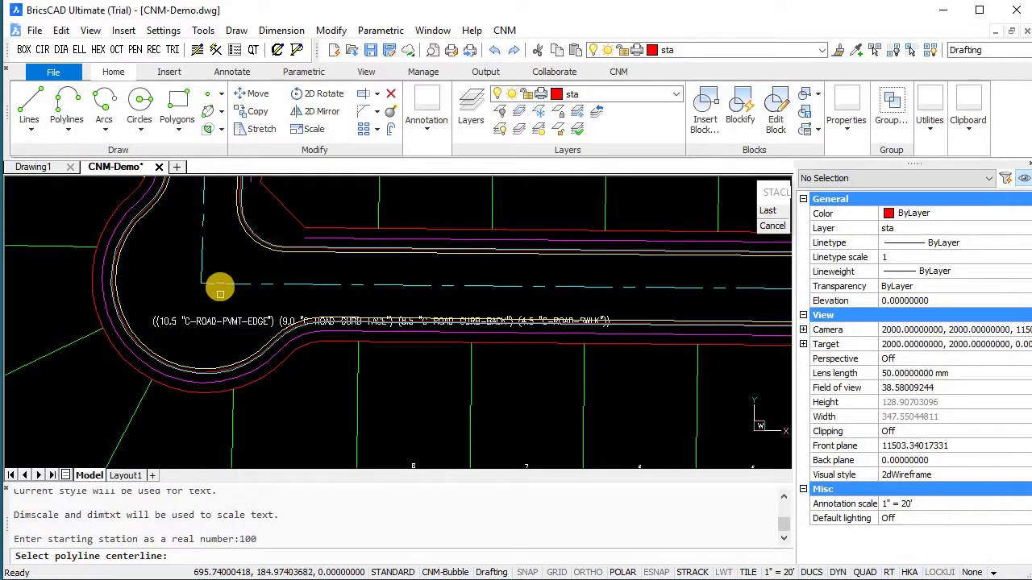
{"action": "left_click", "coordinate": [222, 283]}
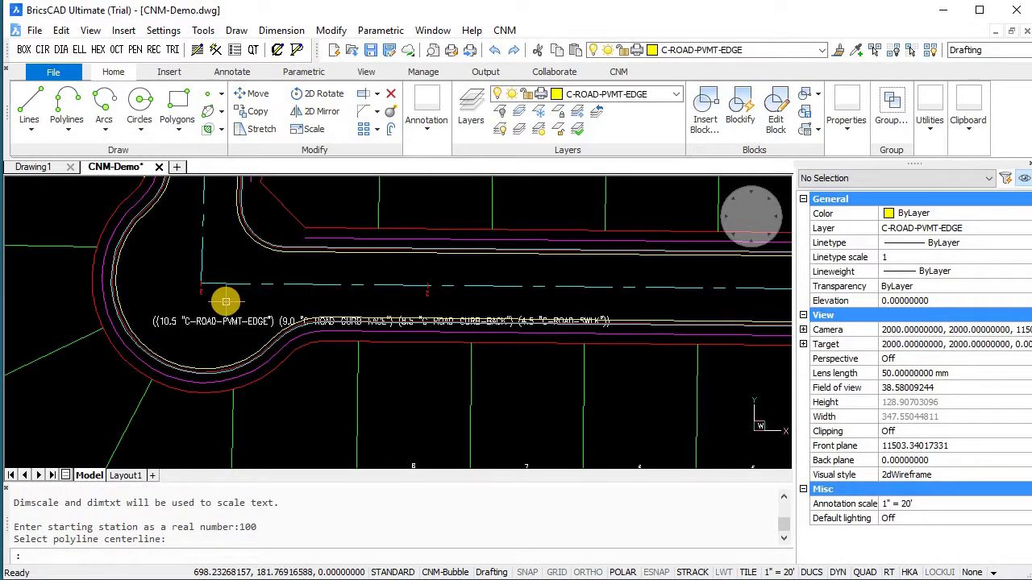
{"action": "scroll", "coordinate": [225, 301], "scroll_direction": "down", "scroll_amount": 3}
{"action": "middle_click_drag", "start_coordinate": [357, 285], "coordinate": [346, 311]}
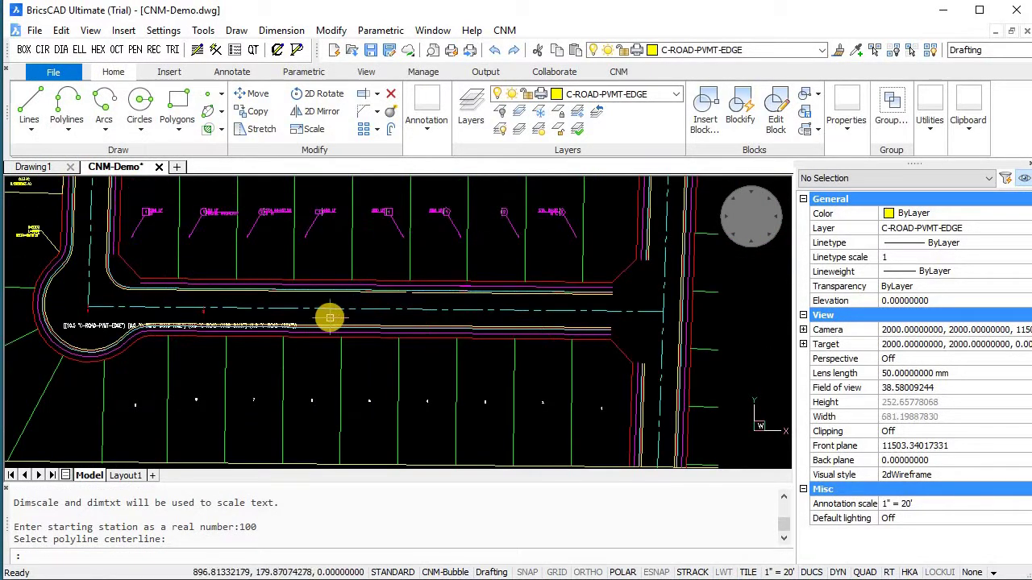
{"action": "scroll", "coordinate": [223, 317], "scroll_direction": "up", "scroll_amount": 2}
{"action": "scroll", "coordinate": [224, 317], "scroll_direction": "down", "scroll_amount": 2}
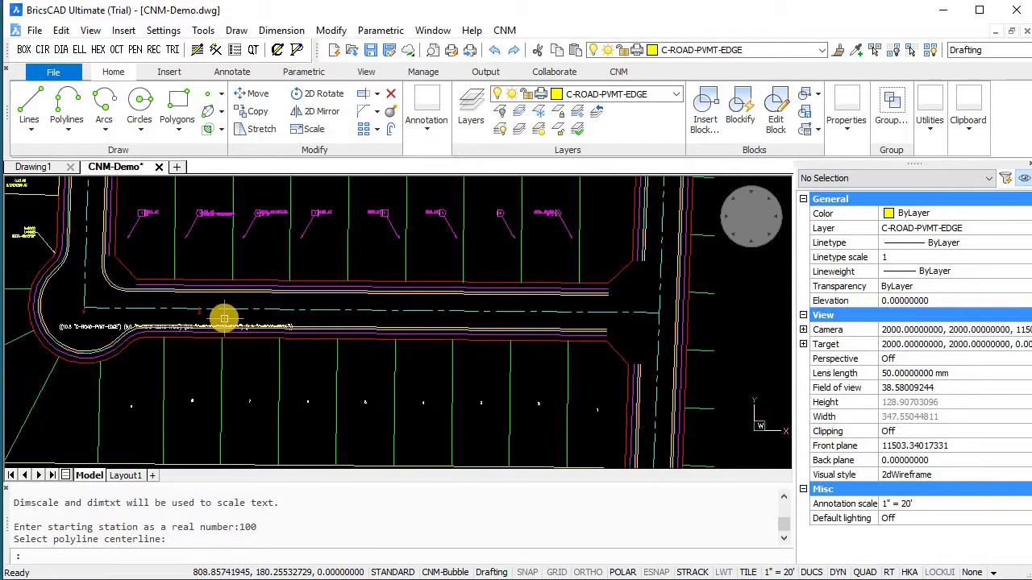
{"action": "key", "text": "Escape"}
{"action": "key", "text": "Escape"}
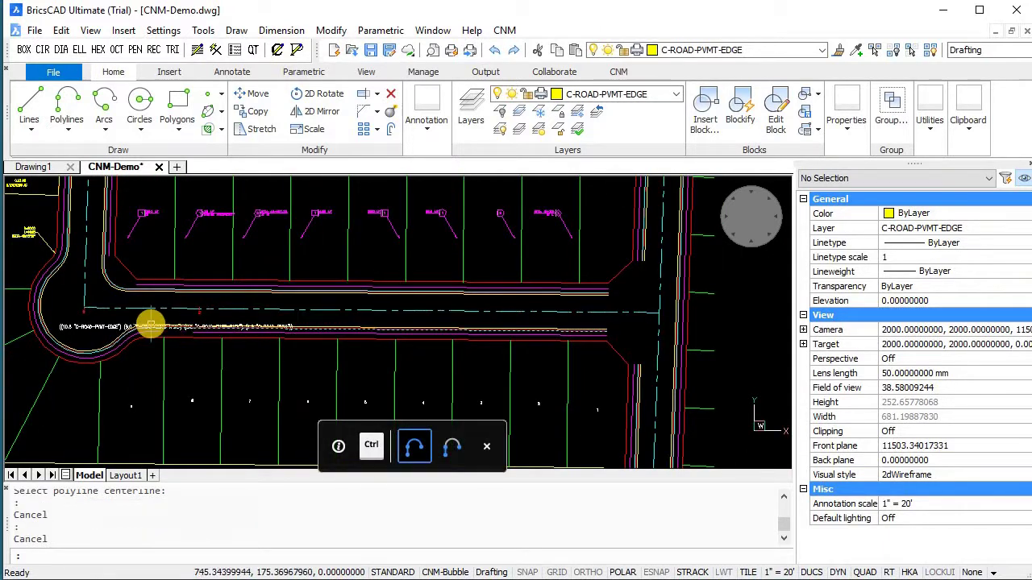
- Add numbered station ticks to the cul-de-sac road's horizontal centerline with STACL, using 100 as the starting station
{"action": "middle_click_drag", "start_coordinate": [145, 314], "coordinate": [228, 290]}
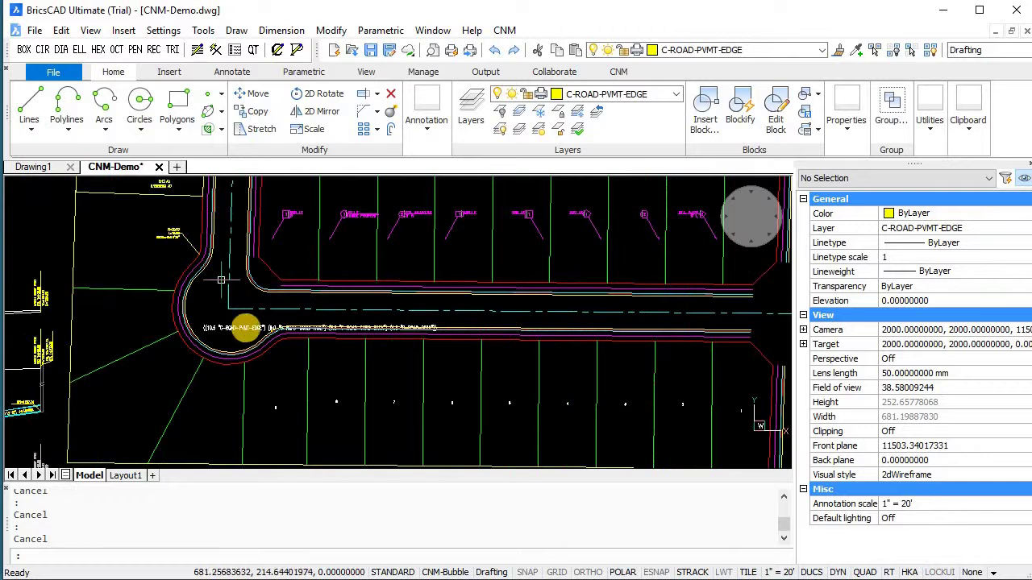
{"action": "scroll", "coordinate": [240, 316], "scroll_direction": "up", "scroll_amount": 2}
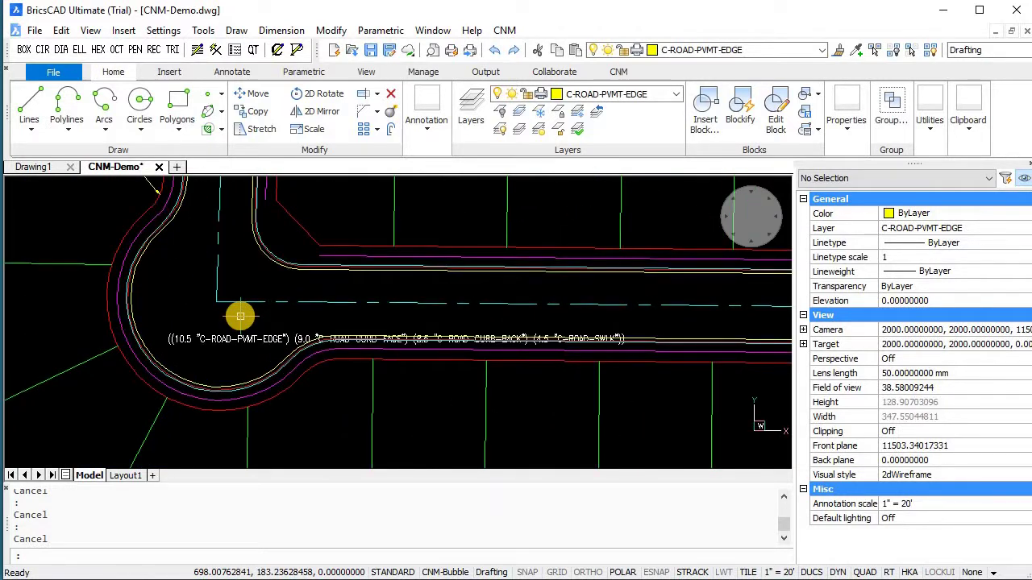
{"action": "type", "text": "CL"}
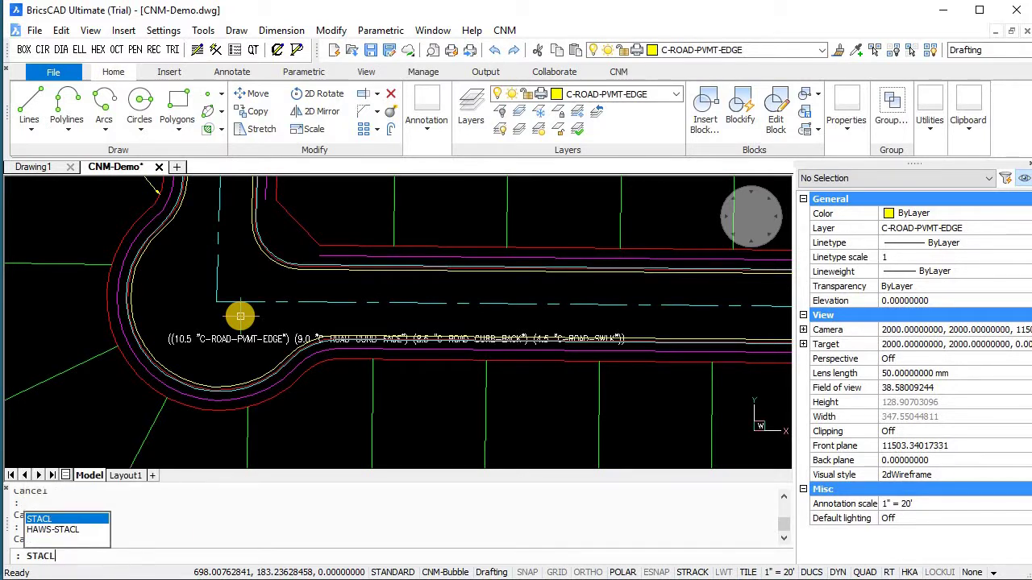
{"action": "key", "text": "Return"}
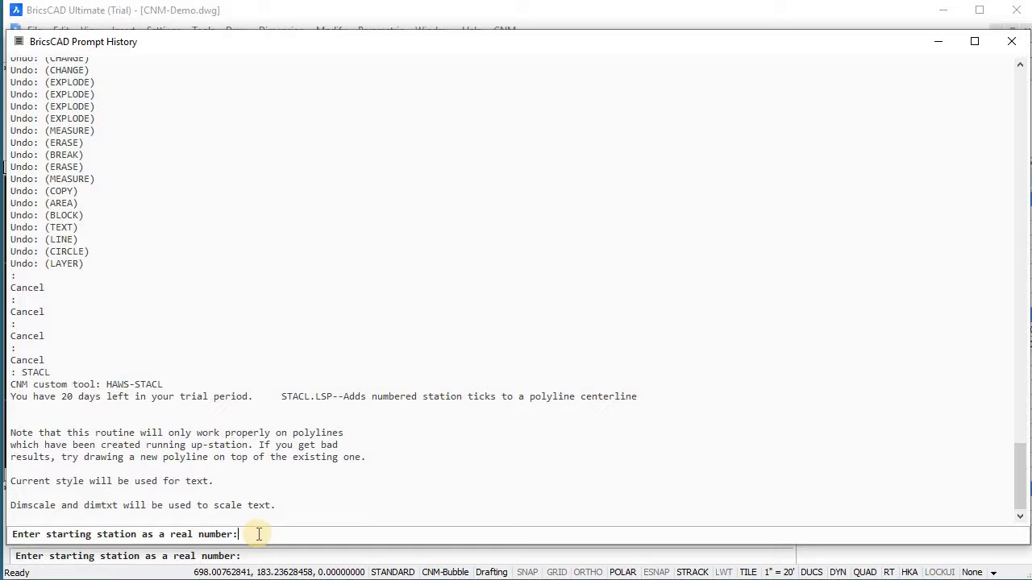
{"action": "type", "text": "100"}
{"action": "key", "text": "Return"}
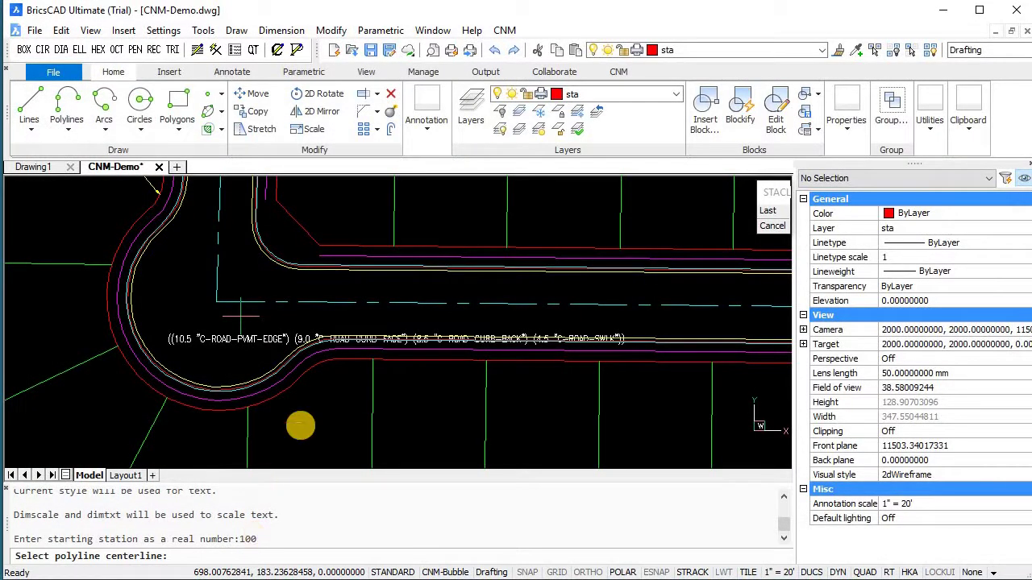
{"action": "left_click", "coordinate": [233, 301]}
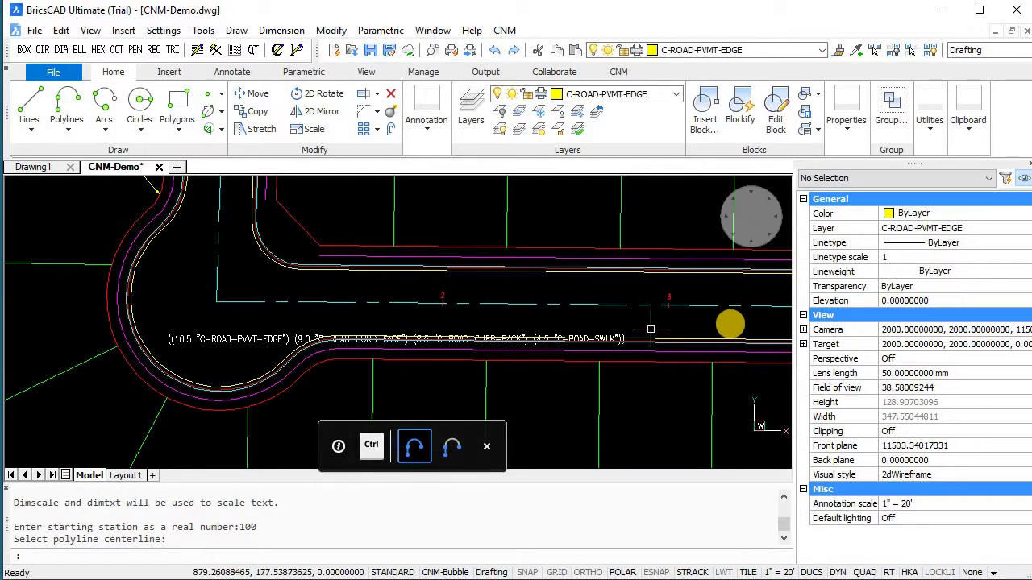
{"action": "scroll", "coordinate": [709, 314], "scroll_direction": "down", "scroll_amount": 3}
{"action": "middle_click_drag", "start_coordinate": [718, 315], "coordinate": [233, 271]}
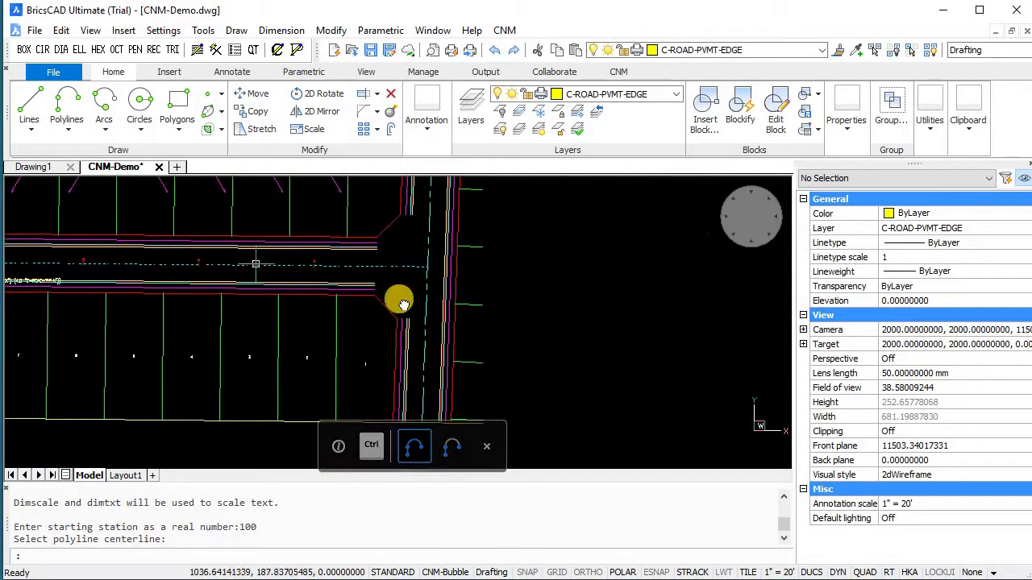
{"action": "middle_click_drag", "start_coordinate": [399, 299], "coordinate": [467, 315]}
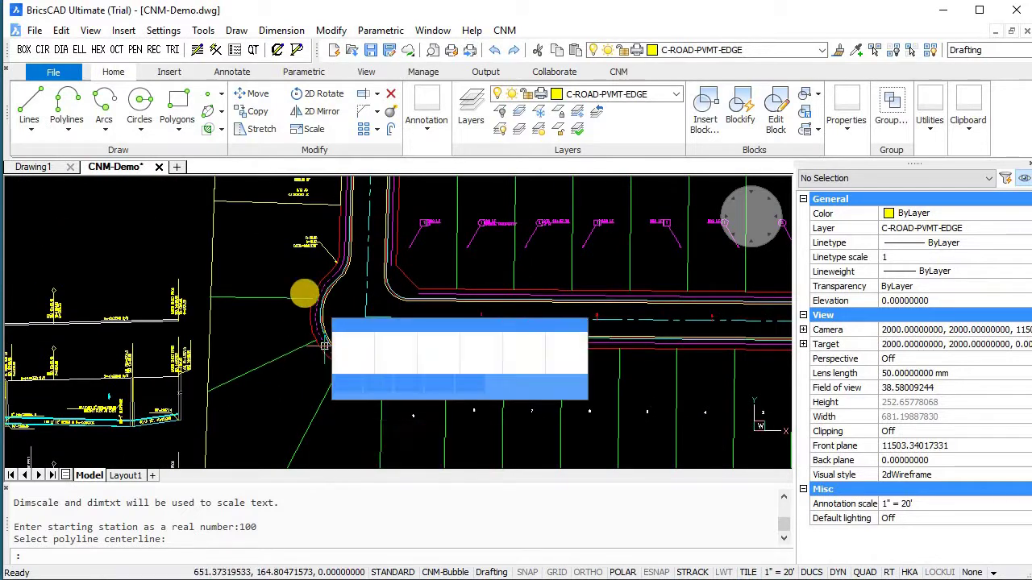
{"action": "scroll", "coordinate": [327, 320], "scroll_direction": "down", "scroll_amount": 2}
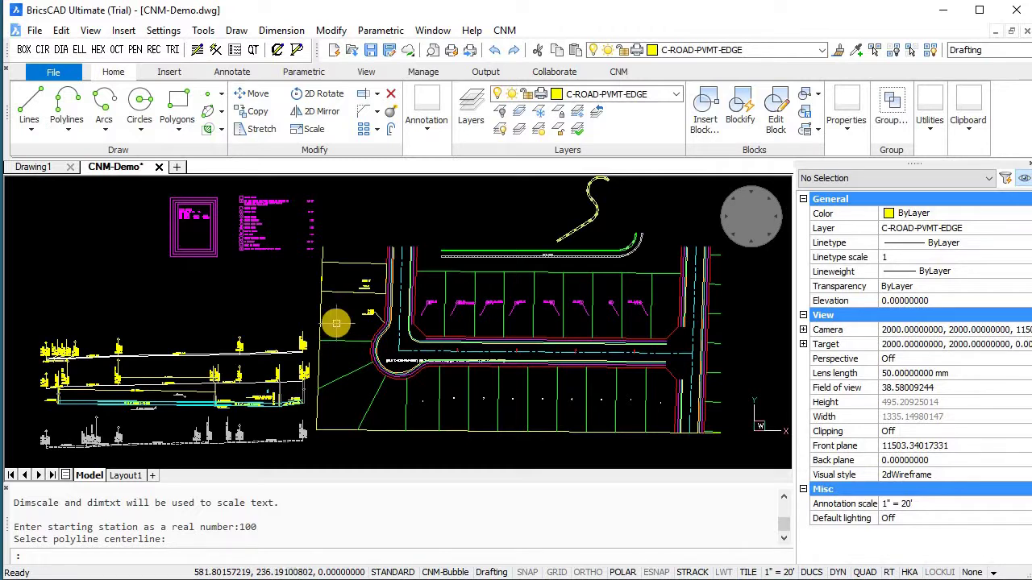
- Open the path list of the support file search path in the program's file options
{"action": "type", "text": "tions"}
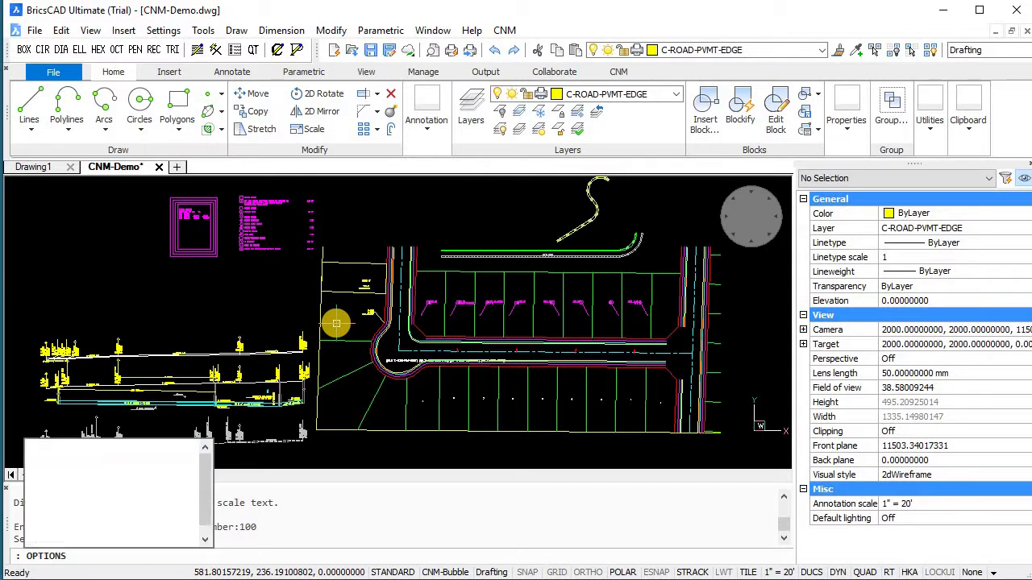
{"action": "key", "text": "Return"}
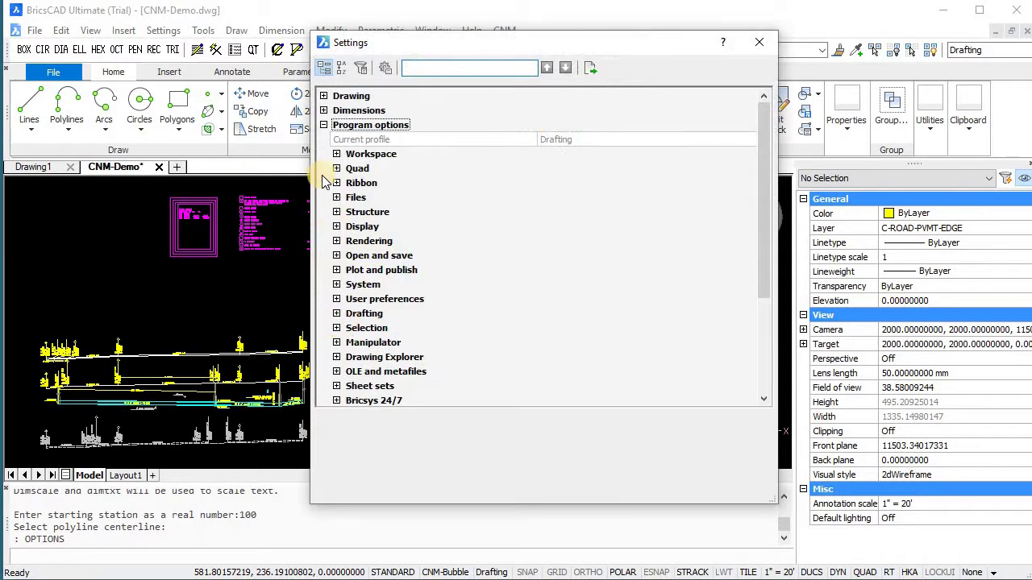
{"action": "left_click", "coordinate": [337, 198]}
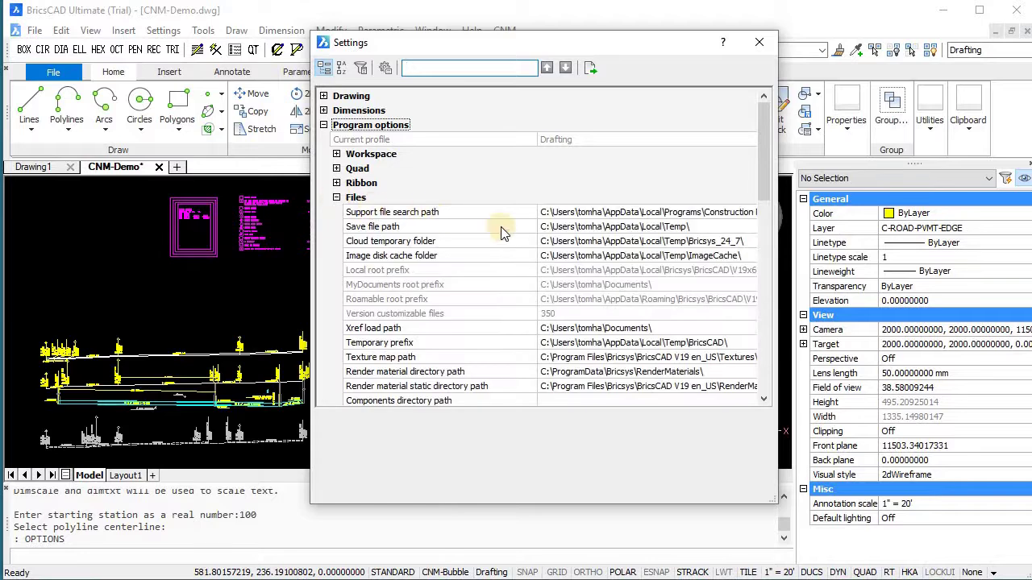
{"action": "left_click", "coordinate": [603, 213]}
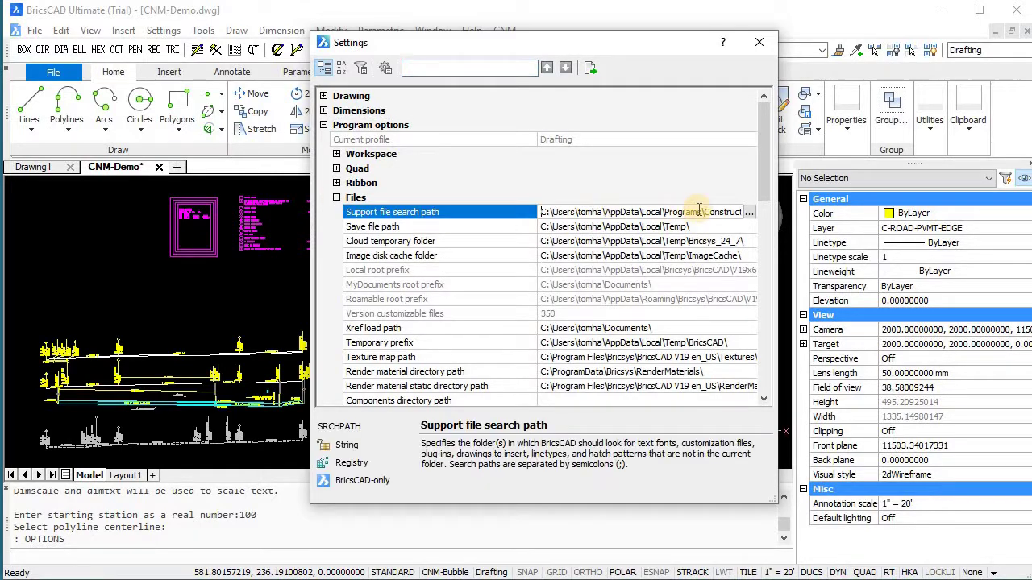
{"action": "left_click", "coordinate": [748, 213]}
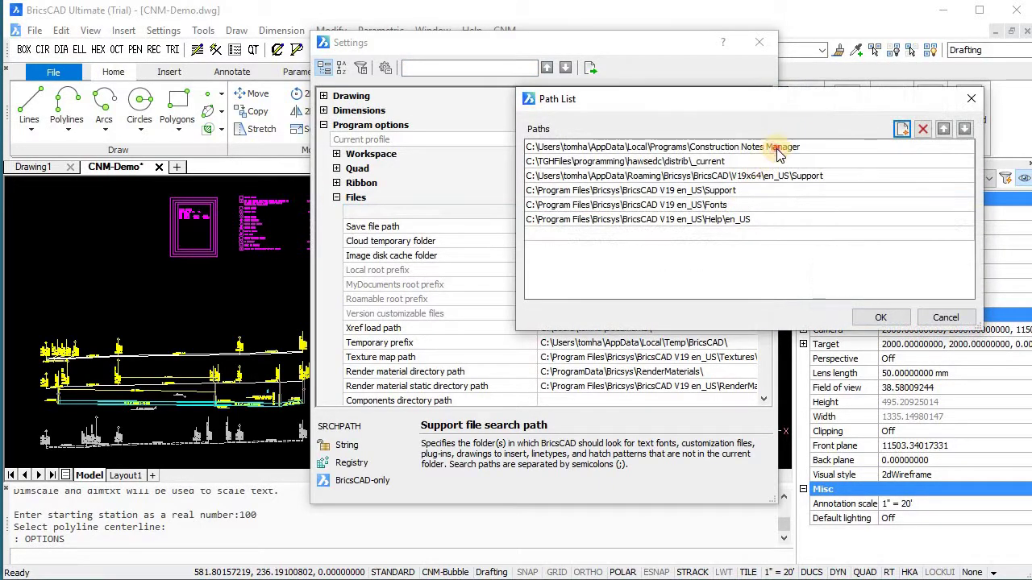
- Copy the Construction Notes Manager folder path from the support path list, leaving the settings unchanged, and close them
{"action": "left_click", "coordinate": [816, 146]}
{"action": "key", "text": "ctrl+c"}
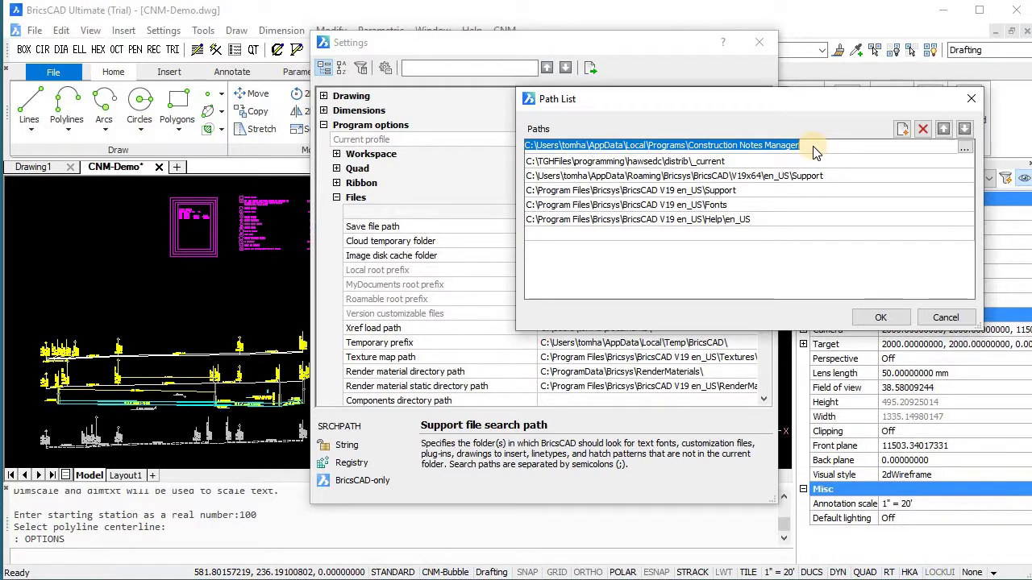
{"action": "left_click", "coordinate": [935, 317]}
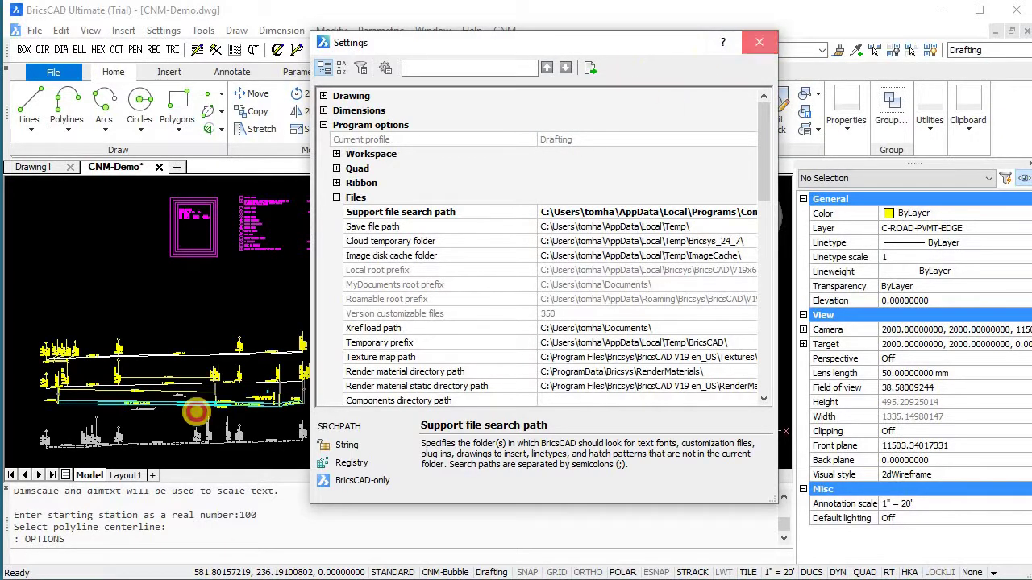
{"action": "left_click", "coordinate": [758, 42]}
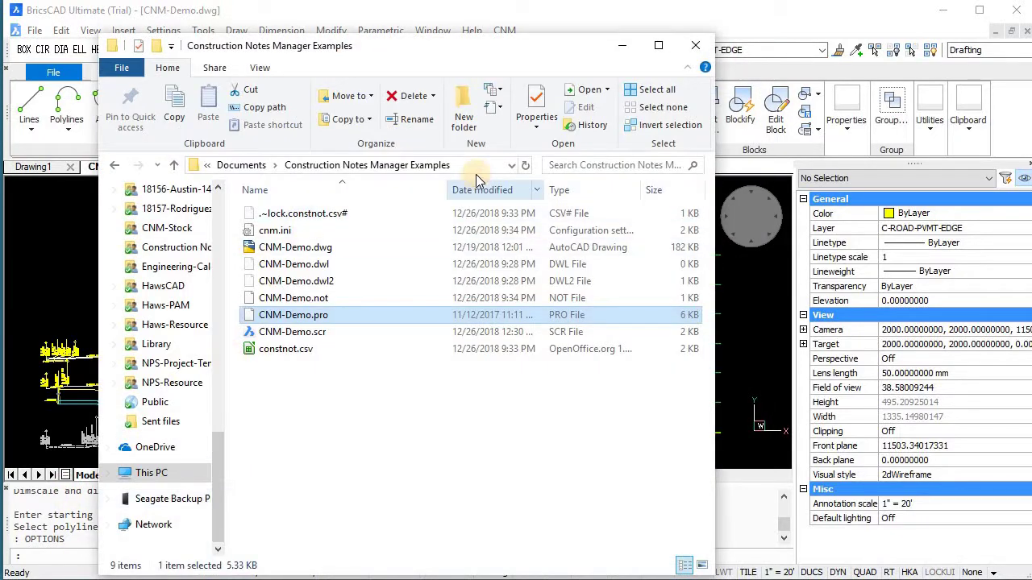
- Switch to File Explorer and go to the copied Construction Notes Manager program folder
{"action": "left_click", "coordinate": [478, 170]}
{"action": "key", "text": "ctrl+v"}
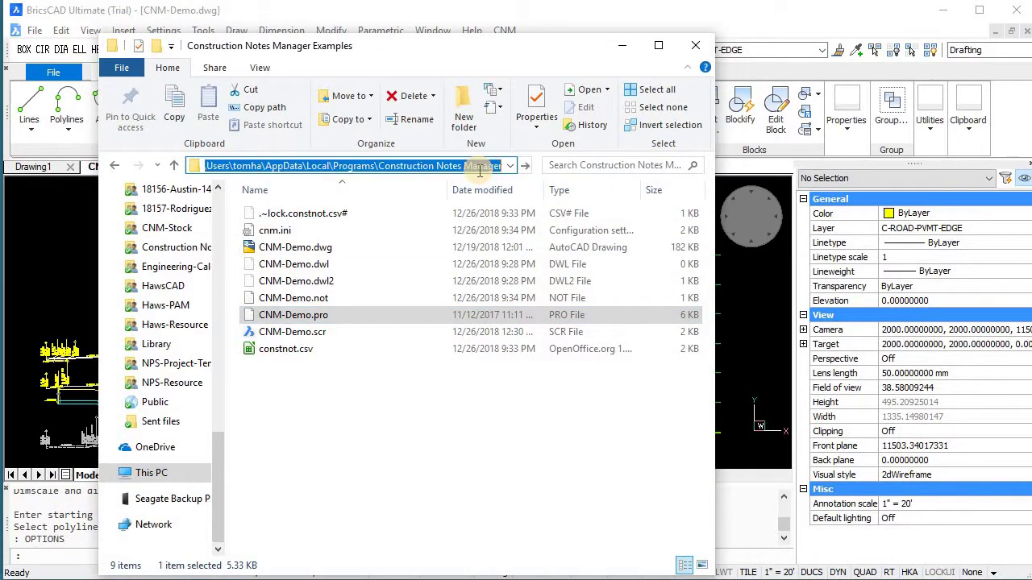
{"action": "key", "text": "Return"}
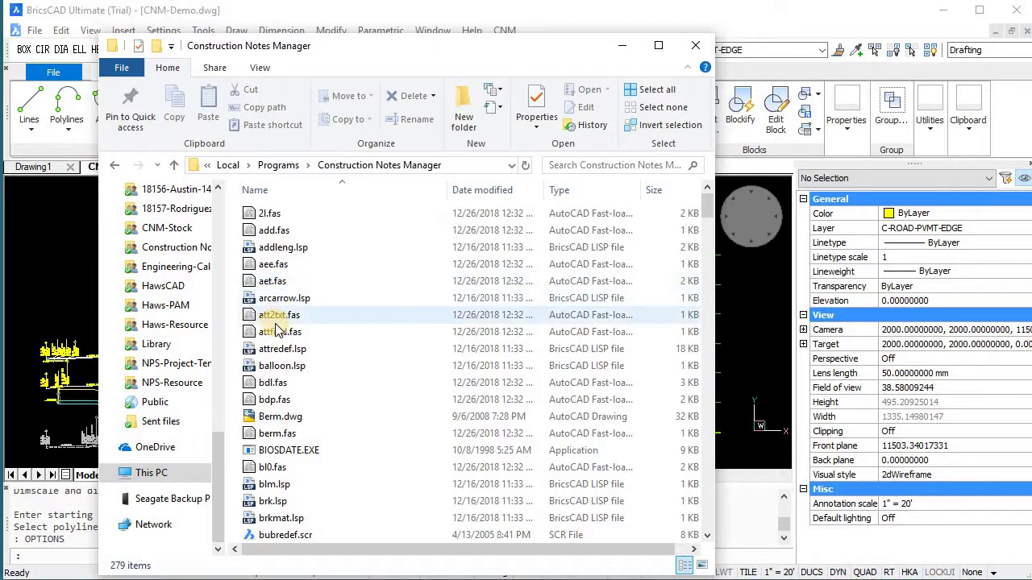
- Find CNM-Command-Reference.ods in the program folder and open it in LibreOffice Calc
{"action": "scroll", "coordinate": [305, 419], "scroll_direction": "down", "scroll_amount": 1}
{"action": "scroll", "coordinate": [302, 424], "scroll_direction": "down", "scroll_amount": 3}
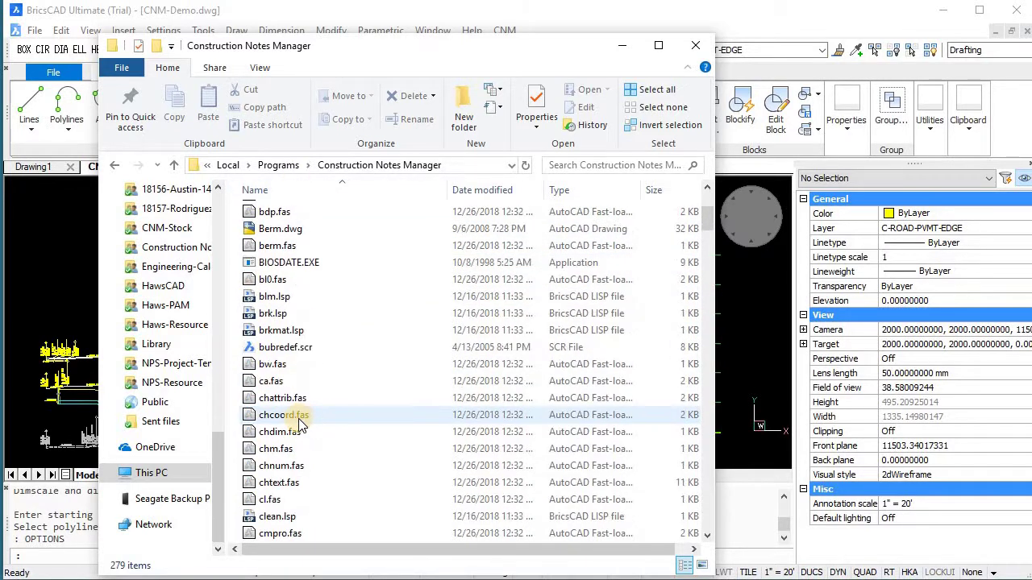
{"action": "left_click", "coordinate": [300, 421]}
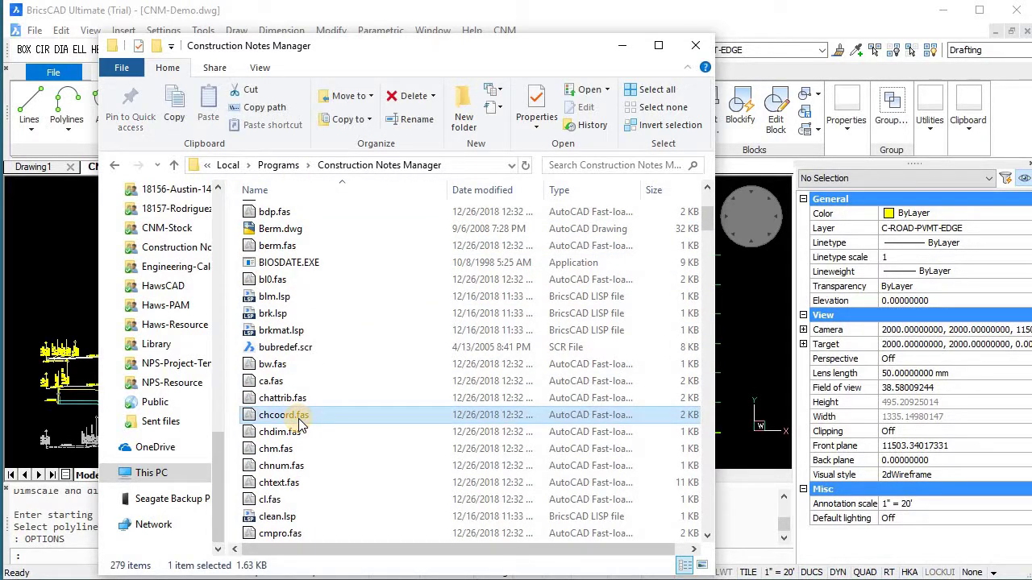
{"action": "type", "text": "cnm-c"}
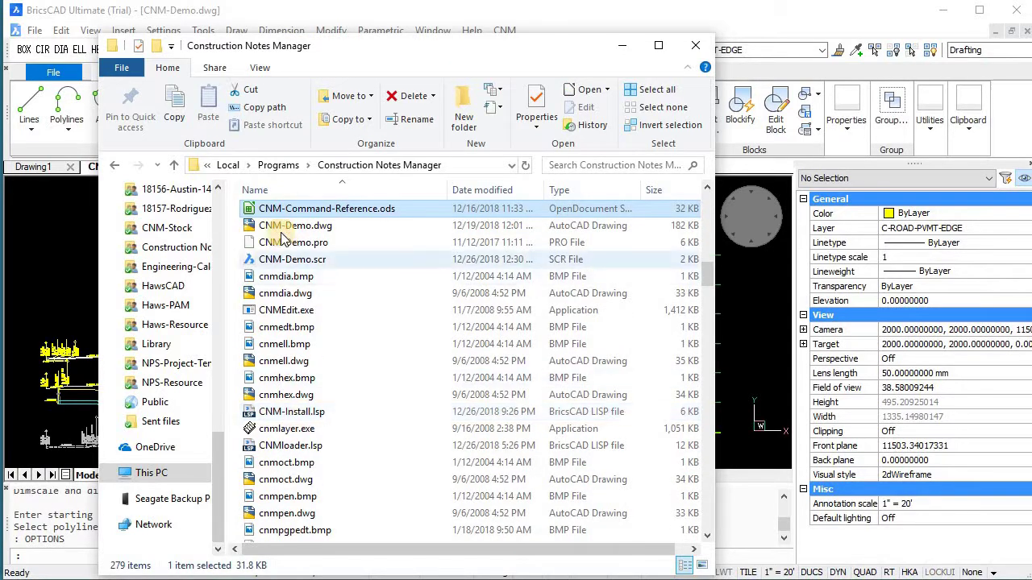
{"action": "double_click", "coordinate": [306, 289]}
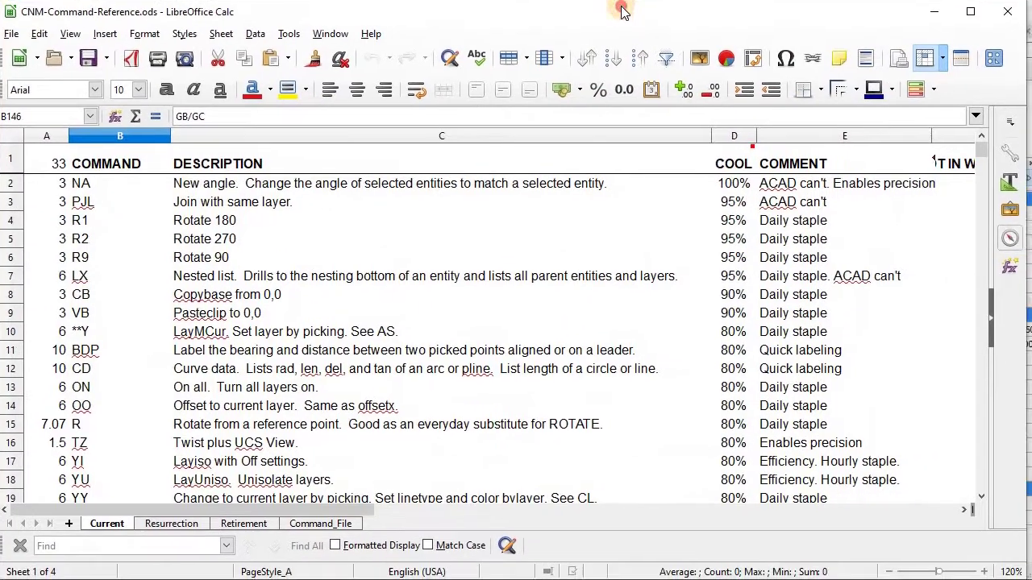
{"action": "left_click_drag", "start_coordinate": [620, 10], "coordinate": [627, 9]}
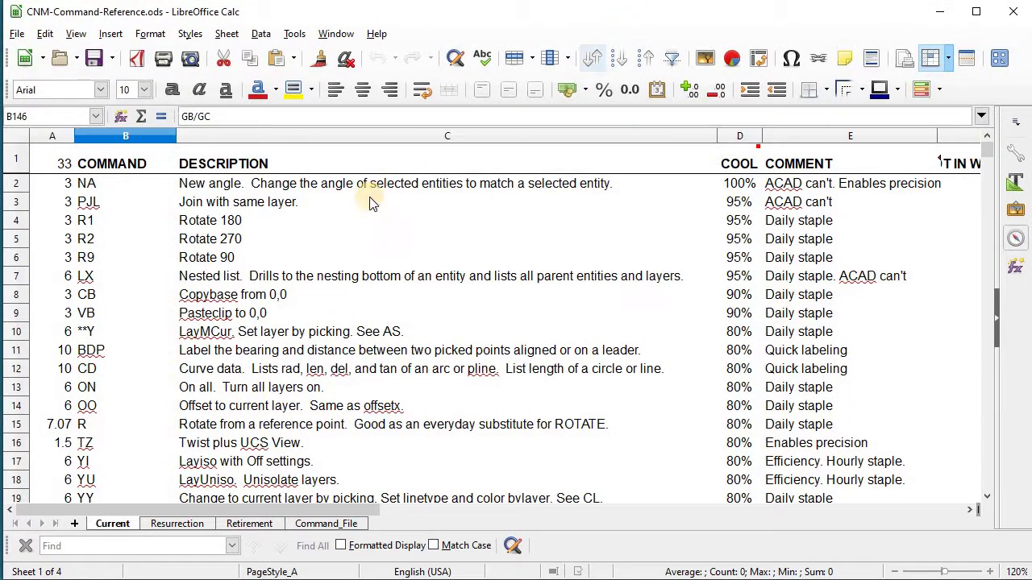
- Search the command reference on the Current sheet for "multiple offset"
{"action": "left_click", "coordinate": [342, 183]}
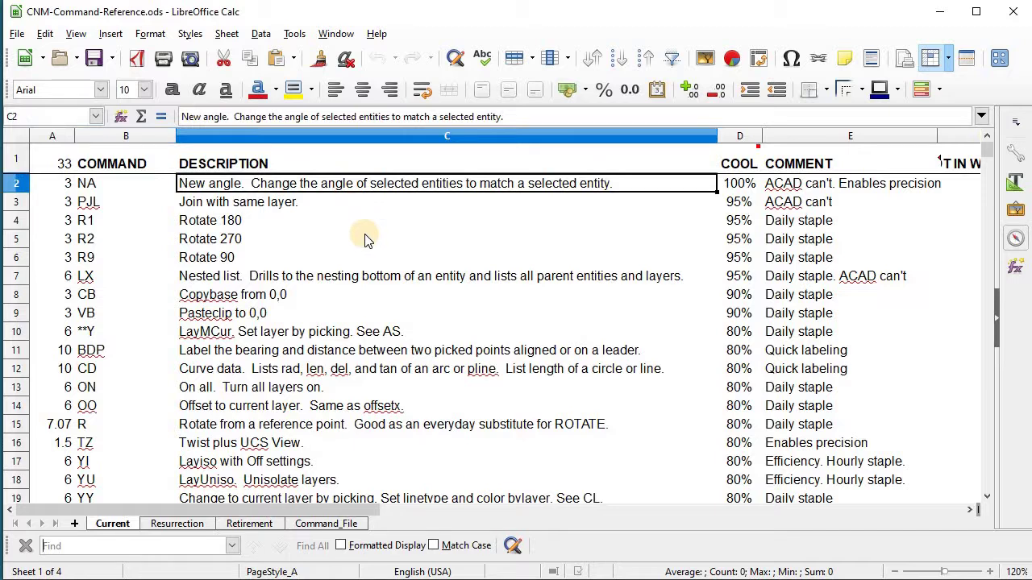
{"action": "key", "text": "ctrl+f"}
{"action": "type", "text": "mulitple off"}
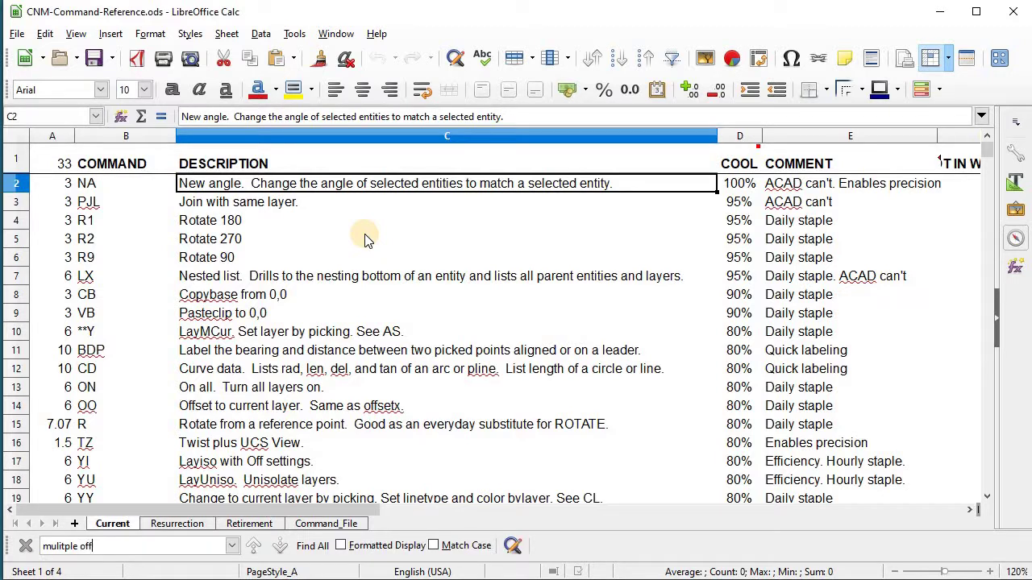
{"action": "type", "text": "set"}
{"action": "key", "text": "Left"}
{"action": "key", "text": "Left"}
{"action": "key", "text": "Left"}
{"action": "key", "text": "Left"}
{"action": "key", "text": "Left"}
{"action": "key", "text": "Left"}
{"action": "key", "text": "Left"}
{"action": "key", "text": "Left"}
{"action": "key", "text": "Left"}
{"action": "key", "text": "Left"}
{"action": "key", "text": "Left"}
{"action": "key", "text": "Left"}
{"action": "key", "text": "Delete"}
{"action": "type", "text": "i"}
{"action": "key", "text": "Return"}
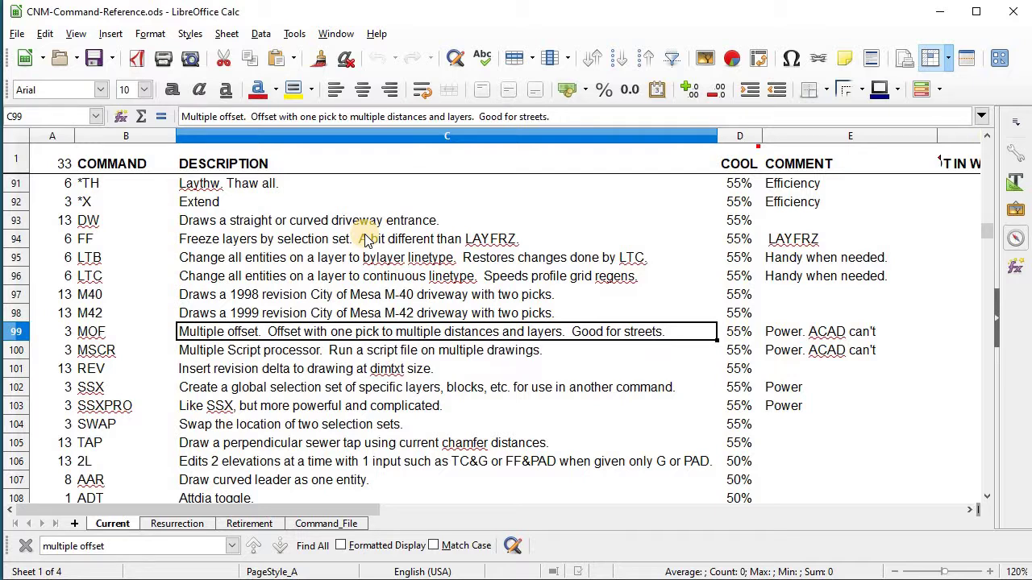
- Search the command reference for "lot number"
{"action": "left_click", "coordinate": [127, 547]}
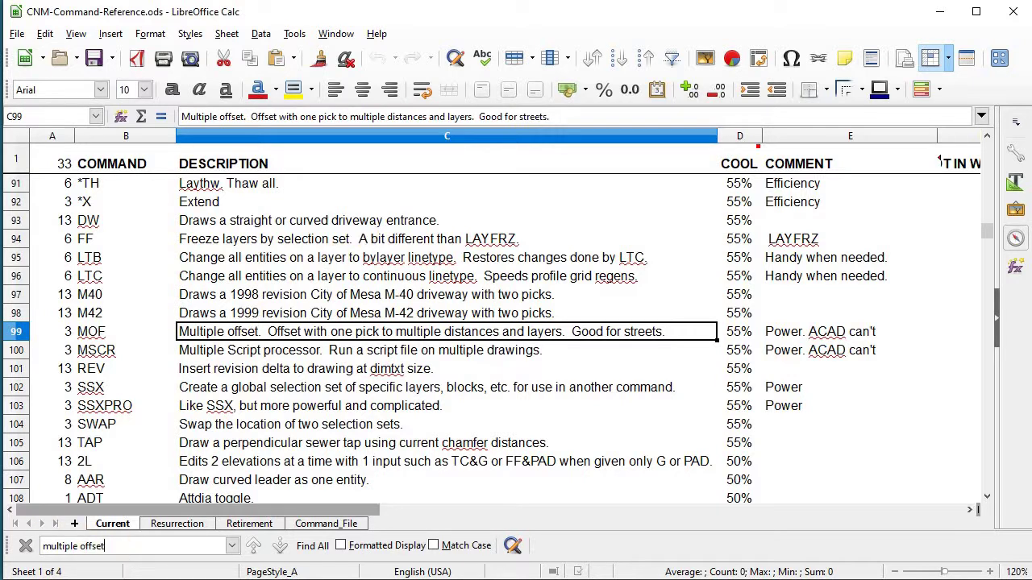
{"action": "key", "text": "ctrl+a"}
{"action": "key", "text": "BackSpace"}
{"action": "type", "text": "lot number"}
{"action": "key", "text": "Return"}
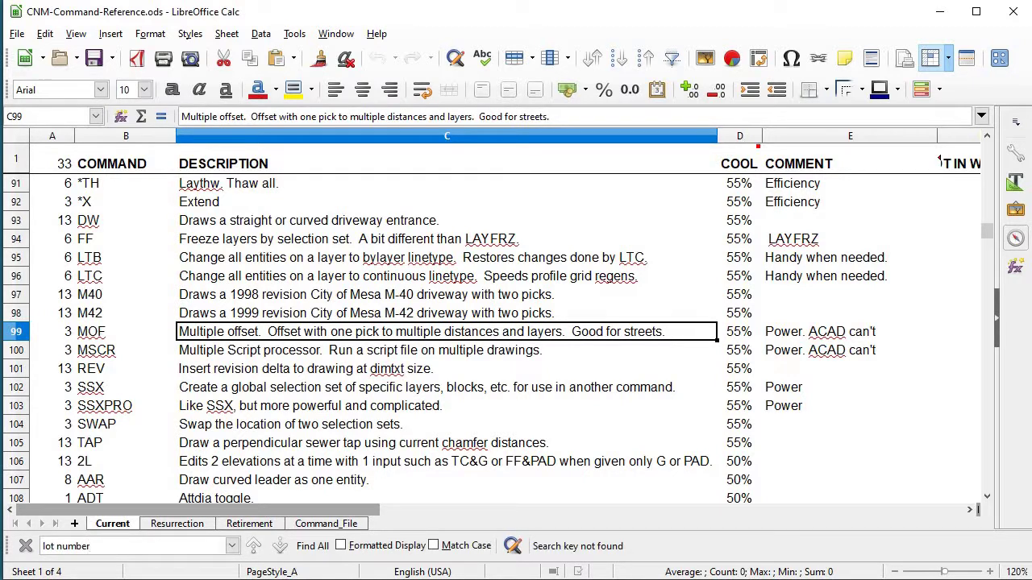
- Shorten the search term to "lot" and step through the matches to the LOTNUM command
{"action": "left_click", "coordinate": [55, 546]}
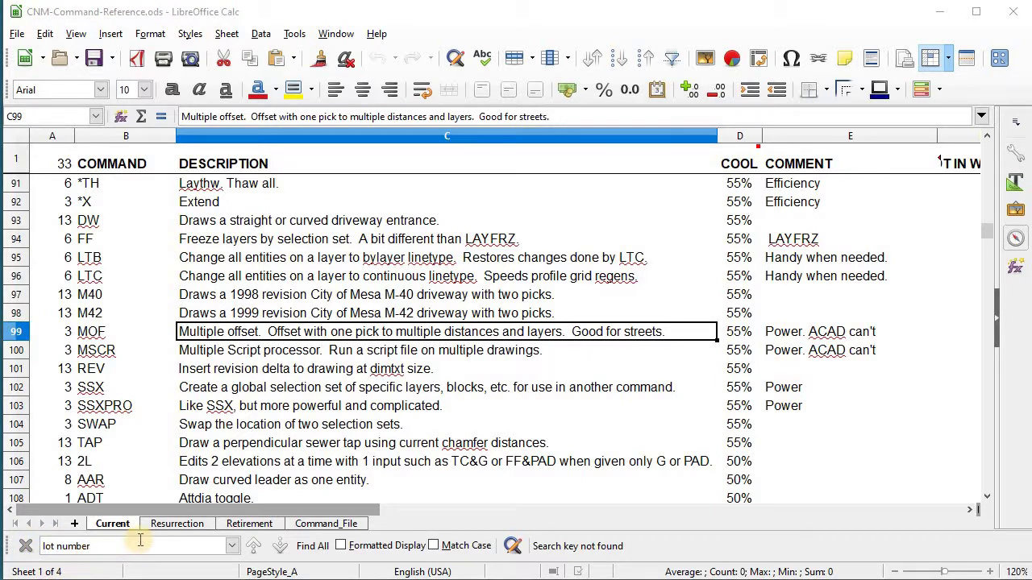
{"action": "left_click", "coordinate": [122, 546]}
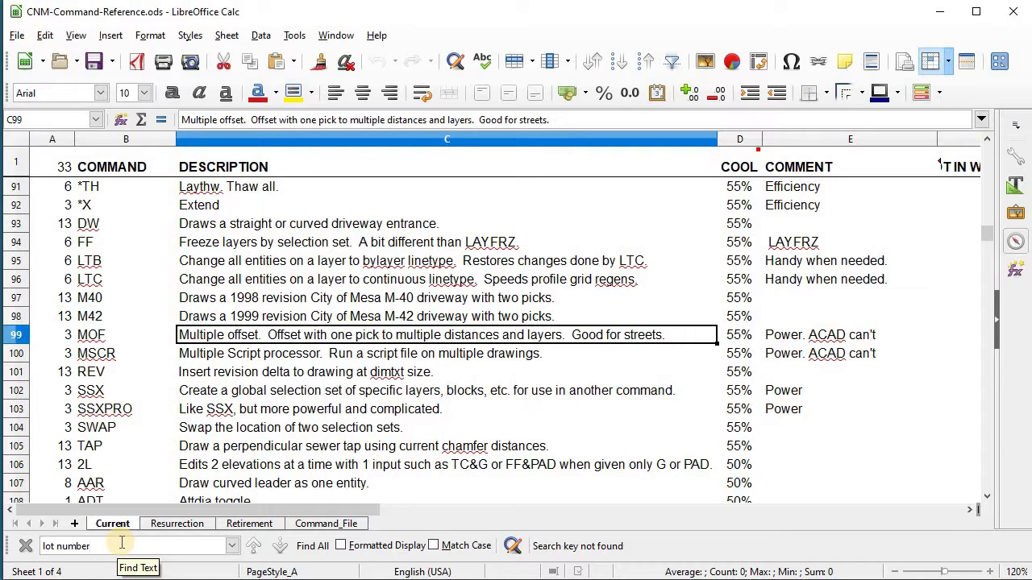
{"action": "key", "text": "BackSpace"}
{"action": "key", "text": "BackSpace"}
{"action": "key", "text": "Return"}
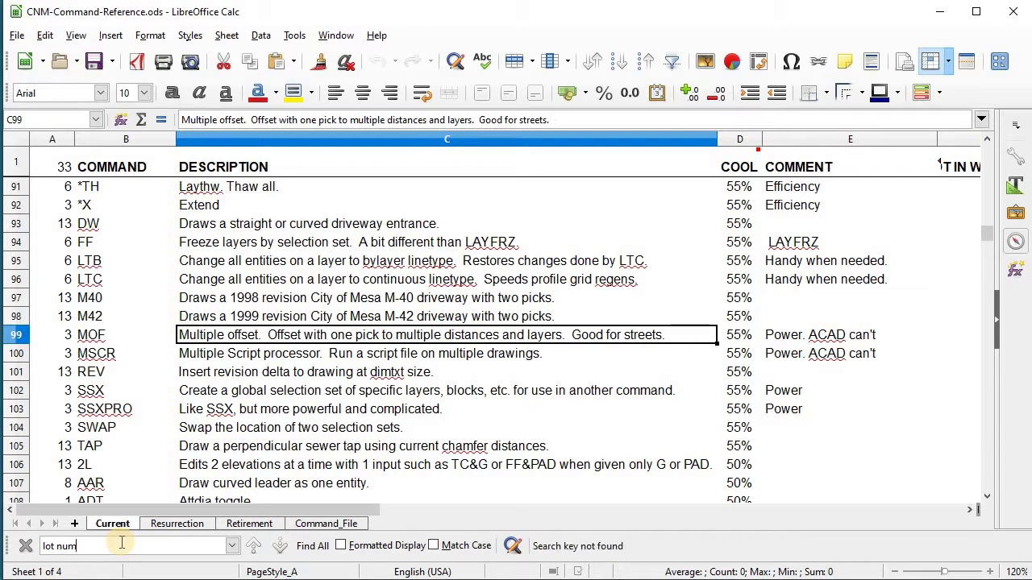
{"action": "key", "text": "BackSpace"}
{"action": "key", "text": "Return"}
{"action": "key", "text": "Return"}
{"action": "key", "text": "Return"}
{"action": "key", "text": "Return"}
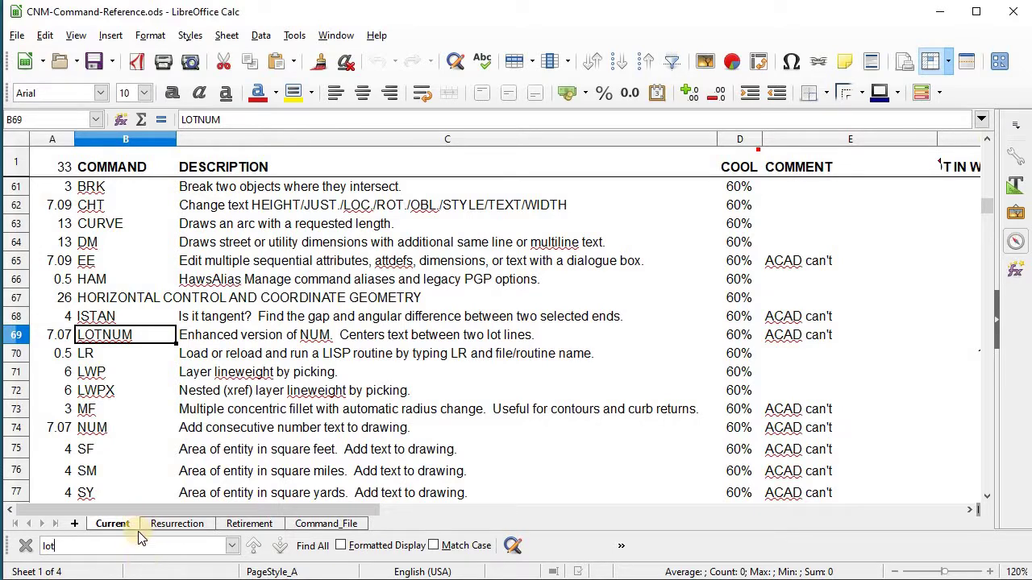
- Select the whole command table A1:H362 and sort it by column A in ascending order
{"action": "scroll", "coordinate": [165, 216], "scroll_direction": "up", "scroll_amount": 20}
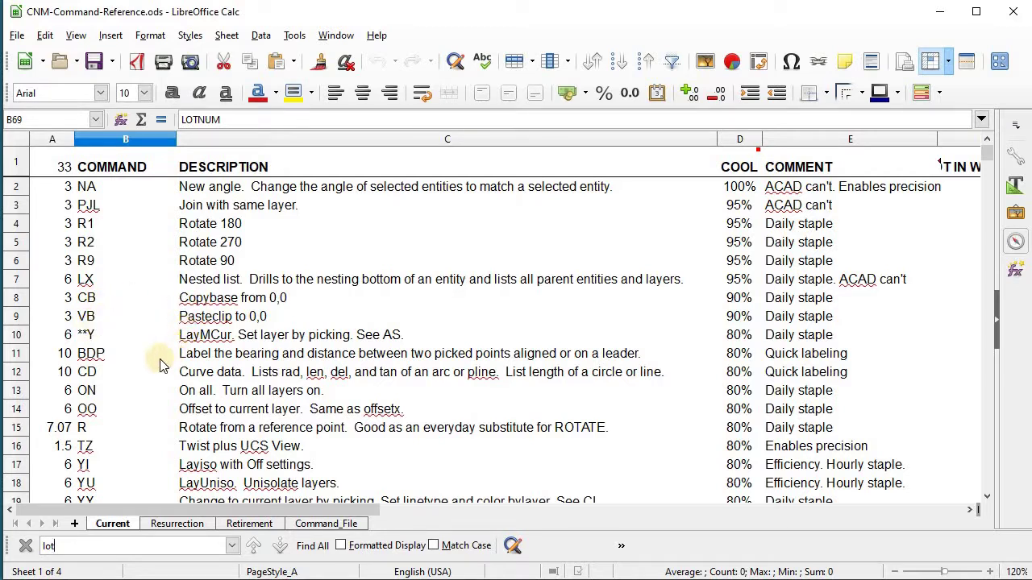
{"action": "scroll", "coordinate": [157, 363], "scroll_direction": "down", "scroll_amount": 2}
{"action": "scroll", "coordinate": [157, 363], "scroll_direction": "down", "scroll_amount": 2}
{"action": "scroll", "coordinate": [161, 347], "scroll_direction": "up", "scroll_amount": 4}
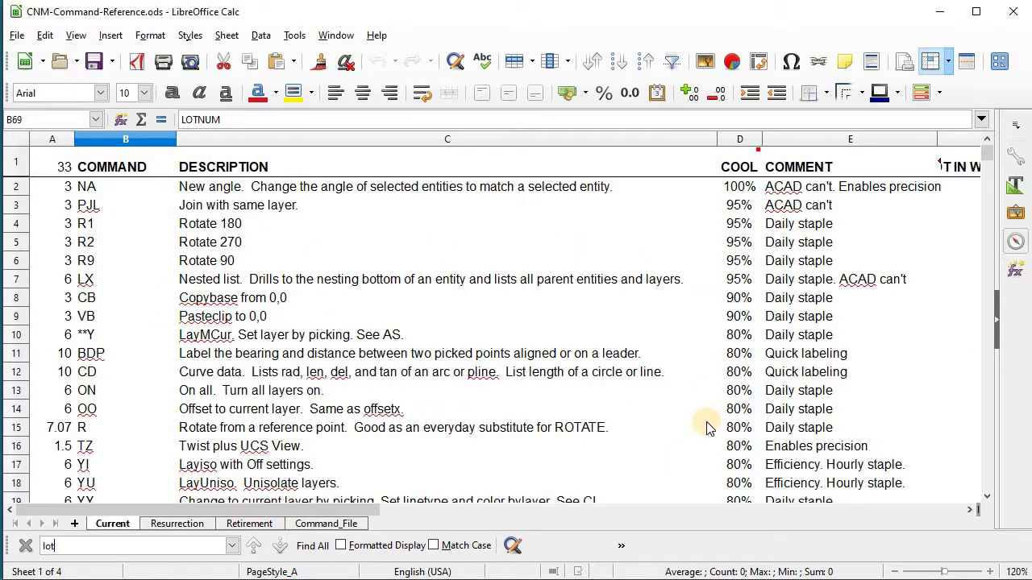
{"action": "left_click", "coordinate": [51, 167]}
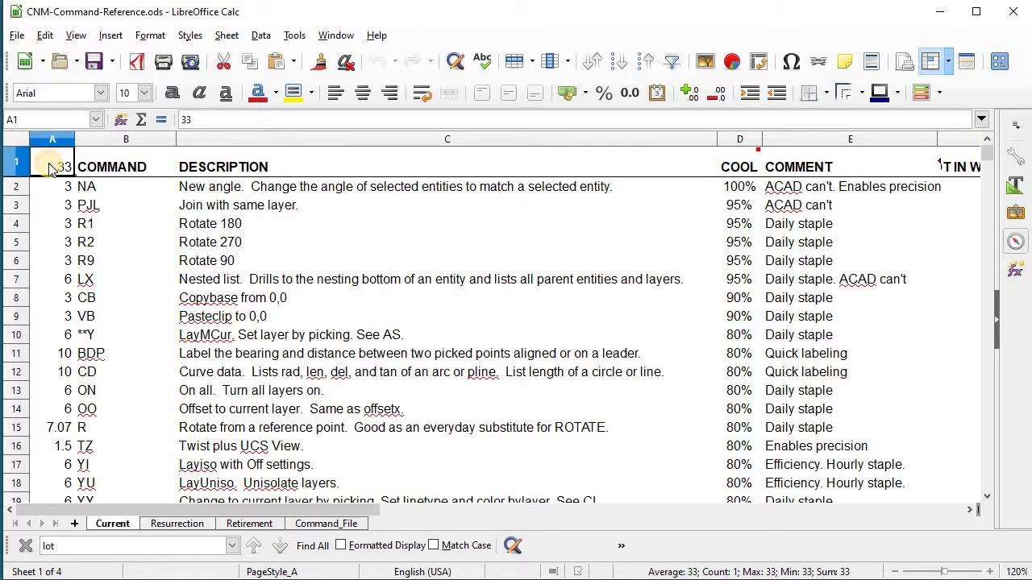
{"action": "key", "text": "shift+Down"}
{"action": "key", "text": "ctrl+shift+Down"}
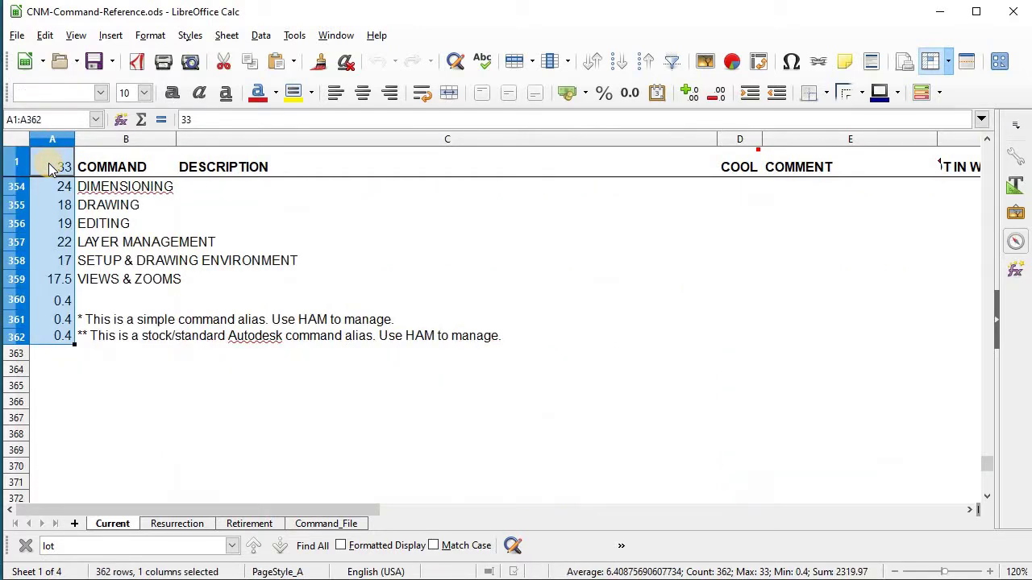
{"action": "key", "text": "shift+Right"}
{"action": "key", "text": "shift+Right"}
{"action": "key", "text": "shift+Right"}
{"action": "key", "text": "shift+Right"}
{"action": "key", "text": "shift+Right"}
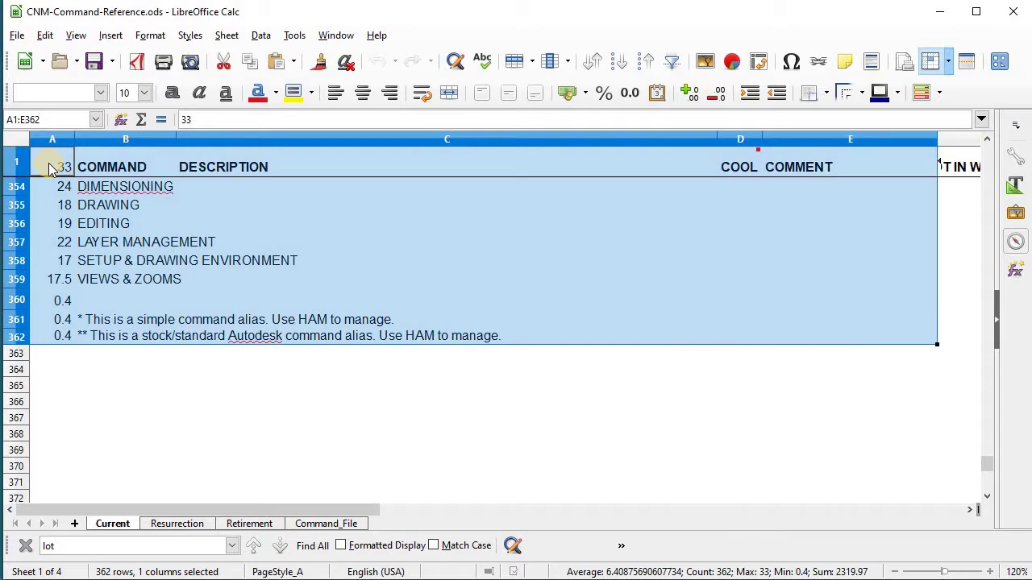
{"action": "key", "text": "shift+Right"}
{"action": "key", "text": "shift+Right"}
{"action": "key", "text": "shift+Right"}
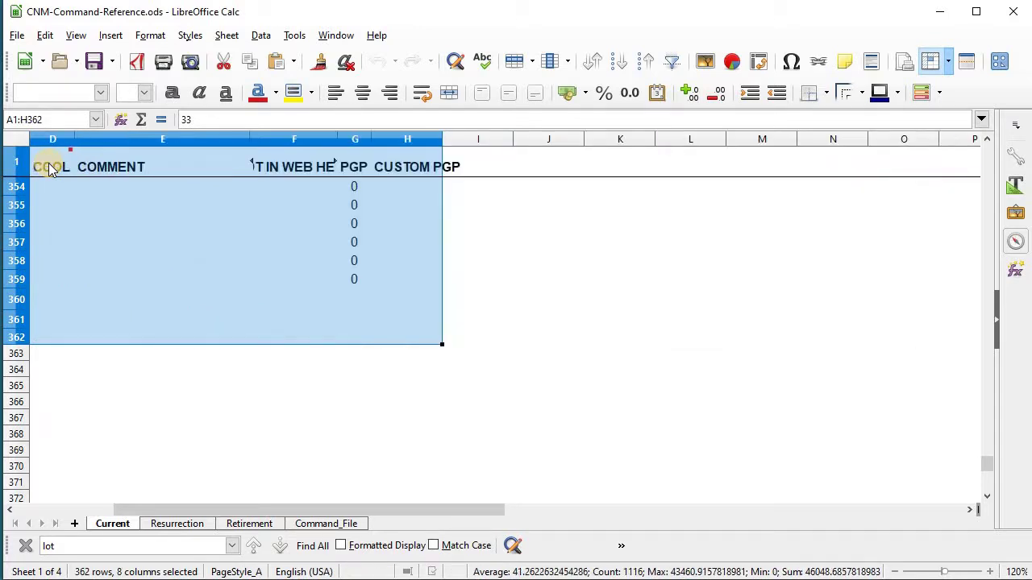
{"action": "left_click", "coordinate": [262, 36]}
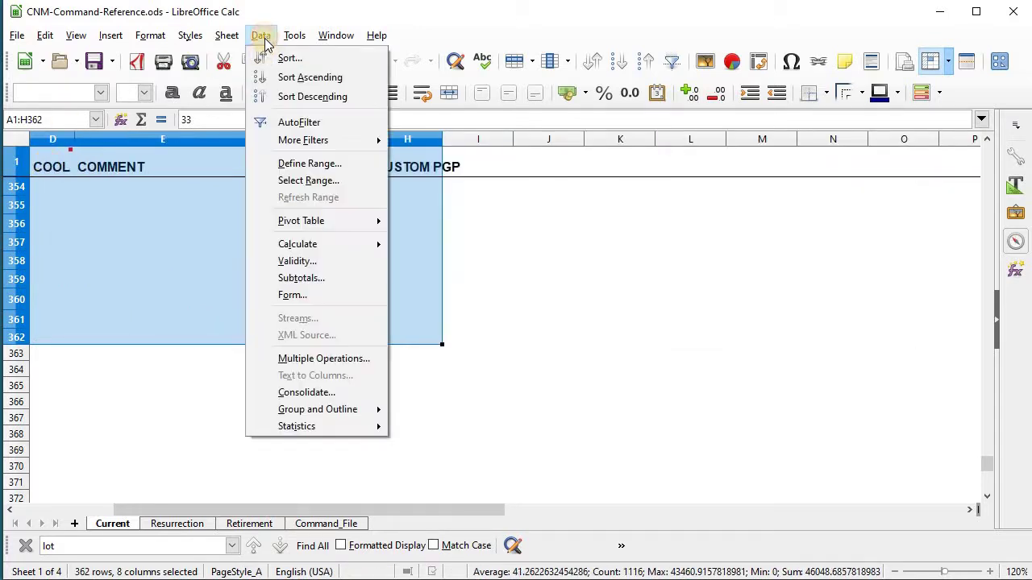
{"action": "left_click", "coordinate": [284, 57]}
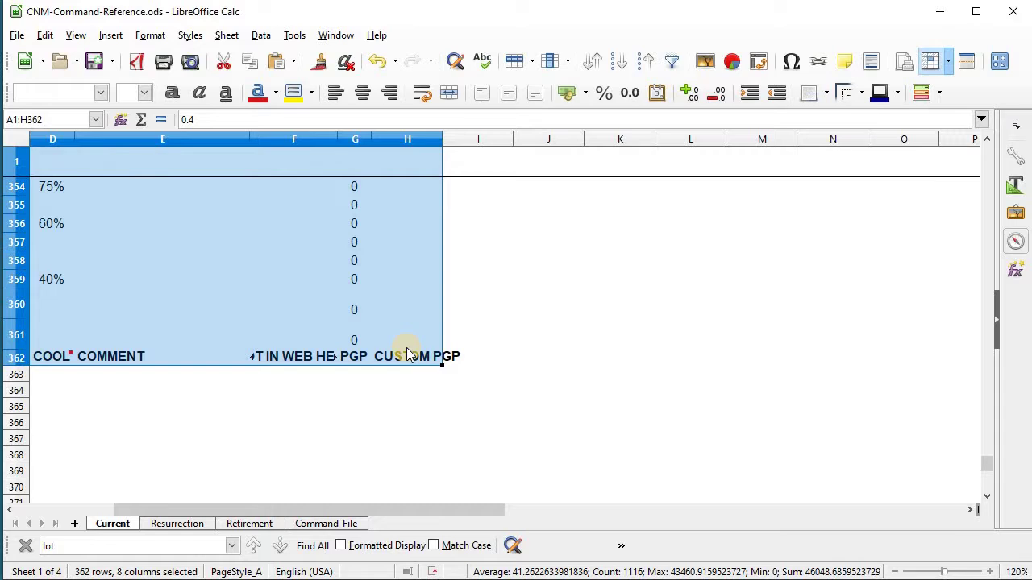
- Examine the first rows of the sorted command list, down to the CUSTOMIZATION group heading and back to cell A1
{"action": "key", "text": "ctrl+Home"}
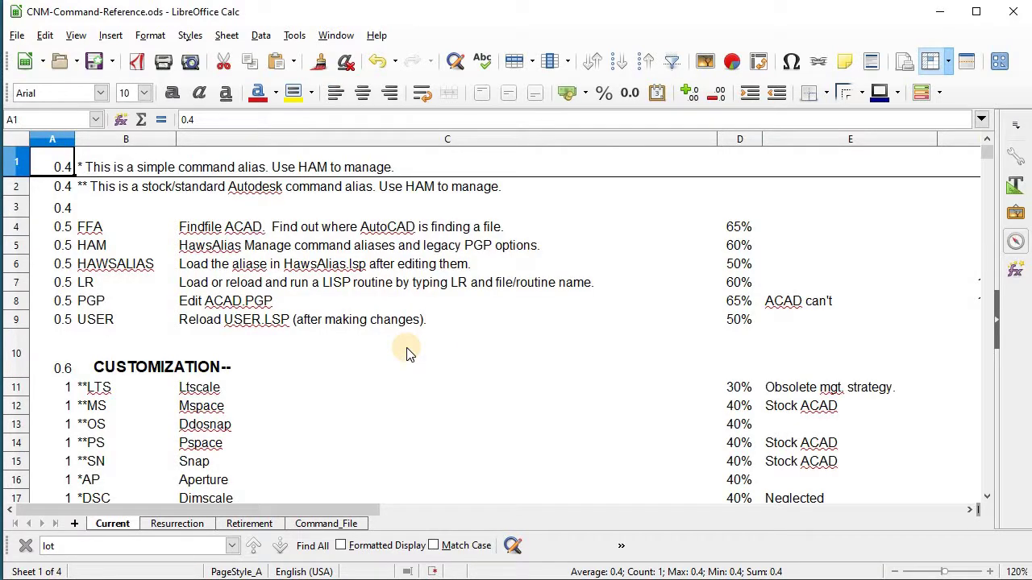
{"action": "key", "text": "Down"}
{"action": "key", "text": "Down"}
{"action": "key", "text": "Down"}
{"action": "key", "text": "Down"}
{"action": "key", "text": "Down"}
{"action": "key", "text": "Down"}
{"action": "key", "text": "Down"}
{"action": "key", "text": "Down"}
{"action": "key", "text": "Down"}
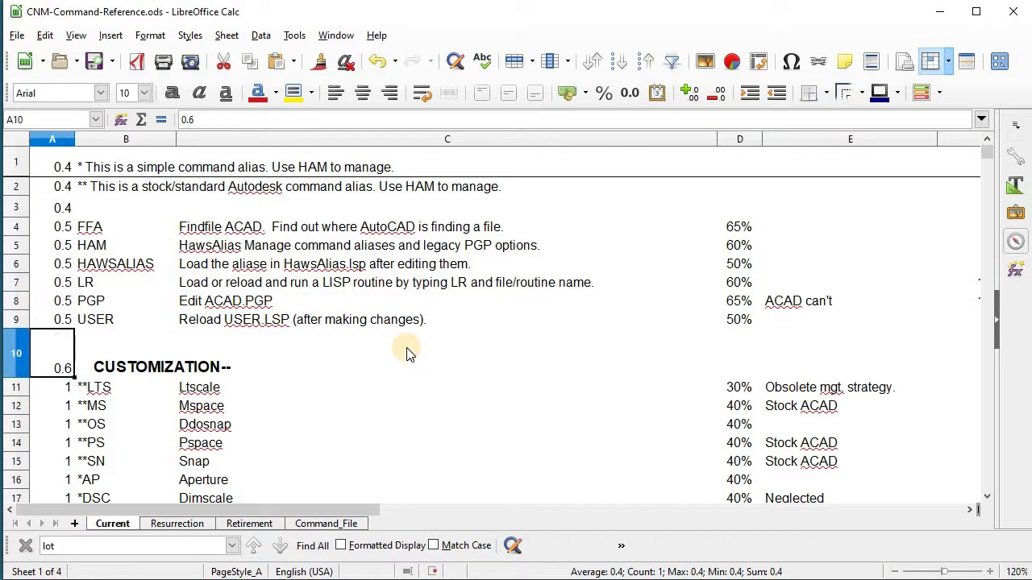
{"action": "key", "text": "Up"}
{"action": "key", "text": "Up"}
{"action": "key", "text": "Up"}
{"action": "key", "text": "Up"}
{"action": "key", "text": "Up"}
{"action": "key", "text": "Up"}
{"action": "key", "text": "Up"}
{"action": "key", "text": "Up"}
{"action": "key", "text": "Up"}
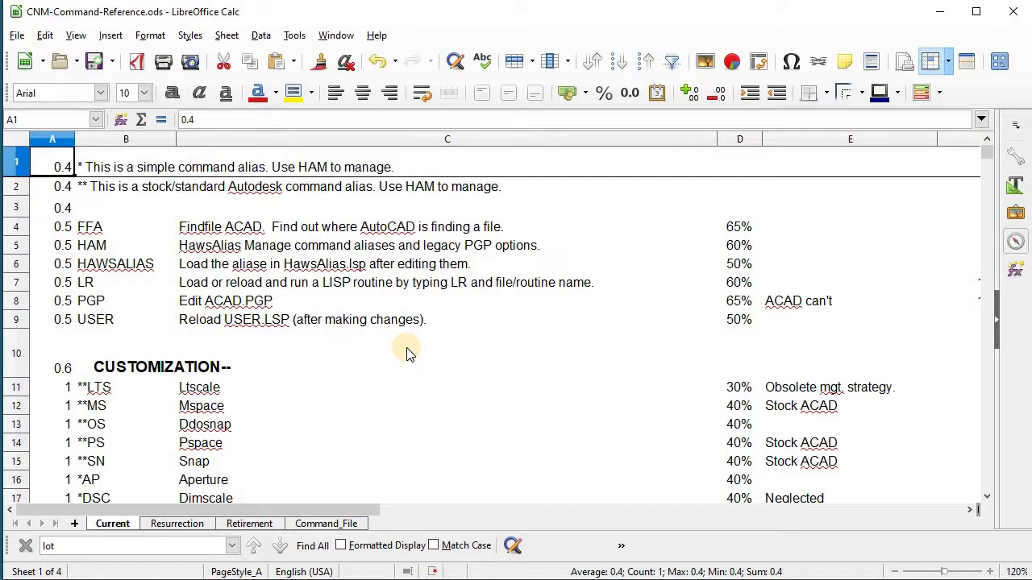
- Select the table range A1:H362 again and sort it by column A in descending order
{"action": "key", "text": "ctrl+shift+Down"}
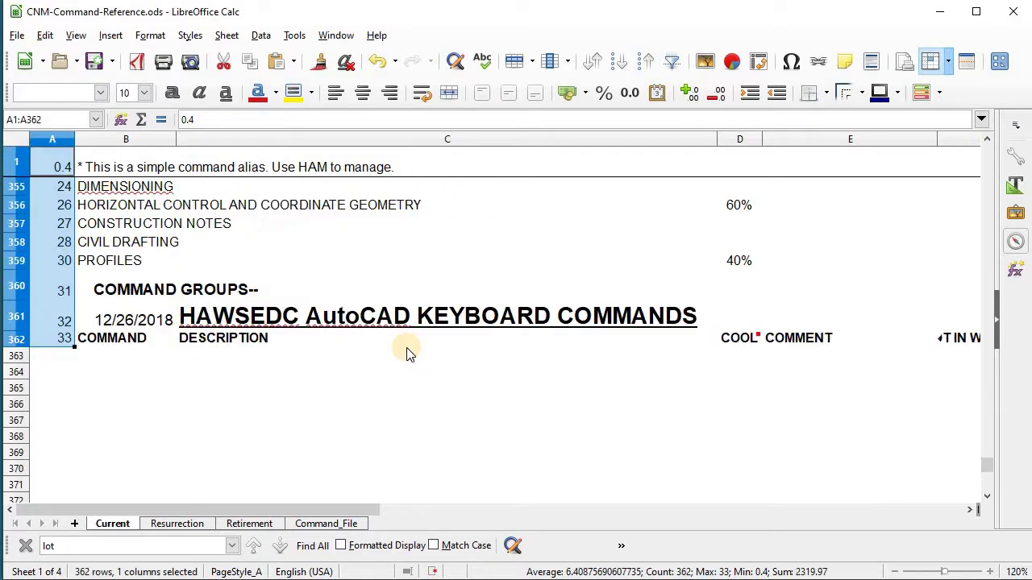
{"action": "key", "text": "shift+Right"}
{"action": "key", "text": "shift+Right"}
{"action": "key", "text": "shift+Right"}
{"action": "key", "text": "shift+Right"}
{"action": "key", "text": "shift+Right"}
{"action": "key", "text": "shift+Right"}
{"action": "key", "text": "shift+Right"}
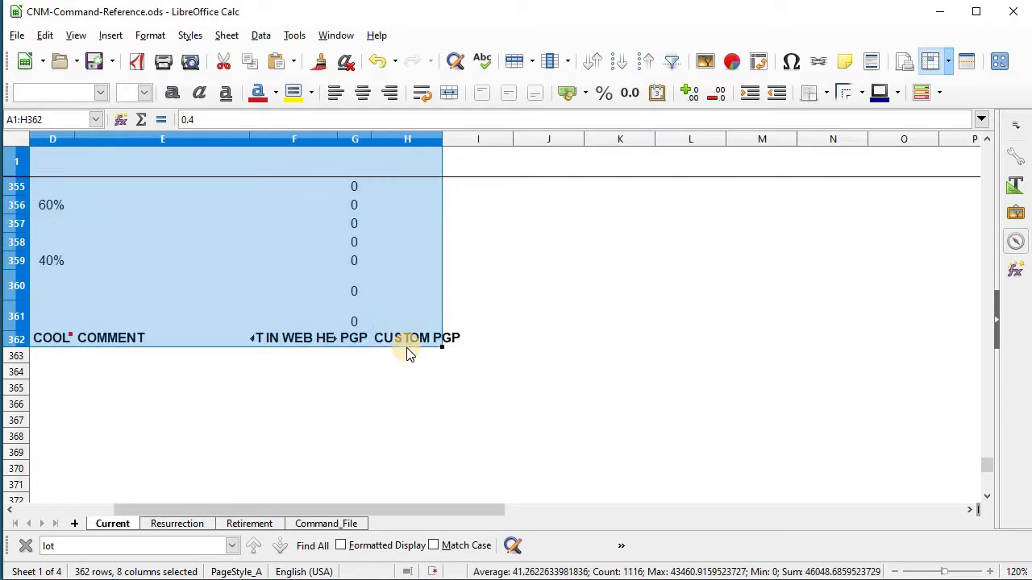
{"action": "left_click", "coordinate": [260, 36]}
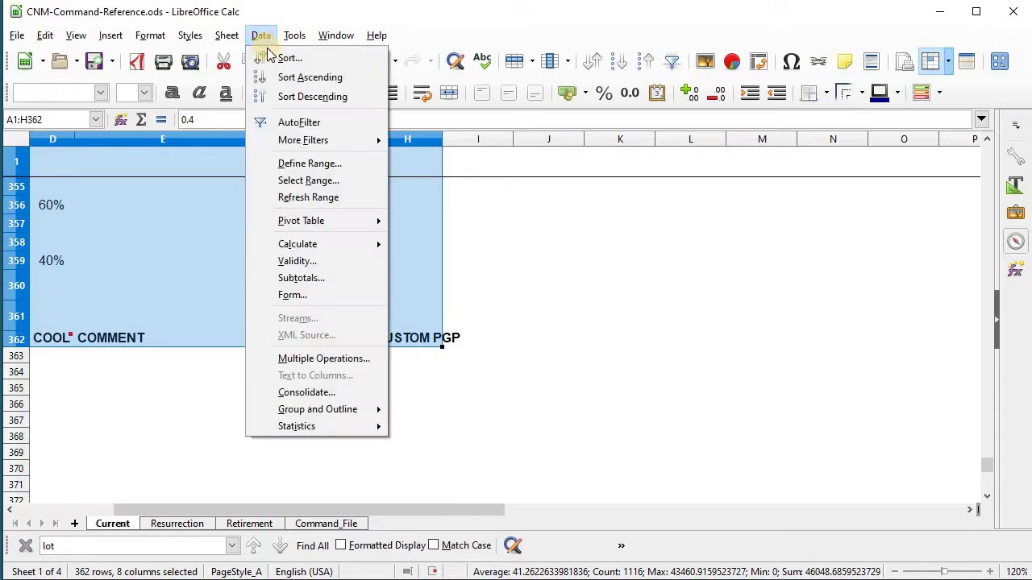
{"action": "left_click", "coordinate": [283, 58]}
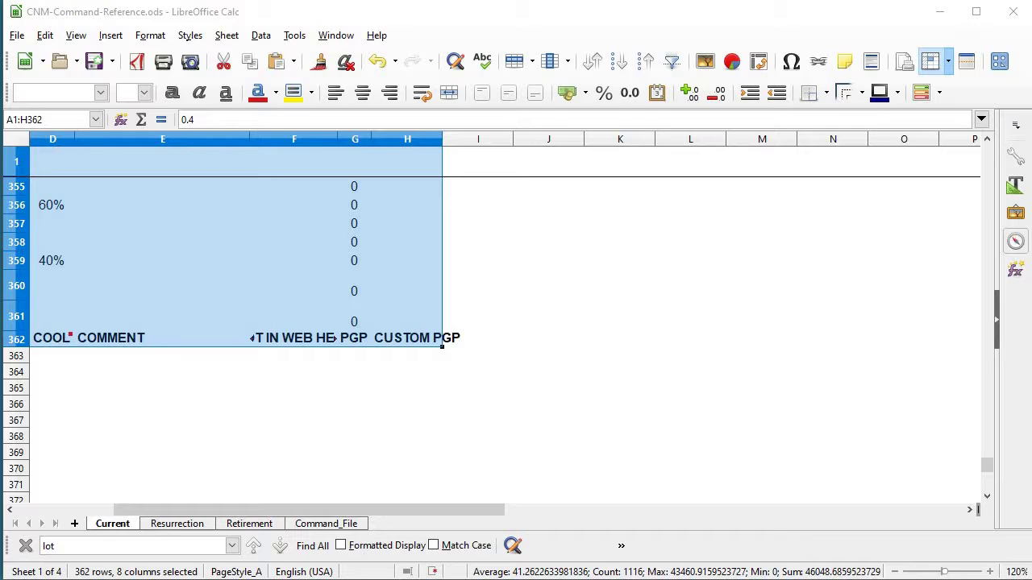
{"action": "key", "text": "Return"}
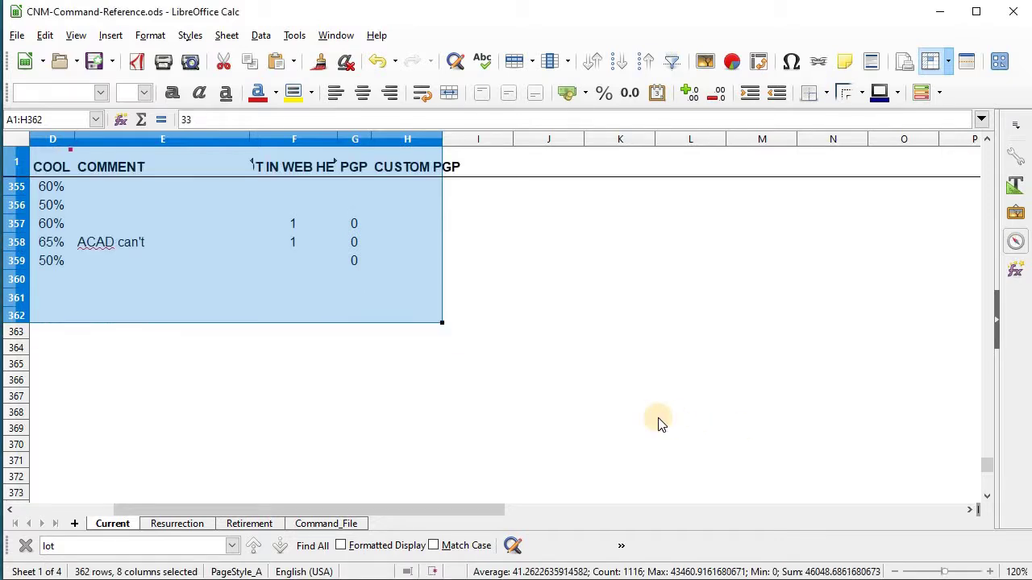
- Examine the sorted list from the top through the PROFILES, CIVIL DRAFTING and CONSTRUCTION NOTES groups, and highlight the HORIZONTAL CONTROL commands in B79:B84
{"action": "key", "text": "ctrl+Home"}
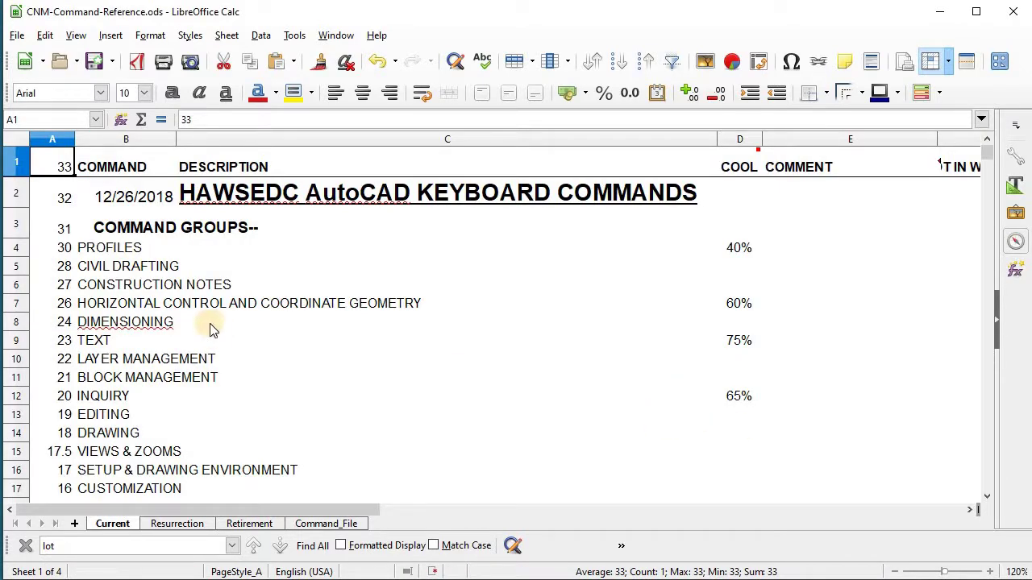
{"action": "scroll", "coordinate": [141, 288], "scroll_direction": "down", "scroll_amount": 5}
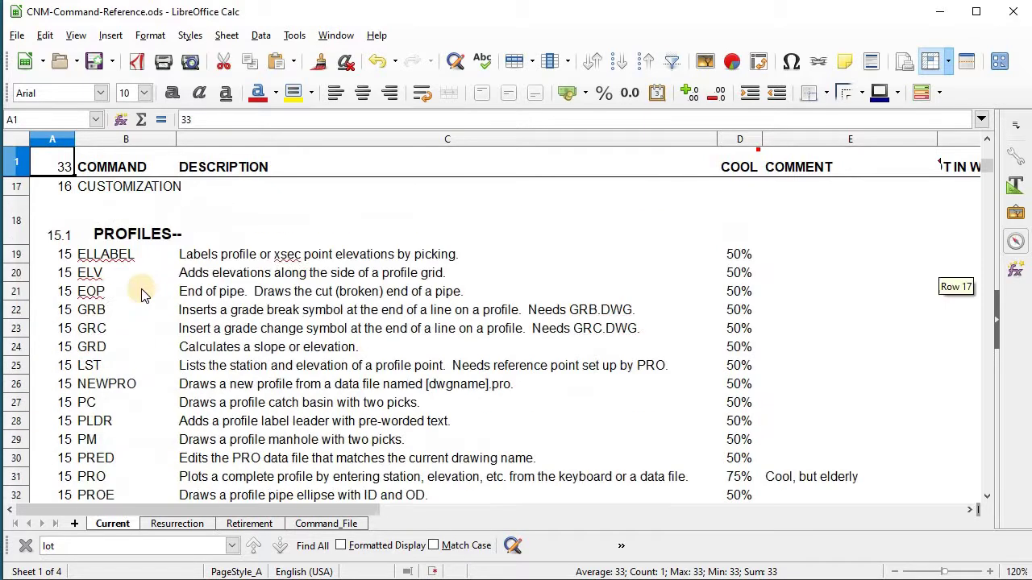
{"action": "scroll", "coordinate": [132, 266], "scroll_direction": "down", "scroll_amount": 2}
{"action": "scroll", "coordinate": [132, 248], "scroll_direction": "up", "scroll_amount": 3}
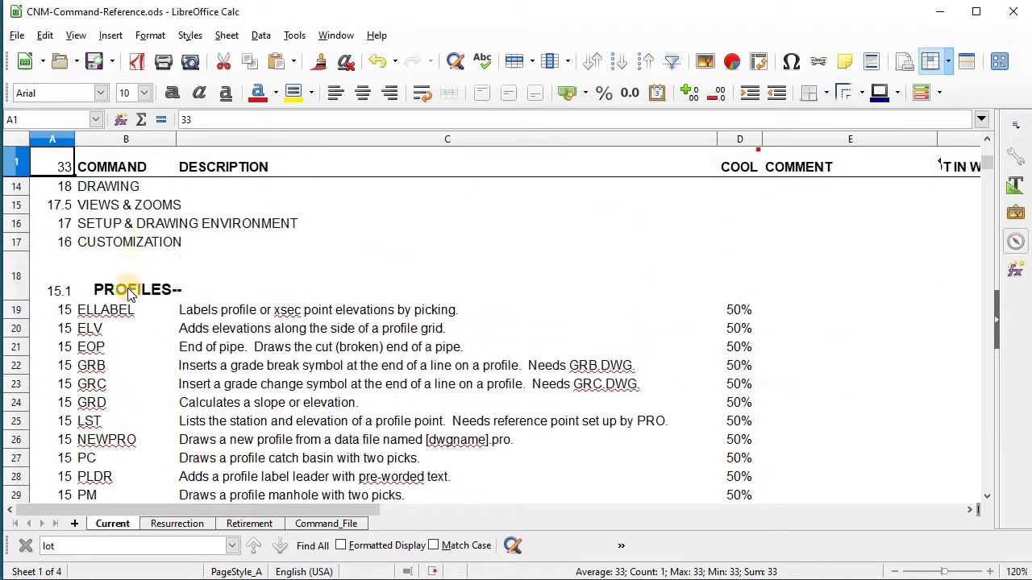
{"action": "scroll", "coordinate": [125, 323], "scroll_direction": "down", "scroll_amount": 9}
{"action": "scroll", "coordinate": [111, 315], "scroll_direction": "up", "scroll_amount": 2}
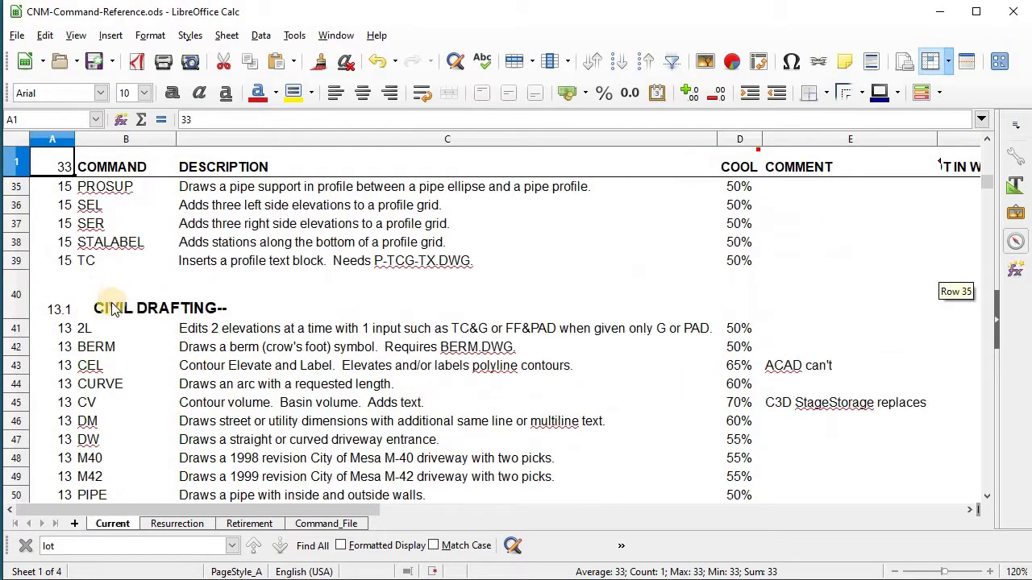
{"action": "scroll", "coordinate": [108, 327], "scroll_direction": "down", "scroll_amount": 4}
{"action": "scroll", "coordinate": [111, 363], "scroll_direction": "down", "scroll_amount": 11}
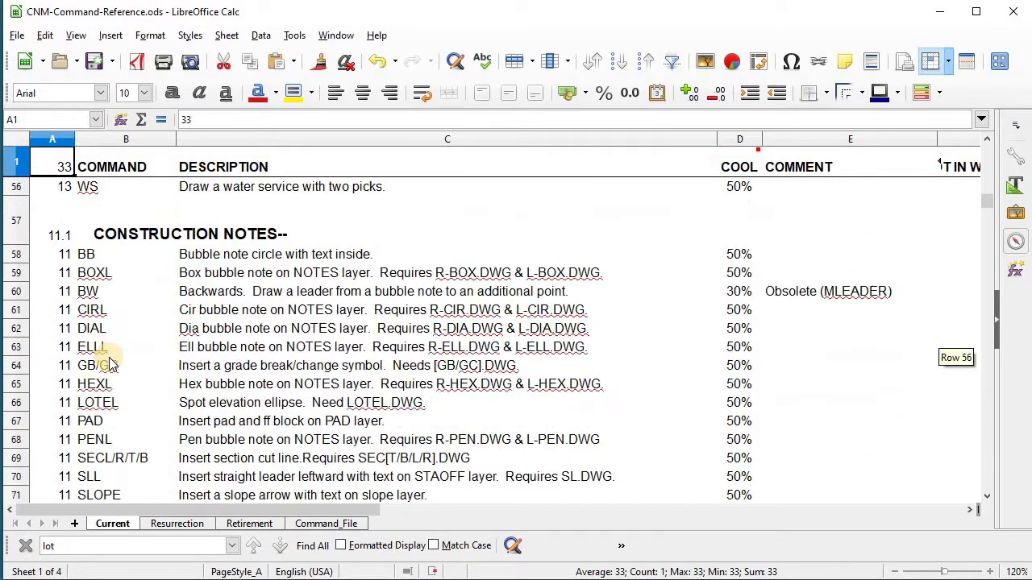
{"action": "scroll", "coordinate": [109, 338], "scroll_direction": "up", "scroll_amount": 1}
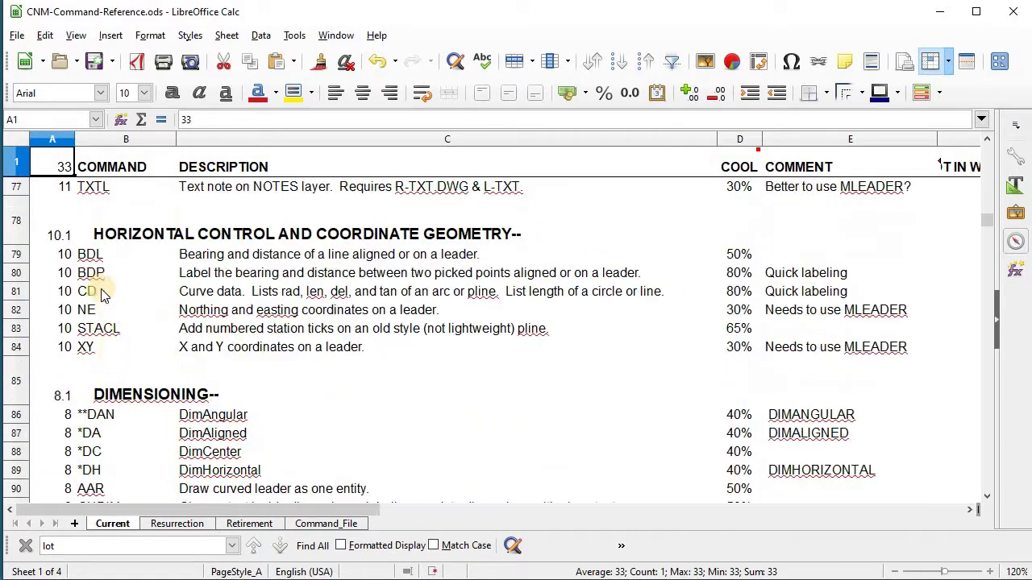
{"action": "left_click_drag", "start_coordinate": [90, 257], "coordinate": [87, 348]}
- Examine the commands in the DIMENSIONING, TEXT, LAYER MANAGEMENT, BLOCK MANAGEMENT, INQUIRY and editing groups
{"action": "scroll", "coordinate": [81, 353], "scroll_direction": "down", "scroll_amount": 14}
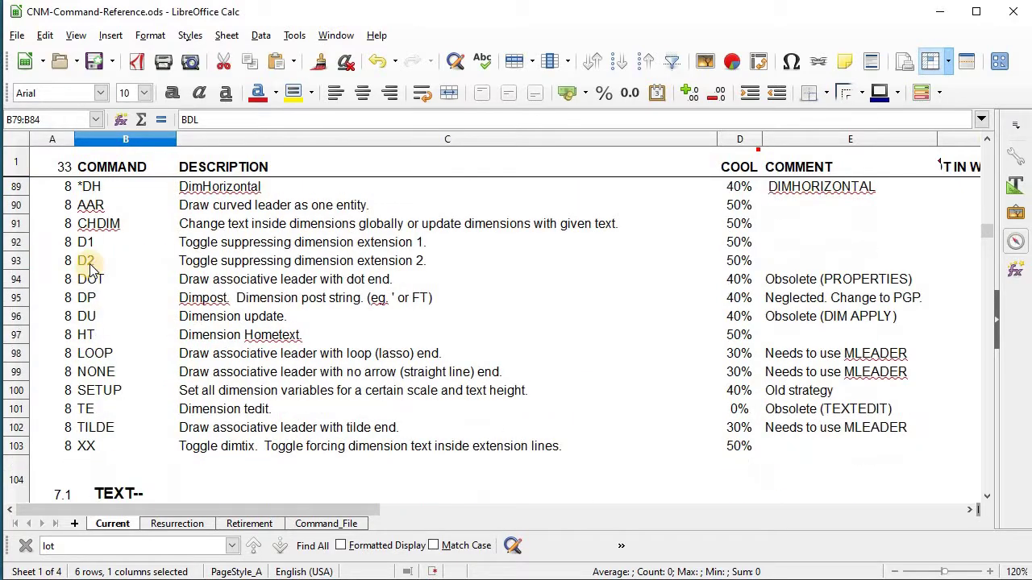
{"action": "scroll", "coordinate": [81, 361], "scroll_direction": "down", "scroll_amount": 7}
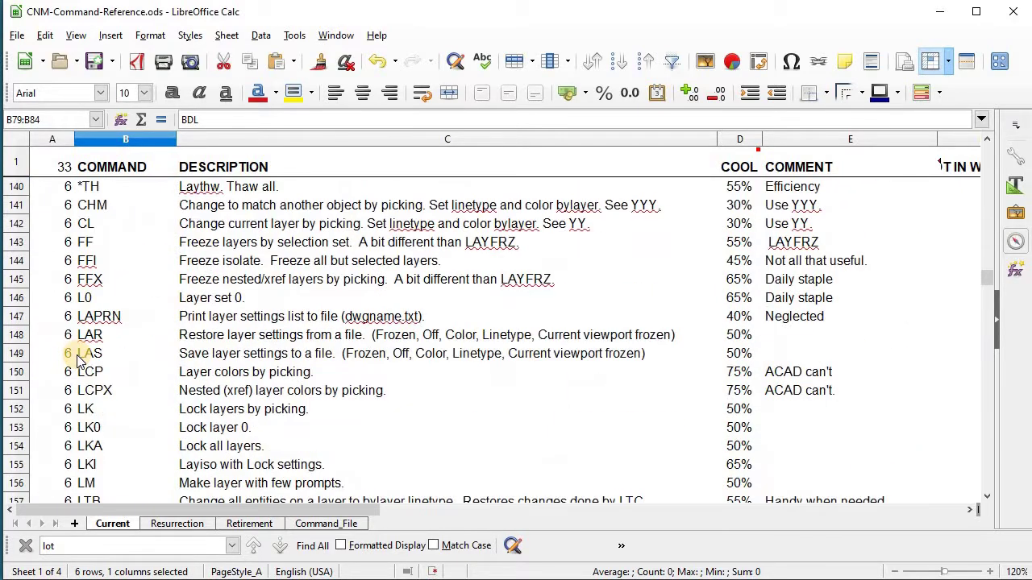
{"action": "scroll", "coordinate": [81, 359], "scroll_direction": "up", "scroll_amount": 3}
{"action": "scroll", "coordinate": [81, 357], "scroll_direction": "down", "scroll_amount": 2}
{"action": "scroll", "coordinate": [79, 363], "scroll_direction": "up", "scroll_amount": 4}
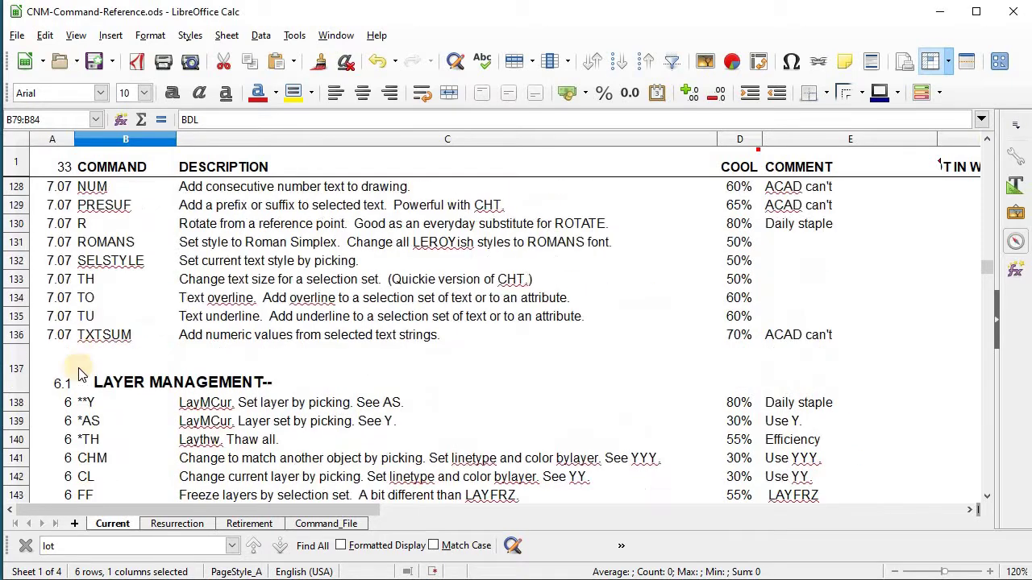
{"action": "scroll", "coordinate": [85, 407], "scroll_direction": "down", "scroll_amount": 4}
{"action": "scroll", "coordinate": [87, 408], "scroll_direction": "down", "scroll_amount": 13}
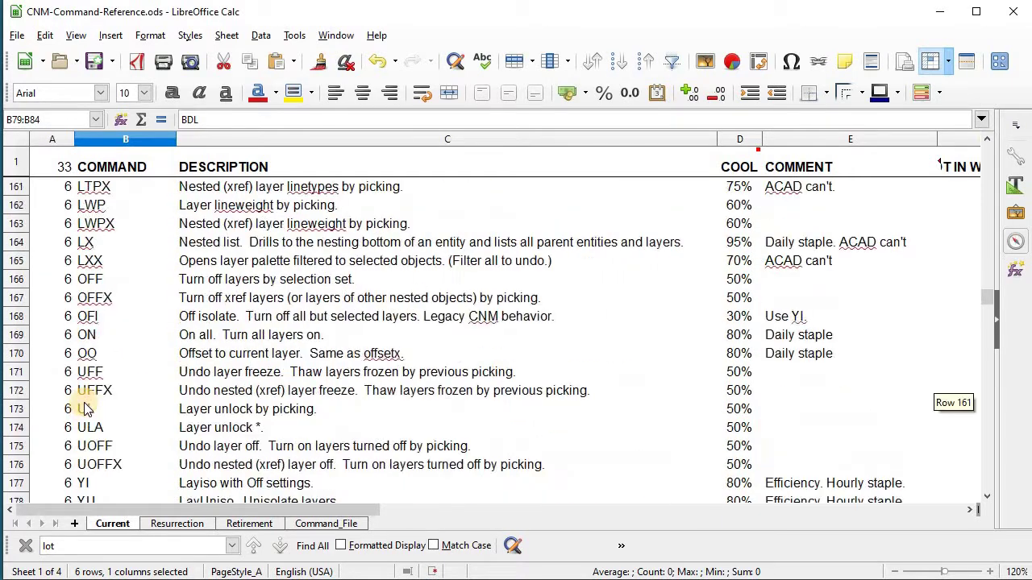
{"action": "scroll", "coordinate": [87, 405], "scroll_direction": "up", "scroll_amount": 2}
{"action": "scroll", "coordinate": [87, 403], "scroll_direction": "down", "scroll_amount": 12}
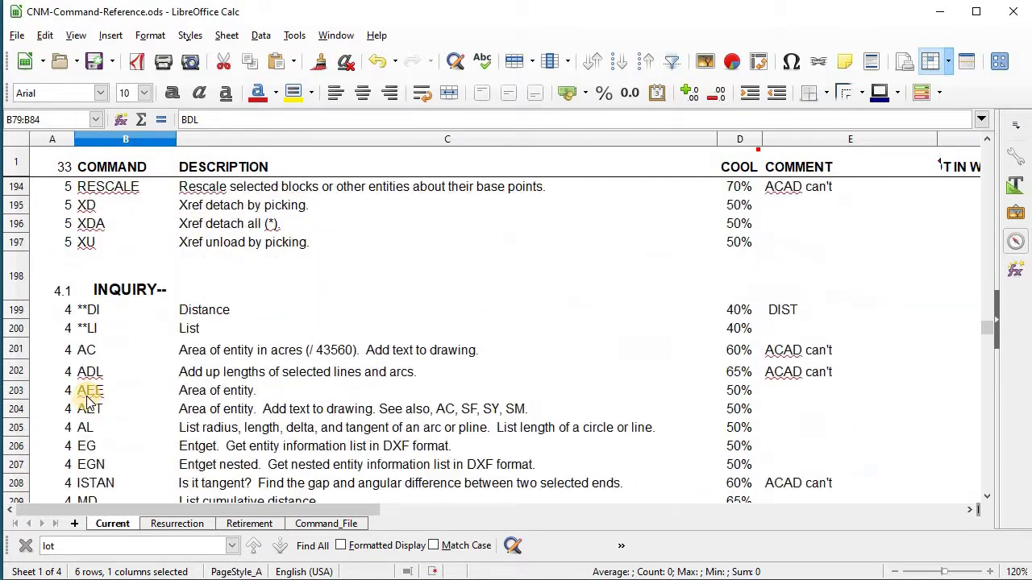
{"action": "scroll", "coordinate": [86, 399], "scroll_direction": "down", "scroll_amount": 6}
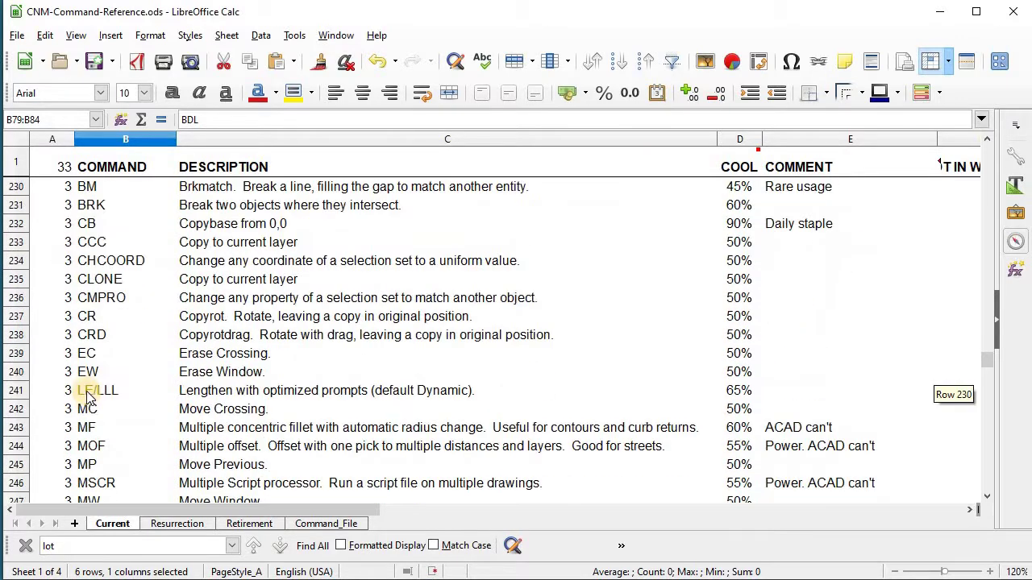
{"action": "scroll", "coordinate": [86, 386], "scroll_direction": "up", "scroll_amount": 6}
{"action": "scroll", "coordinate": [86, 379], "scroll_direction": "up", "scroll_amount": 13}
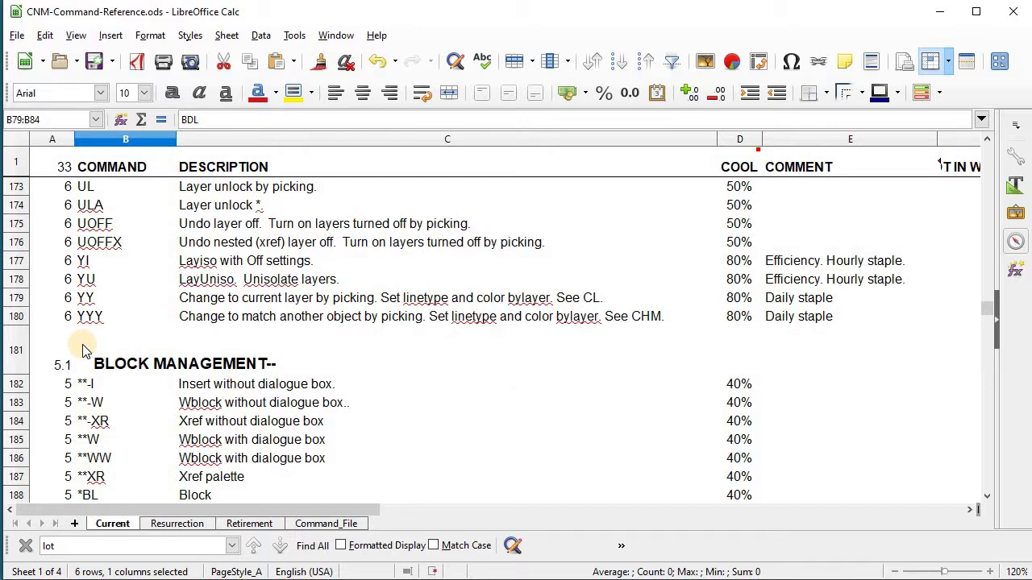
- Check the COOL ratings of the PROFILES and HORIZONTAL CONTROL groups in the overview, and locate the CURVE command under CIVIL DRAFTING
{"action": "key", "text": "ctrl+Home"}
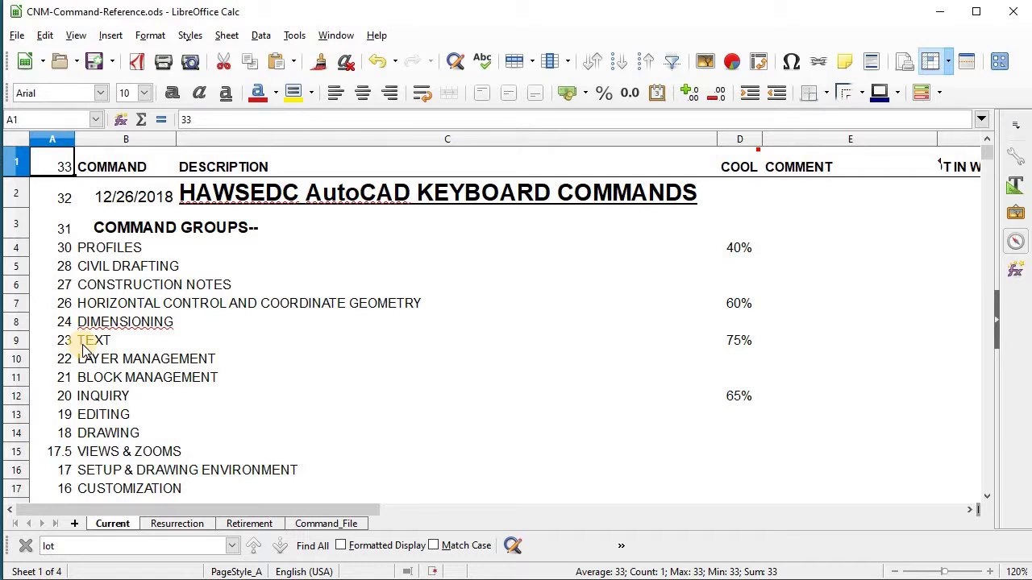
{"action": "left_click", "coordinate": [740, 248]}
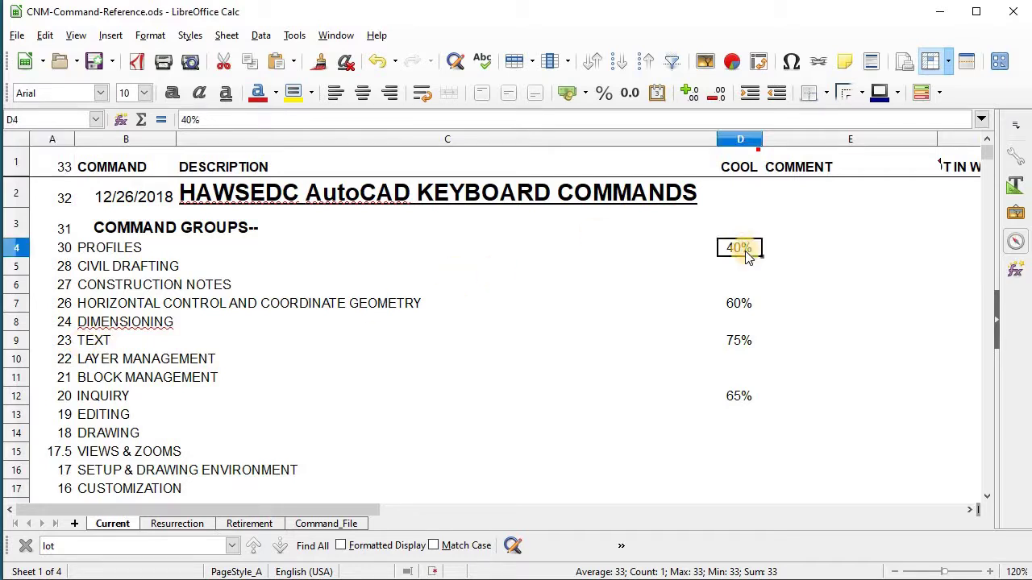
{"action": "left_click", "coordinate": [737, 303]}
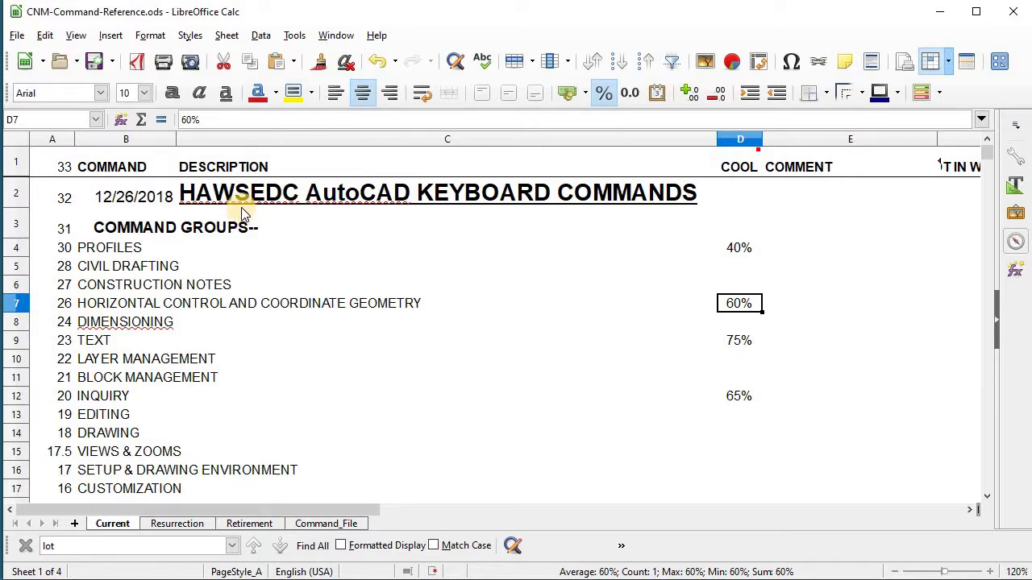
{"action": "scroll", "coordinate": [87, 245], "scroll_direction": "down", "scroll_amount": 13}
{"action": "left_click", "coordinate": [87, 242]}
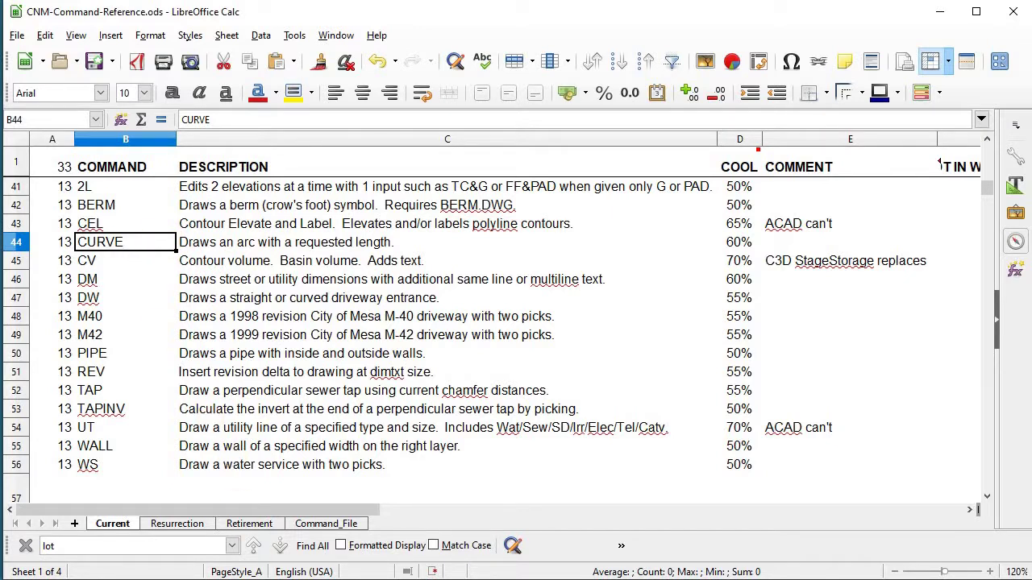
- Switch to the CNM-Demo drawing in BricsCAD and start a CURVE at the endpoint of the lot line meeting the cul-de-sac's outer arc
{"action": "left_click", "coordinate": [290, 524]}
{"action": "scroll", "coordinate": [378, 399], "scroll_direction": "up", "scroll_amount": 3}
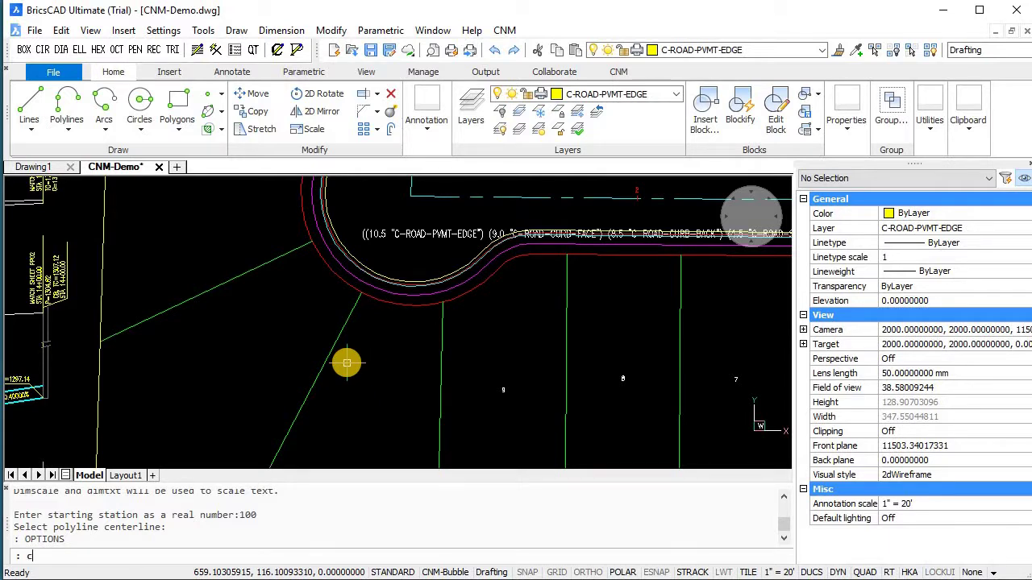
{"action": "key", "text": "Return"}
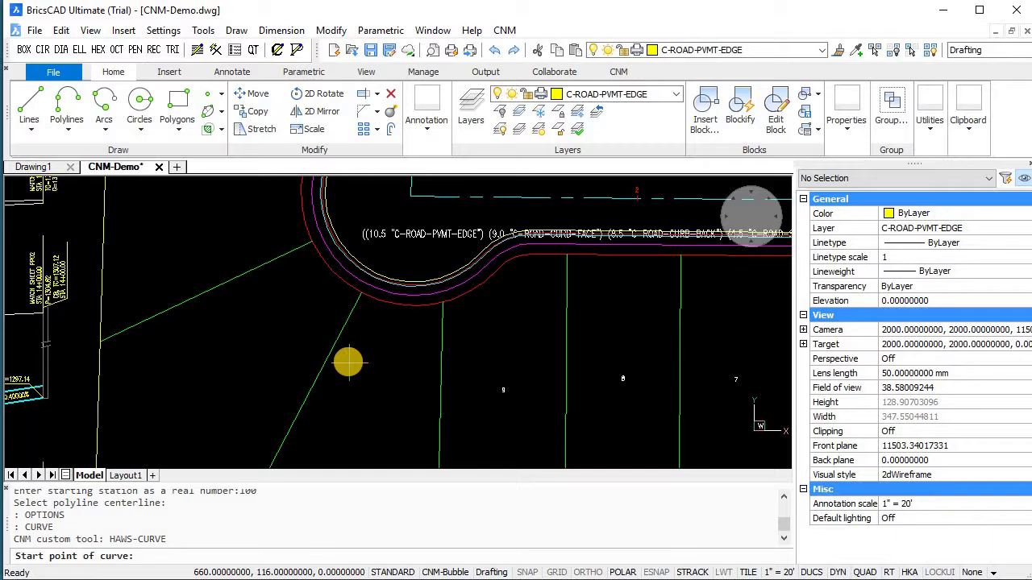
{"action": "right_click", "coordinate": [348, 362], "text": "shift"}
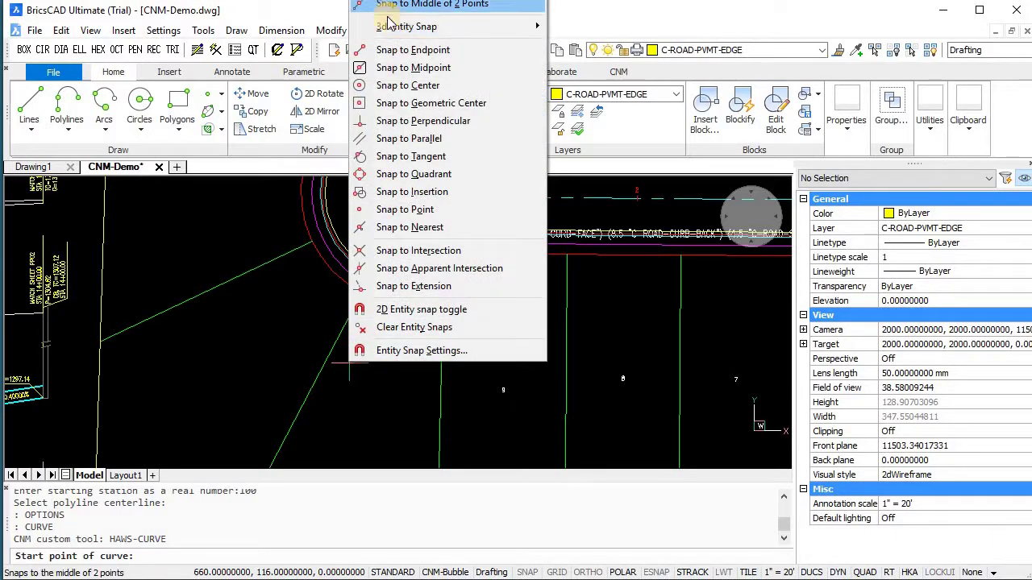
{"action": "left_click", "coordinate": [395, 49]}
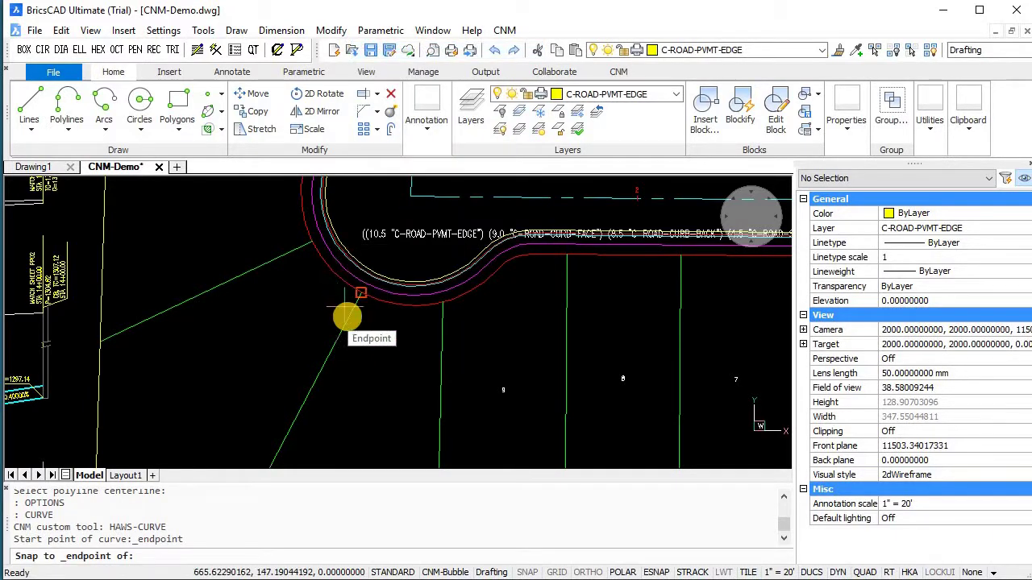
{"action": "left_click", "coordinate": [346, 318]}
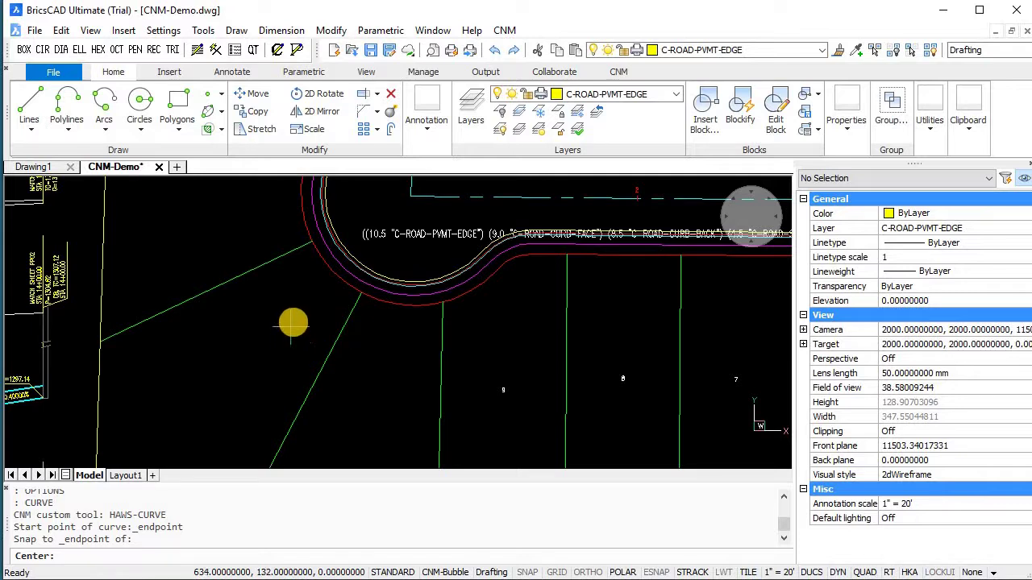
- Snap the curve's center to the center of the cul-de-sac arc and set the curve length to 10
{"action": "right_click", "coordinate": [321, 276], "text": "shift"}
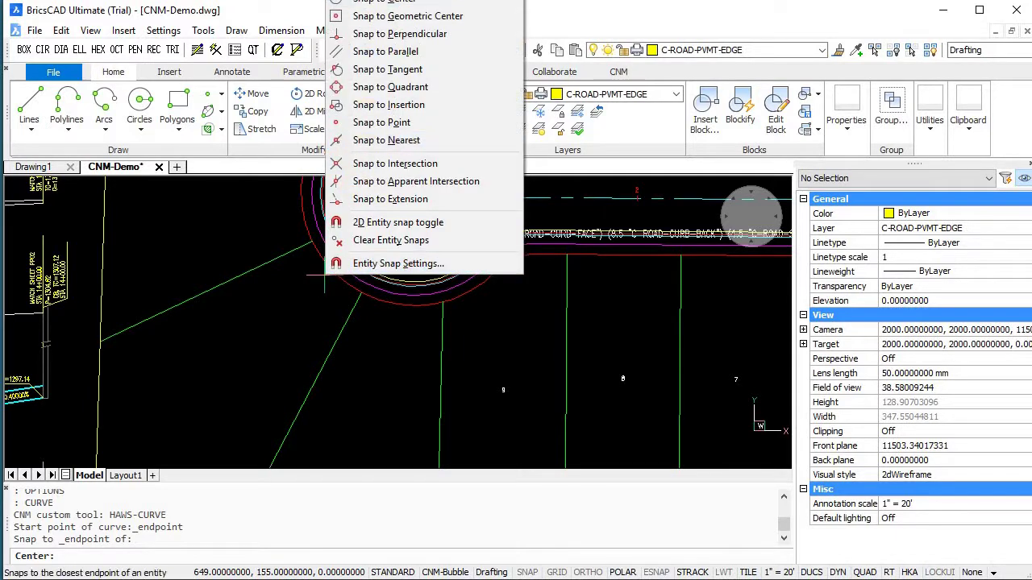
{"action": "left_click", "coordinate": [385, 2]}
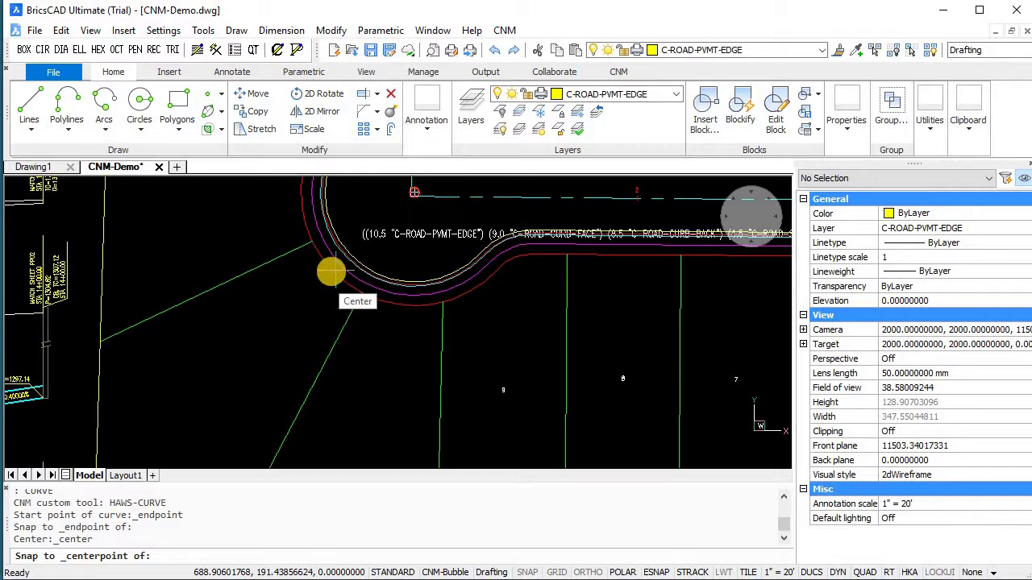
{"action": "left_click", "coordinate": [331, 273]}
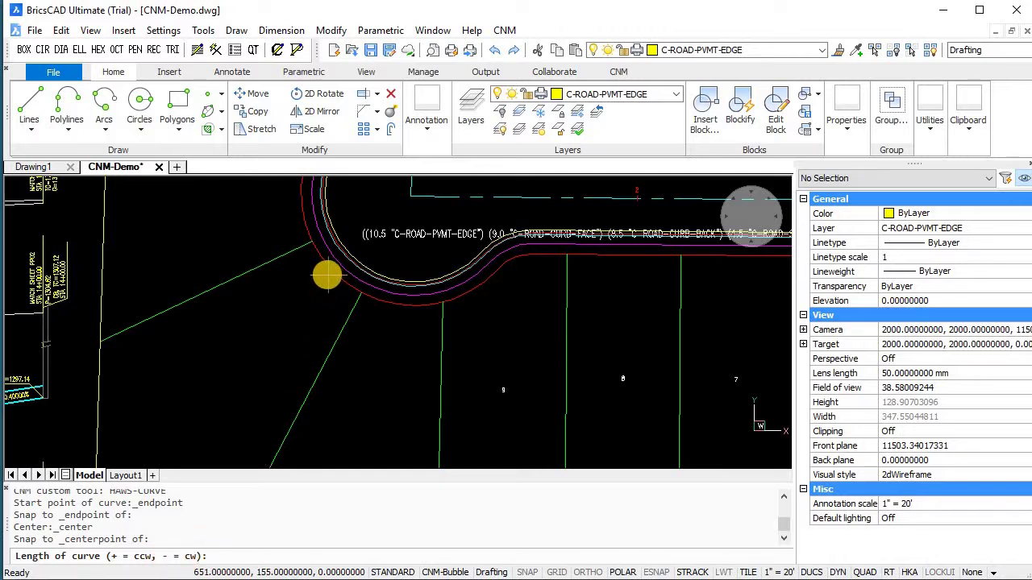
{"action": "key", "text": "Return"}
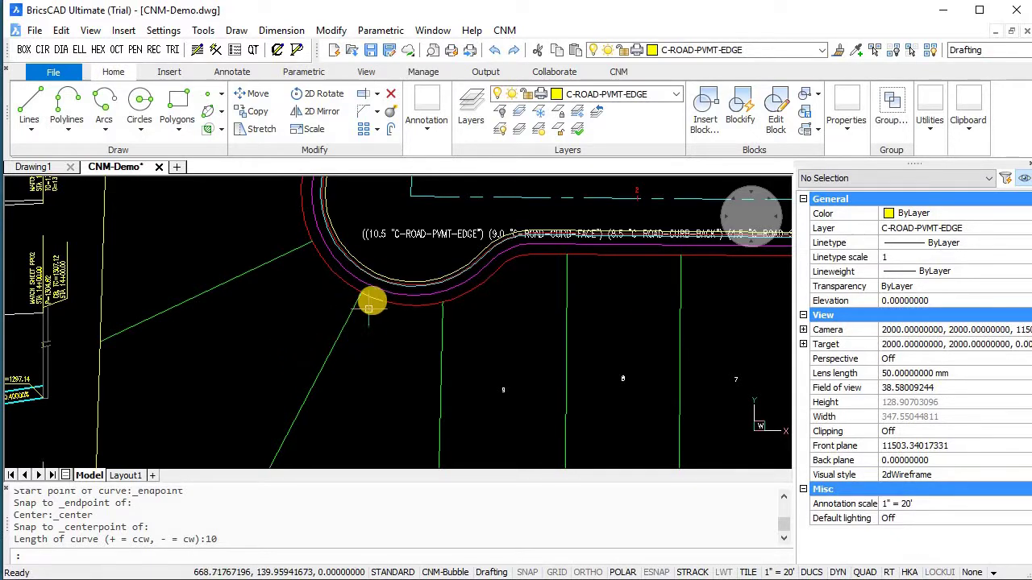
{"action": "left_click", "coordinate": [368, 297]}
{"action": "key", "text": "Escape"}
{"action": "key", "text": "Escape"}
{"action": "key", "text": "Escape"}
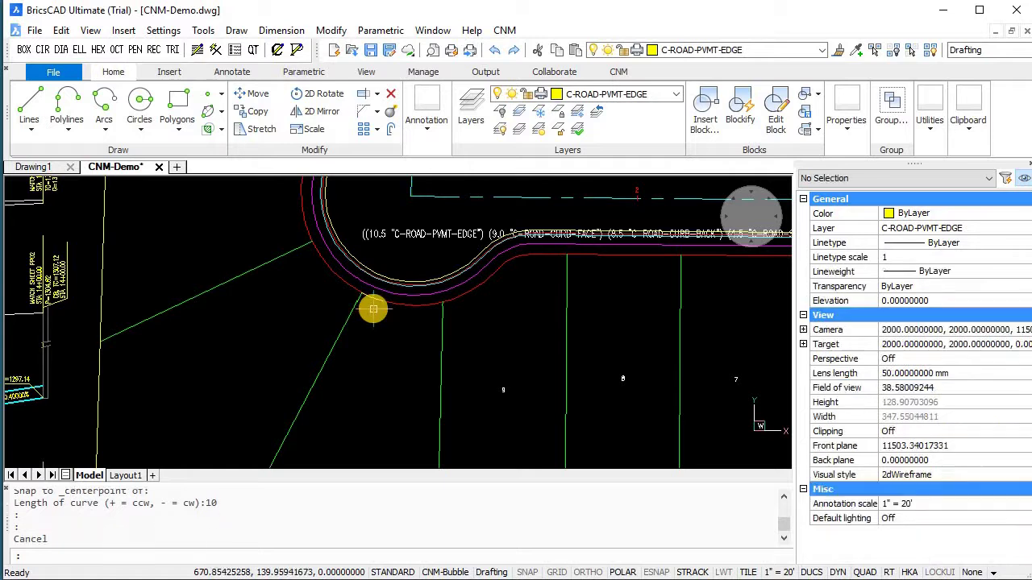
- Label the new curve's geometry data with the CD command, using the LEader option and placing the text just below the curve
{"action": "type", "text": "cd"}
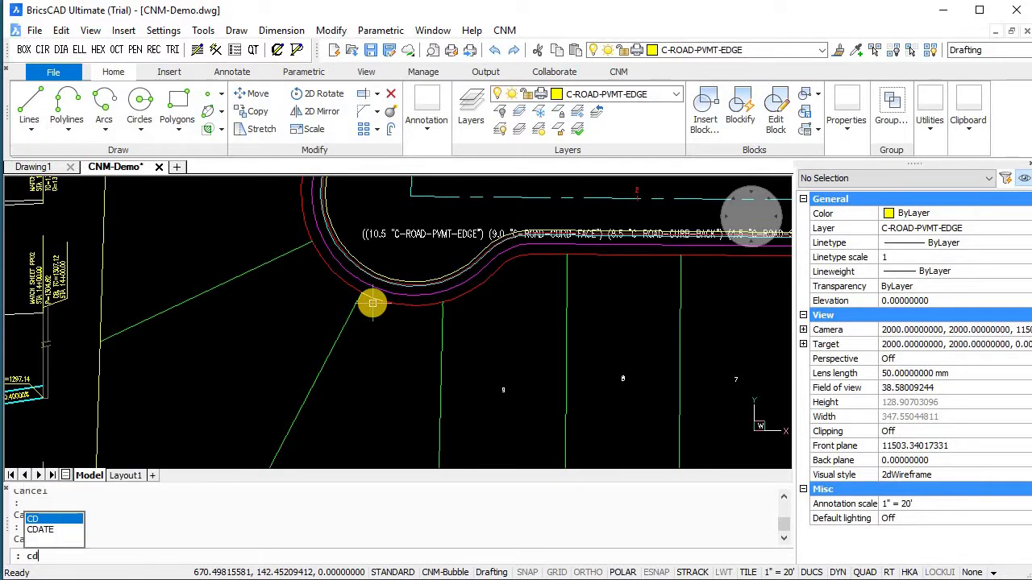
{"action": "key", "text": "Return"}
{"action": "left_click", "coordinate": [370, 300]}
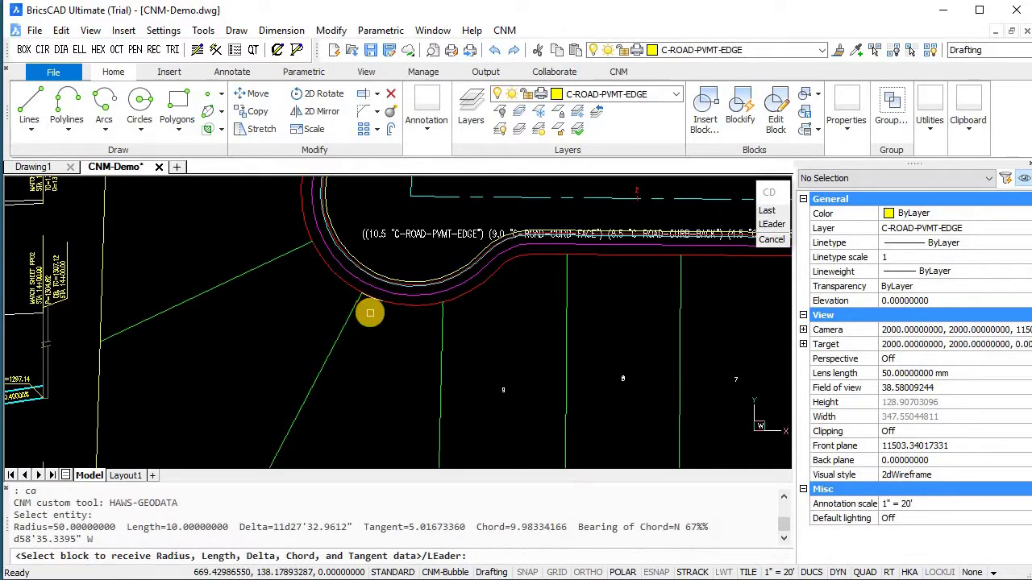
{"action": "type", "text": "l"}
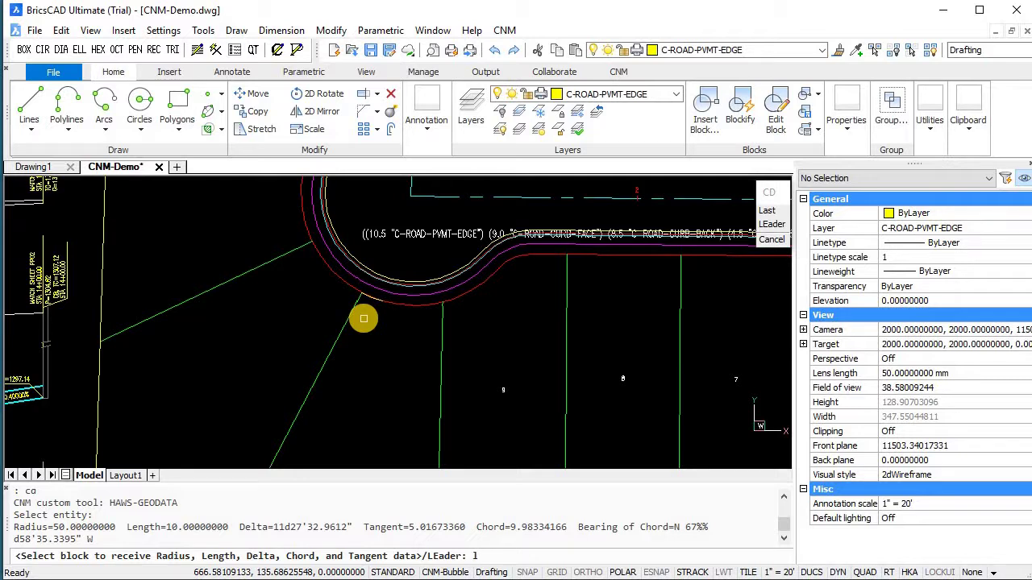
{"action": "type", "text": "e"}
{"action": "key", "text": "Return"}
{"action": "left_click", "coordinate": [368, 348]}
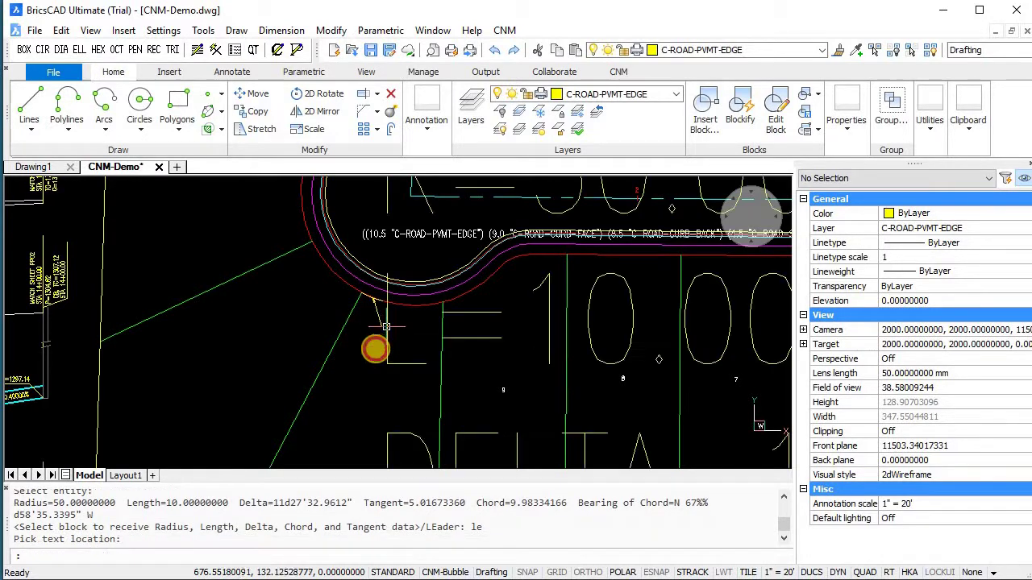
- Set the paper text height of the curve's leader label to 0.1
{"action": "left_click", "coordinate": [386, 329]}
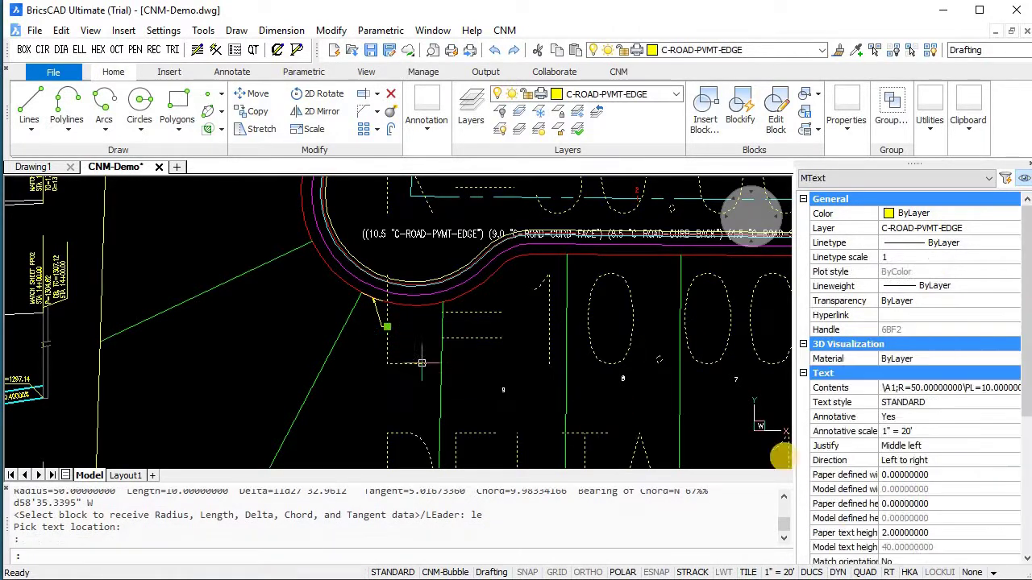
{"action": "left_click", "coordinate": [887, 533]}
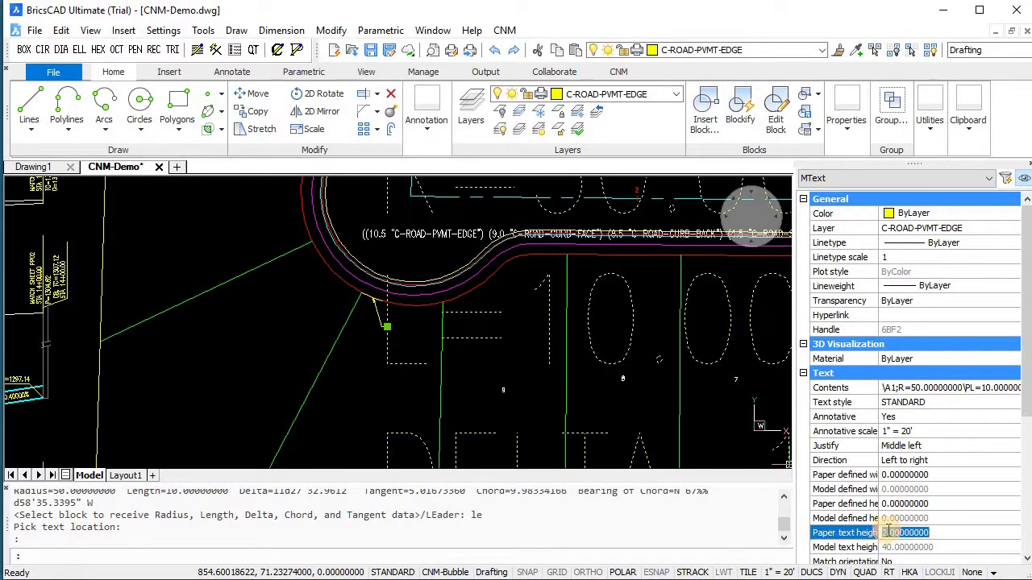
{"action": "type", "text": "0.1"}
{"action": "key", "text": "Return"}
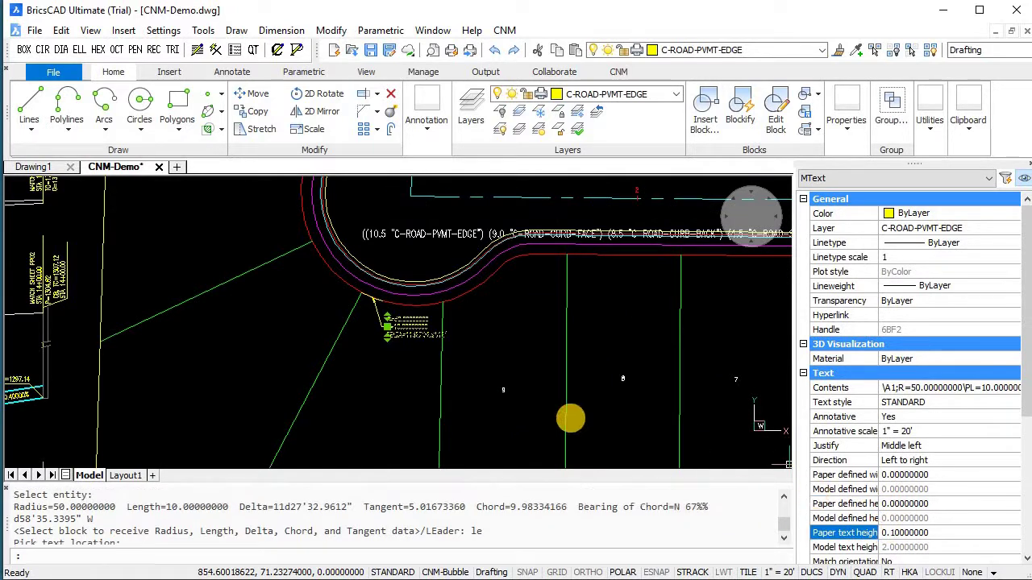
{"action": "key", "text": "Escape"}
{"action": "key", "text": "Escape"}
{"action": "scroll", "coordinate": [412, 394], "scroll_direction": "up", "scroll_amount": 5}
{"action": "scroll", "coordinate": [428, 346], "scroll_direction": "up", "scroll_amount": 2}
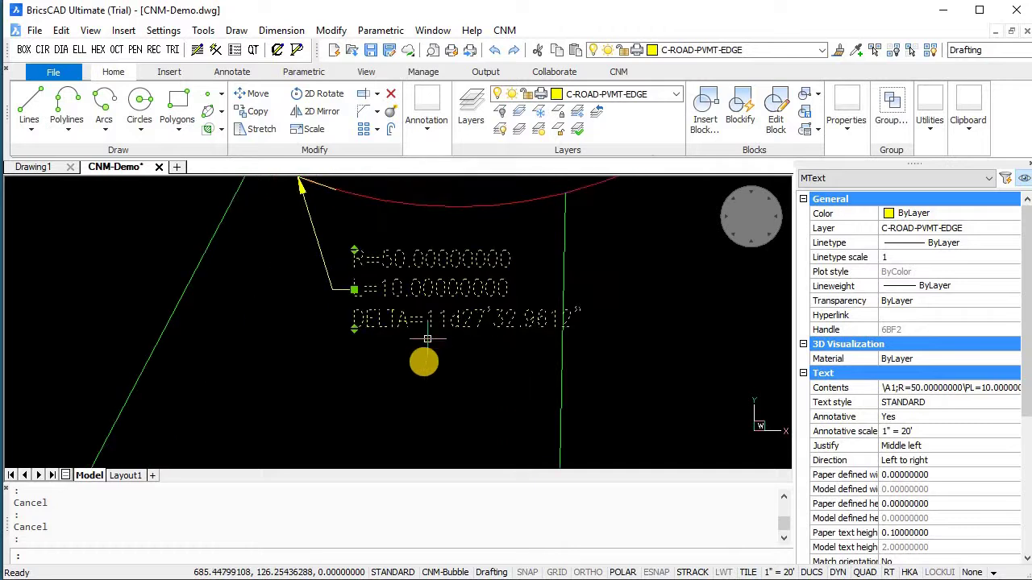
- Erase the curve's leader and its radius, length and delta text below the cul-de-sac arc
{"action": "key", "text": "Escape"}
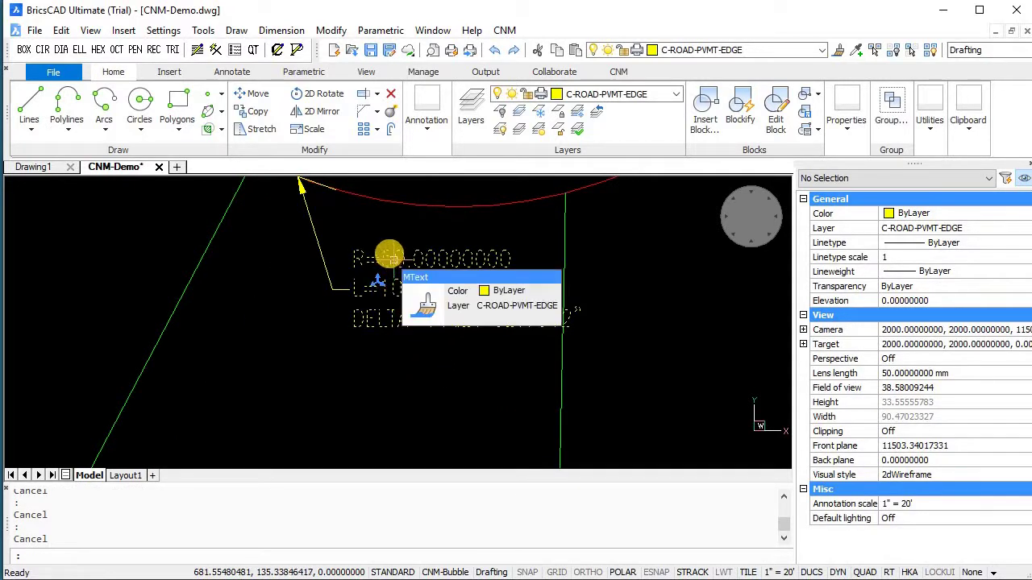
{"action": "scroll", "coordinate": [393, 259], "scroll_direction": "down", "scroll_amount": 2}
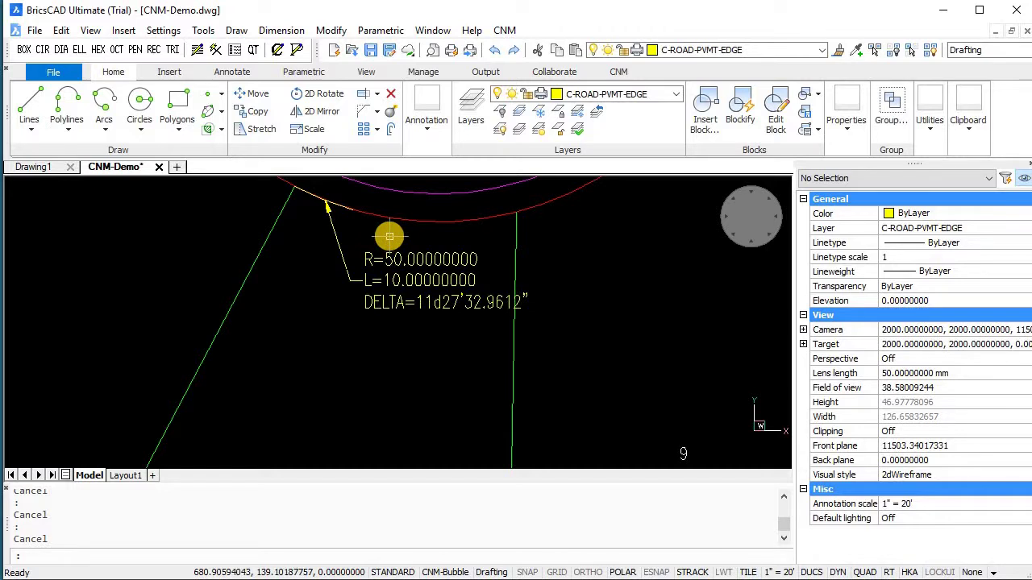
{"action": "type", "text": "e"}
{"action": "key", "text": "Return"}
{"action": "left_click", "coordinate": [390, 236]}
{"action": "left_click", "coordinate": [310, 300]}
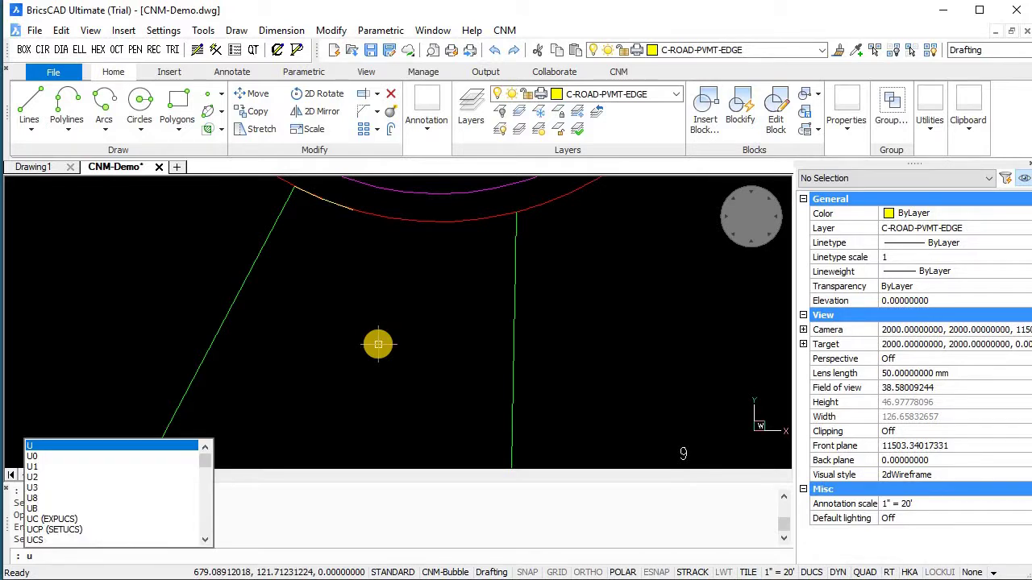
- Set the drawing units to 2 decimal places and surveyor's angles with the US command
{"action": "type", "text": "s"}
{"action": "key", "text": "BackSpace"}
{"action": "type", "text": "2"}
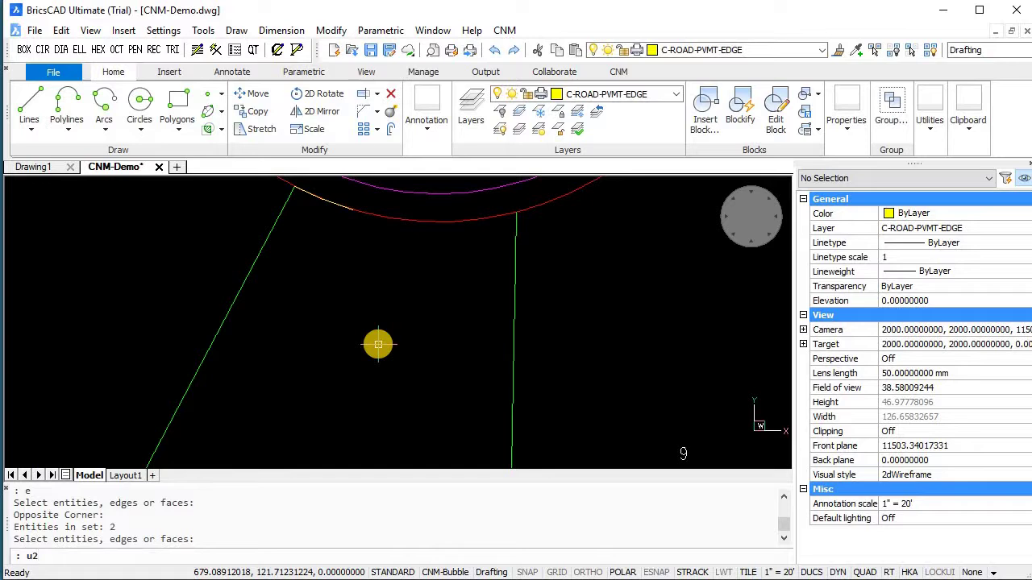
{"action": "key", "text": "BackSpace"}
{"action": "type", "text": "s"}
{"action": "key", "text": "Return"}
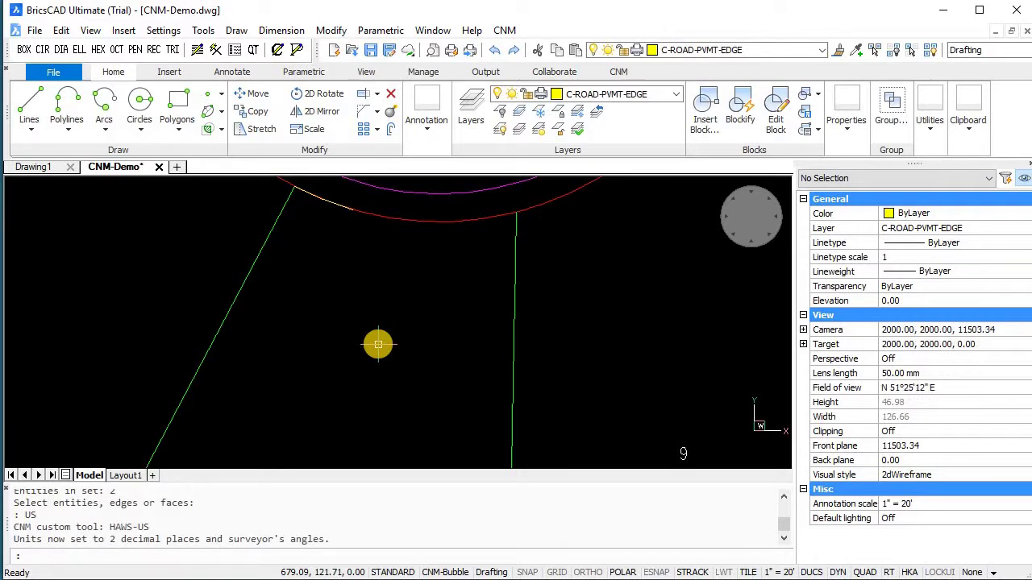
- Label the short curve's geometry data again with CD, using the LEader option and placing the text in the lot below it
{"action": "key", "text": "Return"}
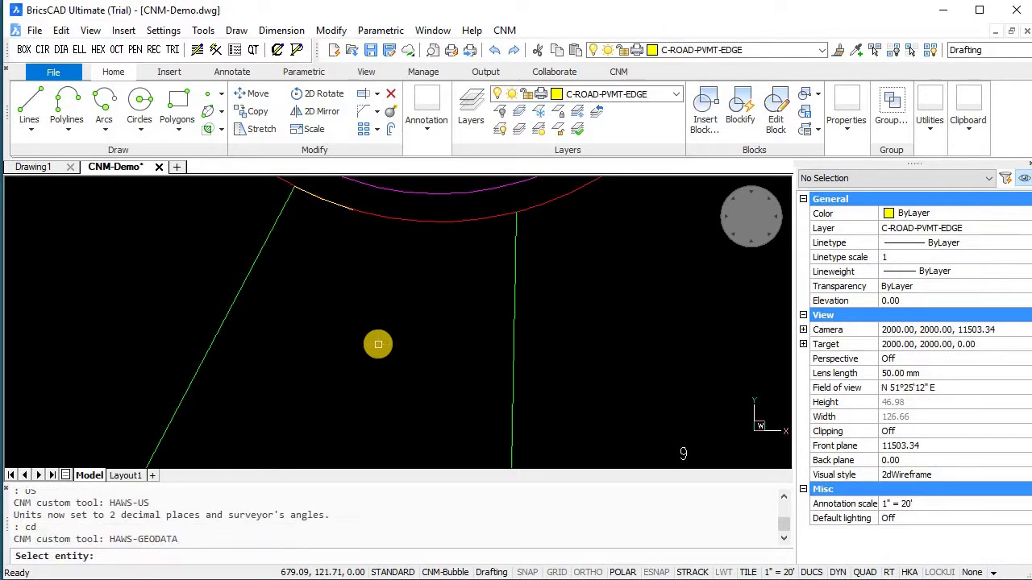
{"action": "left_click", "coordinate": [328, 202]}
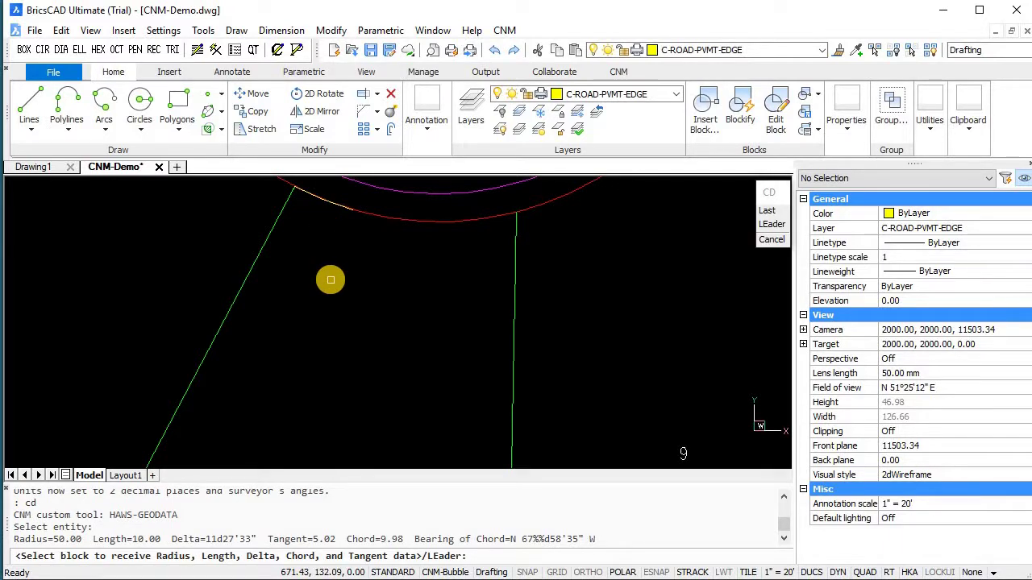
{"action": "type", "text": "le"}
{"action": "key", "text": "Return"}
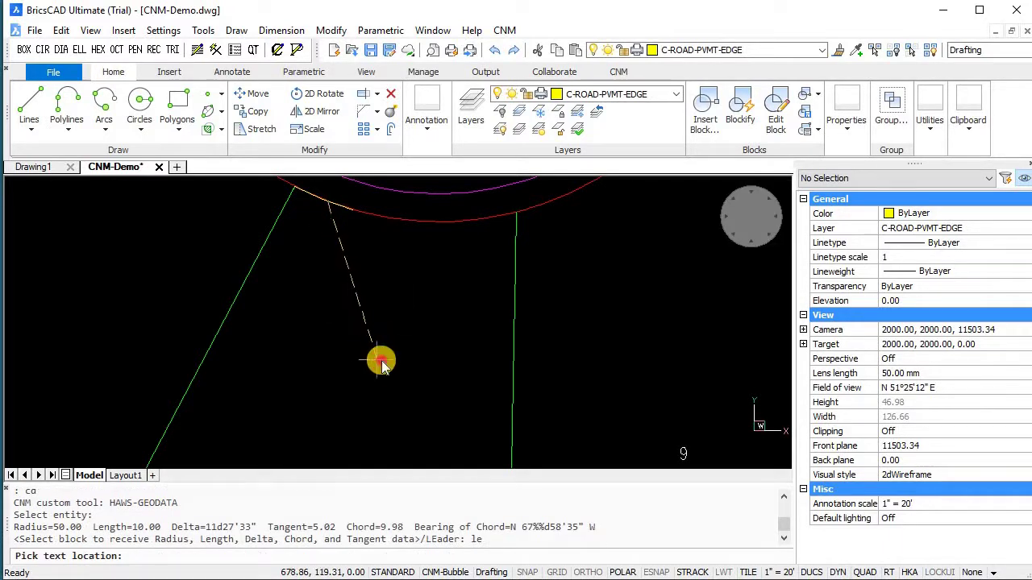
{"action": "left_click", "coordinate": [384, 360]}
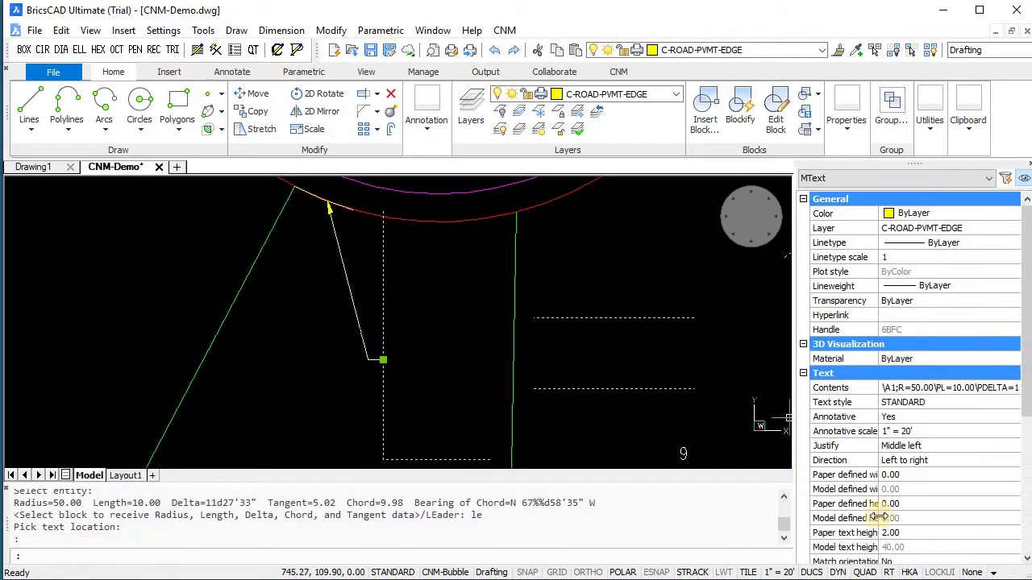
- Set the paper text height of the new curve label to 0.1 and deselect it
{"action": "left_click", "coordinate": [909, 532]}
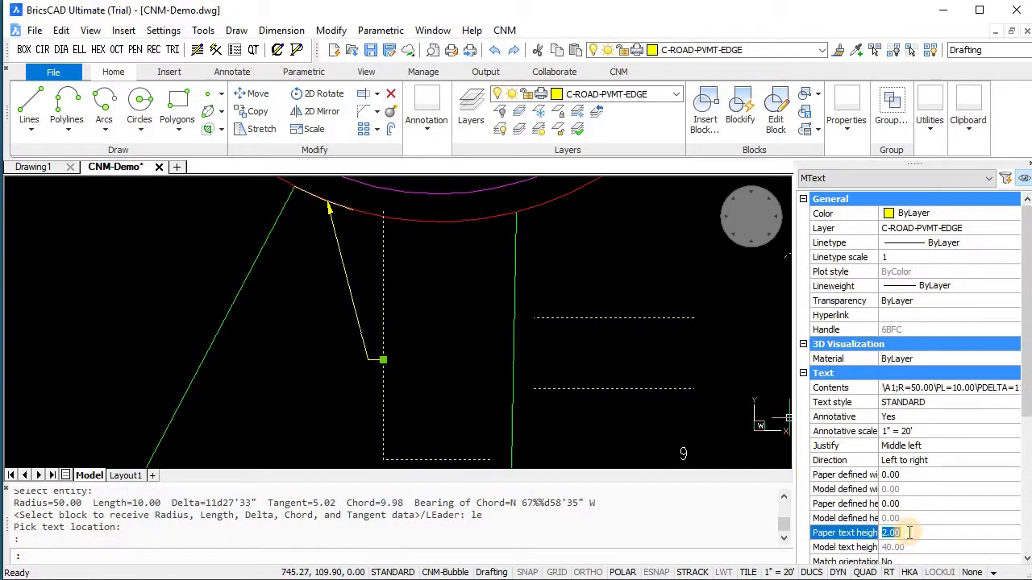
{"action": "type", "text": ".1"}
{"action": "key", "text": "Return"}
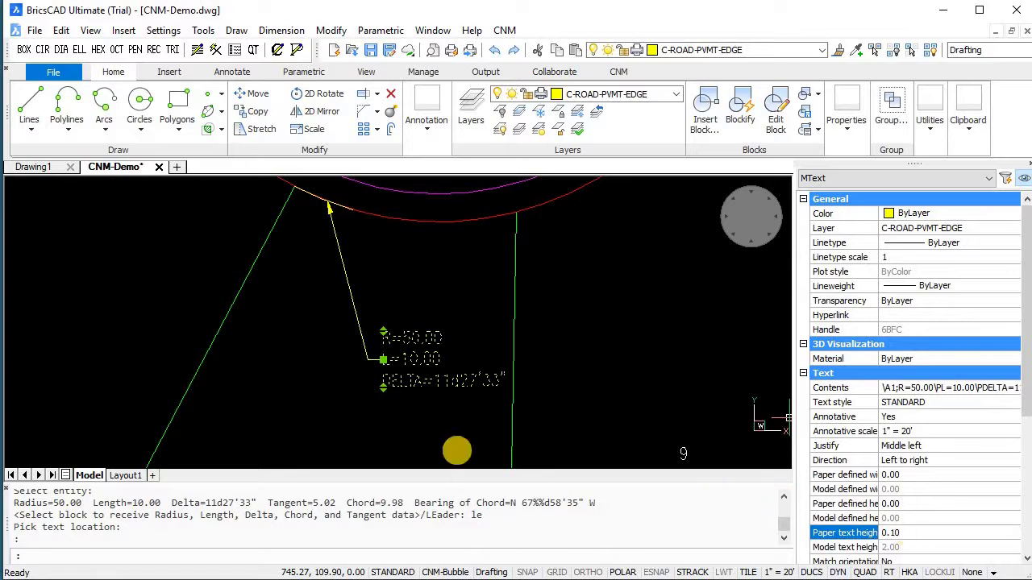
{"action": "key", "text": "Escape"}
{"action": "key", "text": "Escape"}
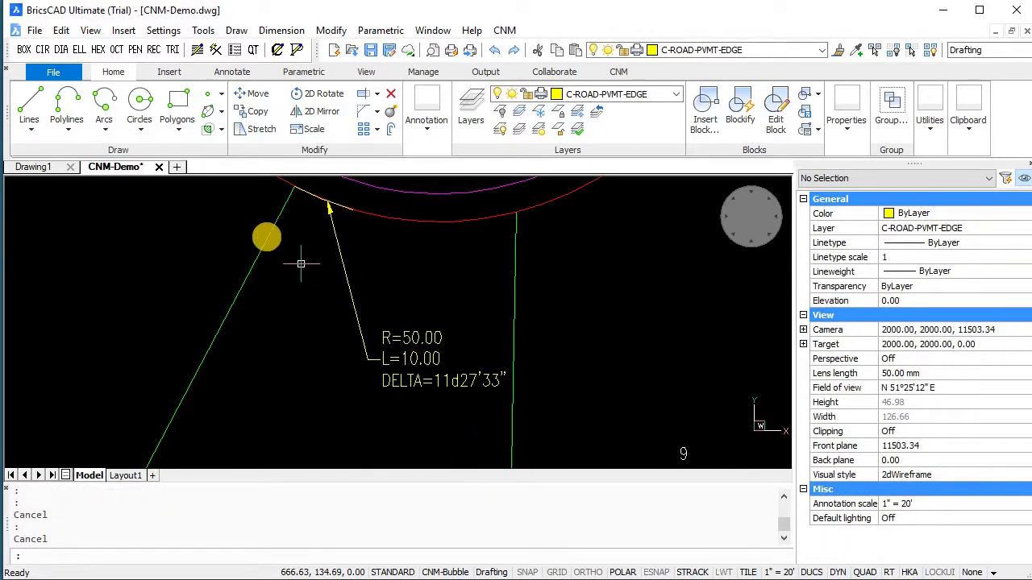
- Check the TAP entry in the CNM-Command-Reference spreadsheet and, back in BricsCAD, draw a TAP from the lower lot beside the cul-de-sac to the street centerline
{"action": "key", "text": "alt+Tab"}
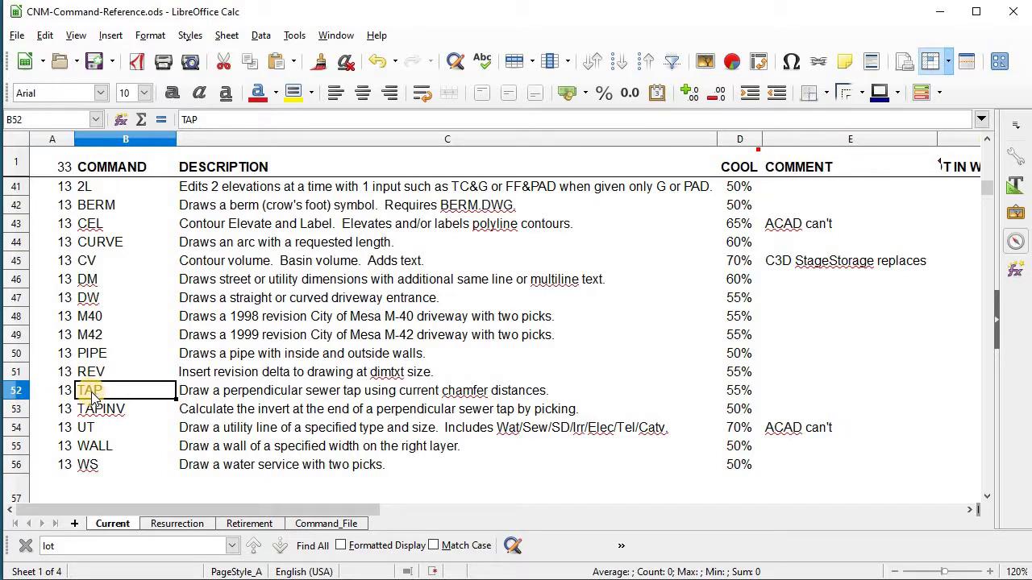
{"action": "key", "text": "alt+Tab"}
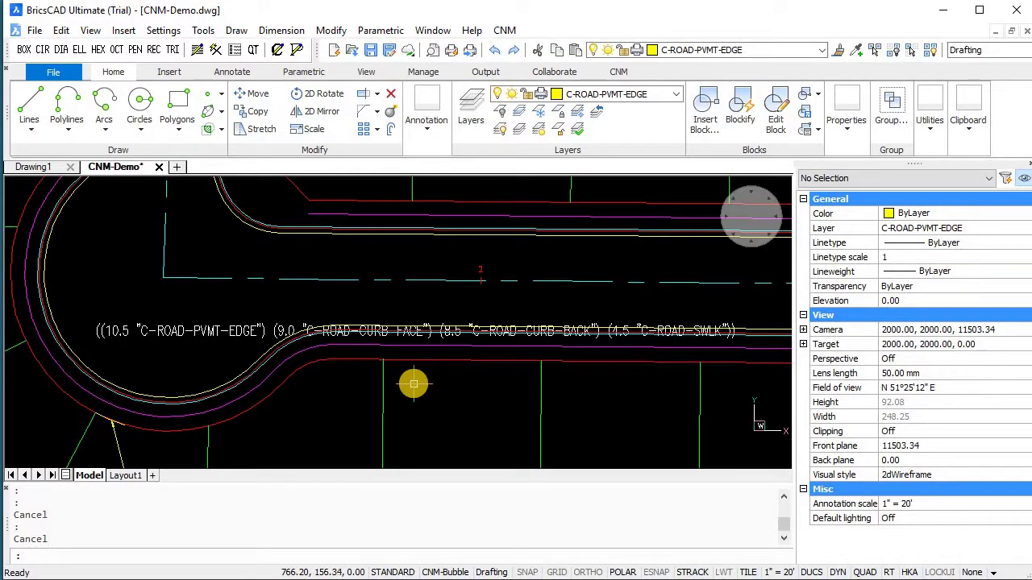
{"action": "type", "text": "TAP"}
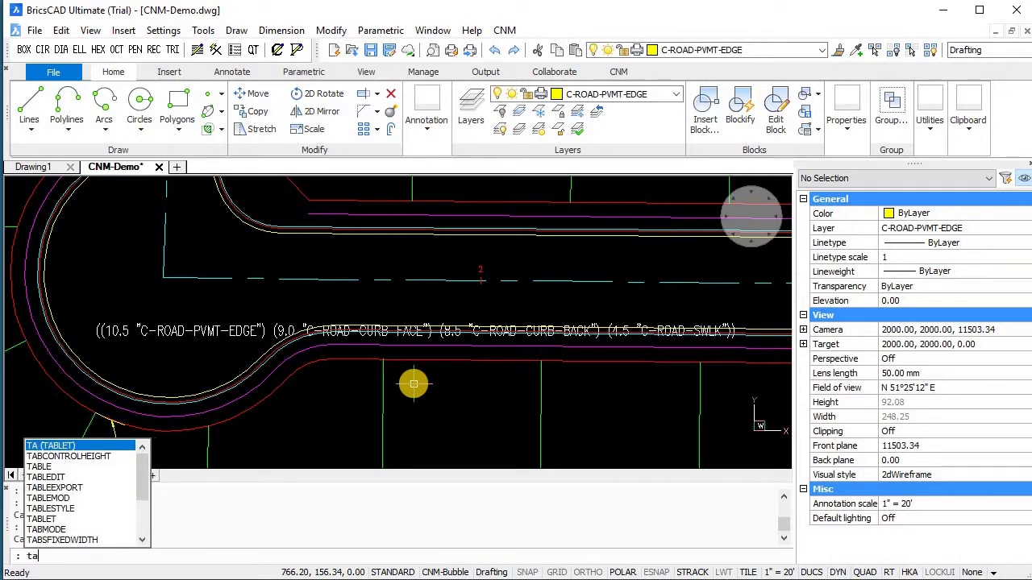
{"action": "key", "text": "Return"}
{"action": "left_click", "coordinate": [413, 384]}
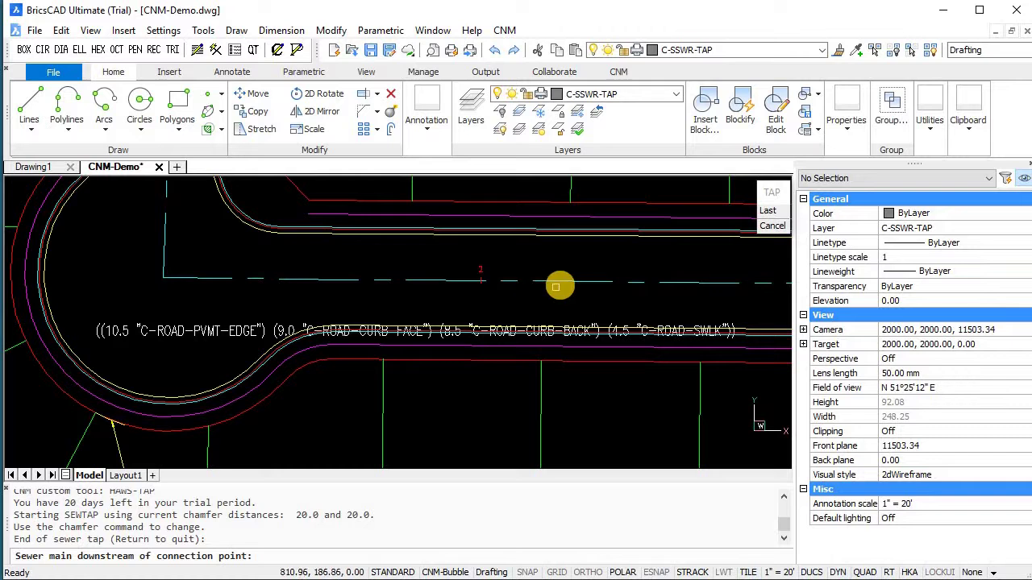
{"action": "left_click", "coordinate": [555, 282]}
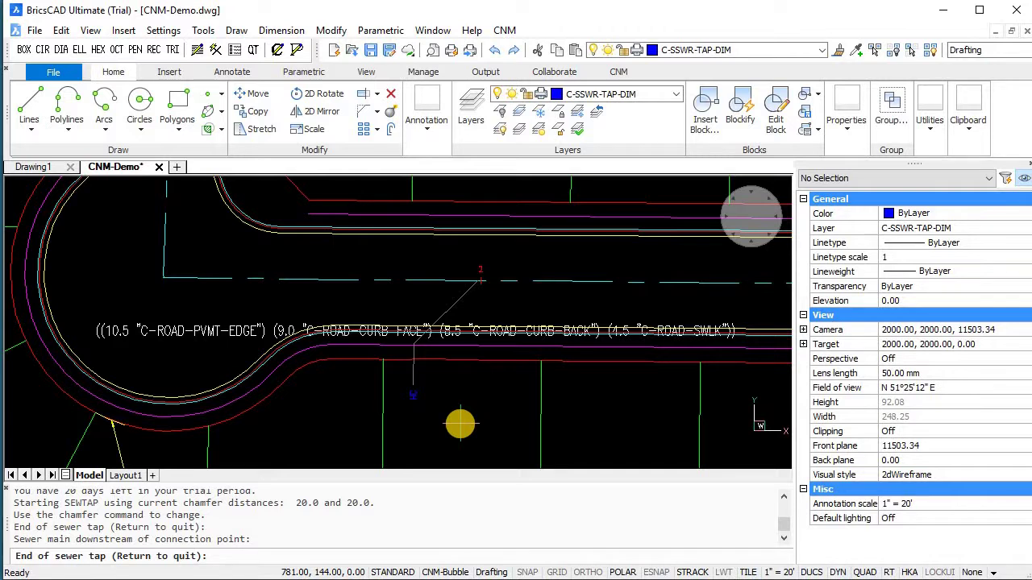
{"action": "key", "text": "Return"}
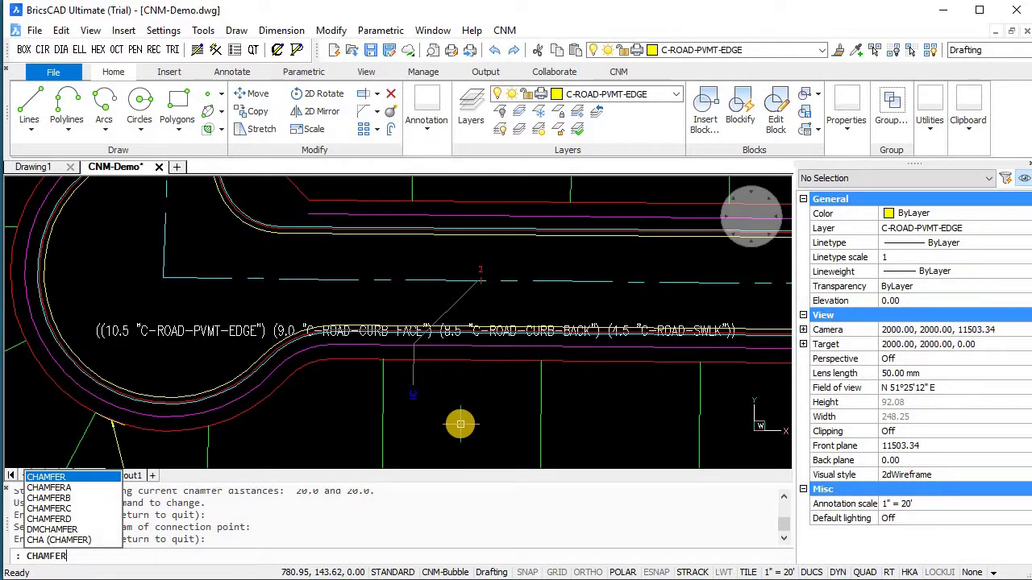
- Set both chamfer distances to 2 with the Distance option of CHAMFER
{"action": "key", "text": "Return"}
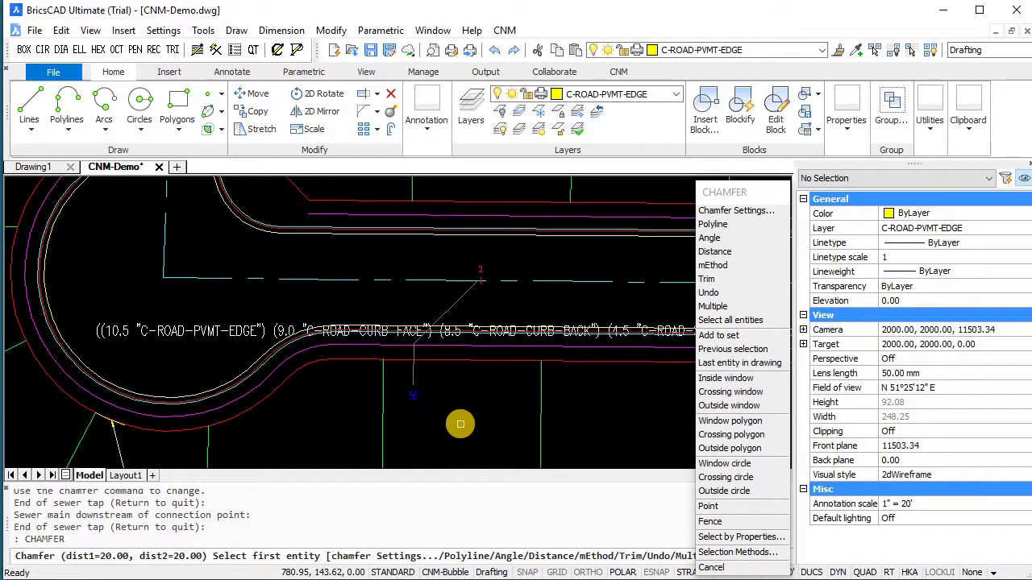
{"action": "left_click", "coordinate": [460, 424]}
{"action": "left_click", "coordinate": [460, 424]}
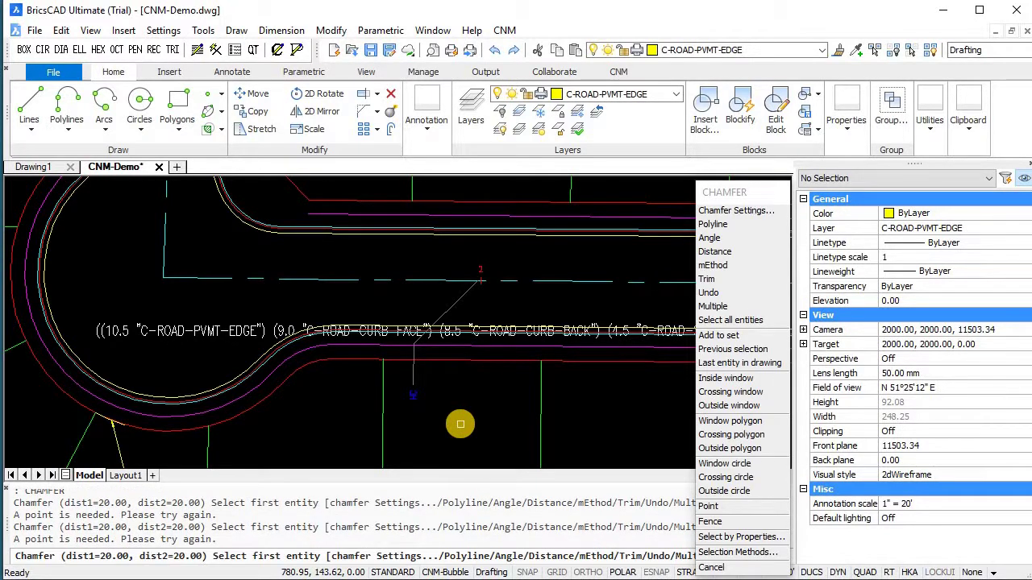
{"action": "type", "text": "d"}
{"action": "key", "text": "Return"}
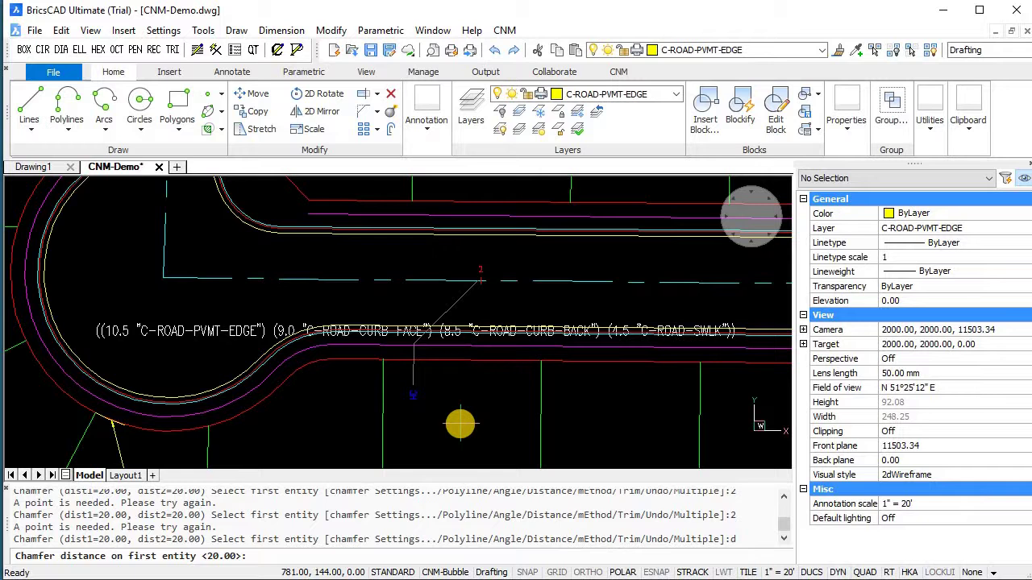
{"action": "type", "text": "2"}
{"action": "key", "text": "Return"}
{"action": "type", "text": "2"}
{"action": "key", "text": "Return"}
{"action": "key", "text": "Escape"}
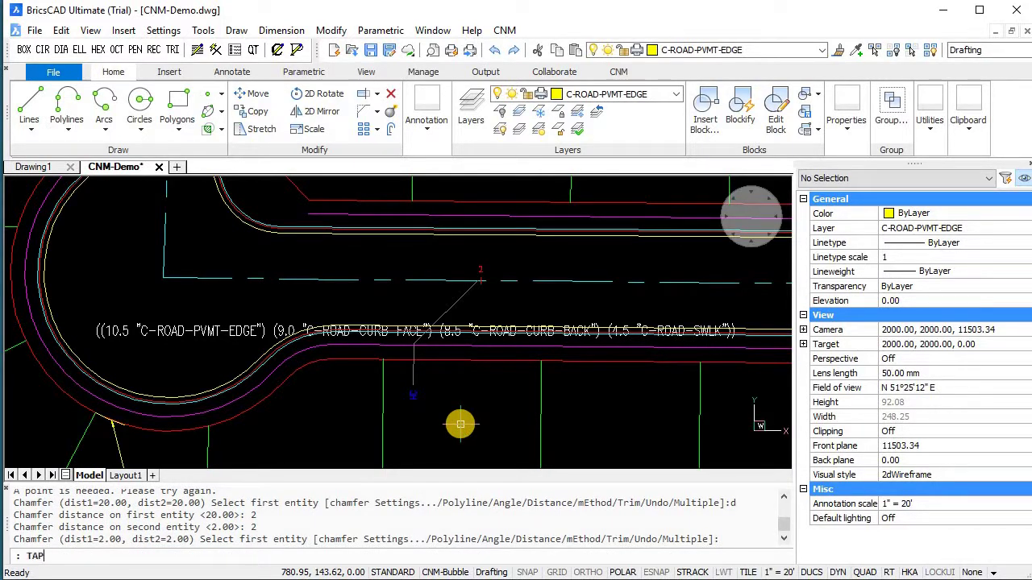
- Draw sewer taps with TAP from the next two lots below the street to the centerline as the sewer main
{"action": "type", "text": "TAP"}
{"action": "key", "text": "Return"}
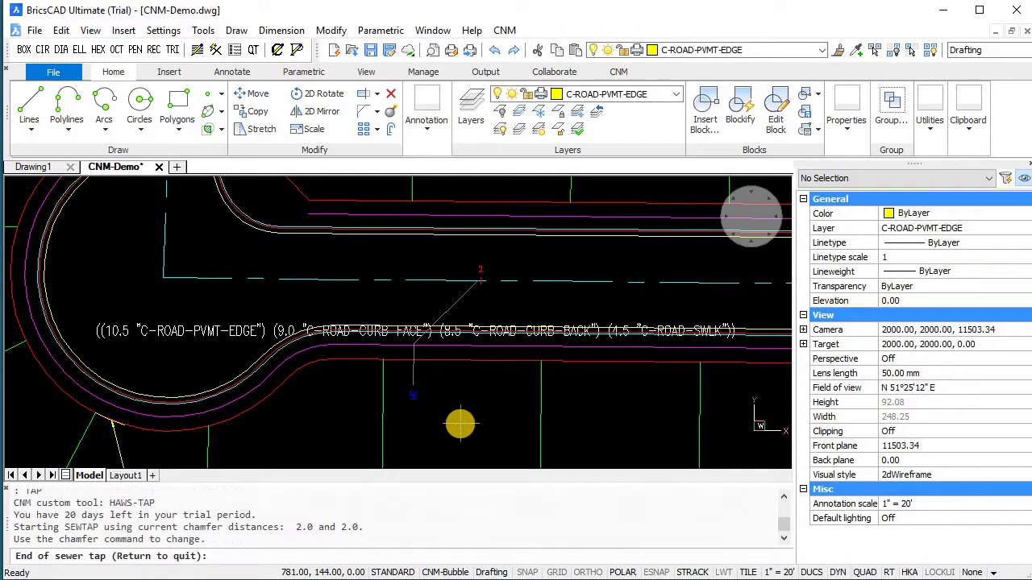
{"action": "left_click", "coordinate": [576, 408]}
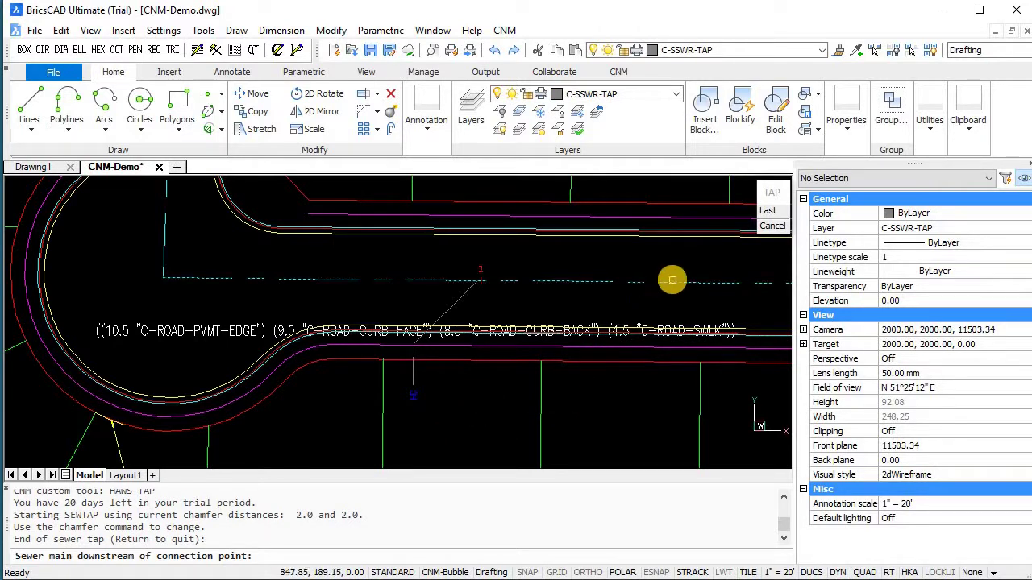
{"action": "left_click", "coordinate": [671, 280]}
{"action": "middle_click_drag", "start_coordinate": [702, 366], "coordinate": [433, 369]}
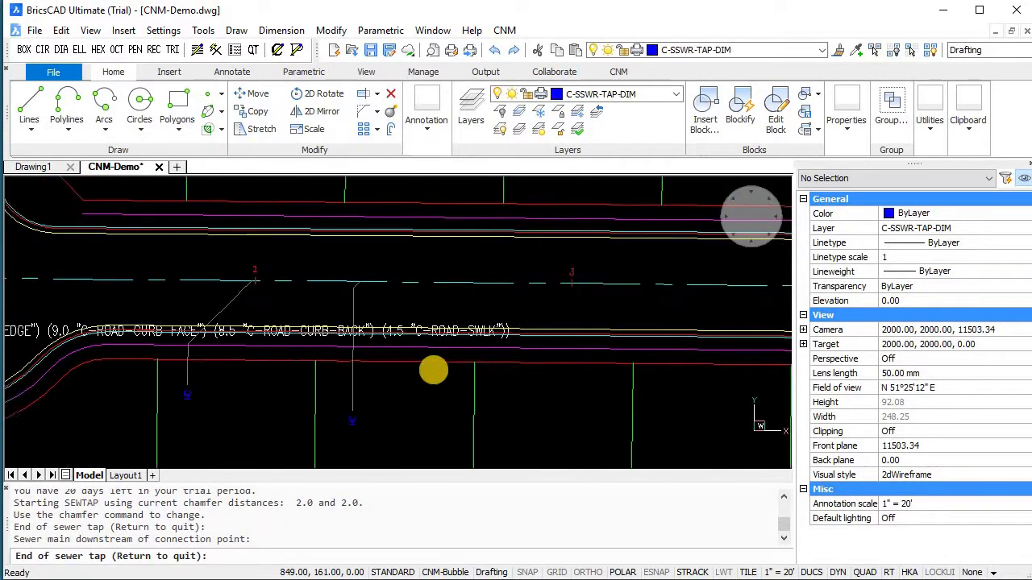
{"action": "left_click", "coordinate": [488, 392]}
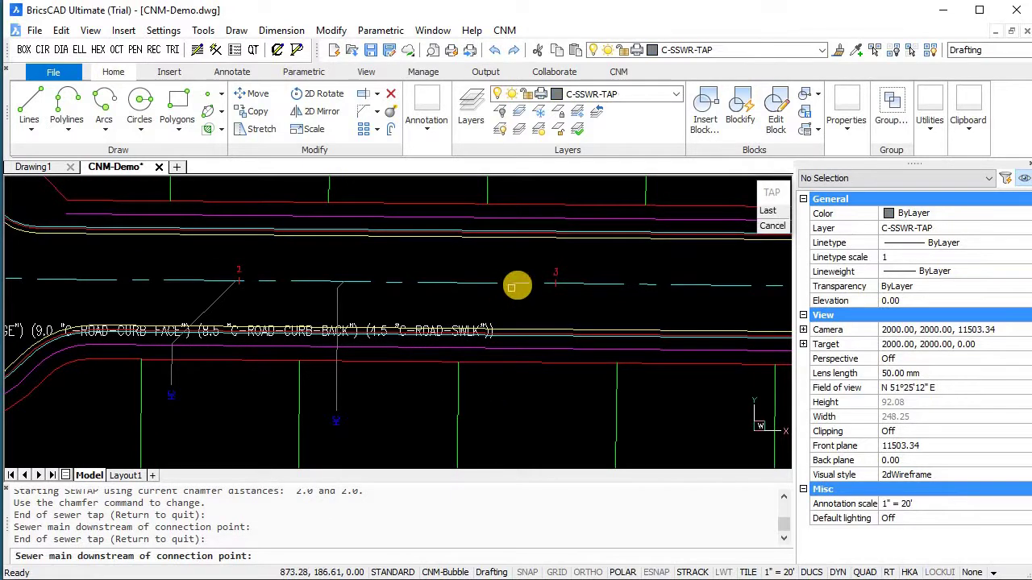
{"action": "left_click", "coordinate": [523, 284]}
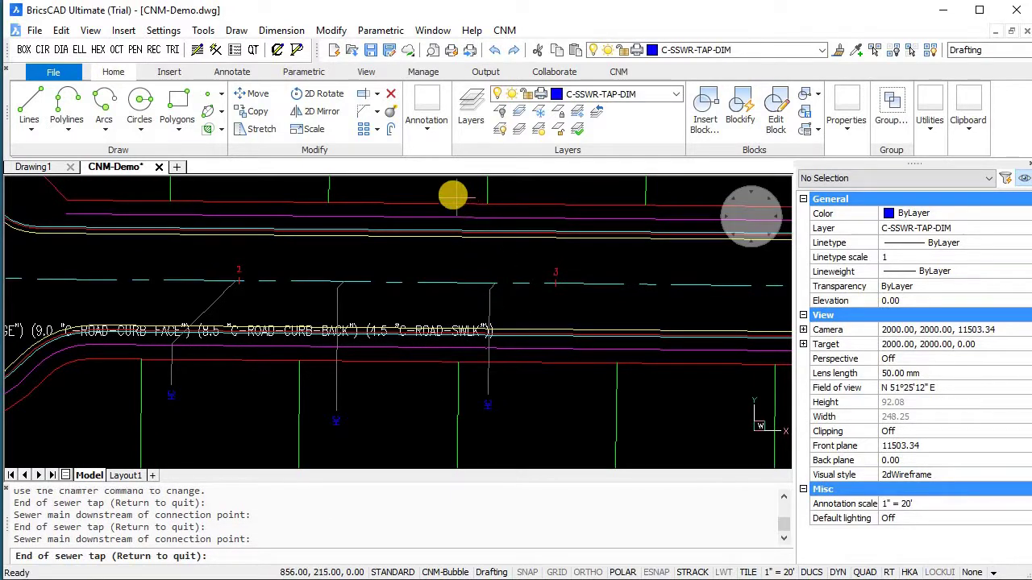
- Draw two more sewer taps from adjacent lots above the street to the centerline and finish TAP
{"action": "left_click", "coordinate": [432, 184]}
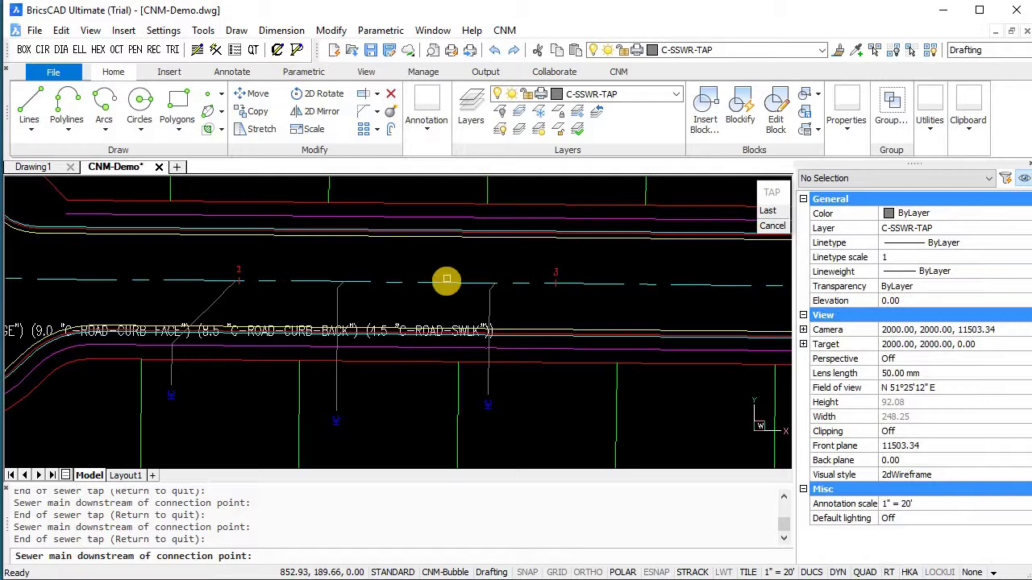
{"action": "left_click", "coordinate": [446, 279]}
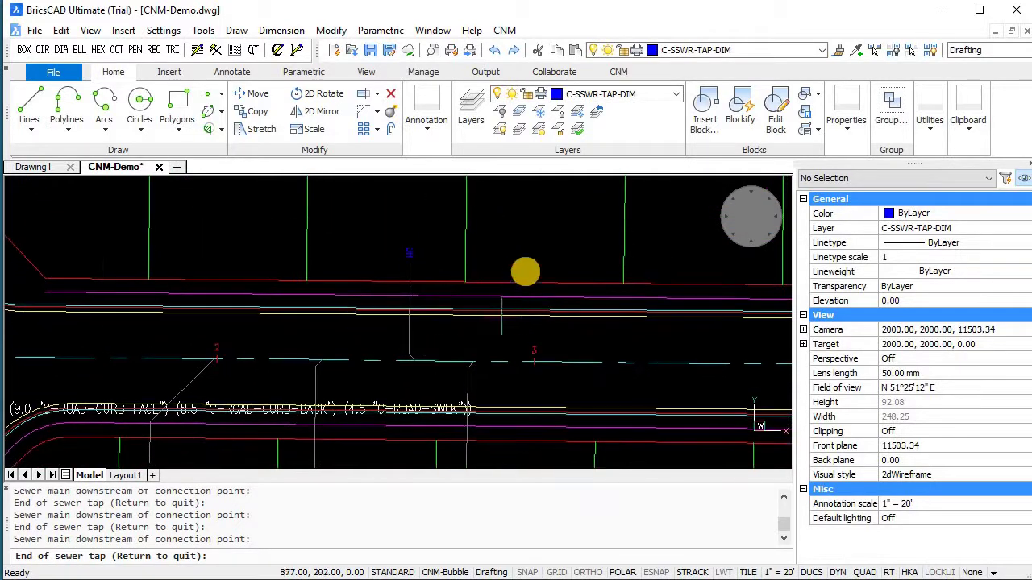
{"action": "left_click", "coordinate": [569, 300]}
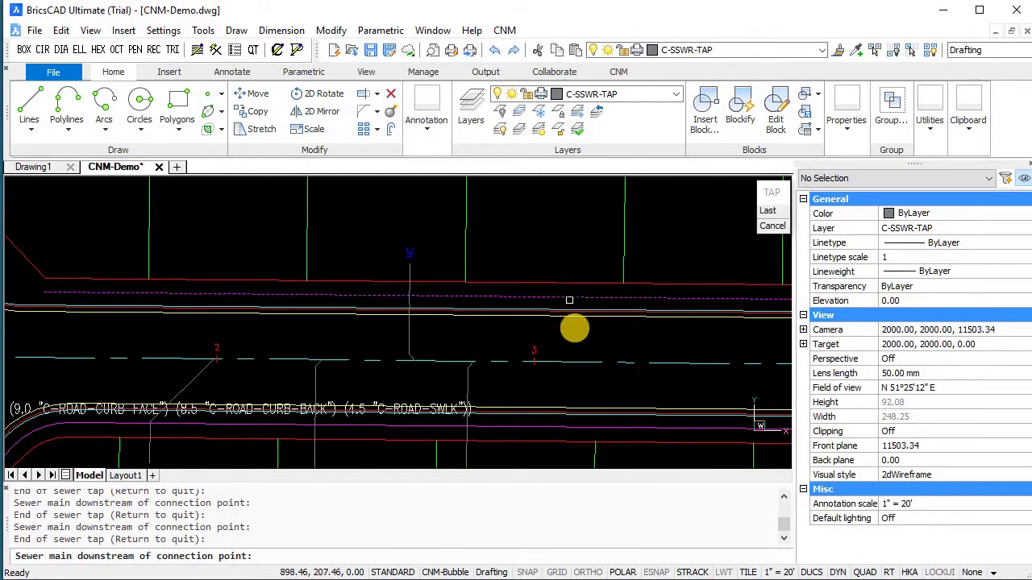
{"action": "left_click", "coordinate": [562, 360]}
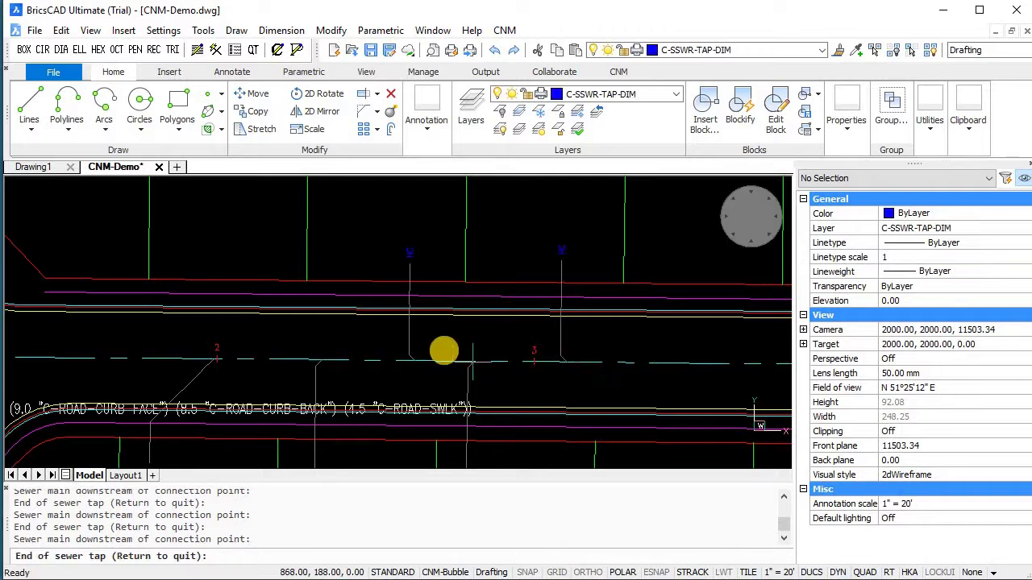
{"action": "key", "text": "Return"}
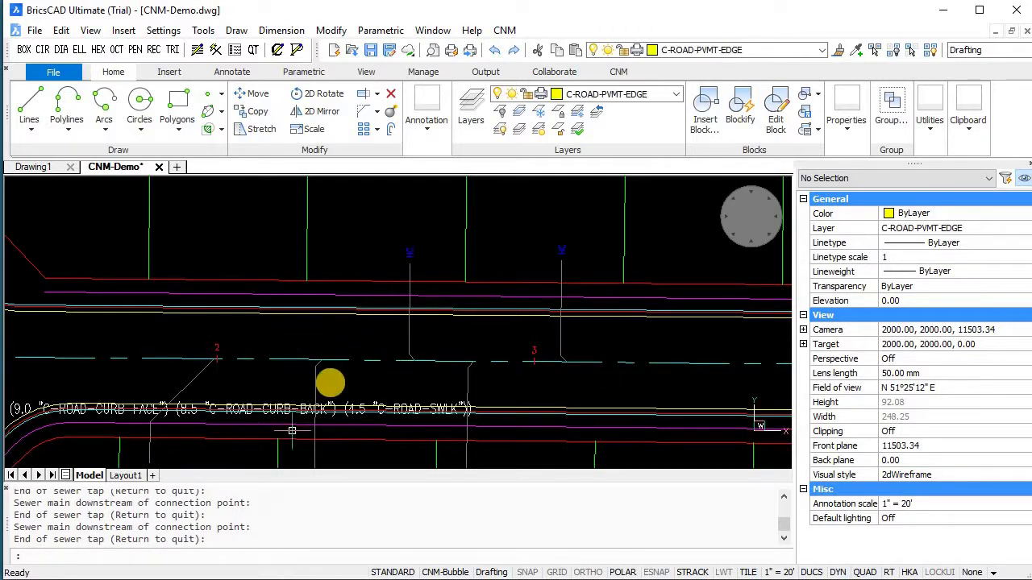
- Check TAPINV in the CNM-Command-Reference spreadsheet and, back in BricsCAD, start it with main diameter 8, main slope 0.00330 and house connection slope 0.01040
{"action": "key", "text": "alt+Tab"}
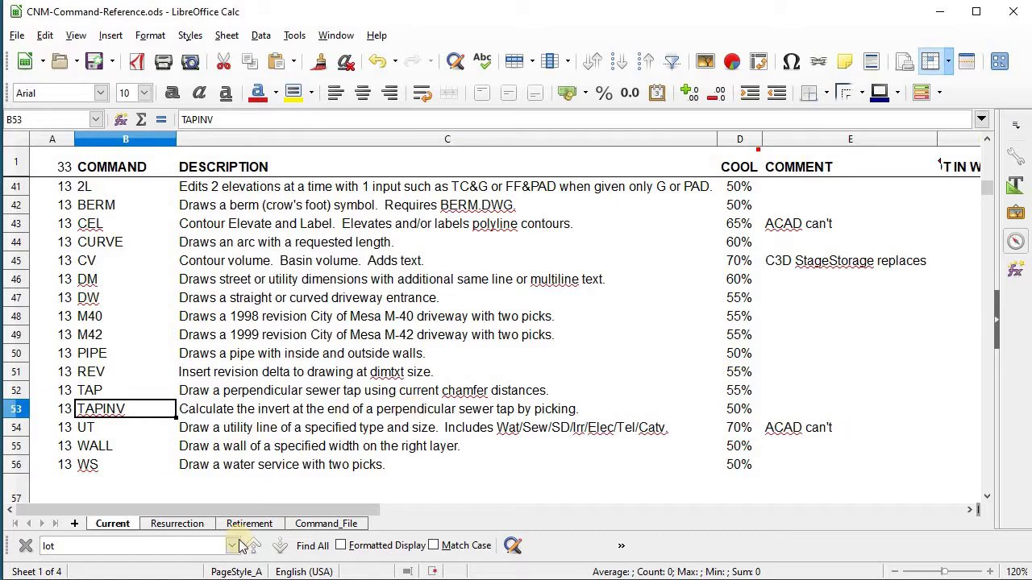
{"action": "key", "text": "alt+Tab"}
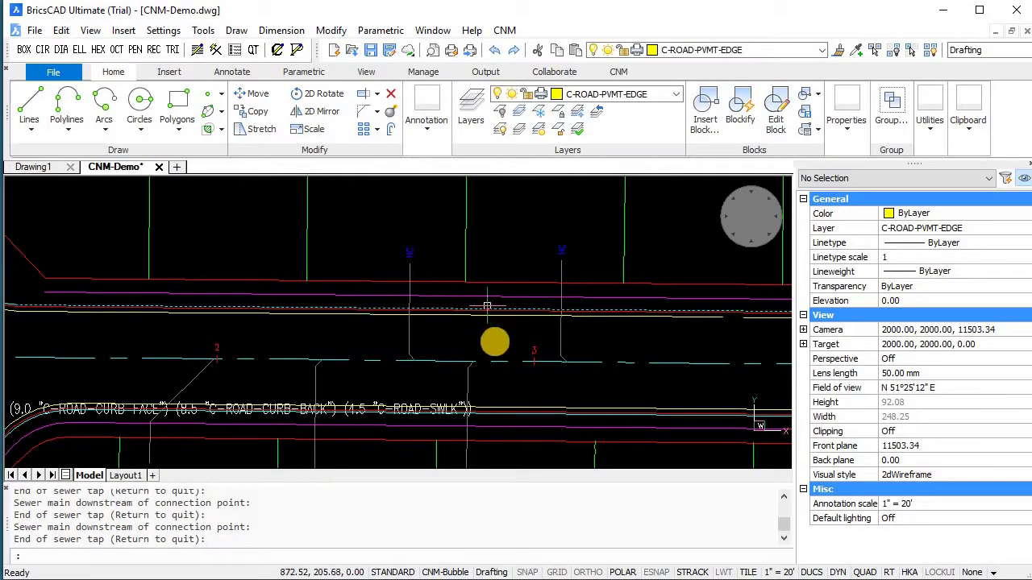
{"action": "type", "text": "t"}
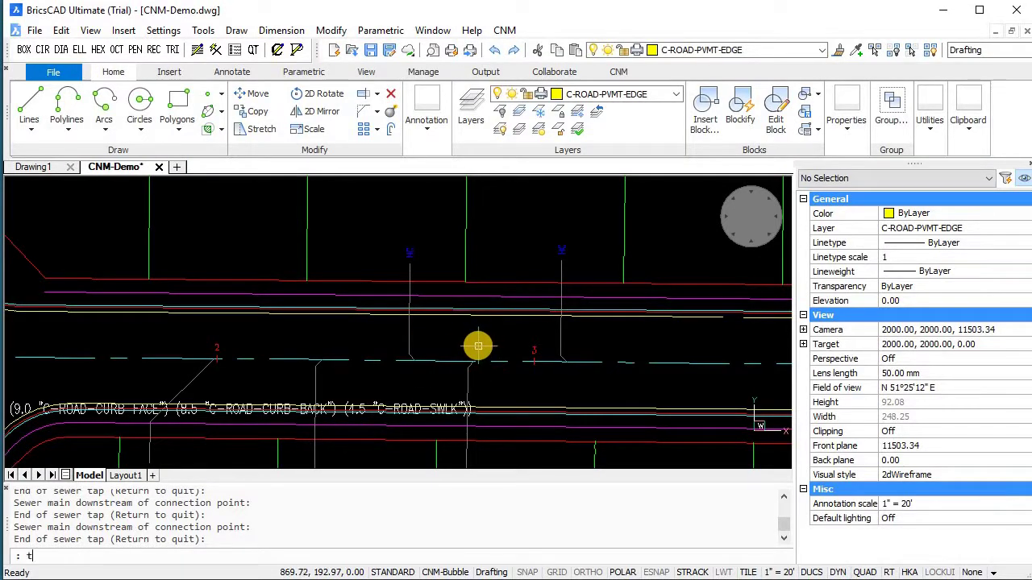
{"action": "type", "text": "apinv"}
{"action": "key", "text": "Return"}
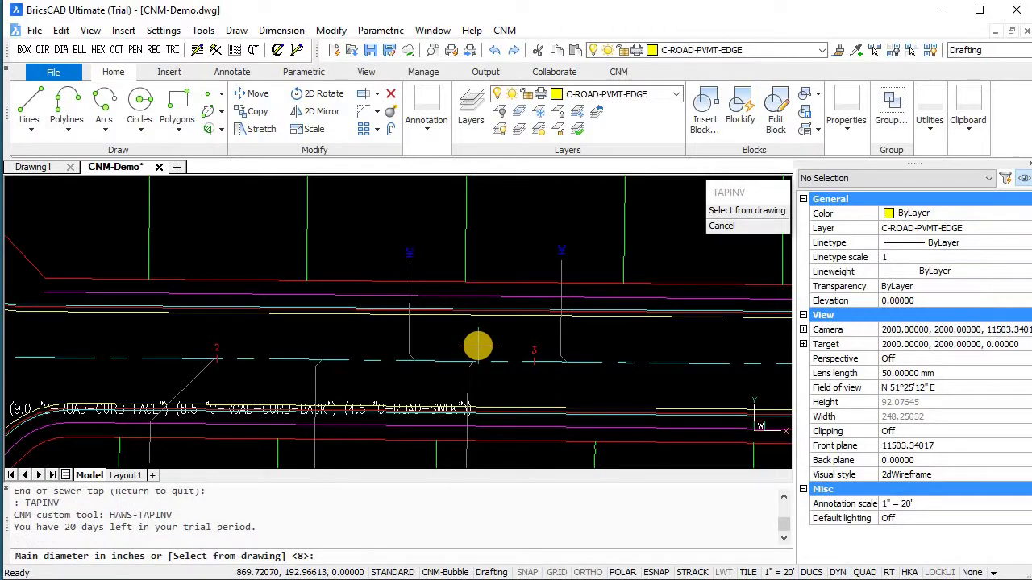
{"action": "key", "text": "Return"}
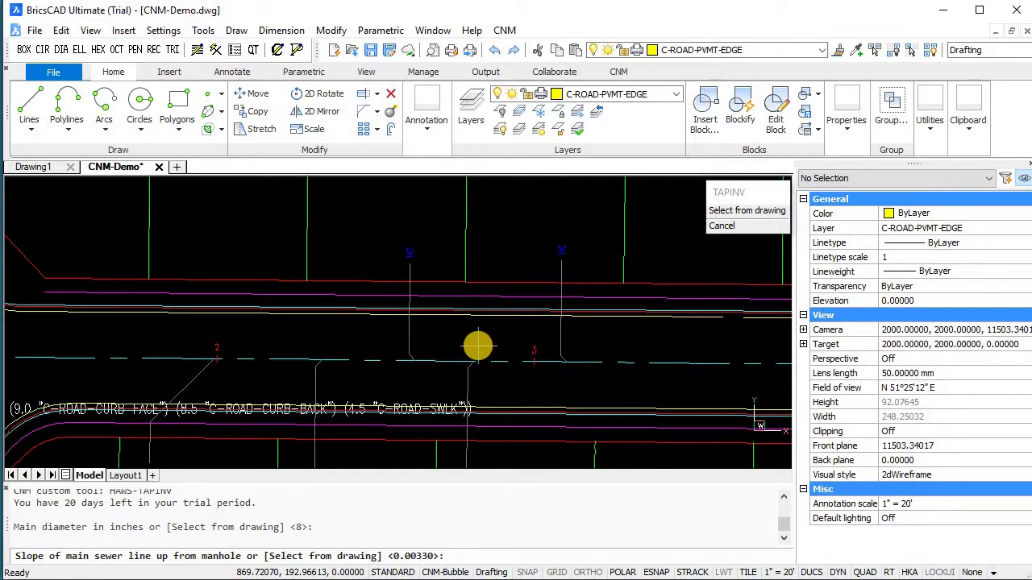
{"action": "key", "text": "Return"}
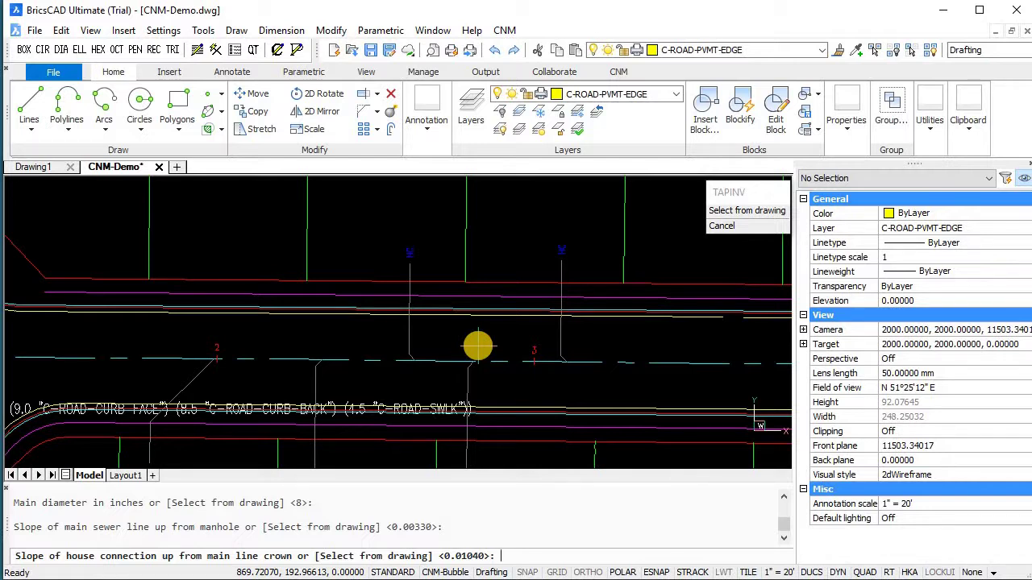
{"action": "key", "text": "Return"}
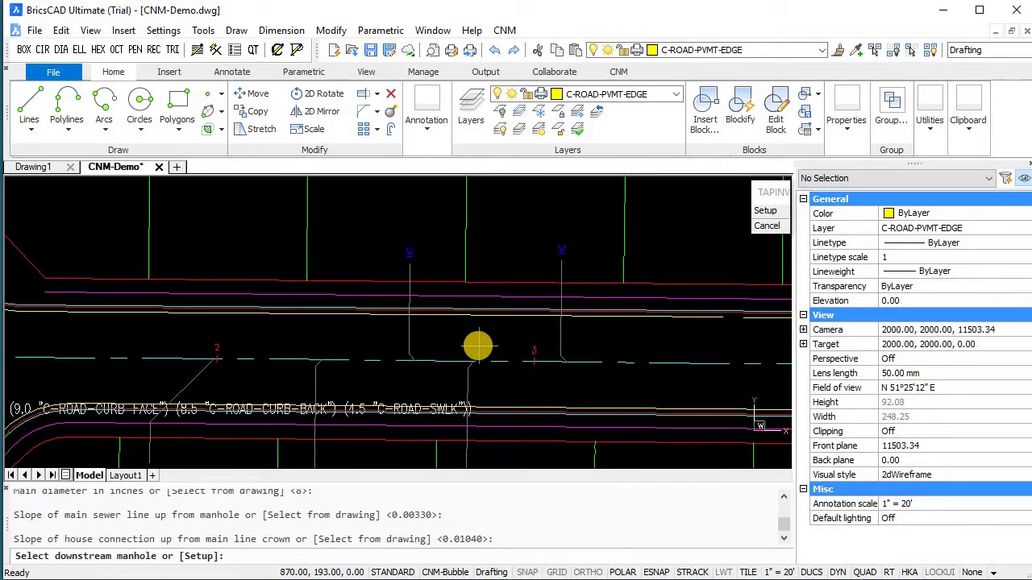
- Pick the centerline endpoint at the east intersection as downstream manhole with invert 0.00, and the street centerline as sewer main line
{"action": "scroll", "coordinate": [355, 375], "scroll_direction": "down", "scroll_amount": 1}
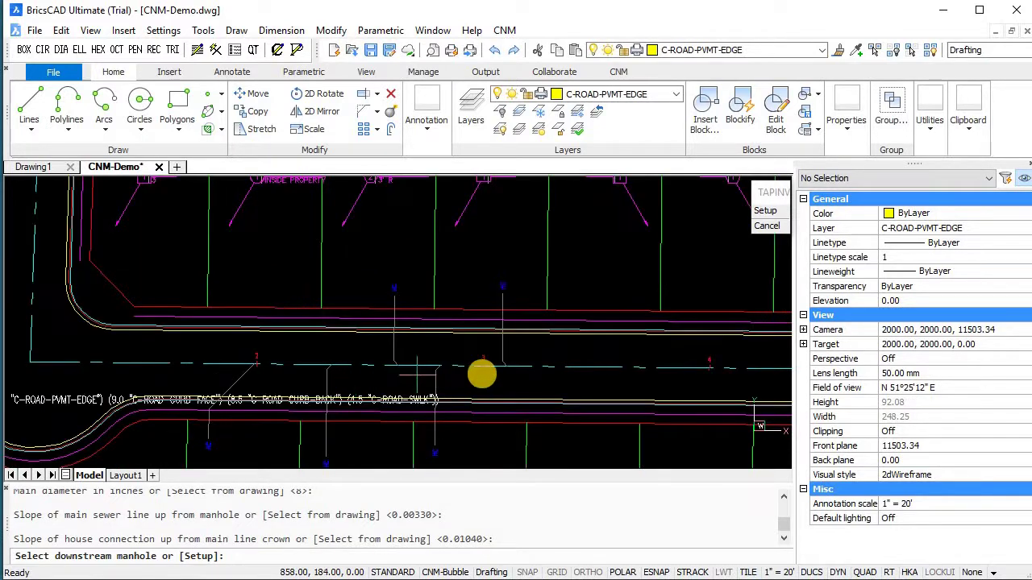
{"action": "middle_click_drag", "start_coordinate": [502, 387], "coordinate": [299, 376]}
{"action": "scroll", "coordinate": [299, 376], "scroll_direction": "down", "scroll_amount": 1}
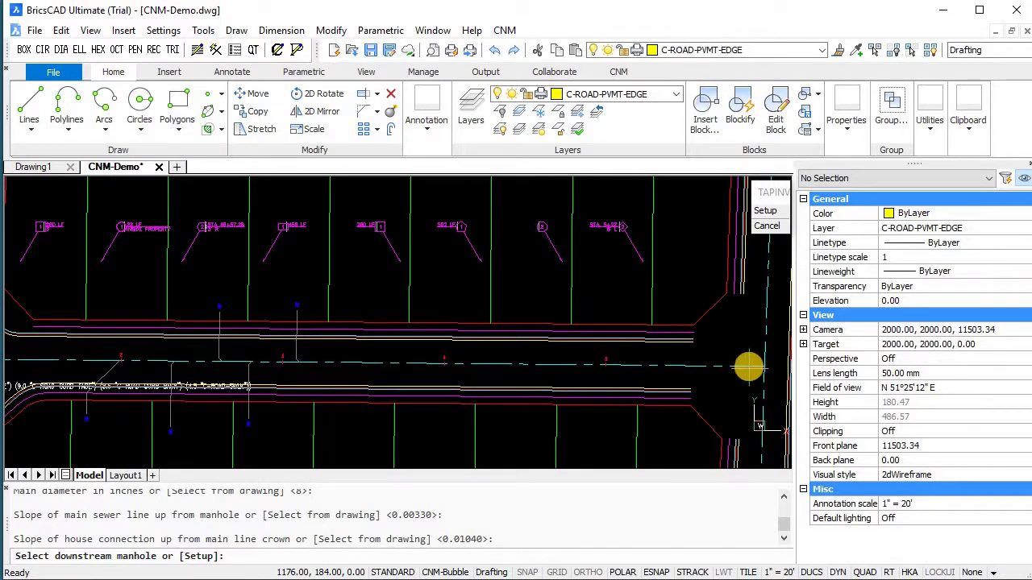
{"action": "right_click", "coordinate": [748, 368], "text": "shift"}
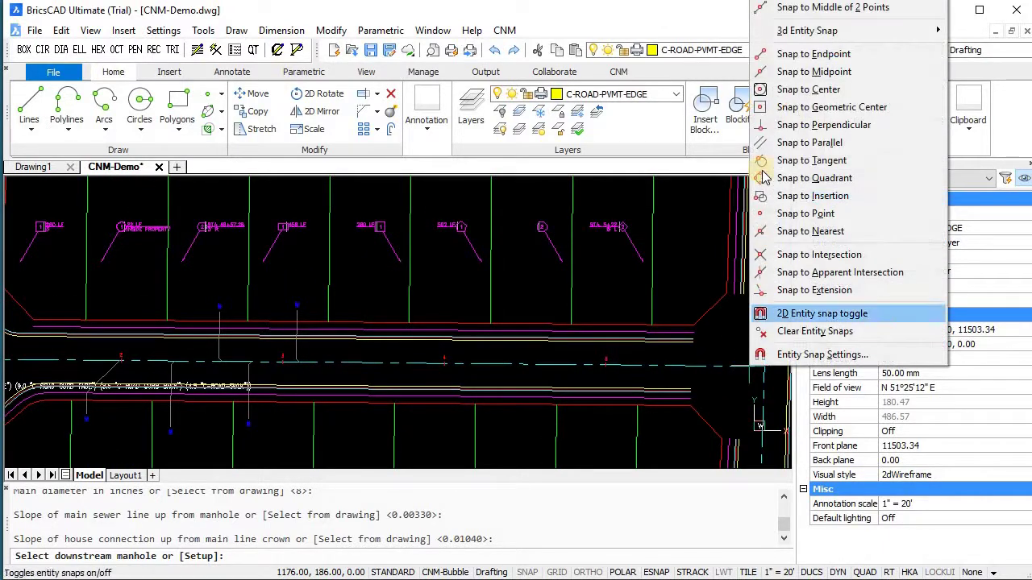
{"action": "left_click", "coordinate": [813, 53]}
{"action": "left_click", "coordinate": [717, 377]}
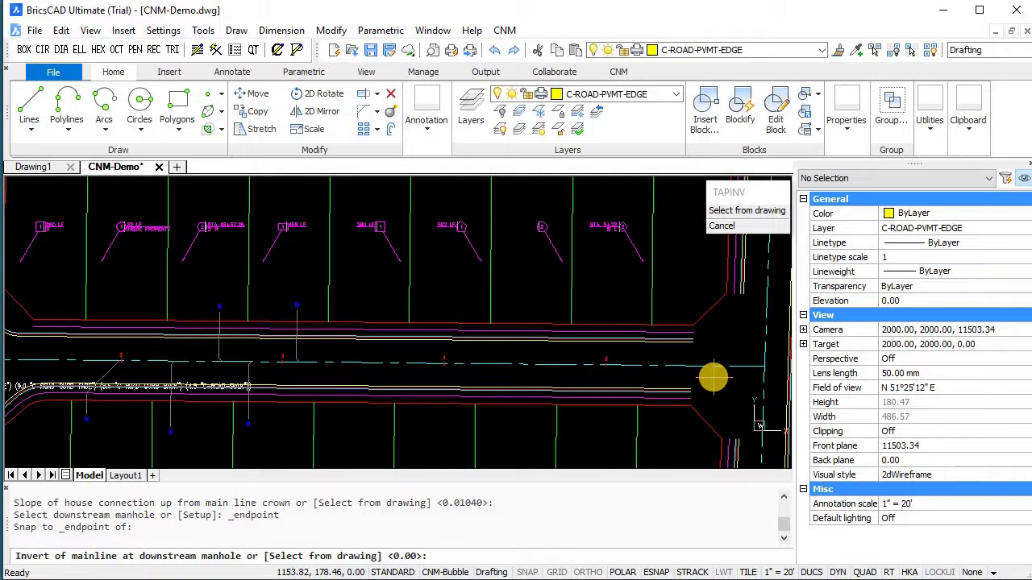
{"action": "left_click", "coordinate": [714, 377]}
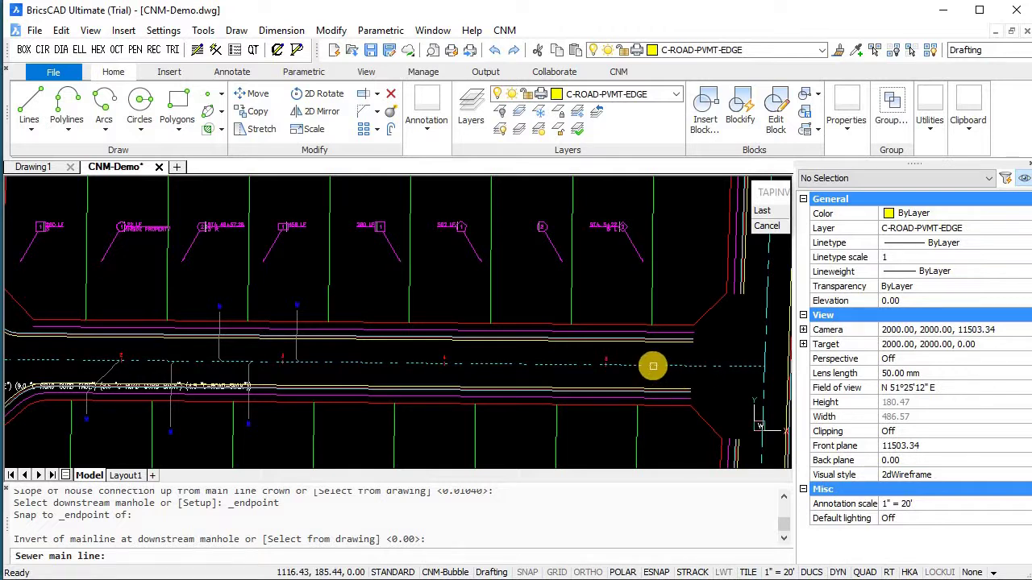
{"action": "left_click", "coordinate": [653, 366]}
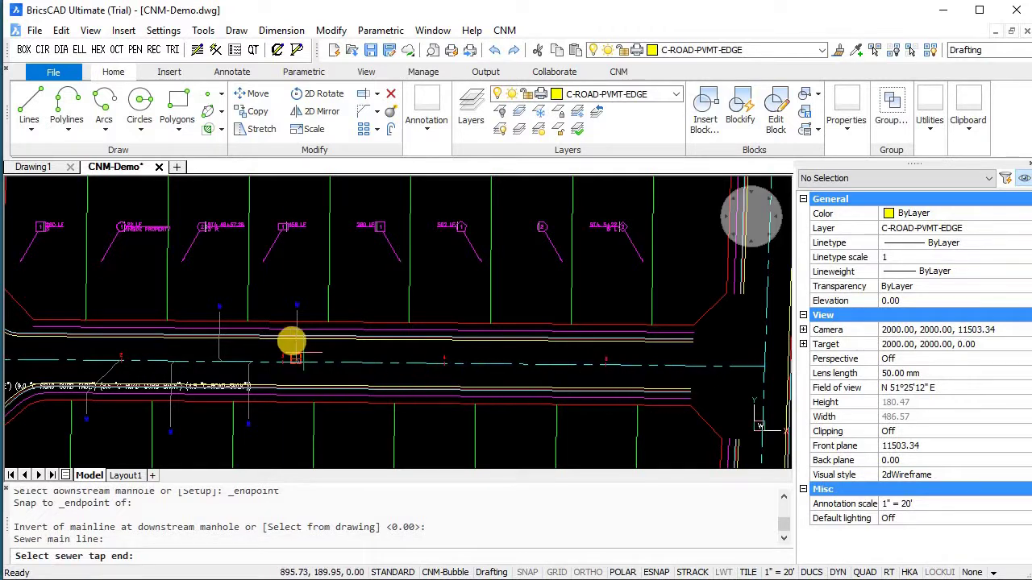
- Pick the end of the eastern sewer tap above the street and replace its HC label with the calculated invert
{"action": "scroll", "coordinate": [296, 312], "scroll_direction": "up", "scroll_amount": 3}
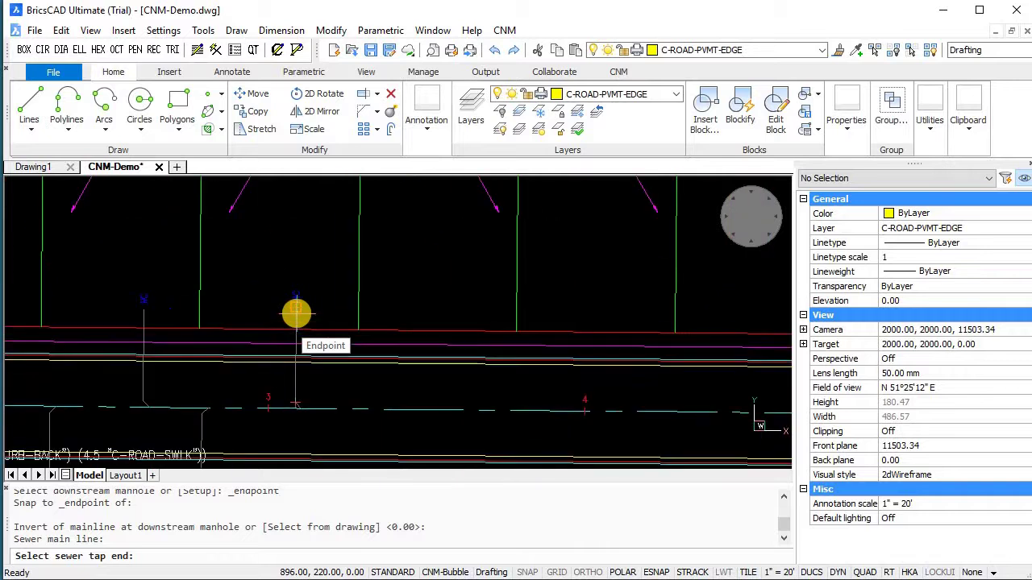
{"action": "left_click", "coordinate": [297, 309]}
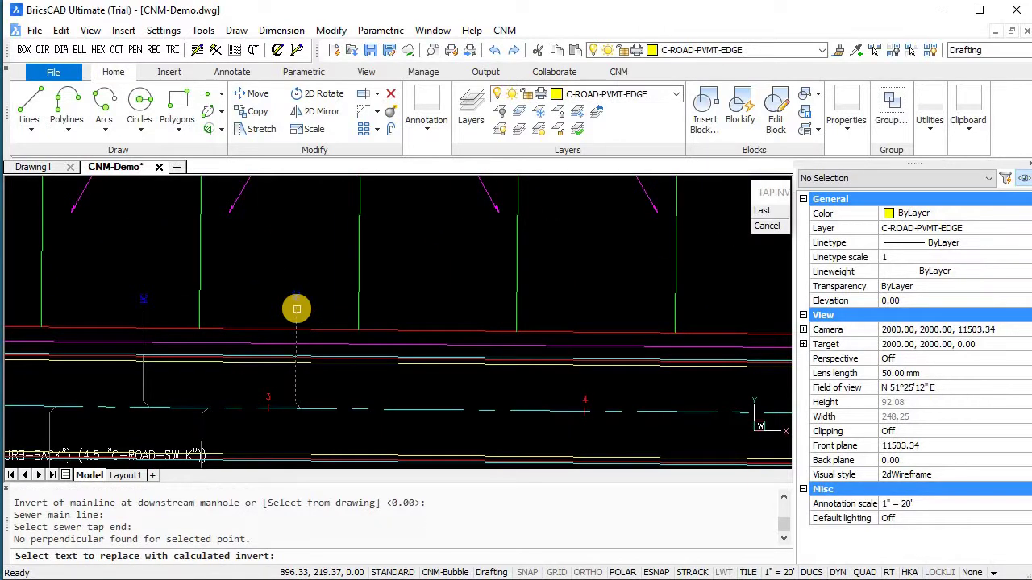
{"action": "scroll", "coordinate": [297, 298], "scroll_direction": "up", "scroll_amount": 3}
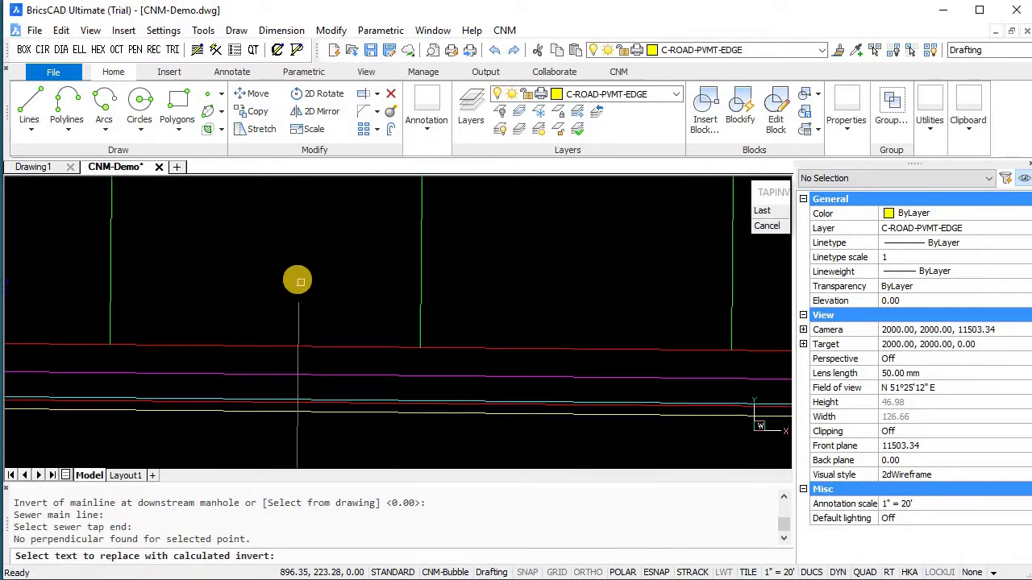
{"action": "left_click", "coordinate": [271, 312]}
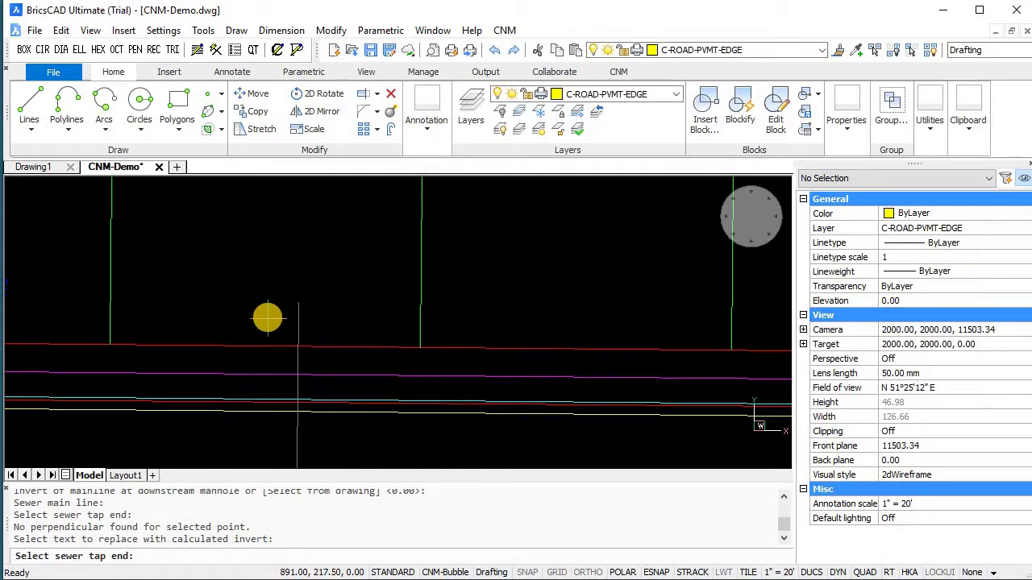
- Replace the HC label of the easternmost sewer tap below the street with the invert calculated at its end
{"action": "scroll", "coordinate": [341, 324], "scroll_direction": "down", "scroll_amount": 3}
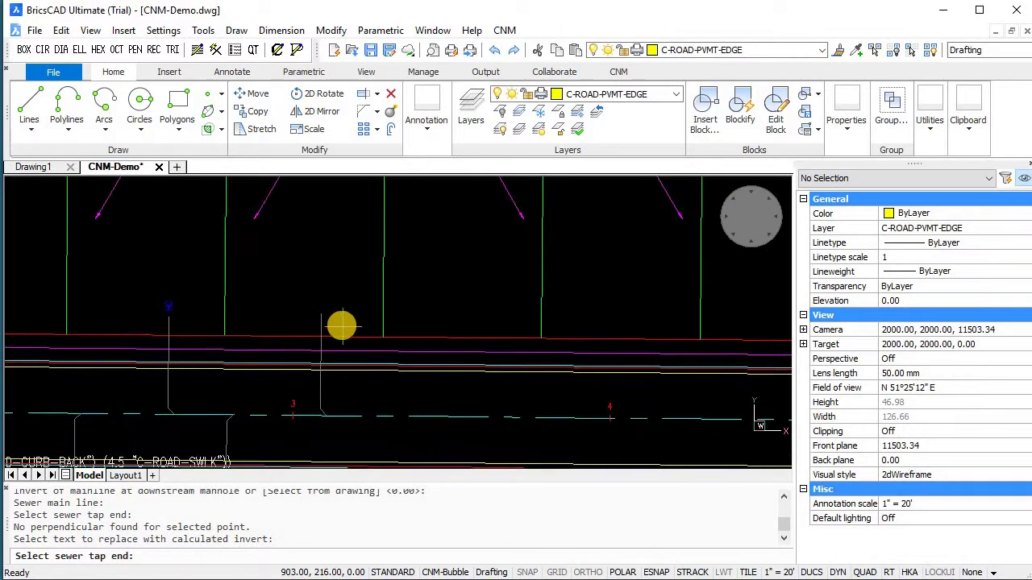
{"action": "scroll", "coordinate": [342, 326], "scroll_direction": "down", "scroll_amount": 3}
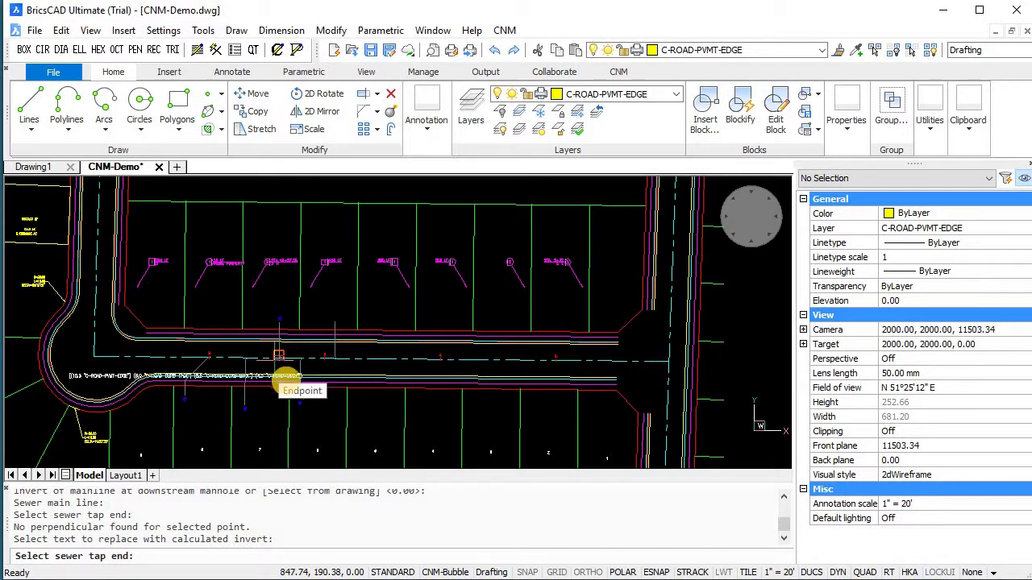
{"action": "scroll", "coordinate": [294, 399], "scroll_direction": "up", "scroll_amount": 3}
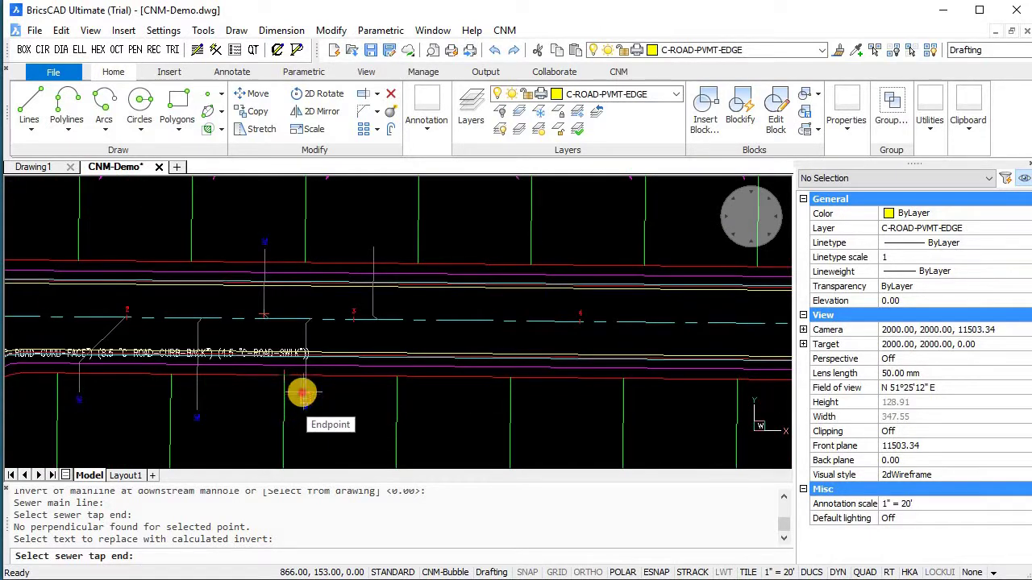
{"action": "left_click", "coordinate": [288, 415]}
{"action": "left_click", "coordinate": [303, 409]}
{"action": "scroll", "coordinate": [303, 415], "scroll_direction": "up", "scroll_amount": 5}
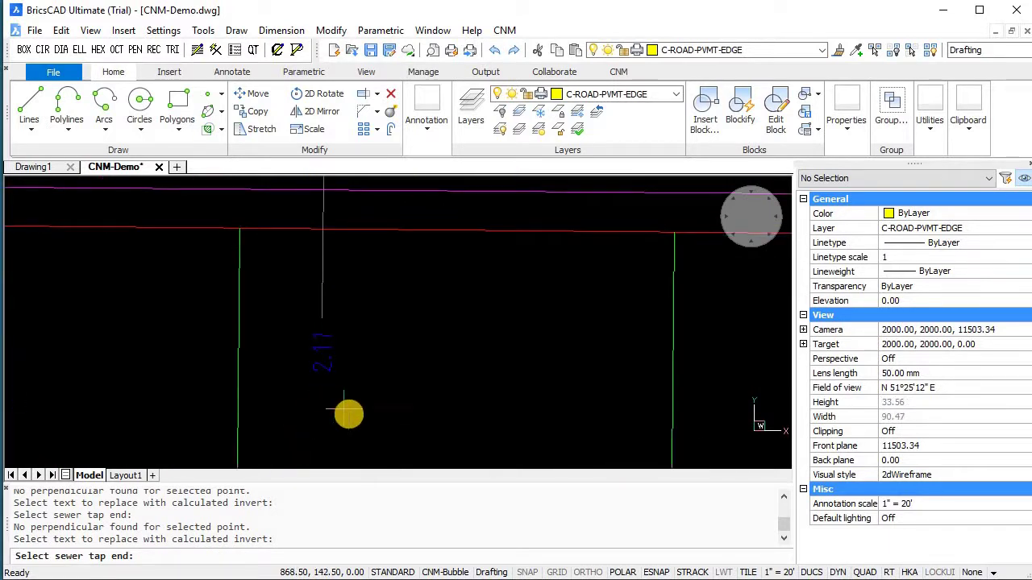
- Calculate the invert at the end of the western sewer tap above the street and put it in place of its HC label
{"action": "scroll", "coordinate": [350, 412], "scroll_direction": "down", "scroll_amount": 4}
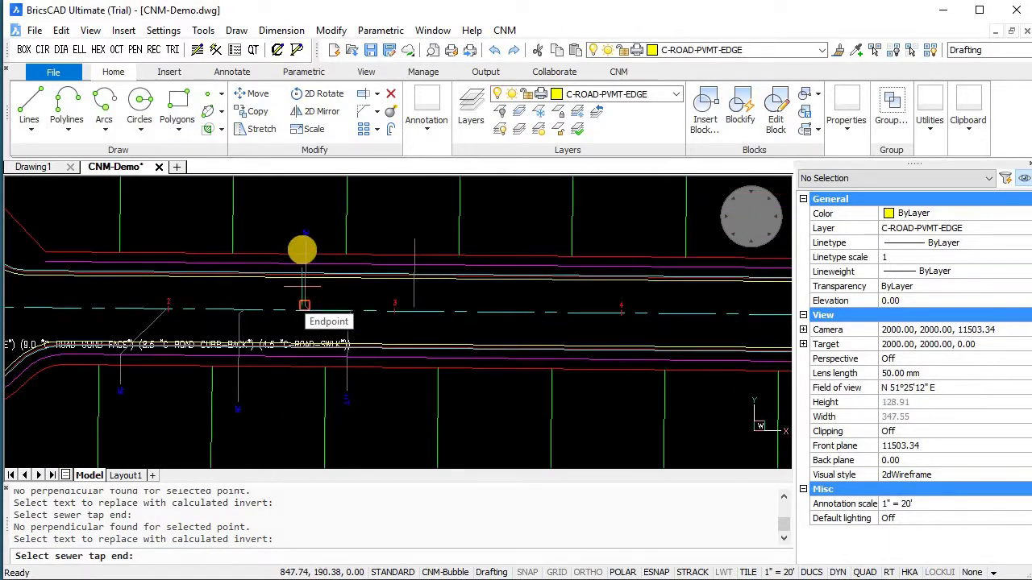
{"action": "scroll", "coordinate": [304, 248], "scroll_direction": "up", "scroll_amount": 4}
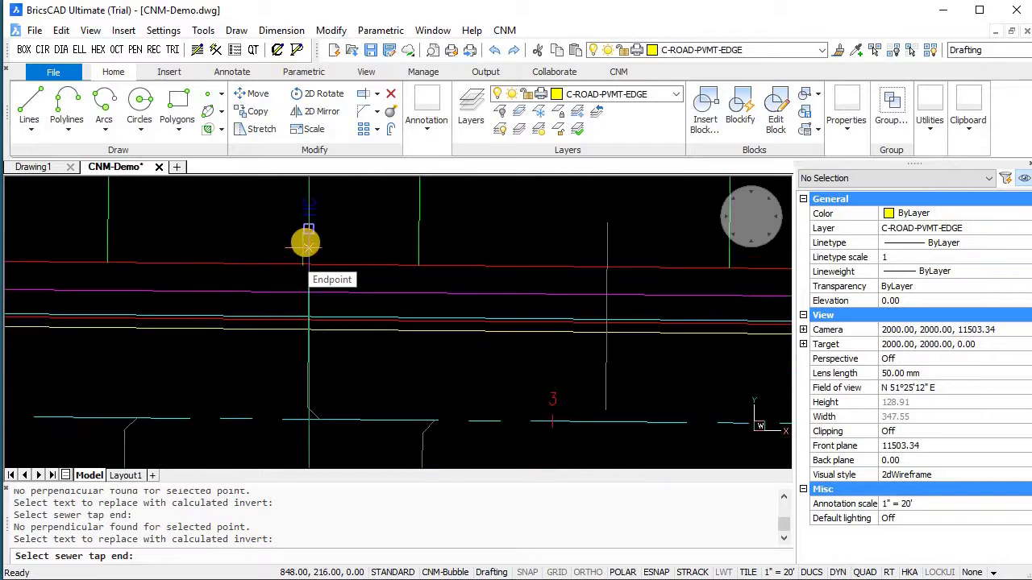
{"action": "left_click", "coordinate": [312, 211]}
{"action": "left_click", "coordinate": [312, 210]}
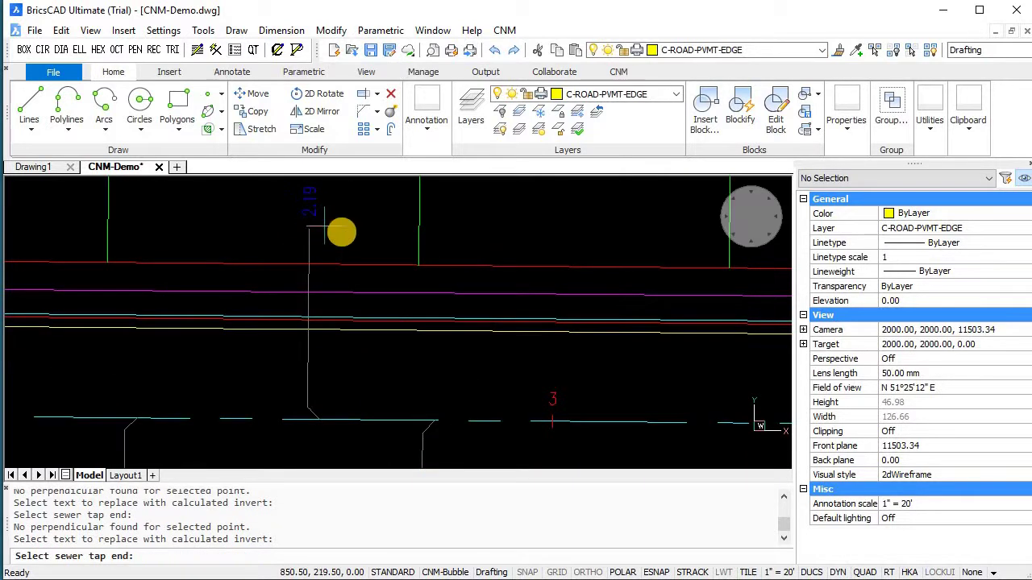
- Replace the HC label of the middle sewer tap below the street with its calculated invert and finish TAPINV
{"action": "scroll", "coordinate": [341, 233], "scroll_direction": "down", "scroll_amount": 4}
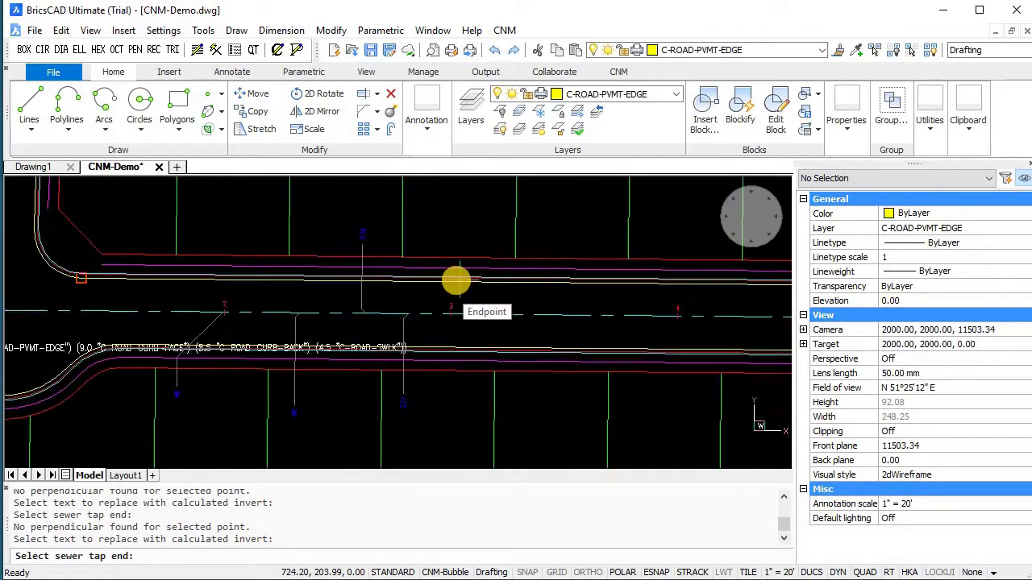
{"action": "scroll", "coordinate": [341, 344], "scroll_direction": "up", "scroll_amount": 2}
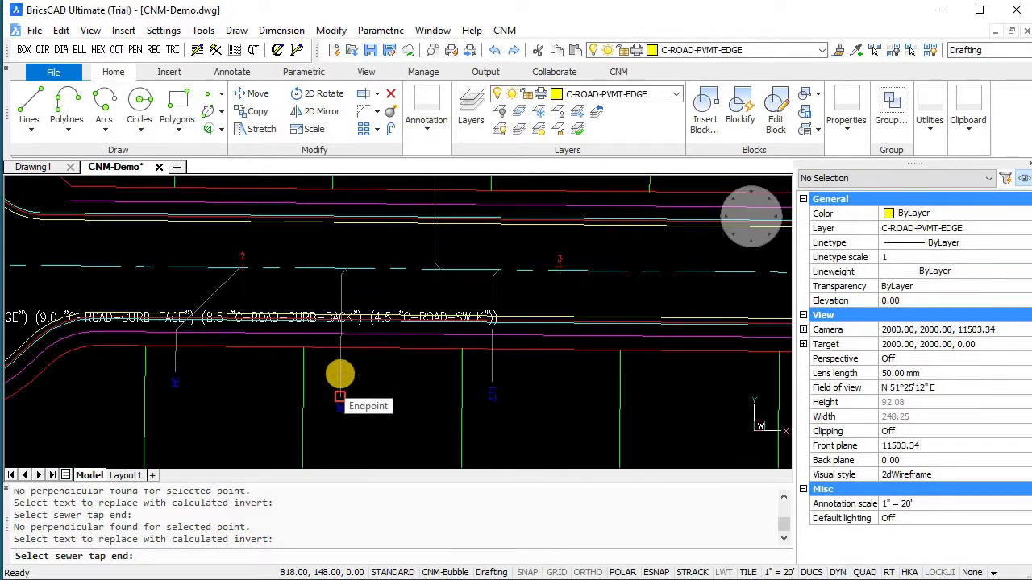
{"action": "left_click", "coordinate": [337, 374]}
{"action": "scroll", "coordinate": [335, 407], "scroll_direction": "up", "scroll_amount": 3}
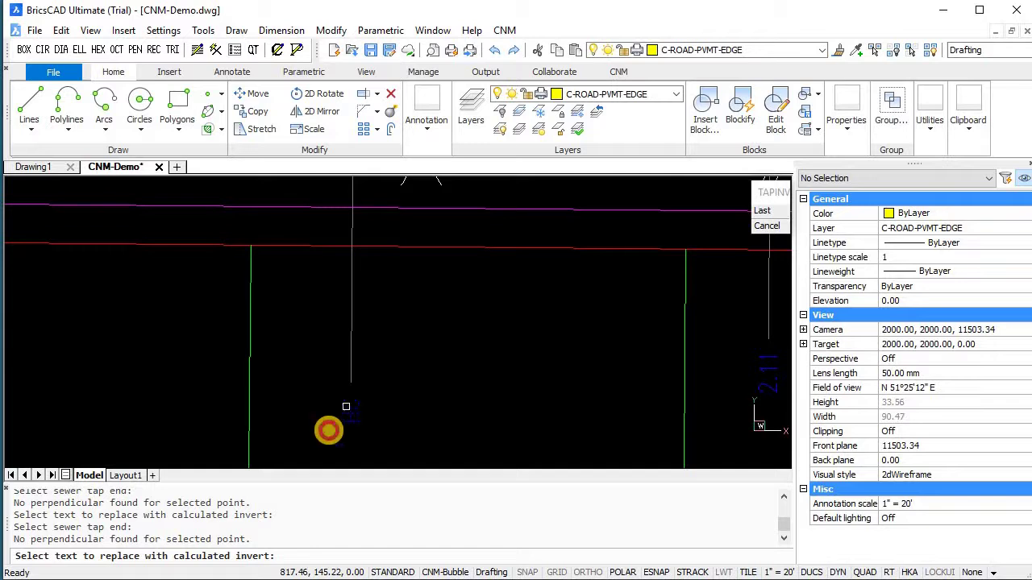
{"action": "left_click", "coordinate": [338, 423]}
{"action": "scroll", "coordinate": [352, 417], "scroll_direction": "up", "scroll_amount": 5}
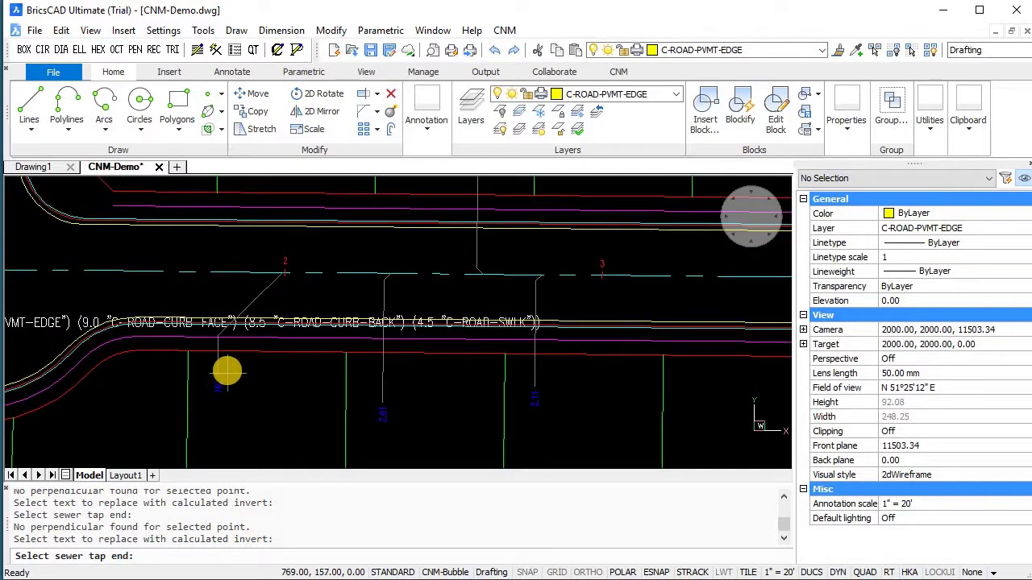
{"action": "scroll", "coordinate": [282, 363], "scroll_direction": "down", "scroll_amount": 5}
{"action": "left_click", "coordinate": [316, 361]}
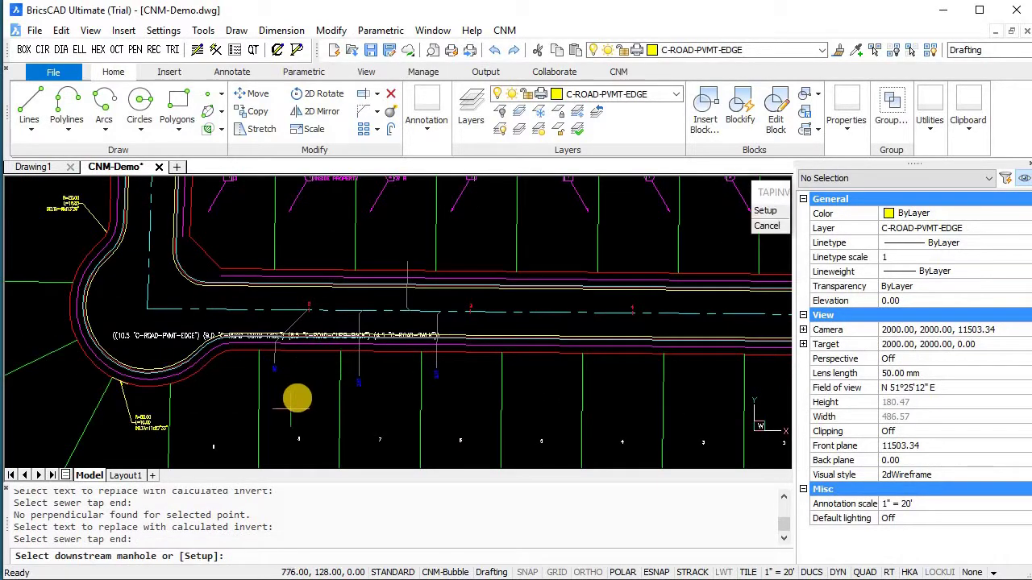
{"action": "left_click", "coordinate": [272, 405]}
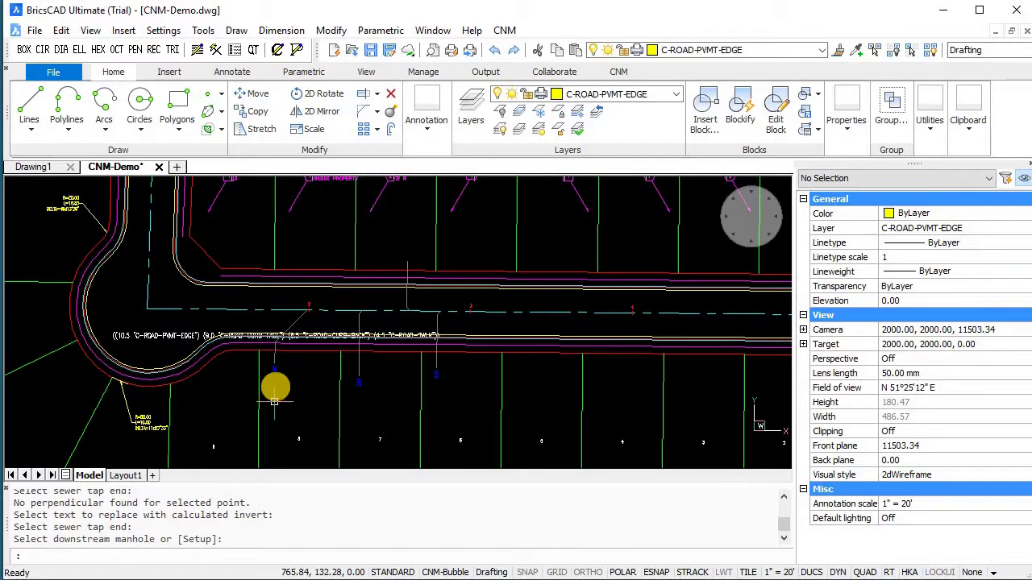
- Look up ISTAN in the command spreadsheet and, back in BricsCAD, check tangency between the red property-line arc near the cul-de-sac and its adjoining line
{"action": "key", "text": "alt+Tab"}
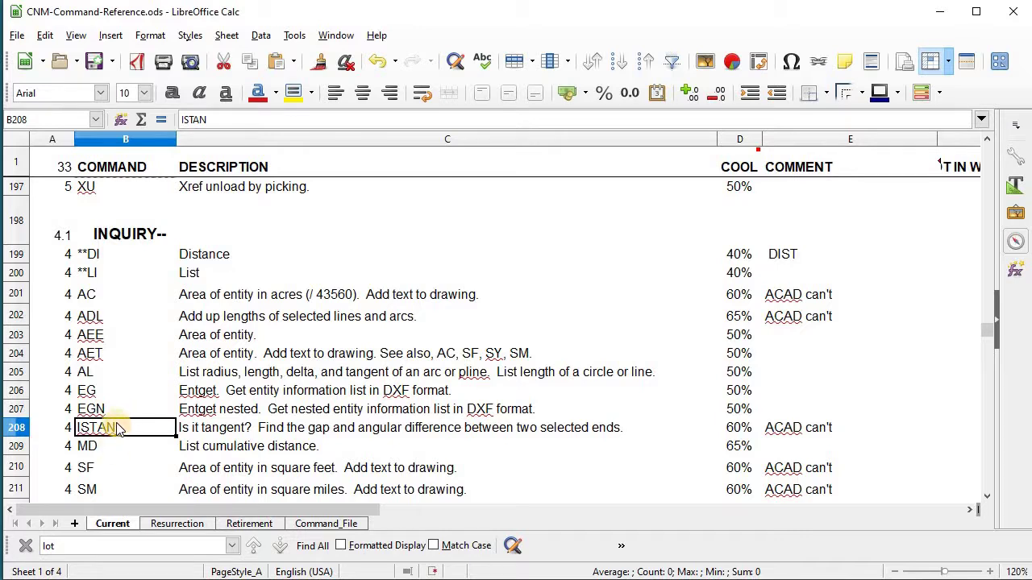
{"action": "key", "text": "alt+Tab"}
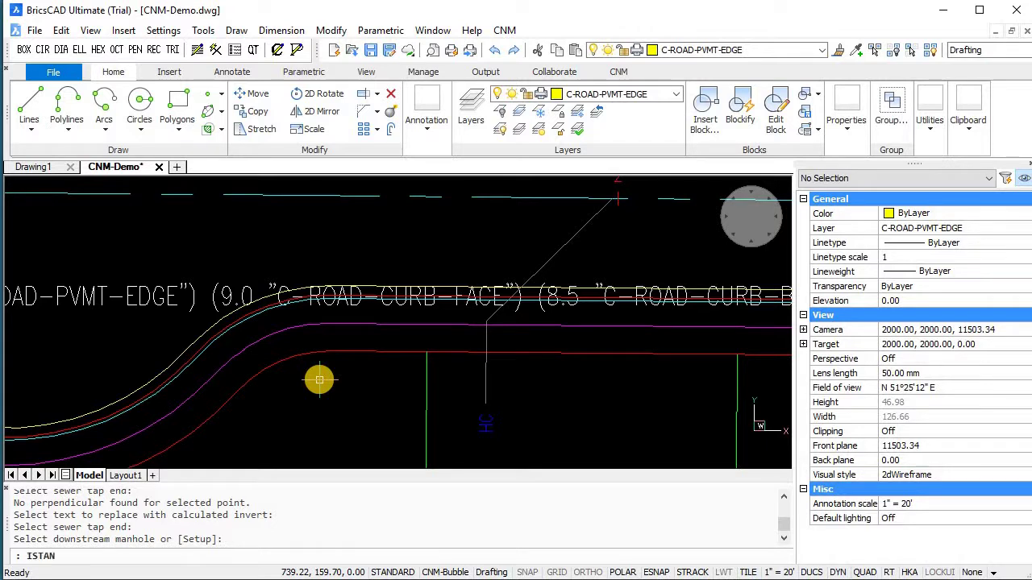
{"action": "type", "text": "ISTAN"}
{"action": "key", "text": "Return"}
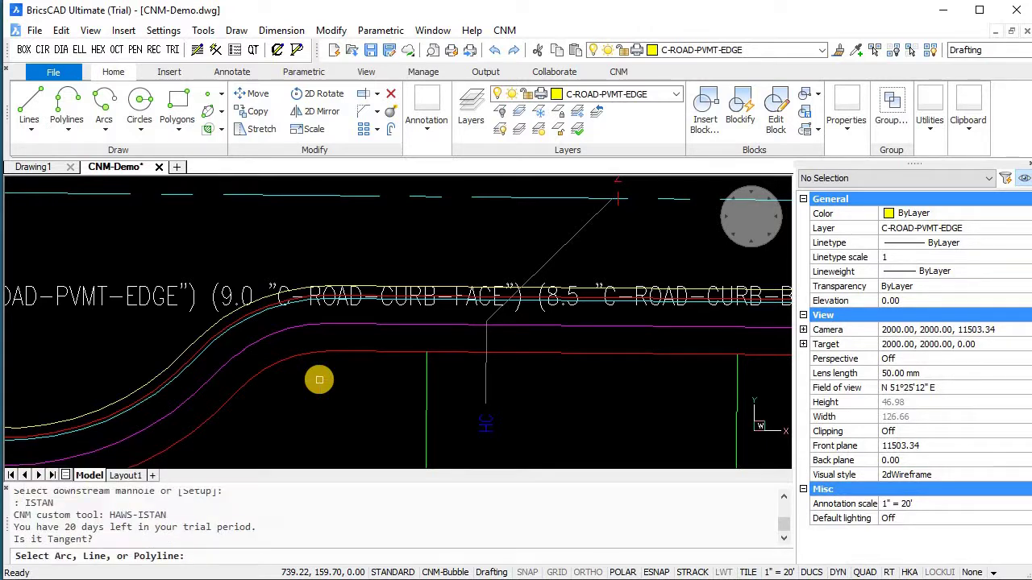
{"action": "left_click", "coordinate": [315, 351]}
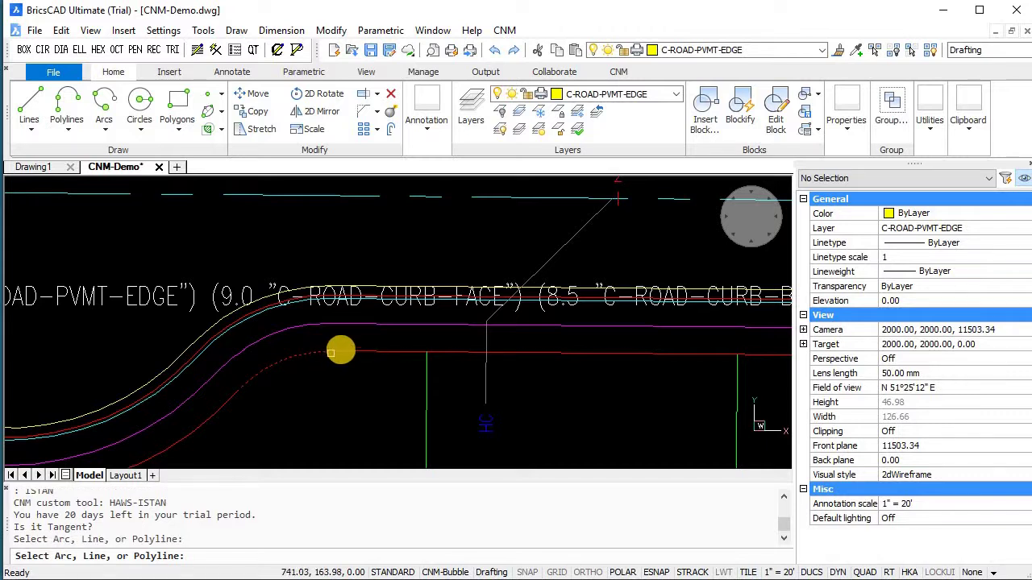
{"action": "left_click", "coordinate": [344, 349]}
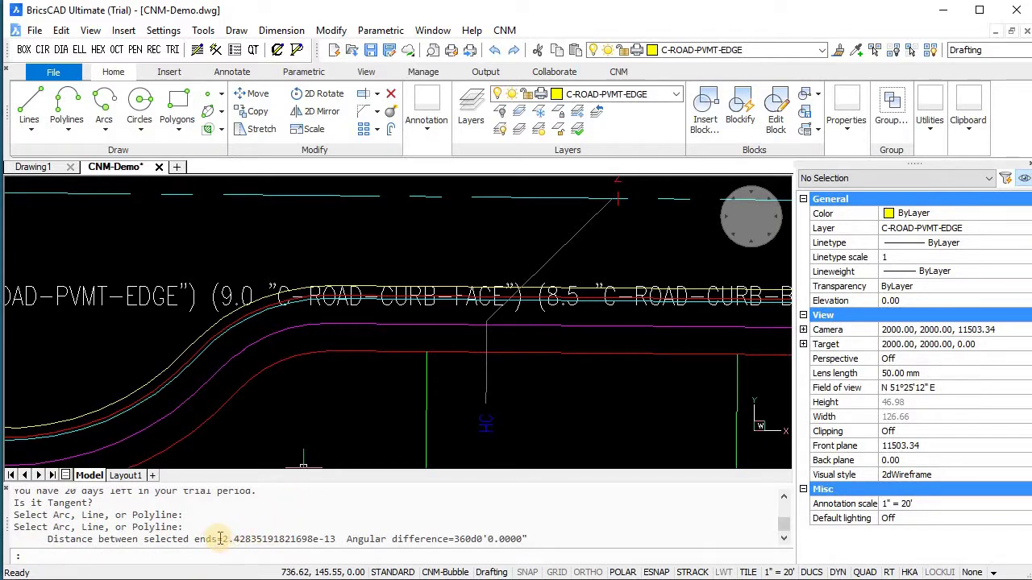
- Examine the end gap and angular difference that ISTAN reports for the arc and its adjoining line
{"action": "left_click_drag", "start_coordinate": [226, 539], "coordinate": [337, 538]}
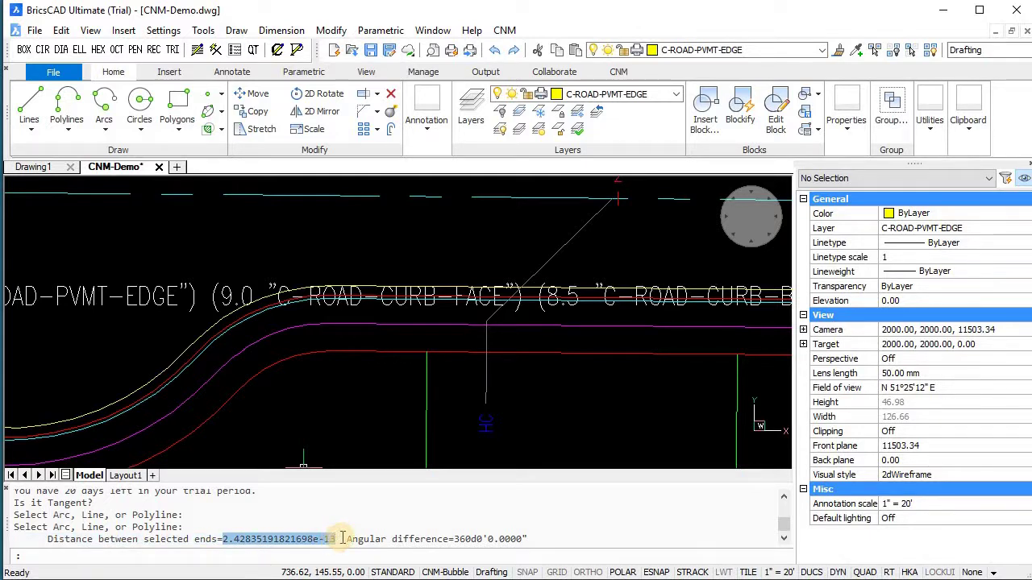
{"action": "left_click", "coordinate": [452, 541]}
{"action": "left_click_drag", "start_coordinate": [456, 538], "coordinate": [525, 538]}
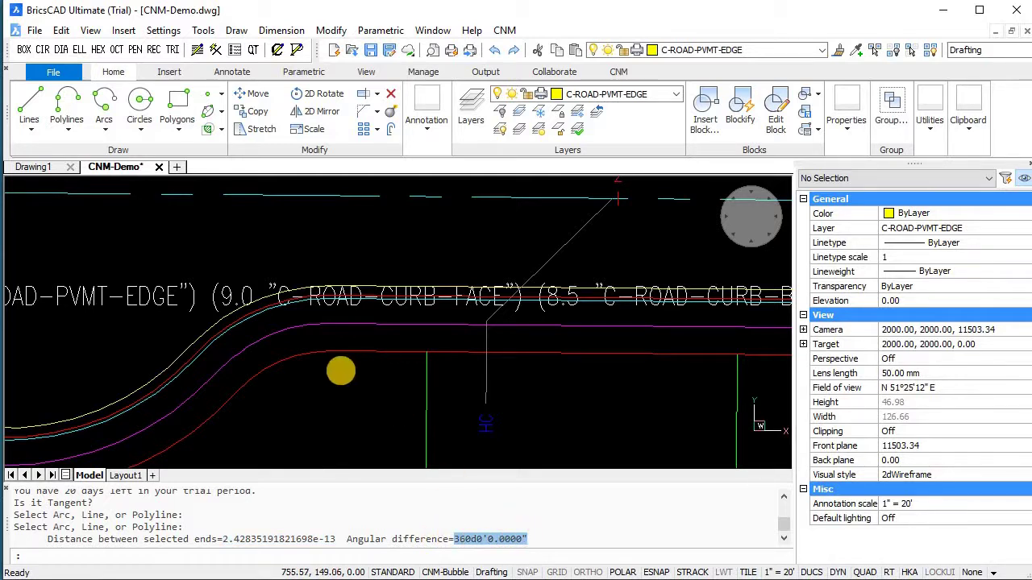
{"action": "mouse_move", "coordinate": [315, 361]}
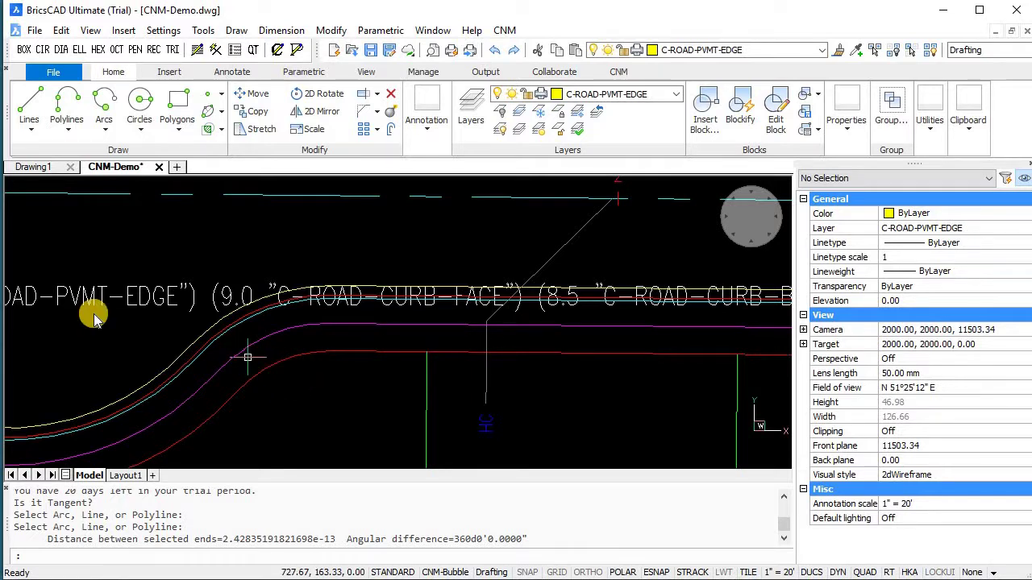
- Look up ADL in the command spreadsheet and, back in BricsCAD, isolate the C-ROAD-PVMT-EDGE layer with OFI
{"action": "key", "text": "alt+Tab"}
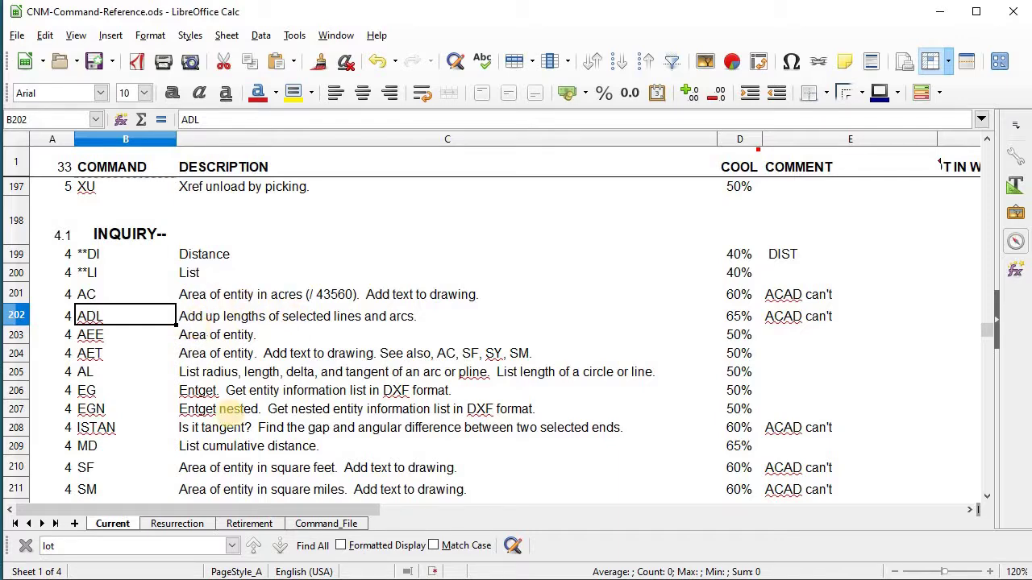
{"action": "key", "text": "alt+Tab"}
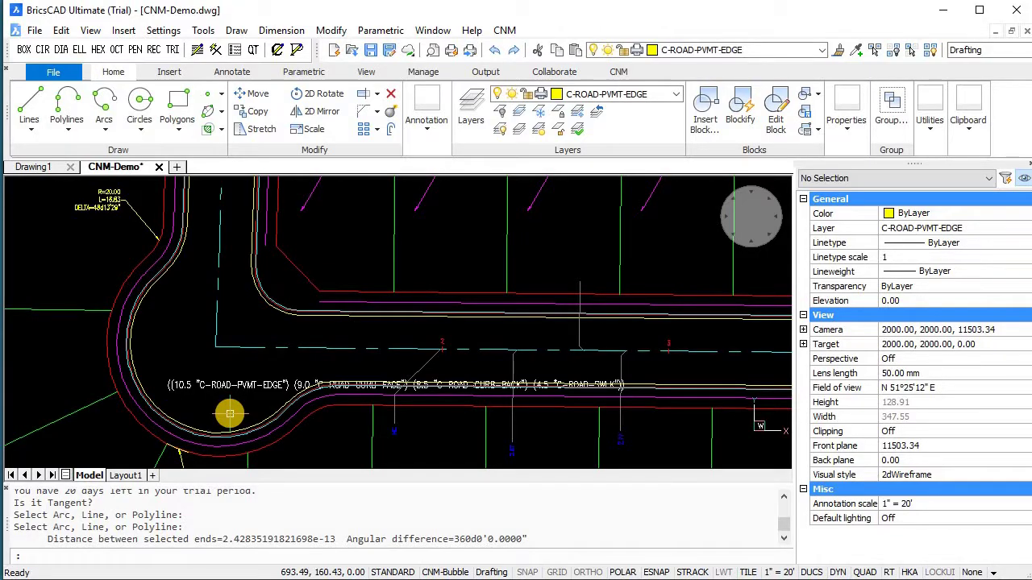
{"action": "type", "text": "ofi"}
{"action": "key", "text": "Return"}
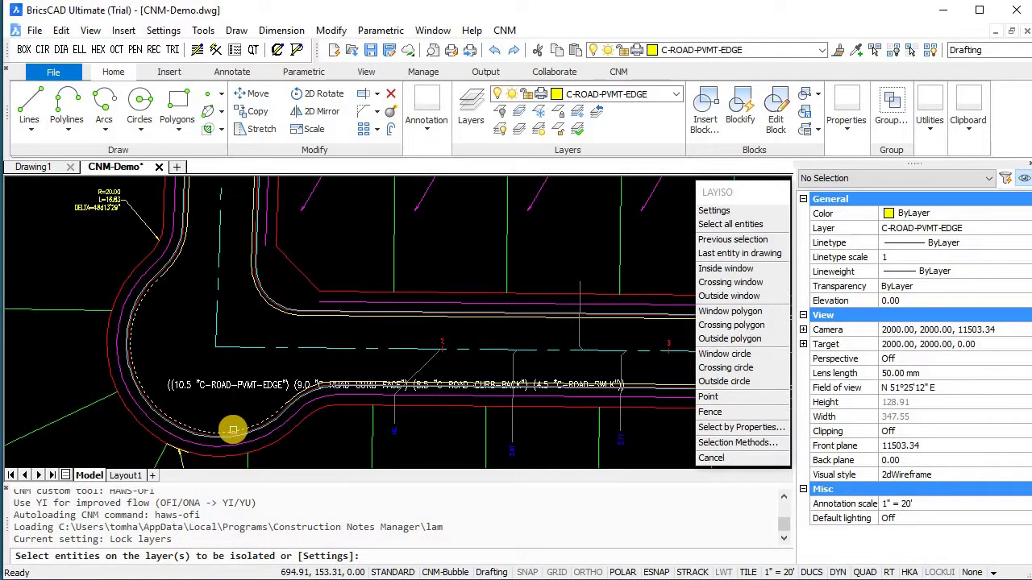
{"action": "left_click", "coordinate": [233, 430]}
{"action": "key", "text": "Return"}
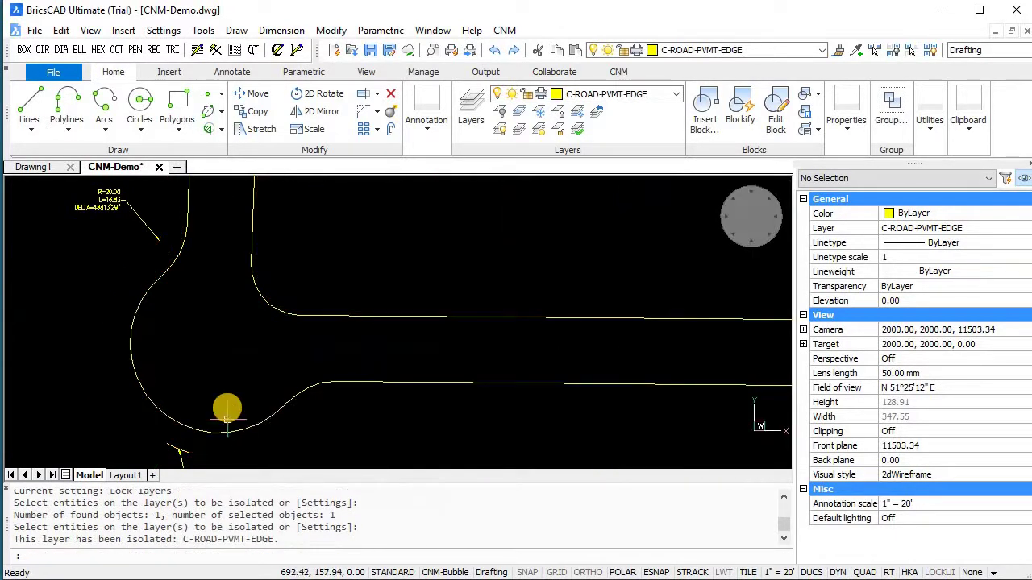
- Add up the lengths of all the street pavement-edge lines and arcs with ADL, leaving out the rectangle and notes
{"action": "scroll", "coordinate": [227, 407], "scroll_direction": "down", "scroll_amount": 4}
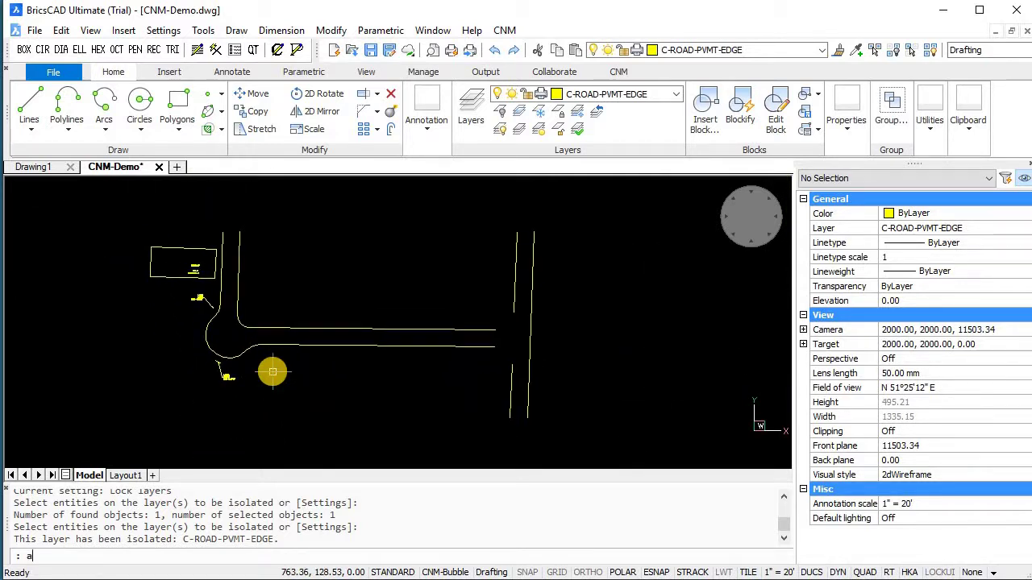
{"action": "type", "text": "adl"}
{"action": "key", "text": "Return"}
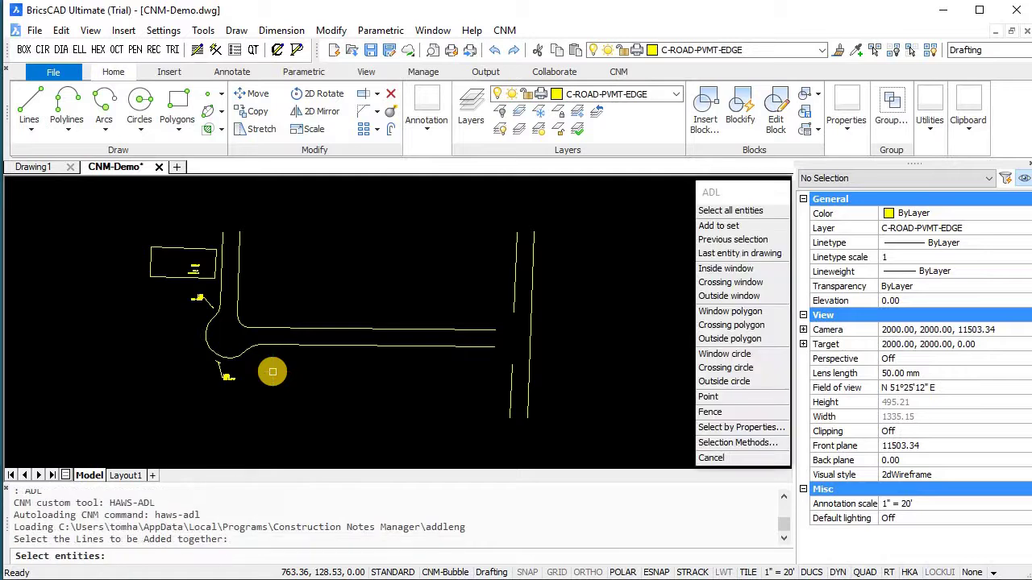
{"action": "left_click", "coordinate": [553, 229]}
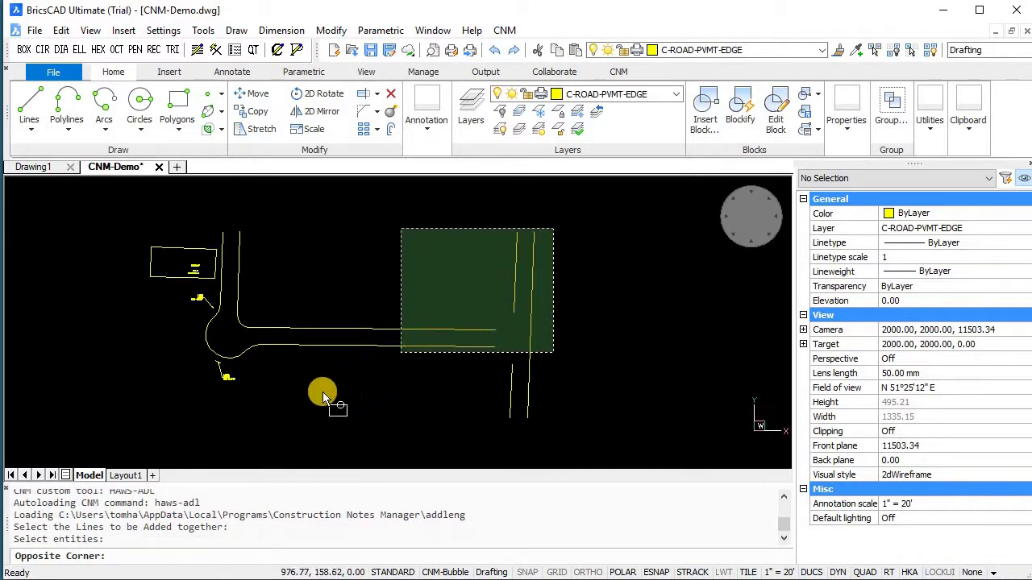
{"action": "left_click", "coordinate": [237, 360]}
{"action": "left_click", "coordinate": [260, 275]}
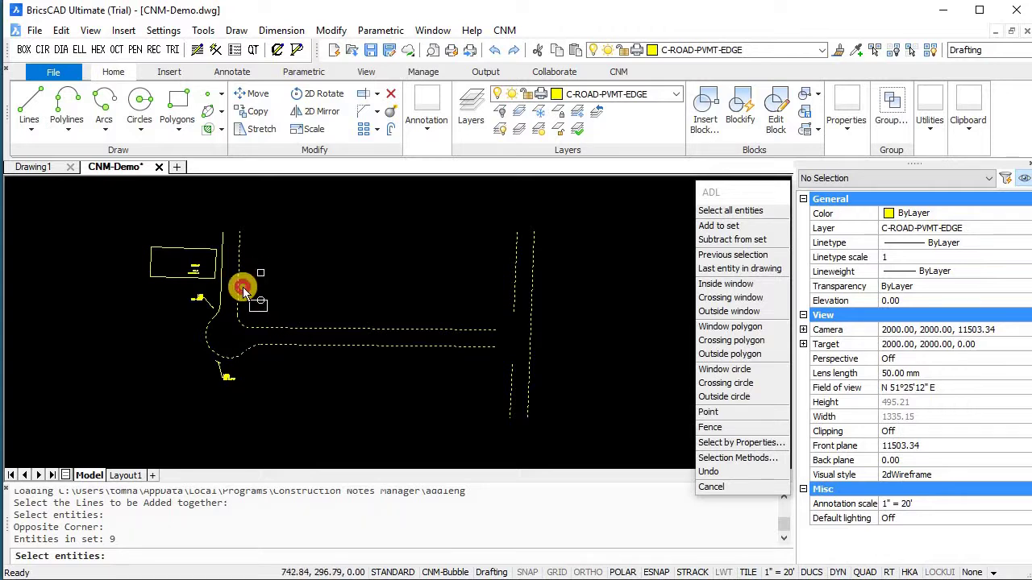
{"action": "left_click", "coordinate": [226, 312]}
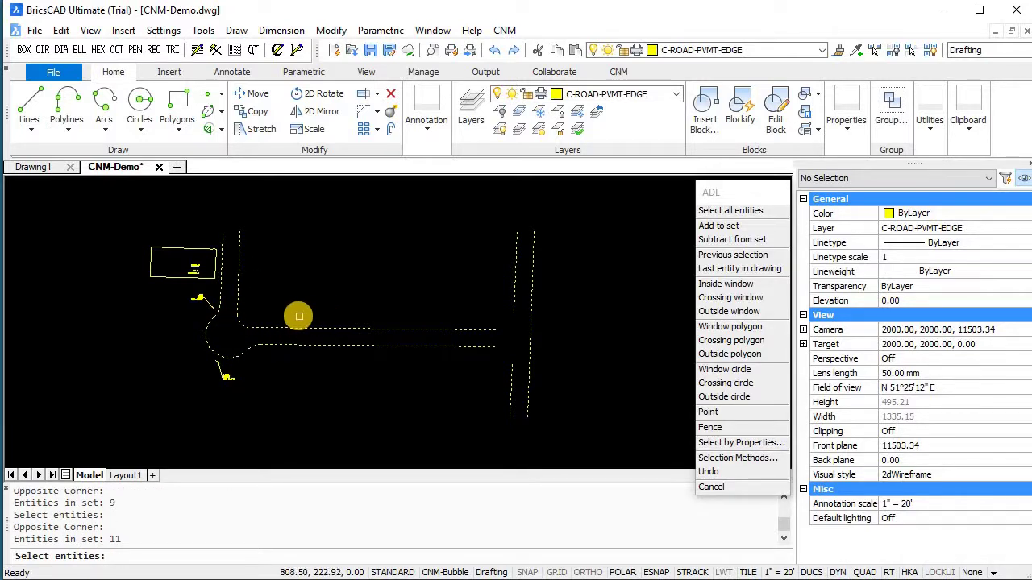
{"action": "key", "text": "Return"}
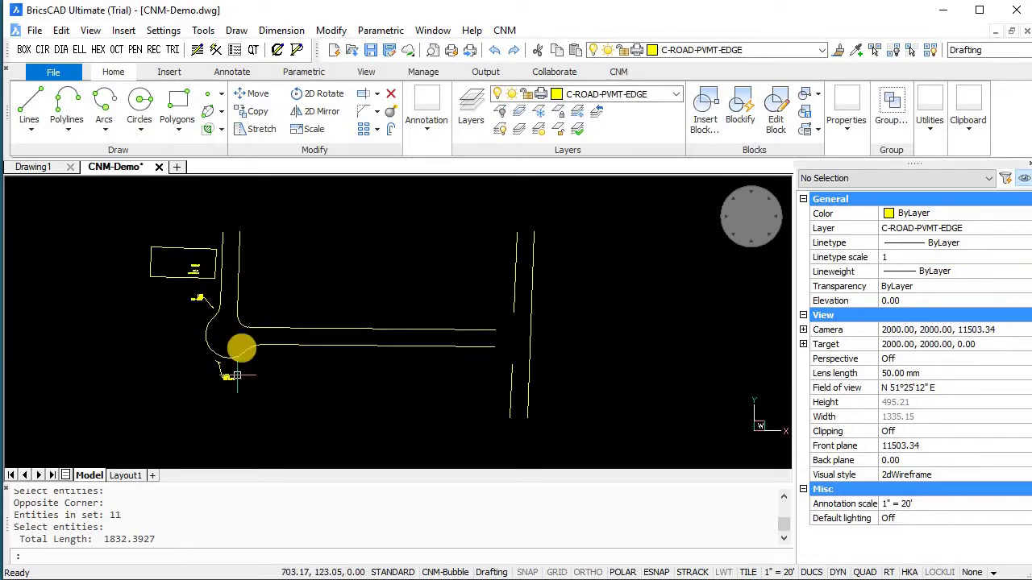
- Turn all layers back on and isolate the C-ROAD-CURB-FACE layer with OFI using the curb-face arc at the cul-de-sac
{"action": "type", "text": "on"}
{"action": "key", "text": "Return"}
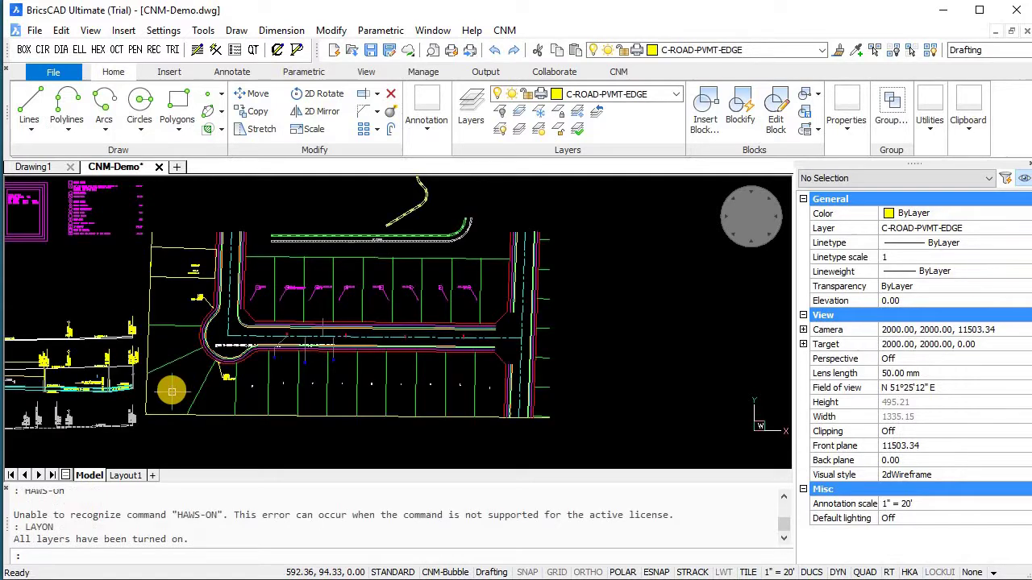
{"action": "scroll", "coordinate": [179, 382], "scroll_direction": "up", "scroll_amount": 5}
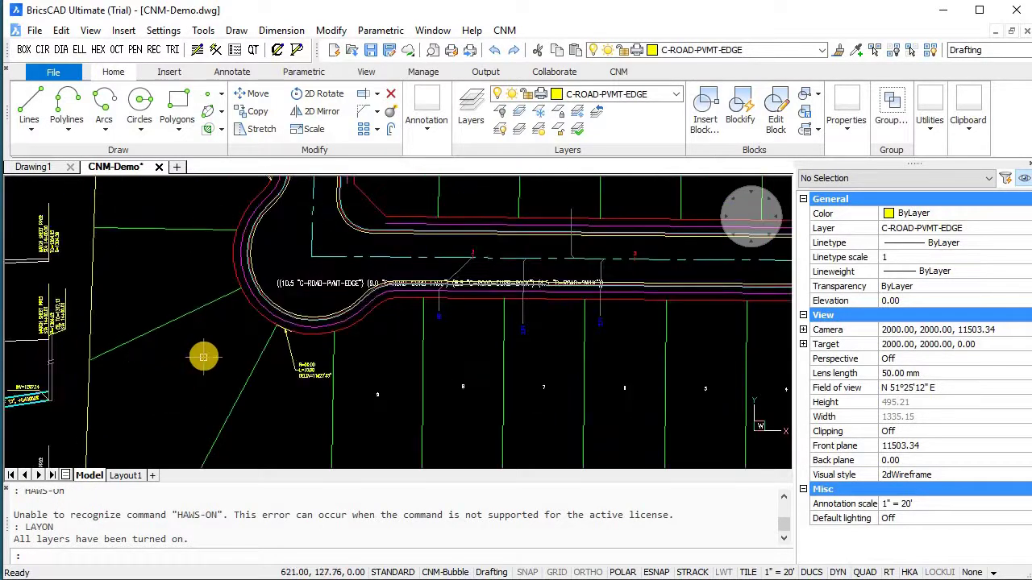
{"action": "scroll", "coordinate": [270, 357], "scroll_direction": "up", "scroll_amount": 3}
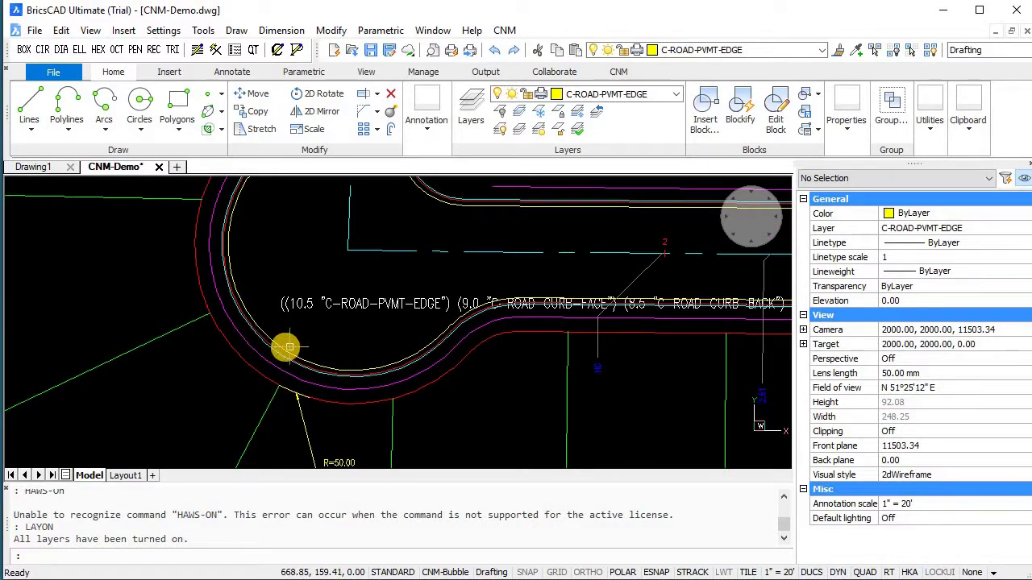
{"action": "mouse_move", "coordinate": [295, 343]}
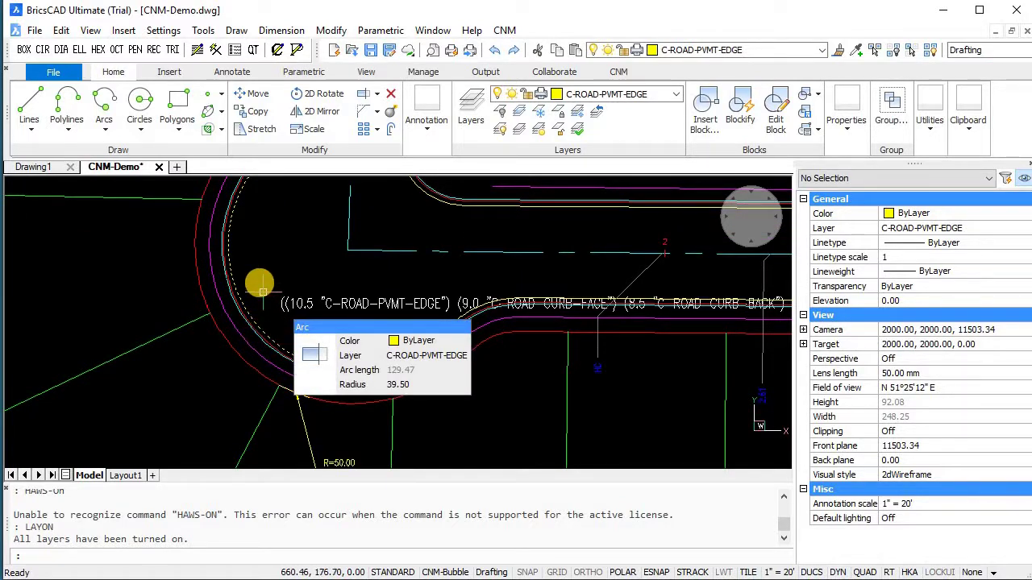
{"action": "key", "text": "Escape"}
{"action": "type", "text": "o"}
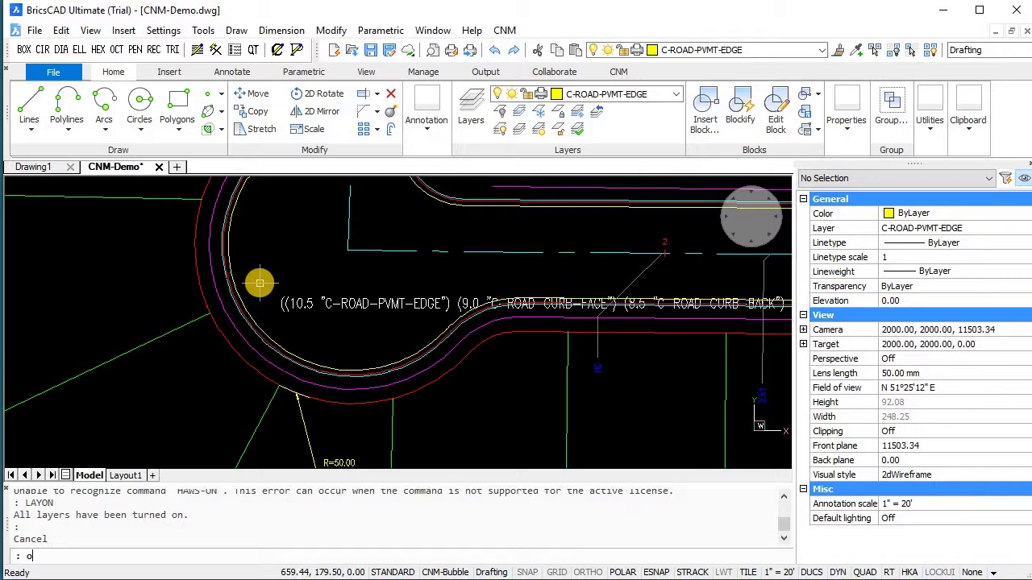
{"action": "type", "text": "fi"}
{"action": "key", "text": "Return"}
{"action": "scroll", "coordinate": [252, 331], "scroll_direction": "up", "scroll_amount": 3}
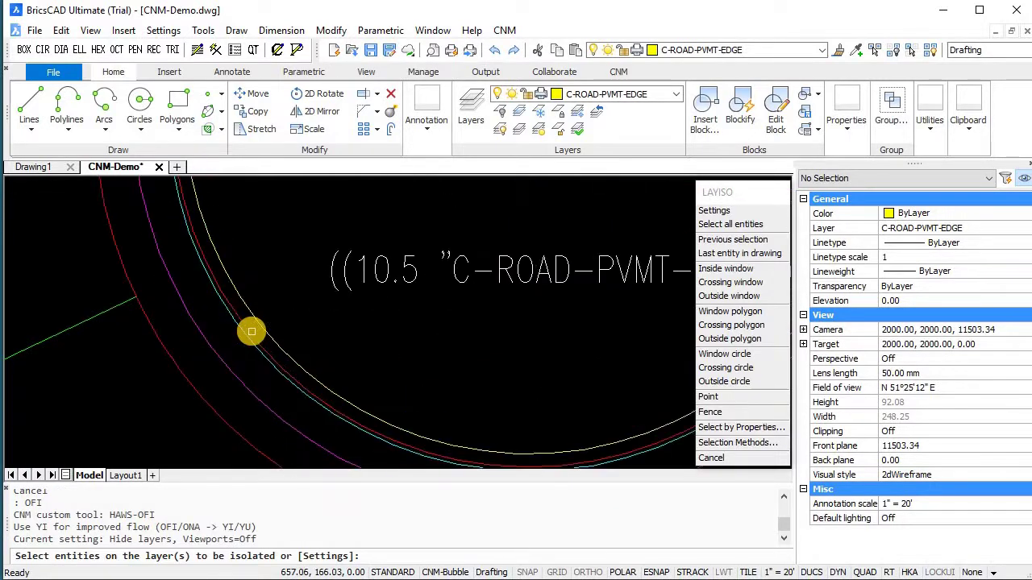
{"action": "left_click", "coordinate": [251, 332]}
{"action": "key", "text": "Return"}
- Add up the lengths of all the curb-face lines and arcs with ADL
{"action": "scroll", "coordinate": [246, 314], "scroll_direction": "down", "scroll_amount": 10}
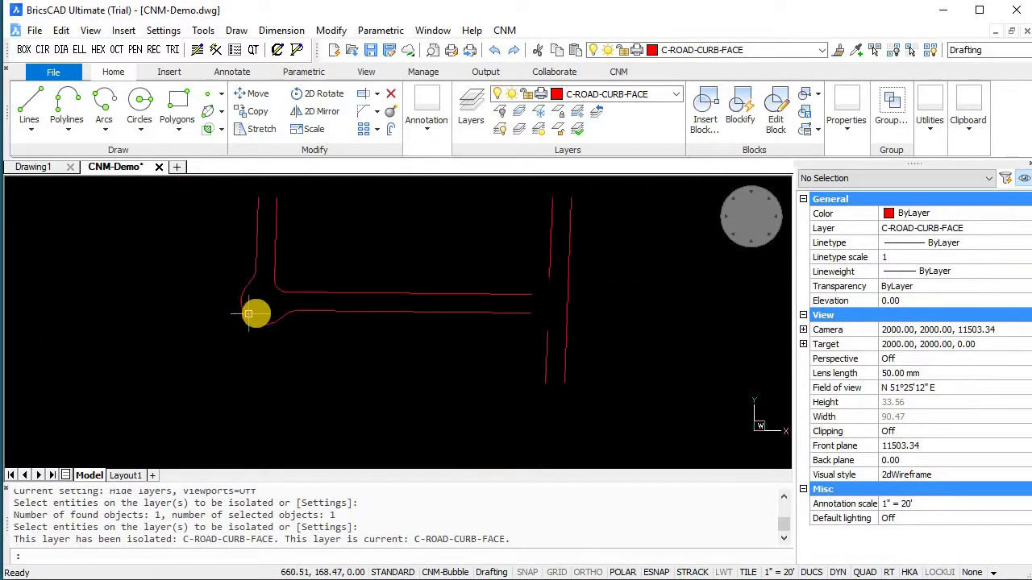
{"action": "type", "text": "adl"}
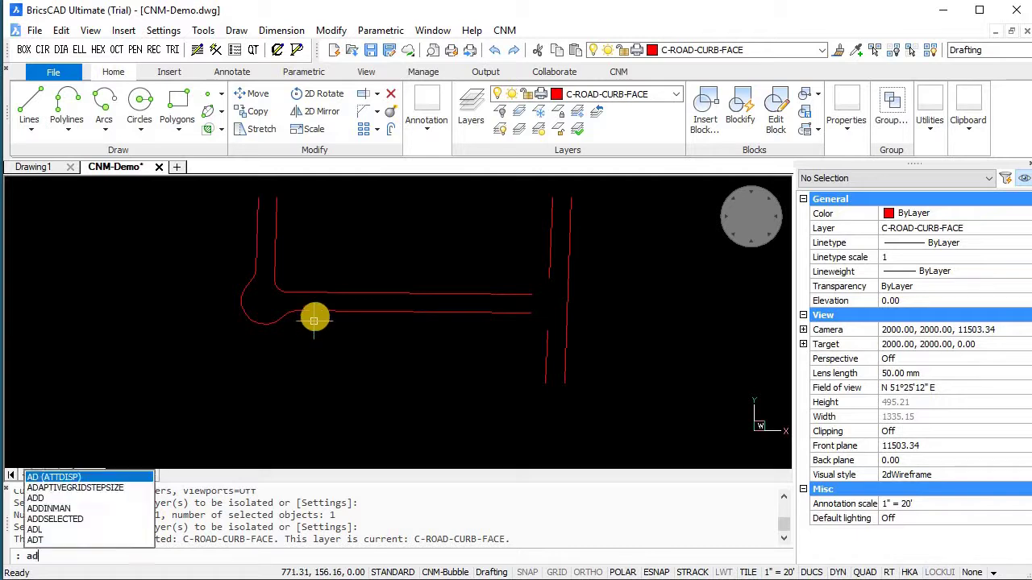
{"action": "key", "text": "Return"}
{"action": "left_click", "coordinate": [605, 230]}
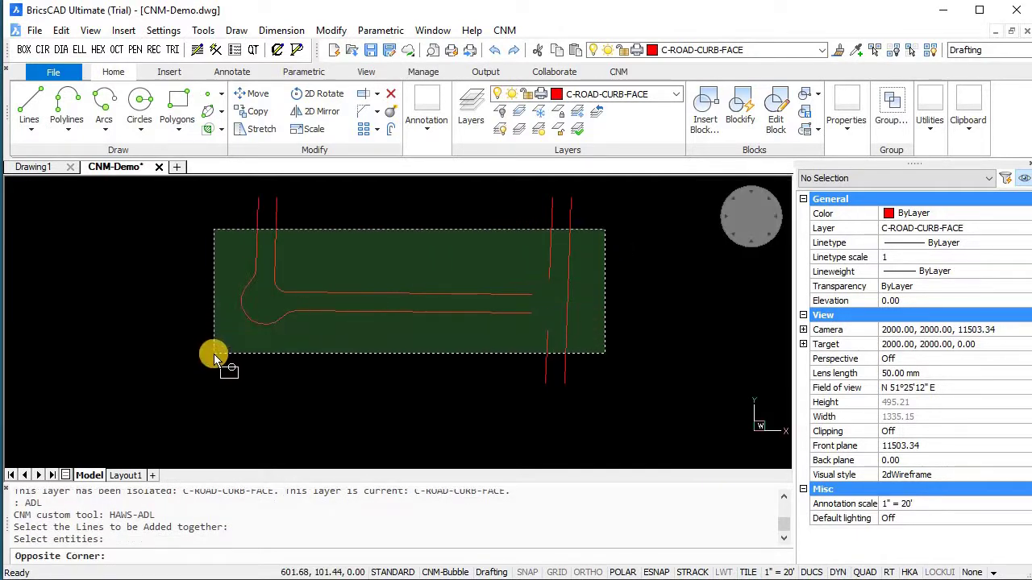
{"action": "left_click", "coordinate": [211, 355]}
{"action": "key", "text": "Return"}
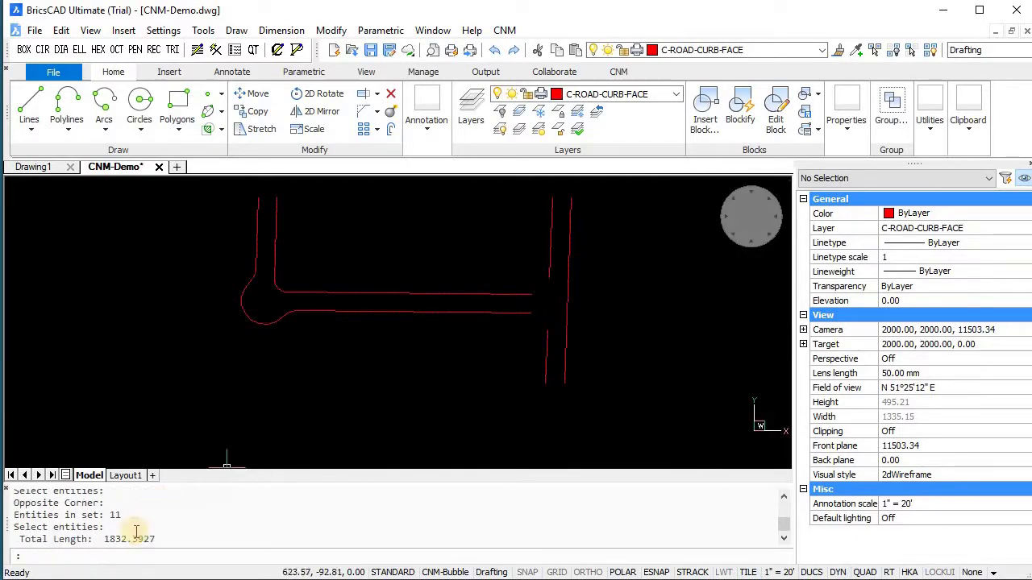
{"action": "left_click", "coordinate": [311, 357]}
{"action": "key", "text": "Escape"}
{"action": "key", "text": "Escape"}
{"action": "key", "text": "Escape"}
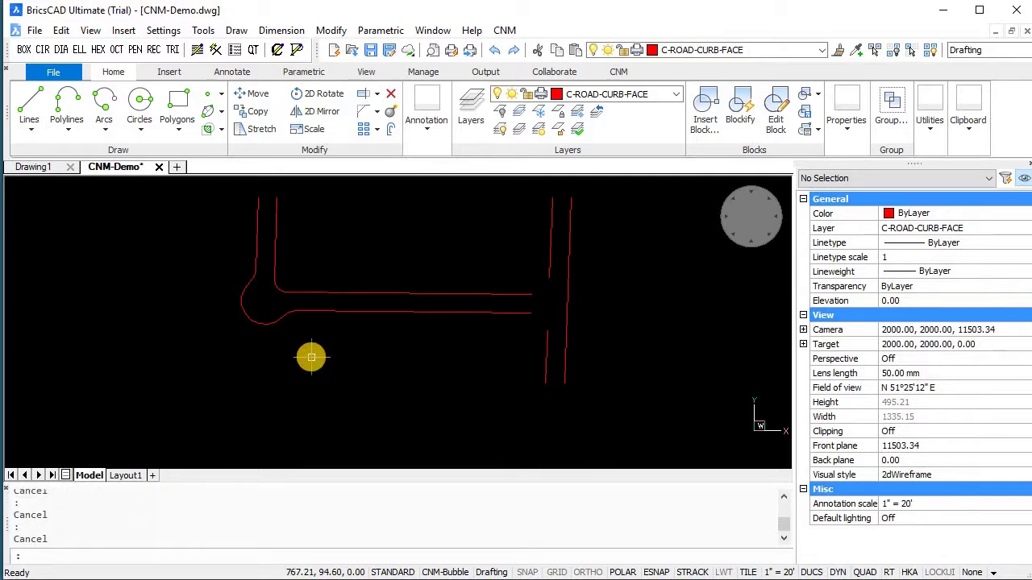
- Turn all layers back on with LAYON and look up TXTSUM in the command spreadsheet
{"action": "type", "text": "LAYON"}
{"action": "key", "text": "Return"}
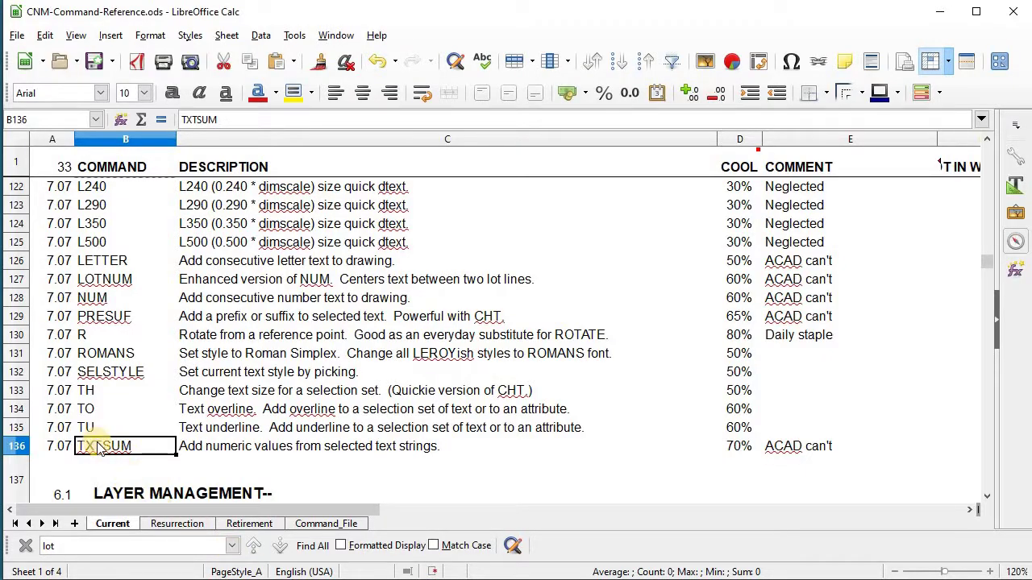
{"action": "left_click_drag", "start_coordinate": [121, 446], "coordinate": [237, 446]}
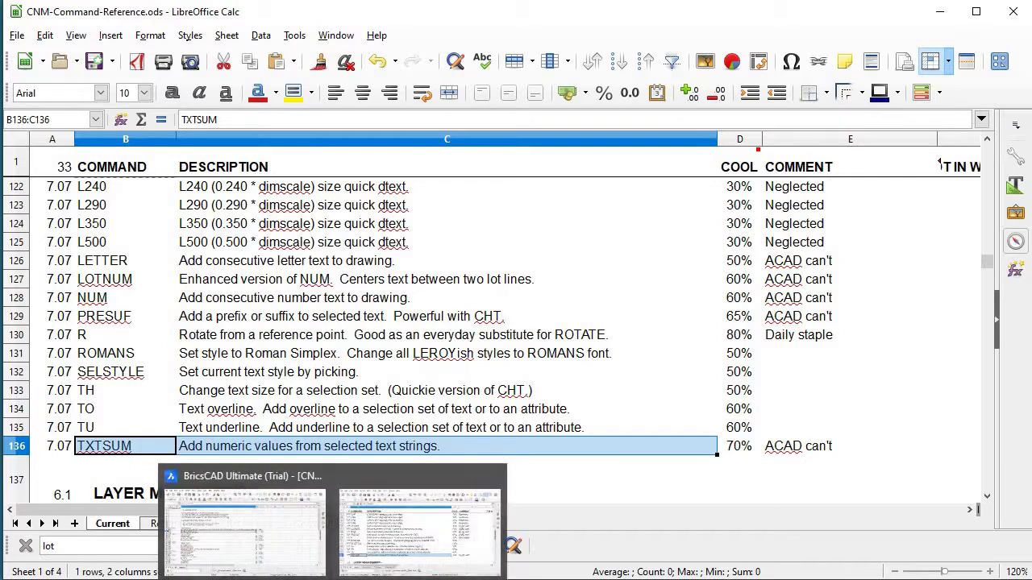
- Back in BricsCAD, label the easternmost lot above the street with its area in square yards using SY
{"action": "left_click", "coordinate": [242, 515]}
{"action": "mouse_move", "coordinate": [475, 307]}
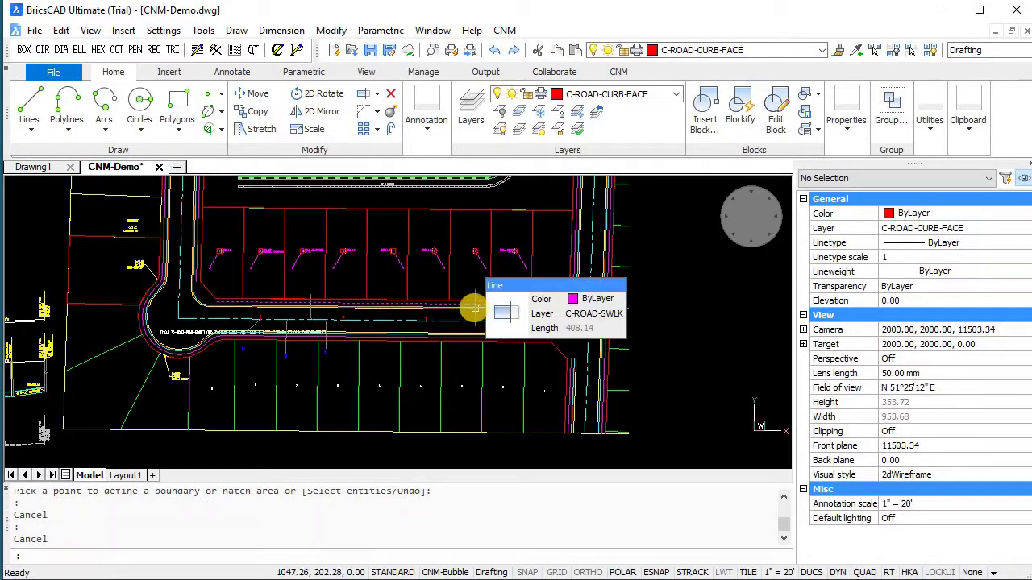
{"action": "type", "text": "sy"}
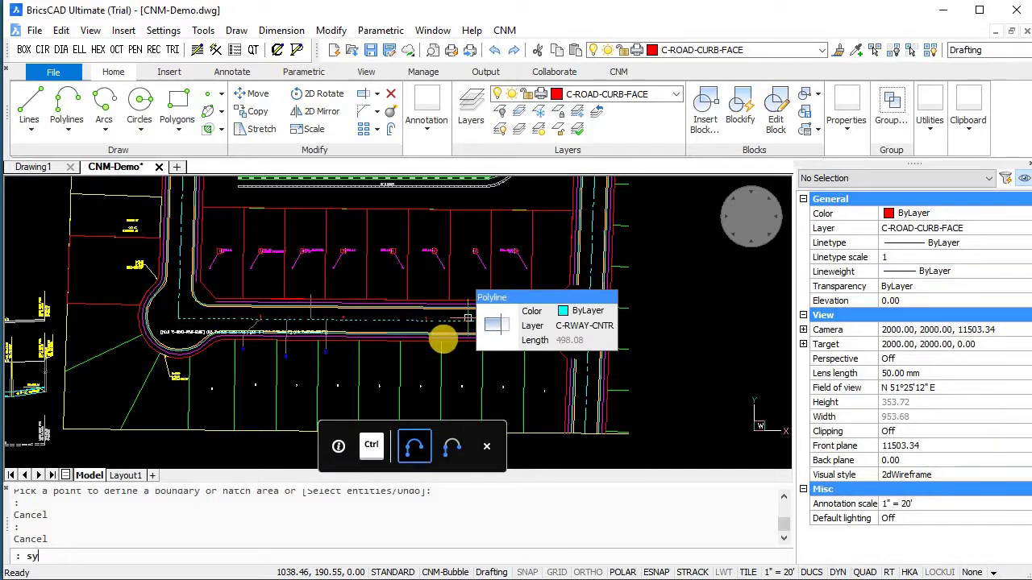
{"action": "key", "text": "Return"}
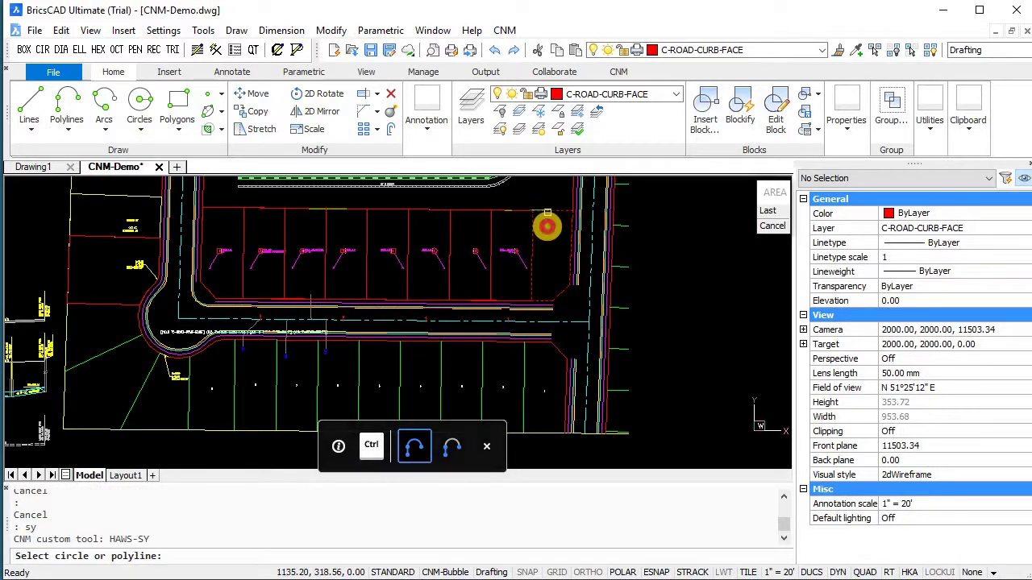
{"action": "left_click", "coordinate": [549, 243]}
{"action": "left_click", "coordinate": [549, 243]}
- Repeat SY to label the second lot from the east above the street with its area
{"action": "right_click", "coordinate": [514, 208]}
{"action": "left_click", "coordinate": [502, 239]}
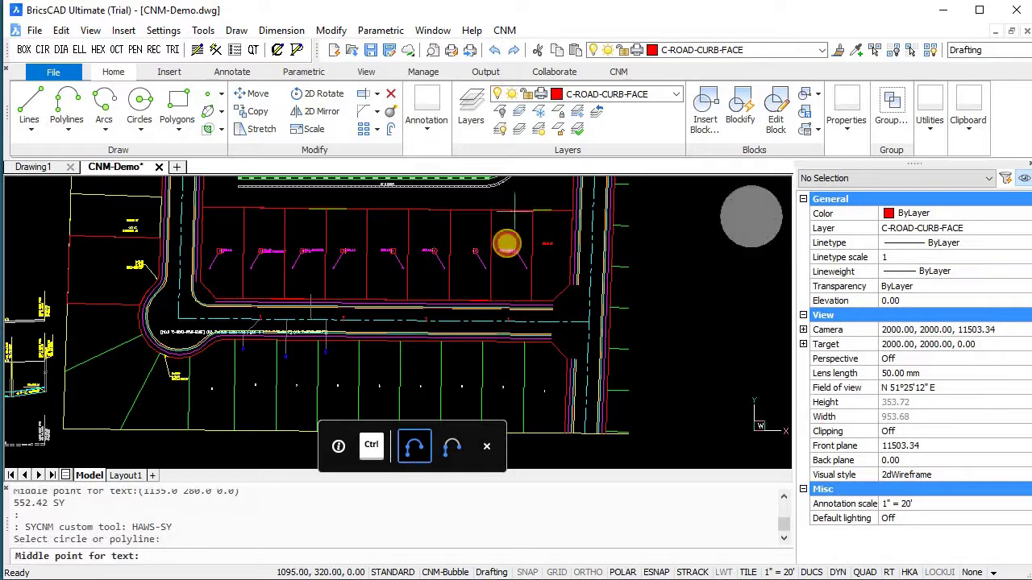
{"action": "left_click", "coordinate": [512, 239]}
- Label the third and fourth lots from the east above the street with their square-yard areas and finish SY
{"action": "scroll", "coordinate": [481, 217], "scroll_direction": "up", "scroll_amount": 3}
{"action": "right_click", "coordinate": [434, 196]}
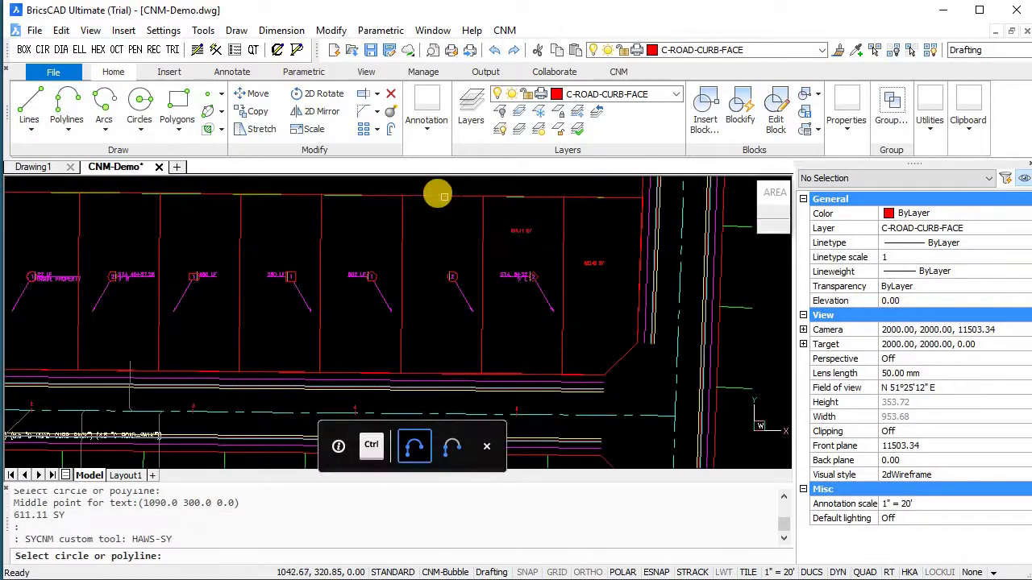
{"action": "left_click", "coordinate": [437, 195]}
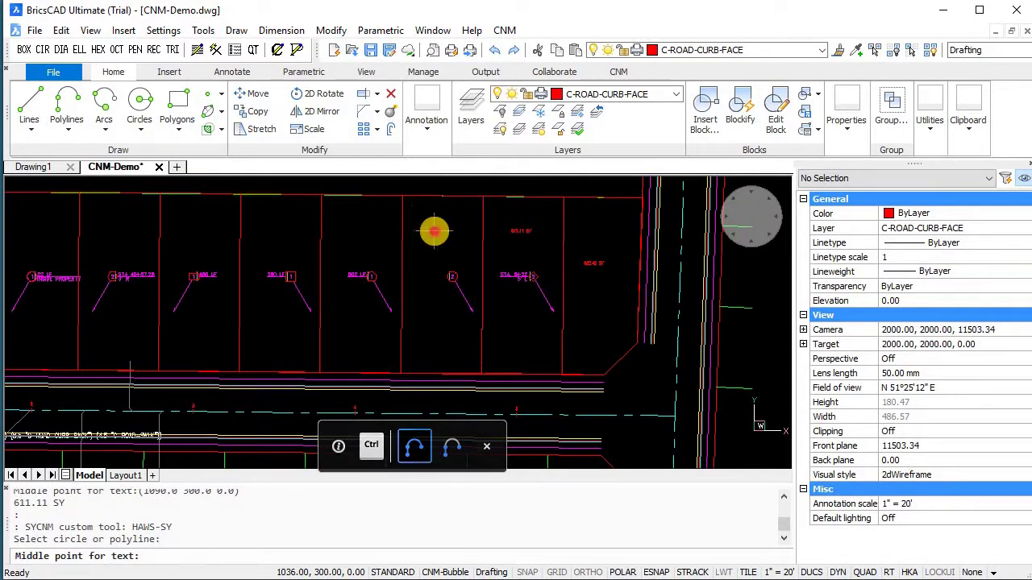
{"action": "left_click", "coordinate": [379, 212]}
{"action": "scroll", "coordinate": [406, 250], "scroll_direction": "up", "scroll_amount": 2}
{"action": "middle_click_drag", "start_coordinate": [406, 249], "coordinate": [322, 341]}
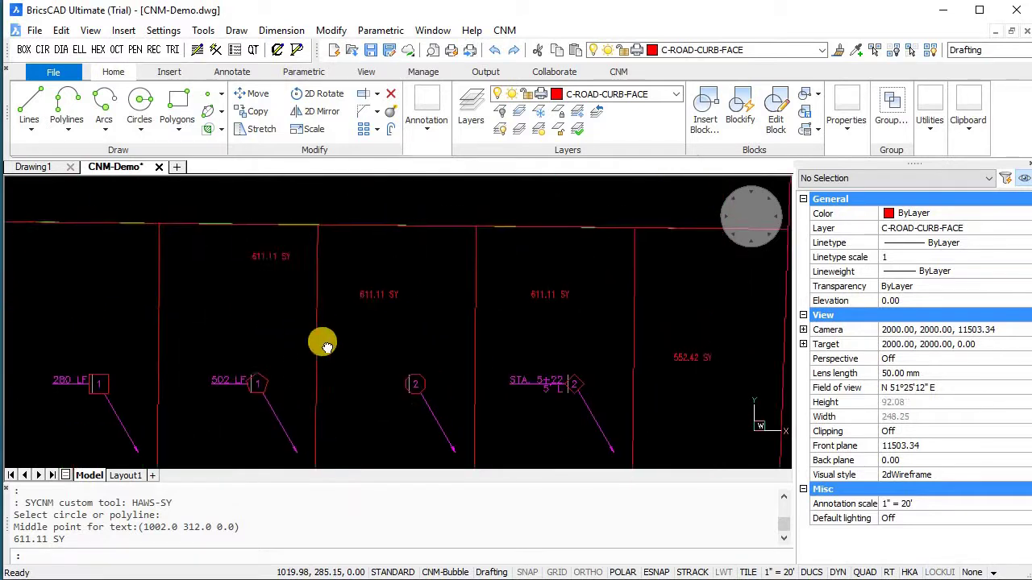
{"action": "key", "text": "Escape"}
{"action": "key", "text": "Escape"}
{"action": "key", "text": "Escape"}
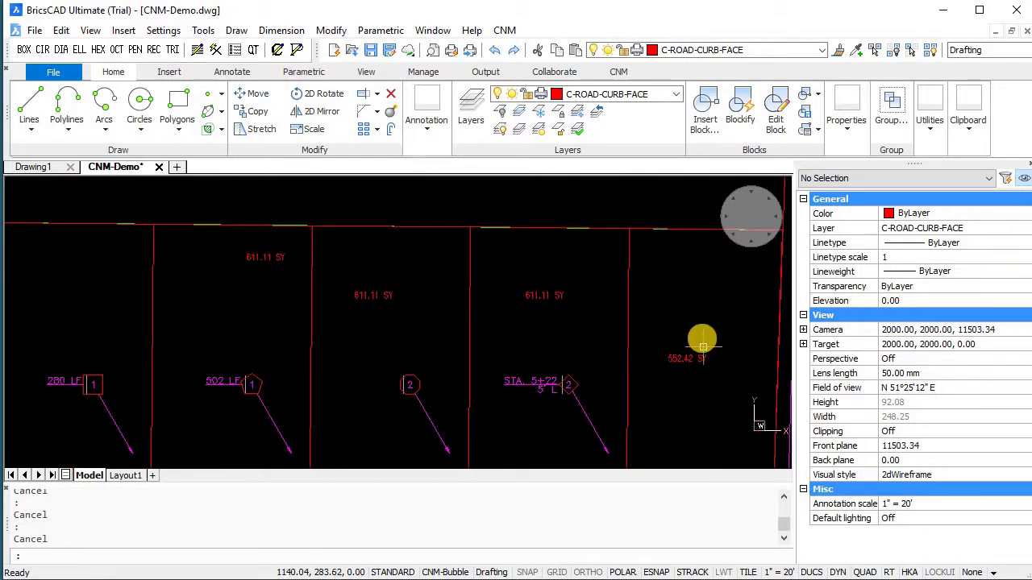
{"action": "type", "text": "TXTSUM"}
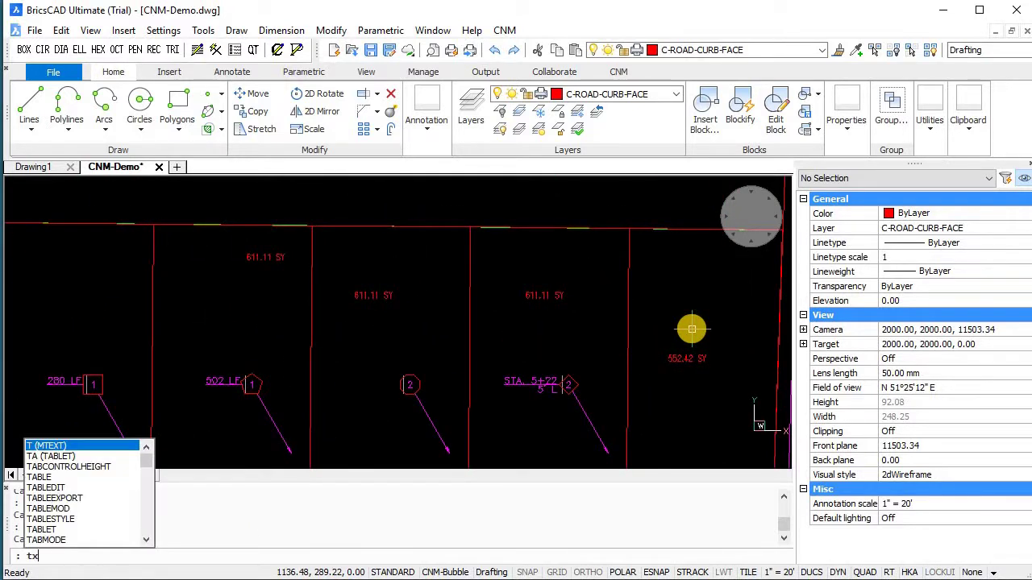
{"action": "key", "text": "Return"}
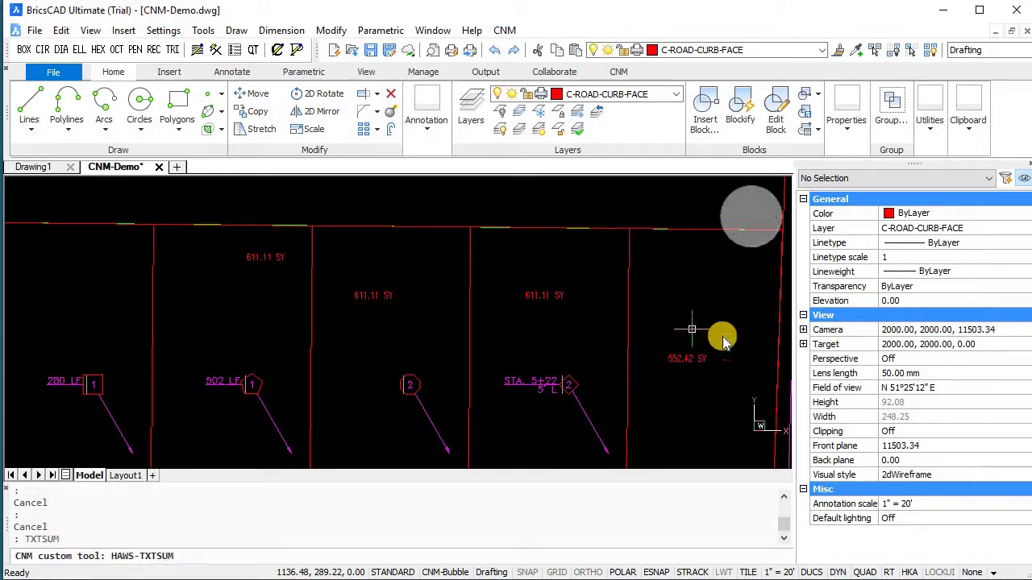
{"action": "right_click", "coordinate": [723, 336]}
{"action": "left_click", "coordinate": [234, 252]}
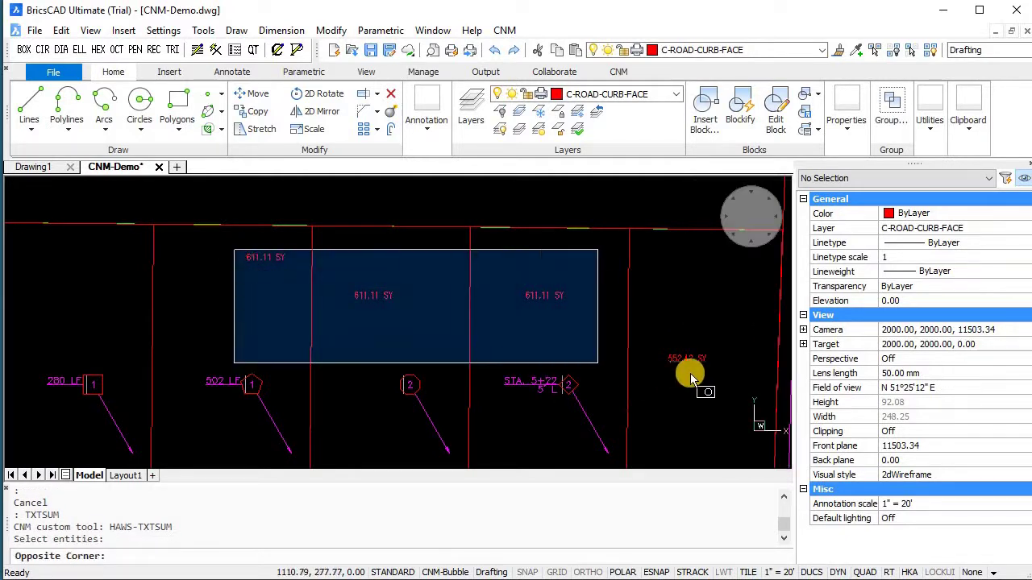
{"action": "left_click", "coordinate": [714, 367]}
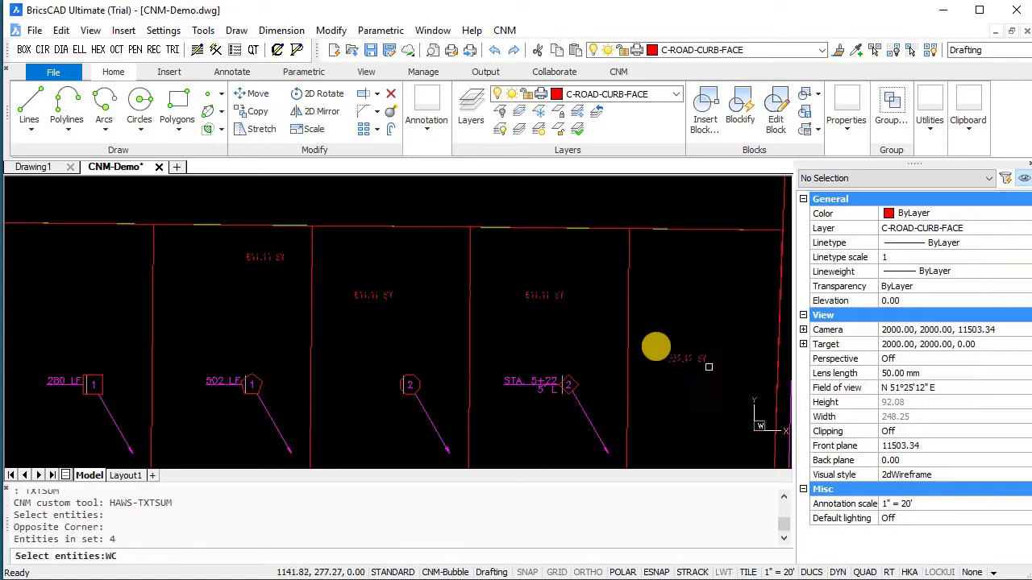
{"action": "type", "text": "WC"}
{"action": "key", "text": "Return"}
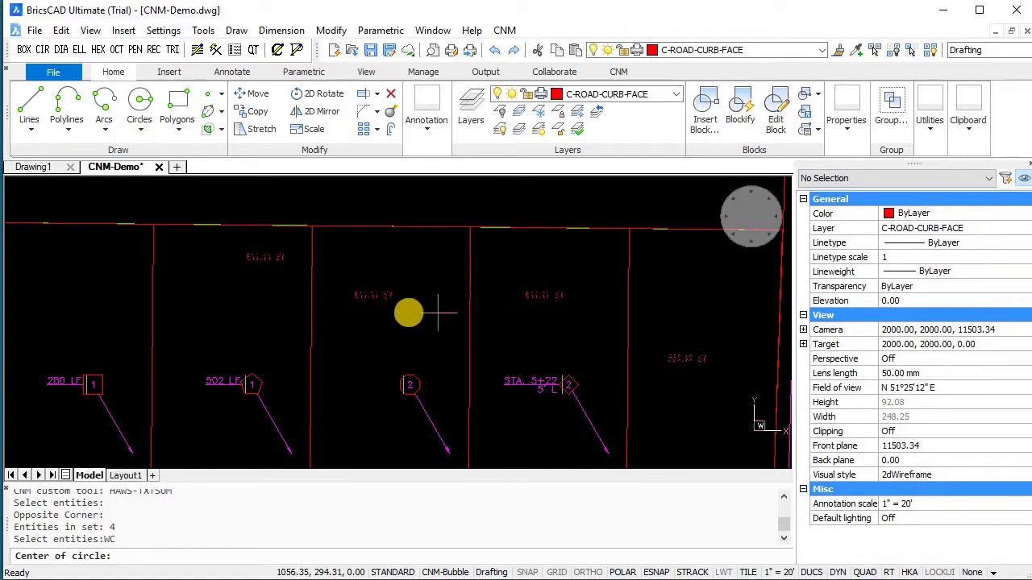
{"action": "key", "text": "Escape"}
{"action": "key", "text": "Escape"}
{"action": "key", "text": "Escape"}
- Sum the four square-yard lot labels with TXTSUM and place the total text below the area label in the second lot from the east
{"action": "type", "text": "txtsum"}
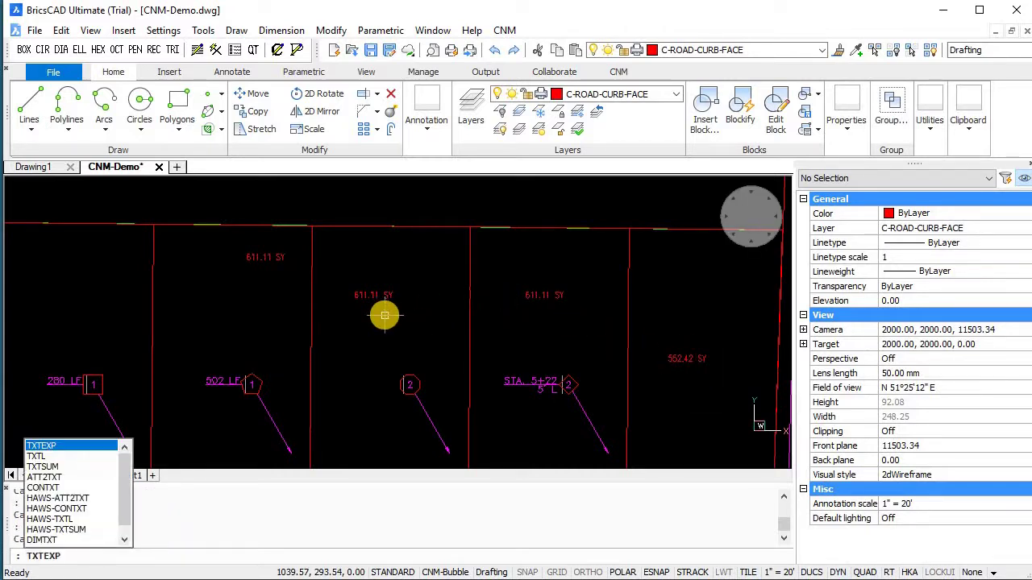
{"action": "key", "text": "Return"}
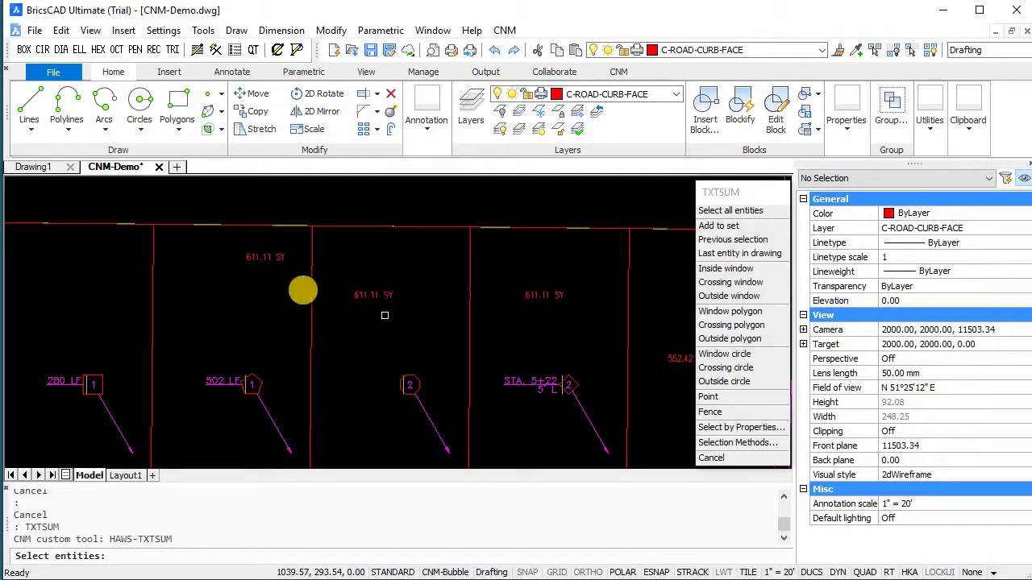
{"action": "left_click", "coordinate": [229, 247]}
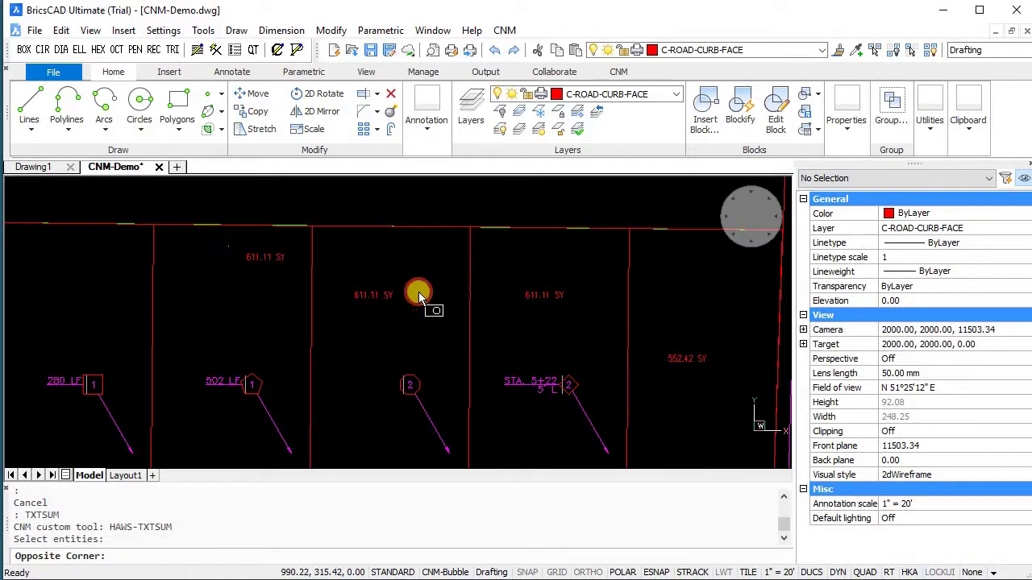
{"action": "left_click", "coordinate": [710, 371]}
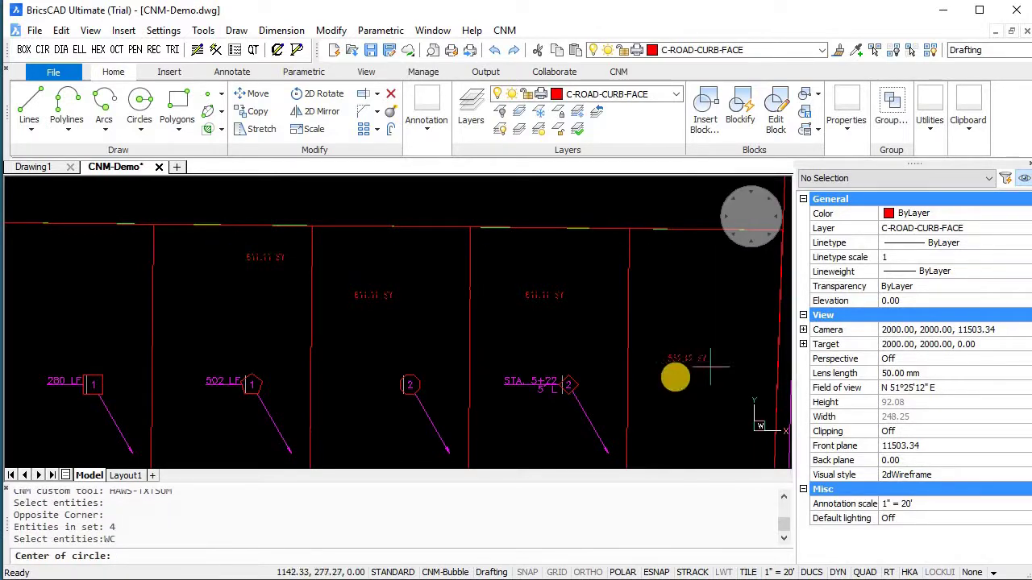
{"action": "left_click", "coordinate": [503, 327]}
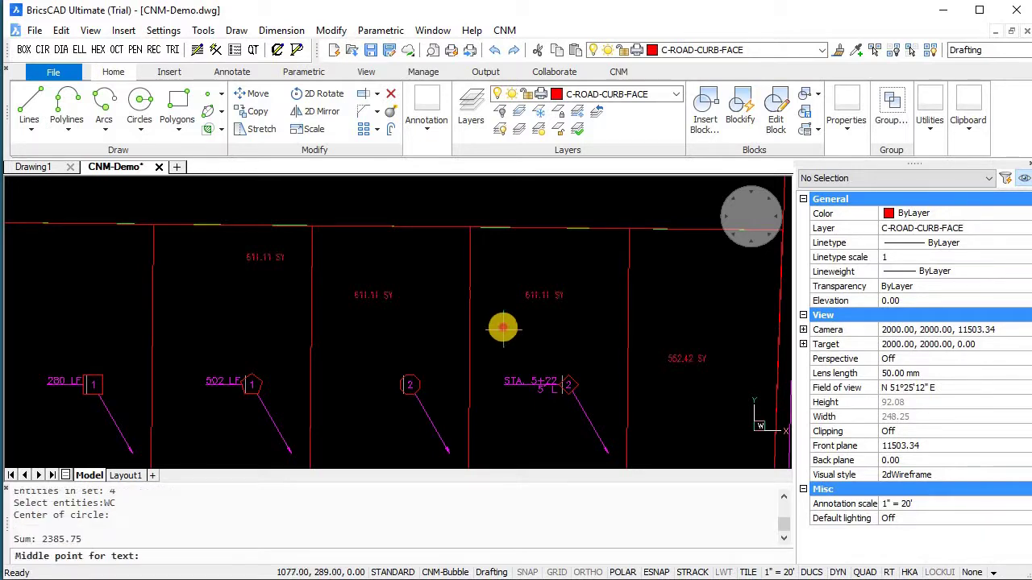
{"action": "left_click", "coordinate": [503, 328]}
{"action": "scroll", "coordinate": [503, 345], "scroll_direction": "up", "scroll_amount": 2}
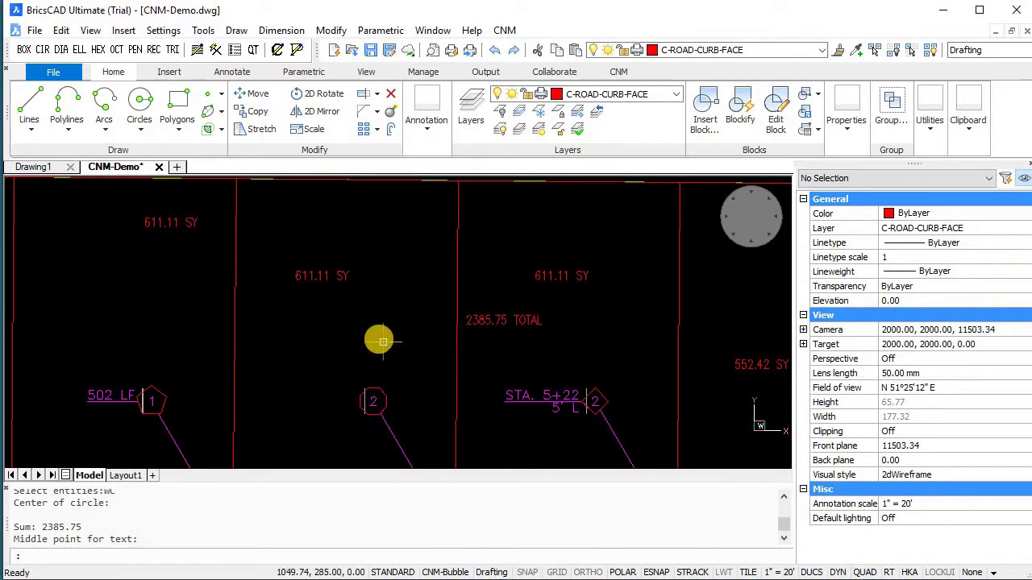
- Examine the diagonal pipe north of the lots, selecting its centre and edge polylines to inspect how it is built, and clear the selection
{"action": "scroll", "coordinate": [233, 297], "scroll_direction": "down", "scroll_amount": 6}
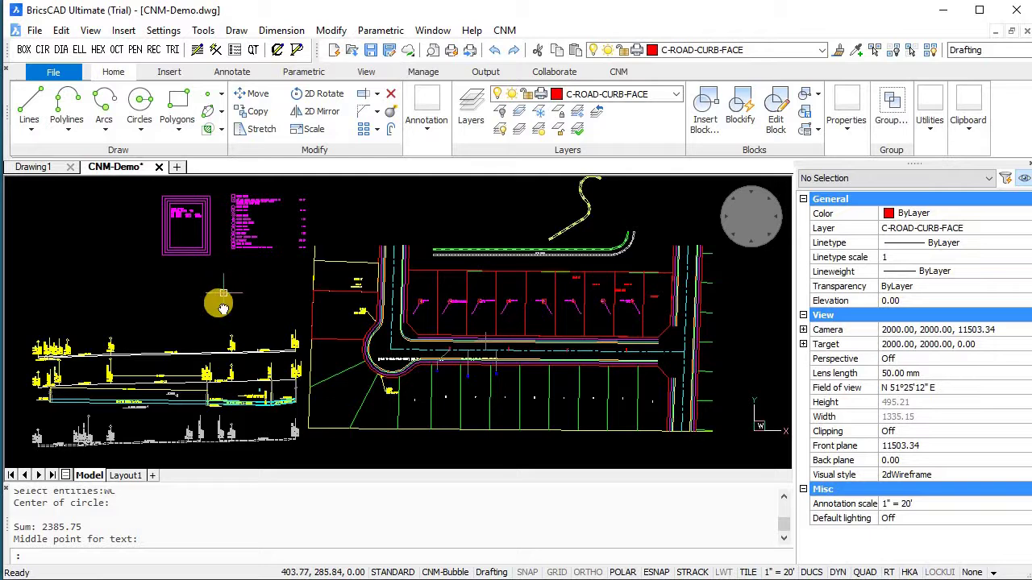
{"action": "middle_click_drag", "start_coordinate": [223, 293], "coordinate": [210, 320]}
{"action": "scroll", "coordinate": [535, 239], "scroll_direction": "up", "scroll_amount": 2}
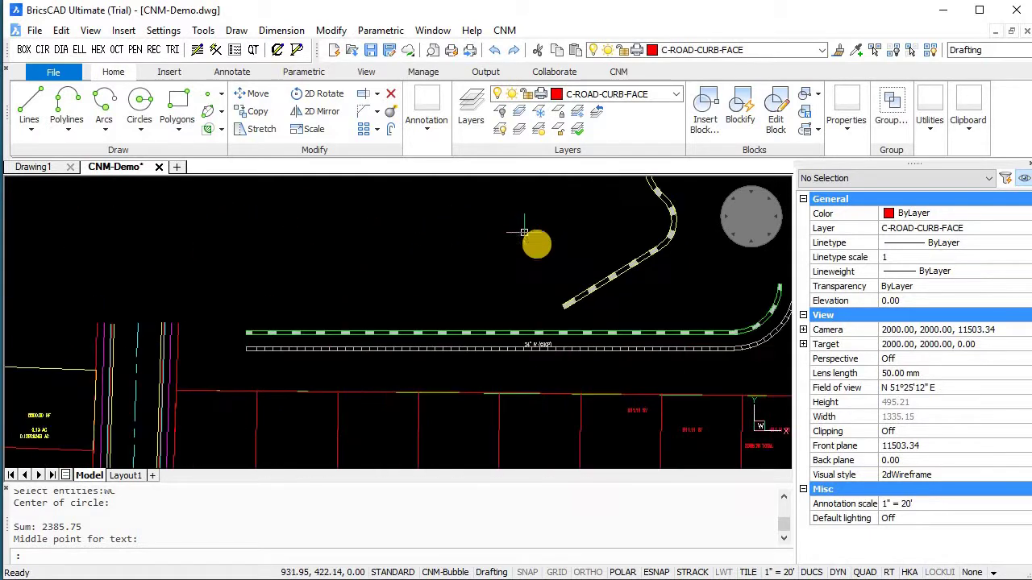
{"action": "scroll", "coordinate": [617, 295], "scroll_direction": "up", "scroll_amount": 1}
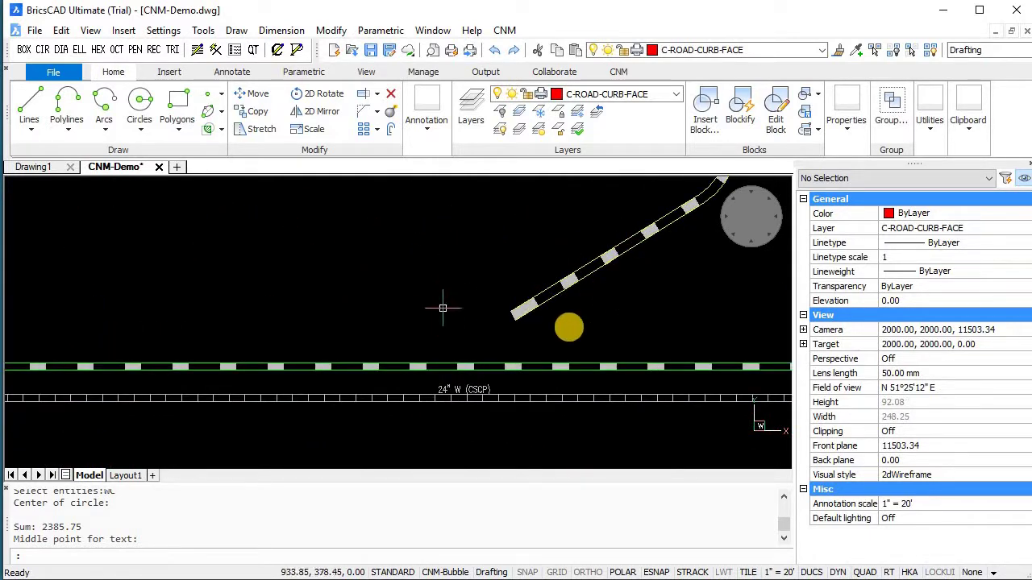
{"action": "scroll", "coordinate": [512, 315], "scroll_direction": "up", "scroll_amount": 2}
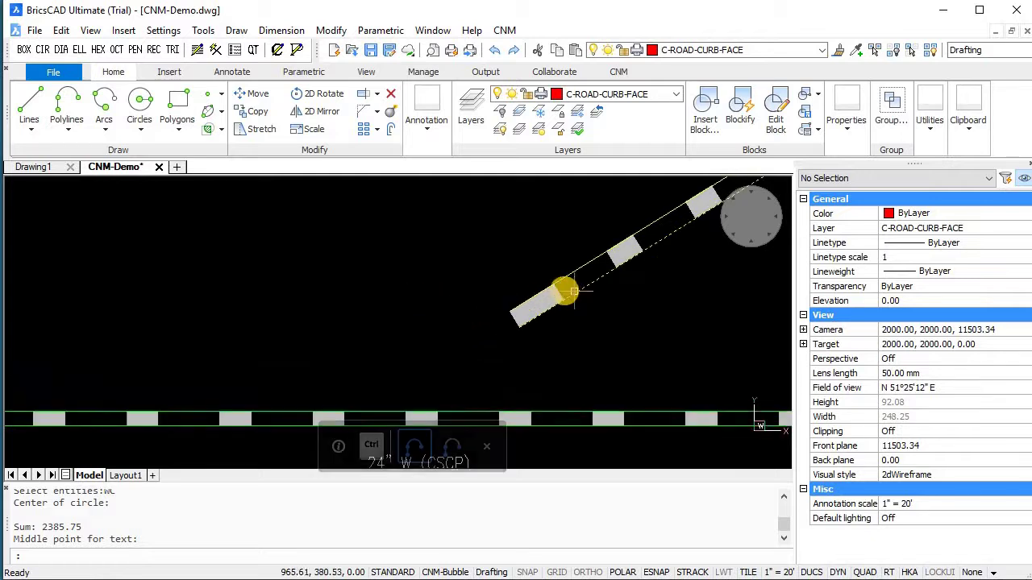
{"action": "left_click", "coordinate": [560, 295]}
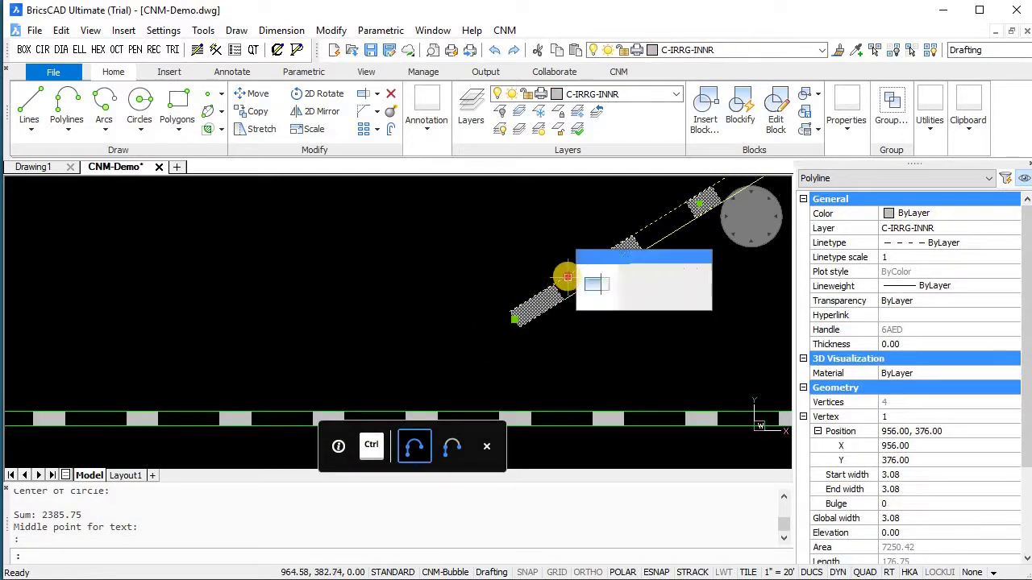
{"action": "left_click", "coordinate": [566, 292]}
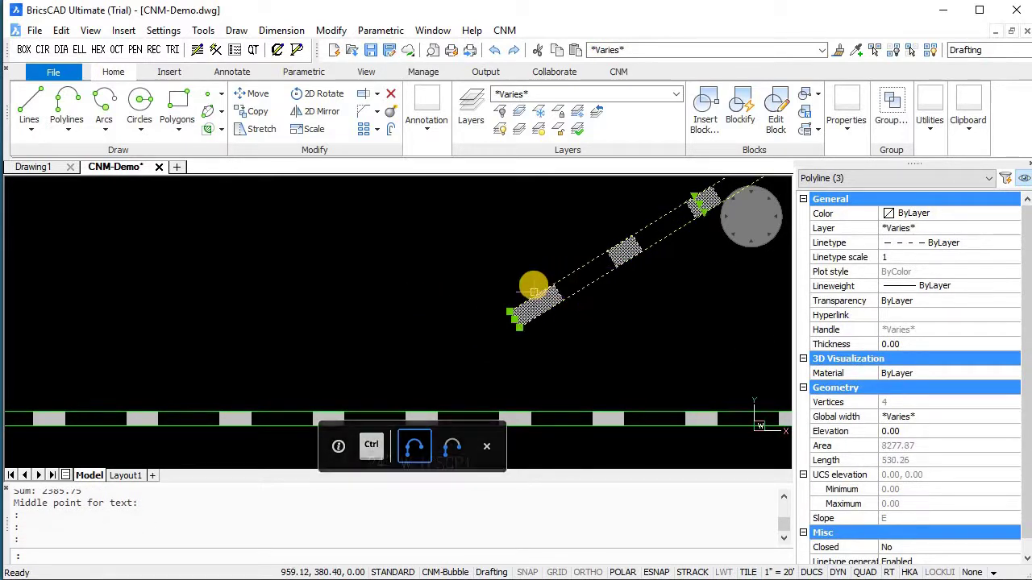
{"action": "key", "text": "Escape"}
{"action": "key", "text": "Escape"}
{"action": "key", "text": "Escape"}
{"action": "scroll", "coordinate": [481, 278], "scroll_direction": "down", "scroll_amount": 4}
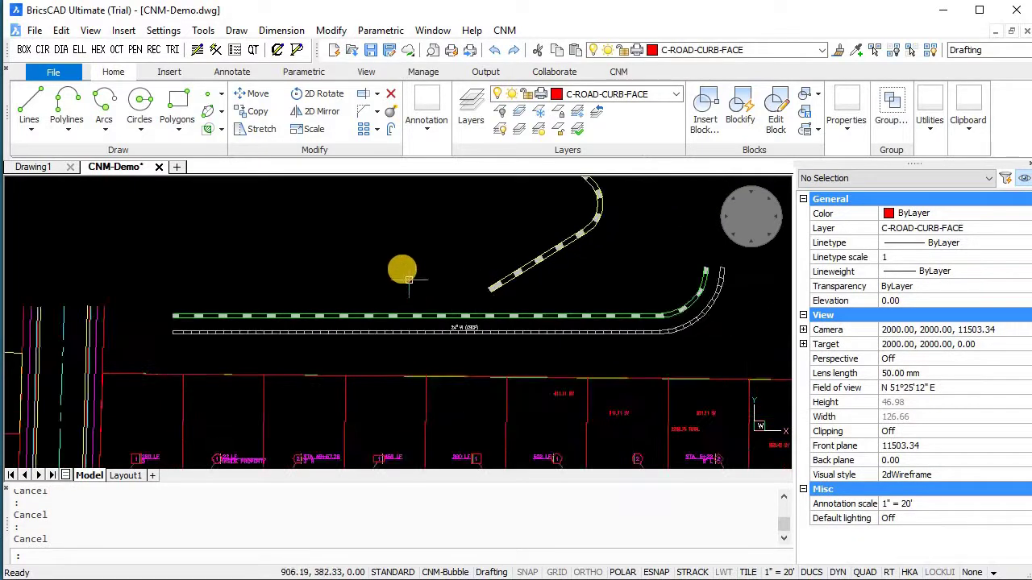
{"action": "middle_click_drag", "start_coordinate": [402, 269], "coordinate": [454, 189]}
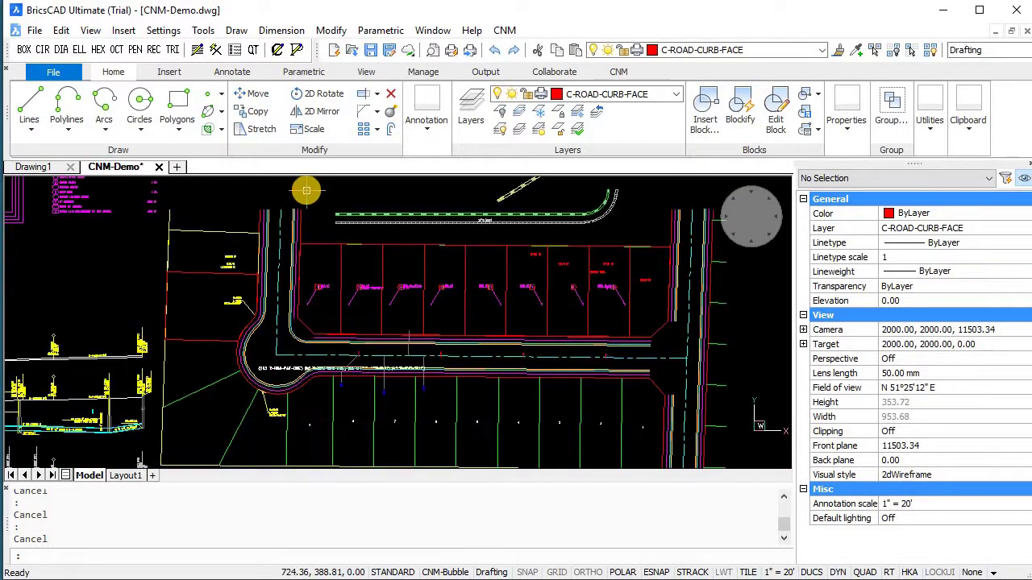